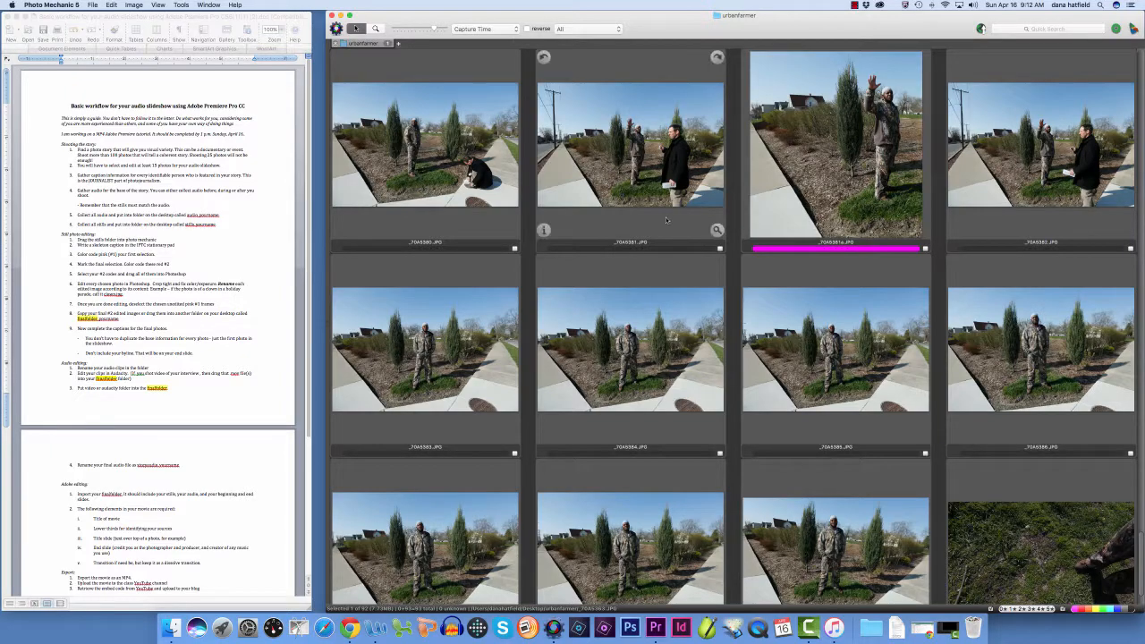
Skim the urbanfarmer contact sheet from first to last frame to survey the variety of photos shot for the story
{"action": "scroll", "coordinate": [810, 322], "scroll_direction": "down", "scroll_amount": 2}
{"action": "scroll", "coordinate": [811, 321], "scroll_direction": "up", "scroll_amount": 15}
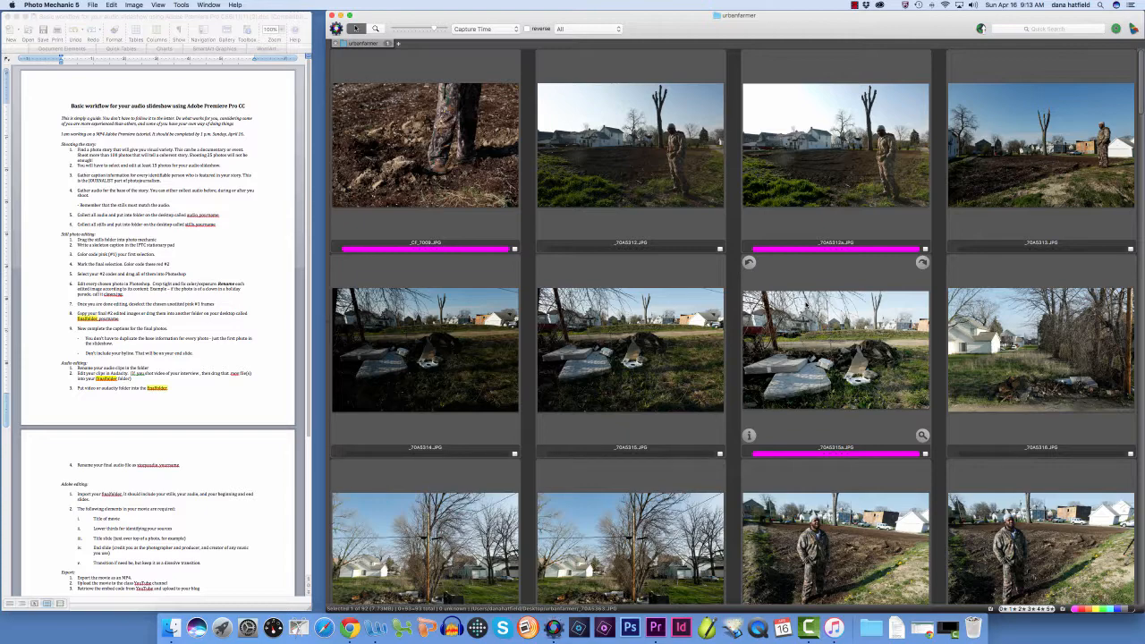
{"action": "scroll", "coordinate": [796, 352], "scroll_direction": "down", "scroll_amount": 15}
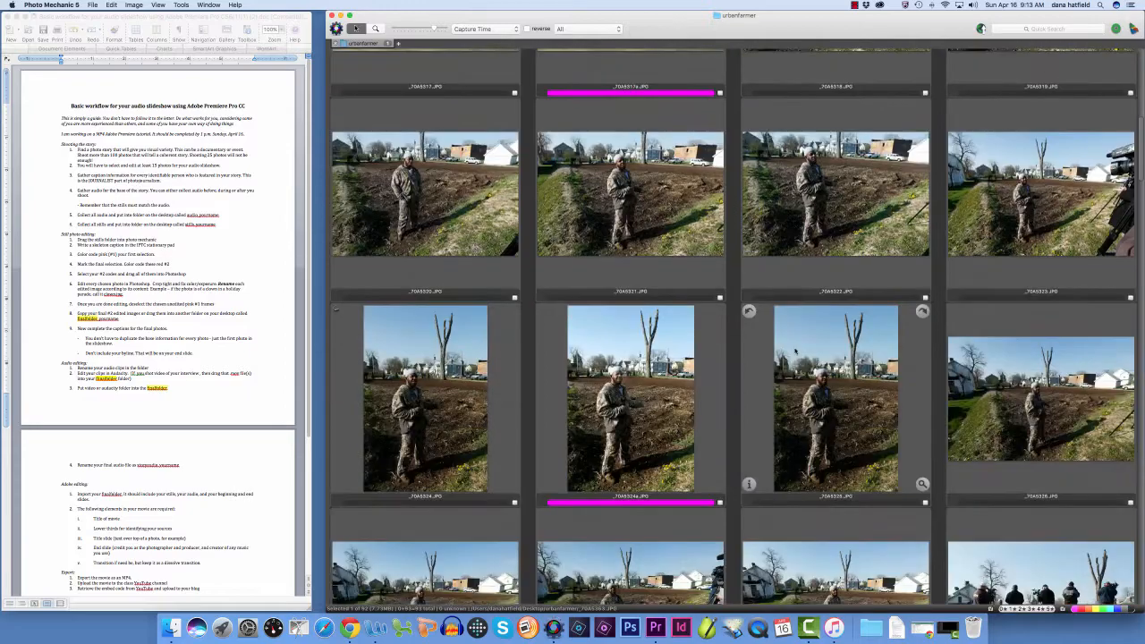
{"action": "scroll", "coordinate": [795, 352], "scroll_direction": "down", "scroll_amount": 15}
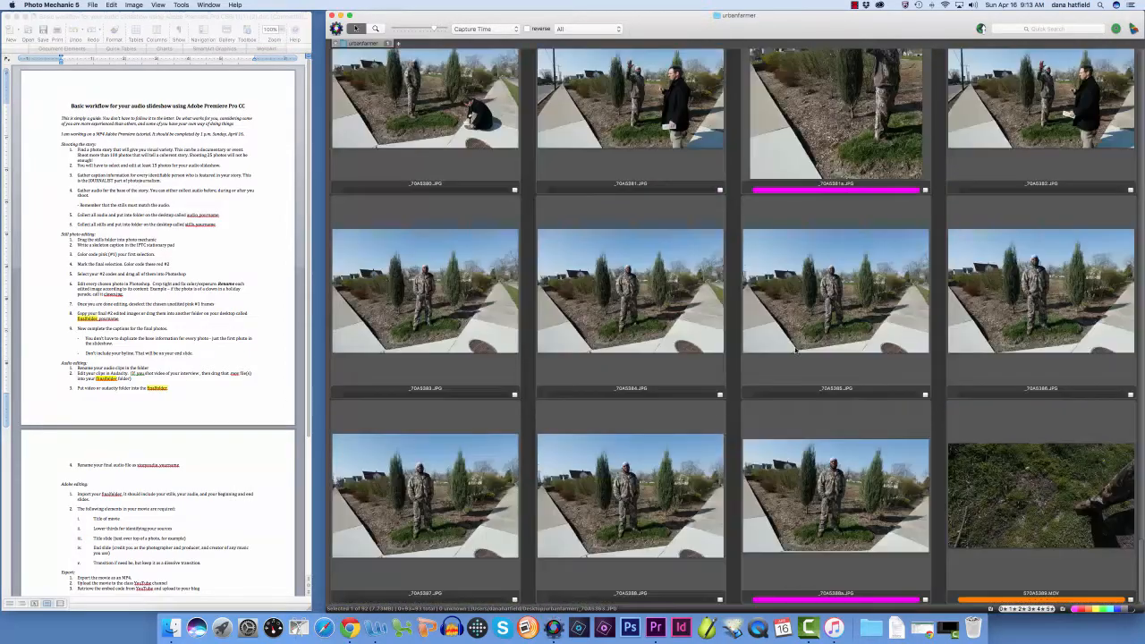
{"action": "scroll", "coordinate": [796, 350], "scroll_direction": "up", "scroll_amount": 20}
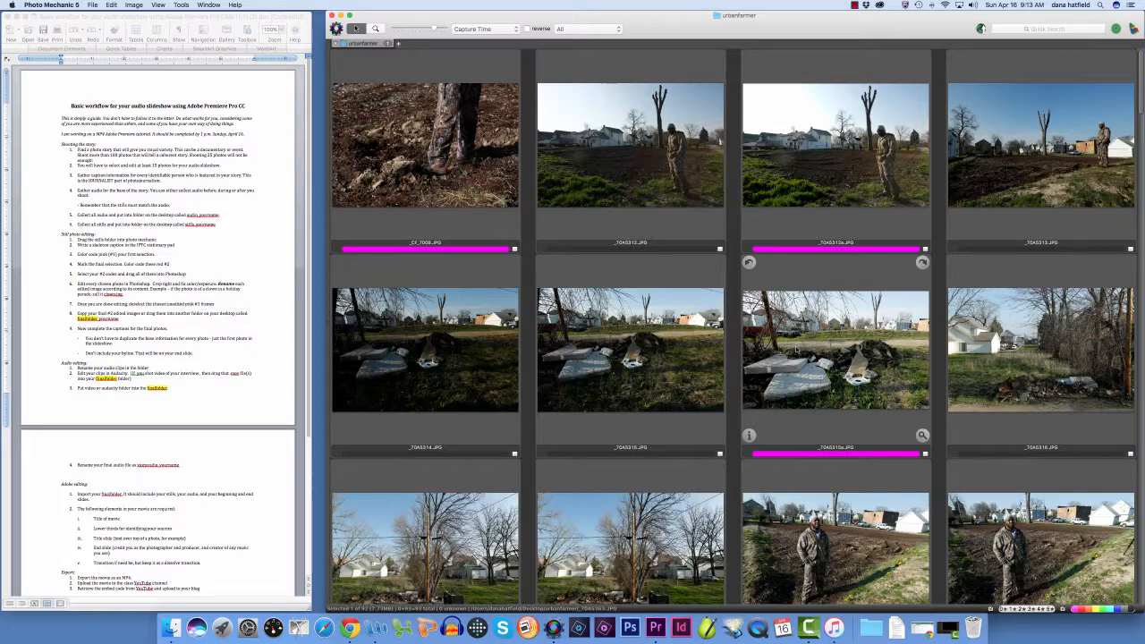
{"action": "scroll", "coordinate": [796, 347], "scroll_direction": "down", "scroll_amount": 15}
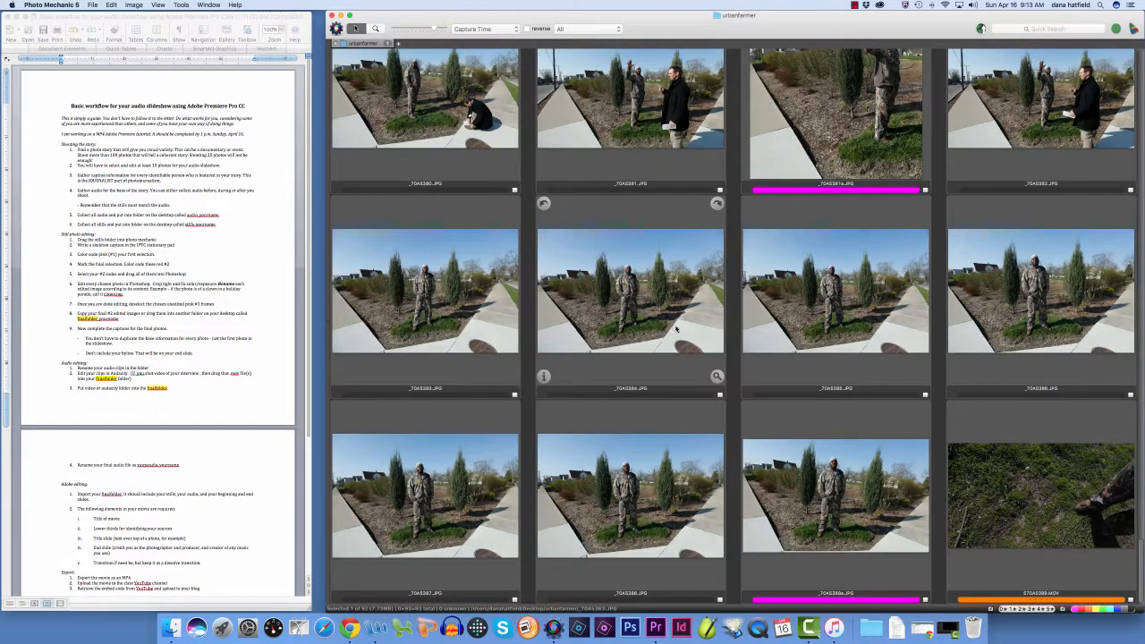
{"action": "scroll", "coordinate": [680, 326], "scroll_direction": "down", "scroll_amount": 20}
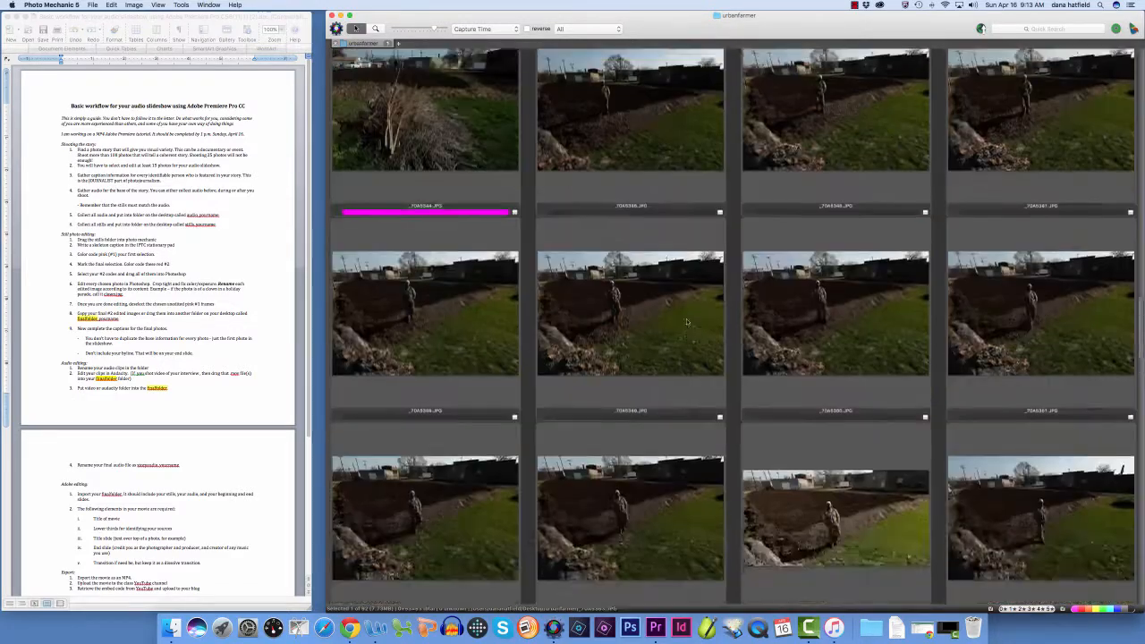
{"action": "scroll", "coordinate": [687, 323], "scroll_direction": "up", "scroll_amount": 20}
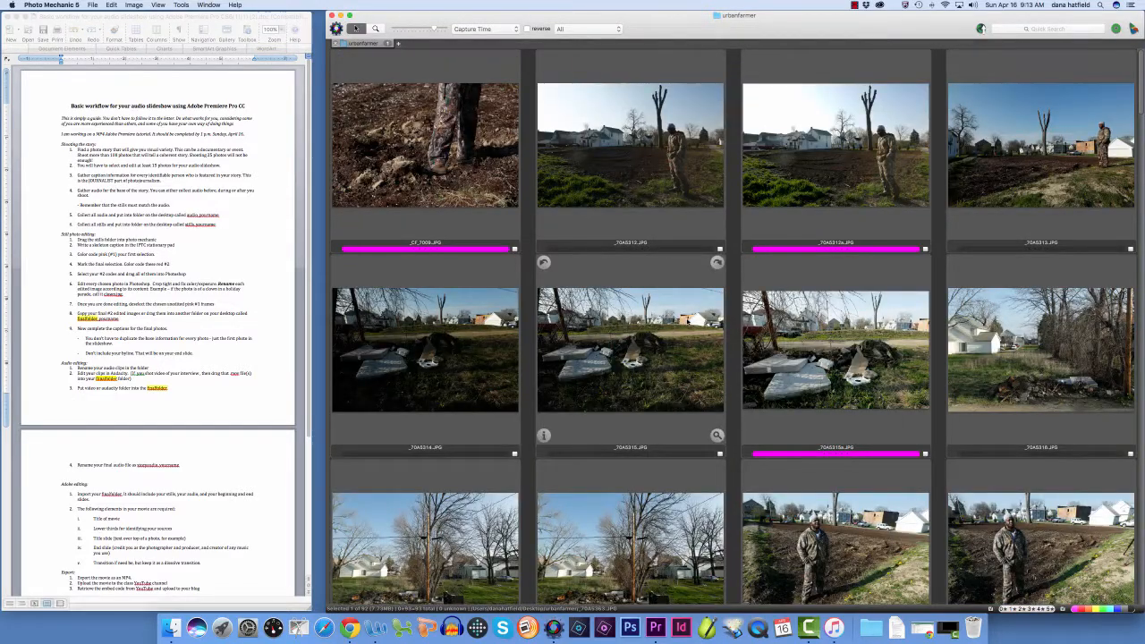
{"action": "scroll", "coordinate": [688, 323], "scroll_direction": "down", "scroll_amount": 4}
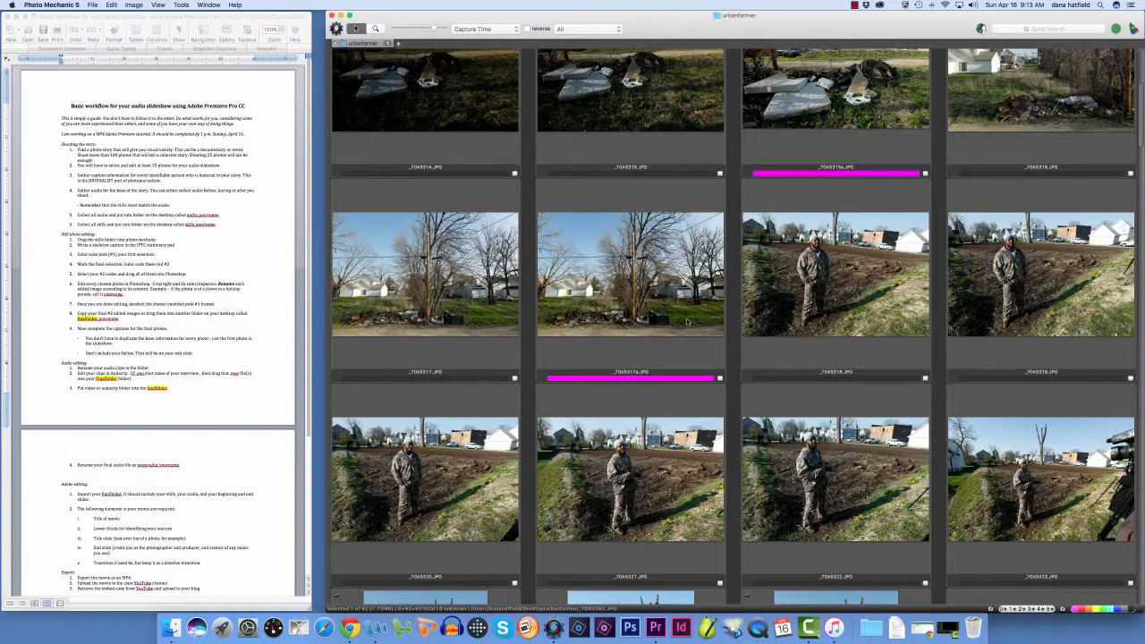
{"action": "scroll", "coordinate": [687, 323], "scroll_direction": "down", "scroll_amount": 5}
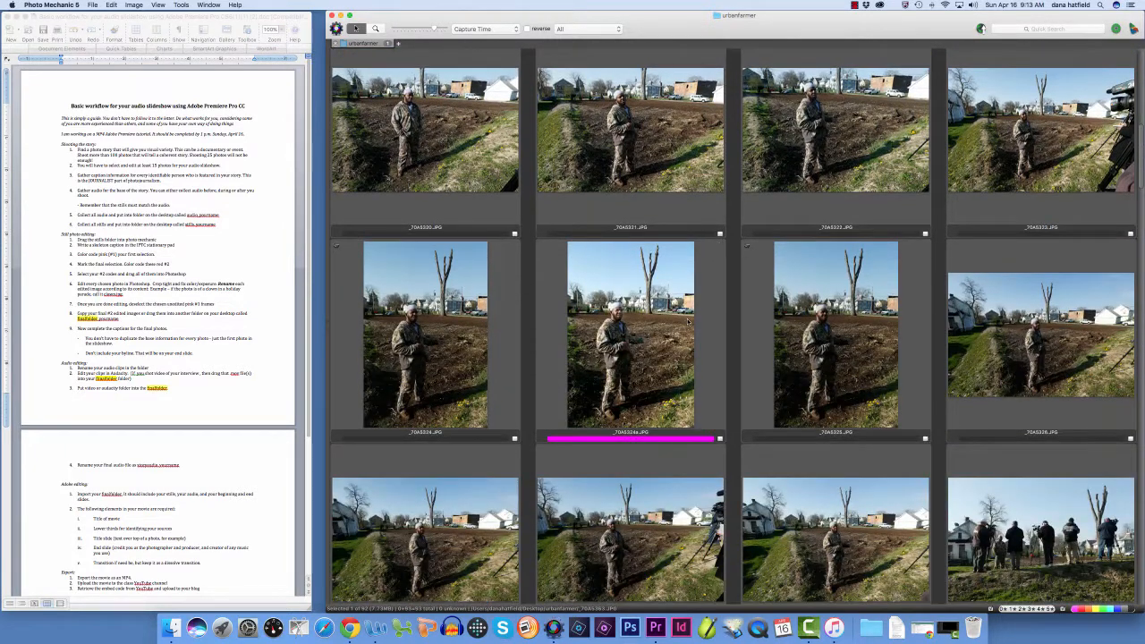
{"action": "scroll", "coordinate": [689, 322], "scroll_direction": "down", "scroll_amount": 2}
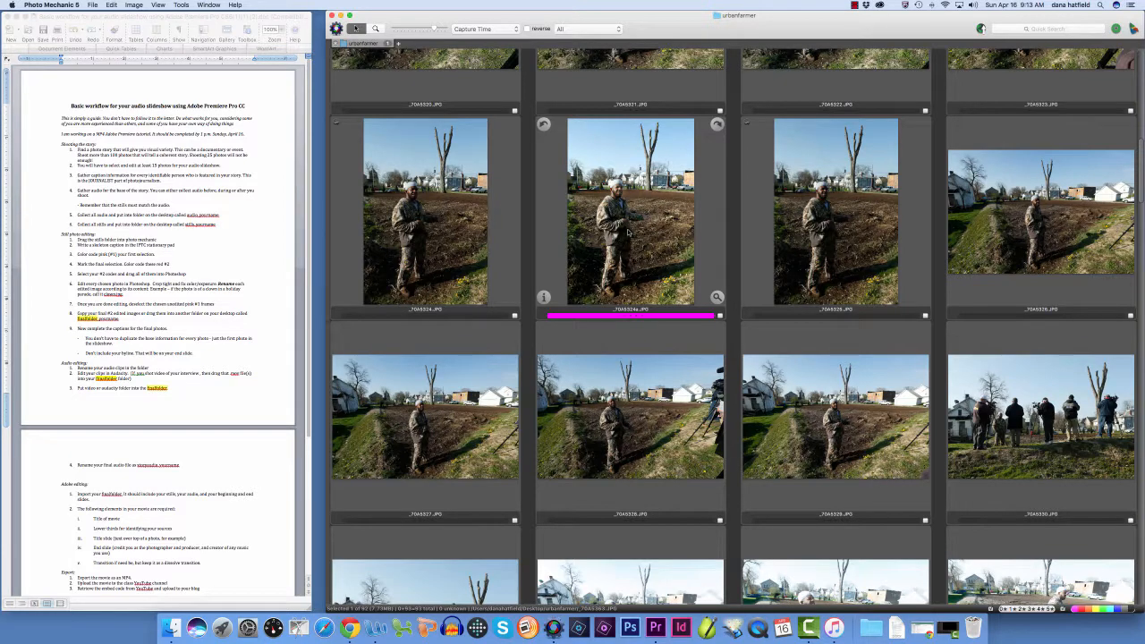
Review the opening photos in capture order, from the first frame through the field portraits and the camera crew, comparing tagged and untagged shots
{"action": "scroll", "coordinate": [629, 232], "scroll_direction": "up", "scroll_amount": 10}
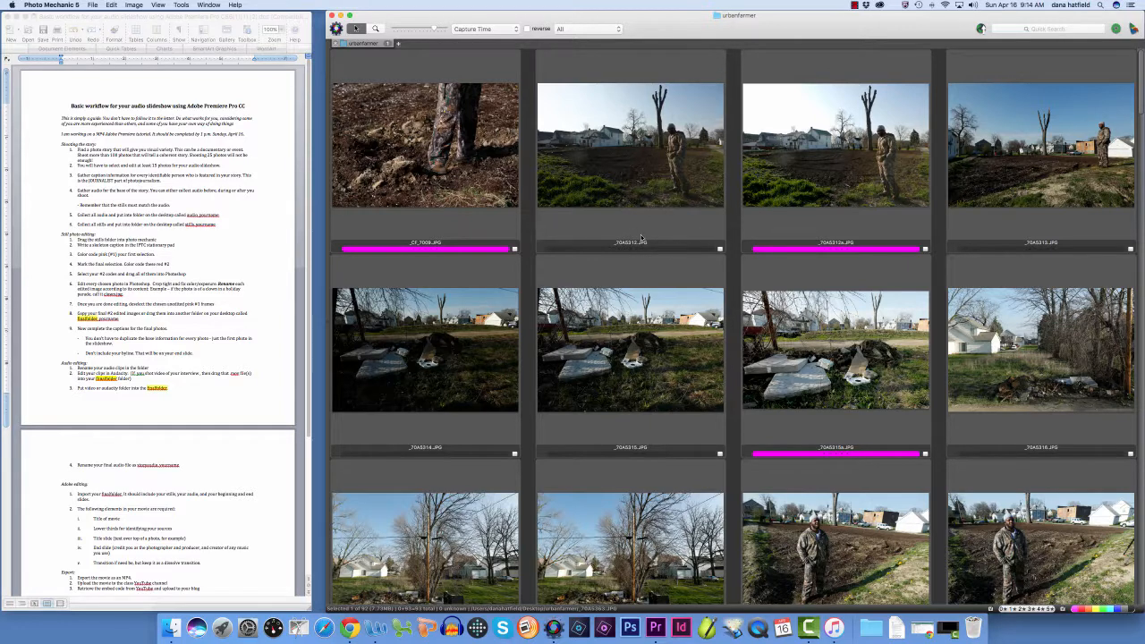
{"action": "scroll", "coordinate": [641, 237], "scroll_direction": "down", "scroll_amount": 3}
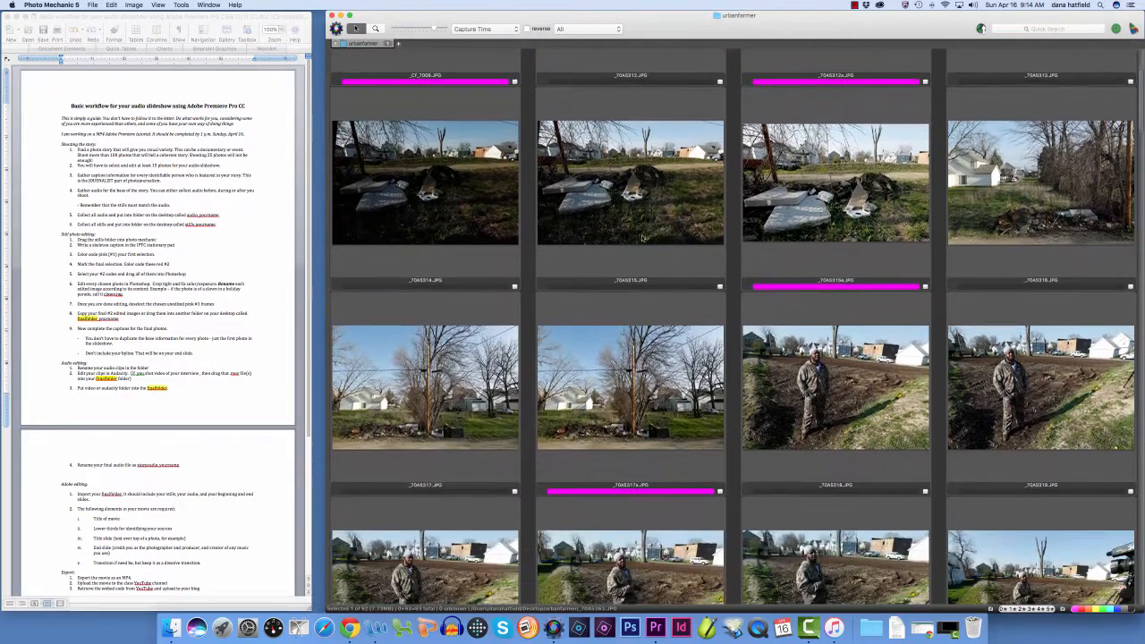
{"action": "scroll", "coordinate": [641, 237], "scroll_direction": "down", "scroll_amount": 4}
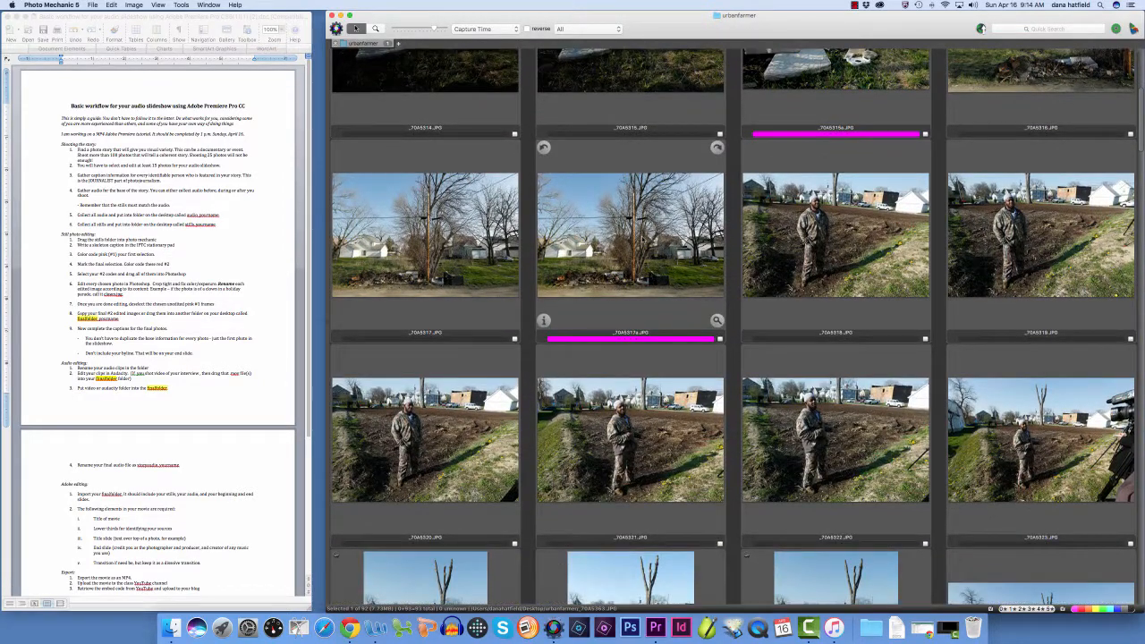
{"action": "scroll", "coordinate": [641, 237], "scroll_direction": "down", "scroll_amount": 3}
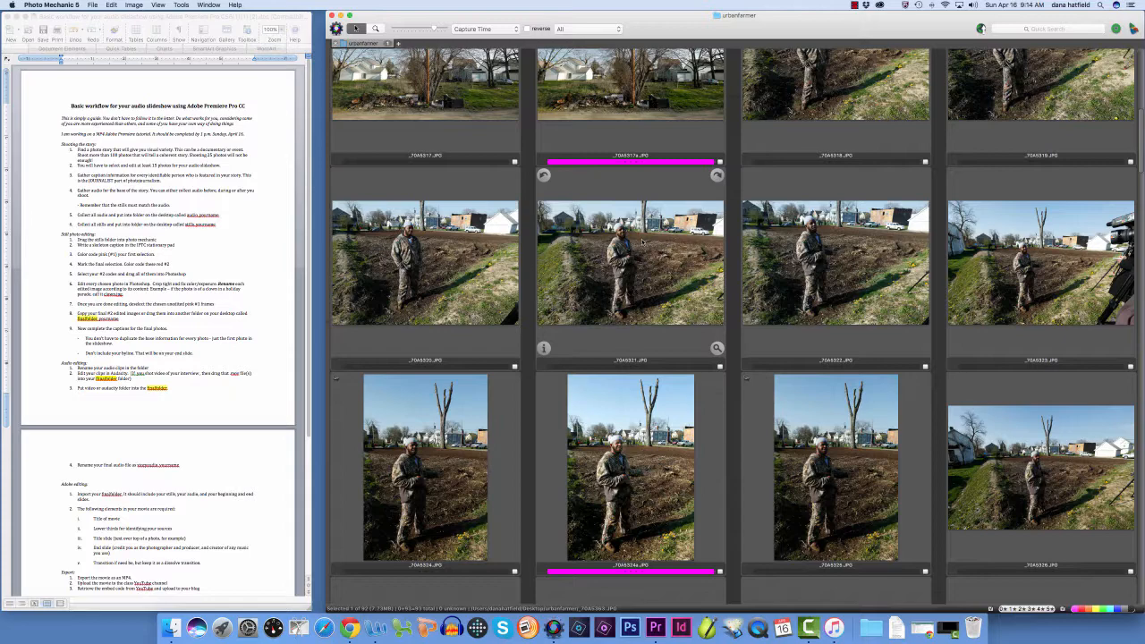
{"action": "scroll", "coordinate": [642, 240], "scroll_direction": "down", "scroll_amount": 2}
{"action": "scroll", "coordinate": [641, 240], "scroll_direction": "down", "scroll_amount": 2}
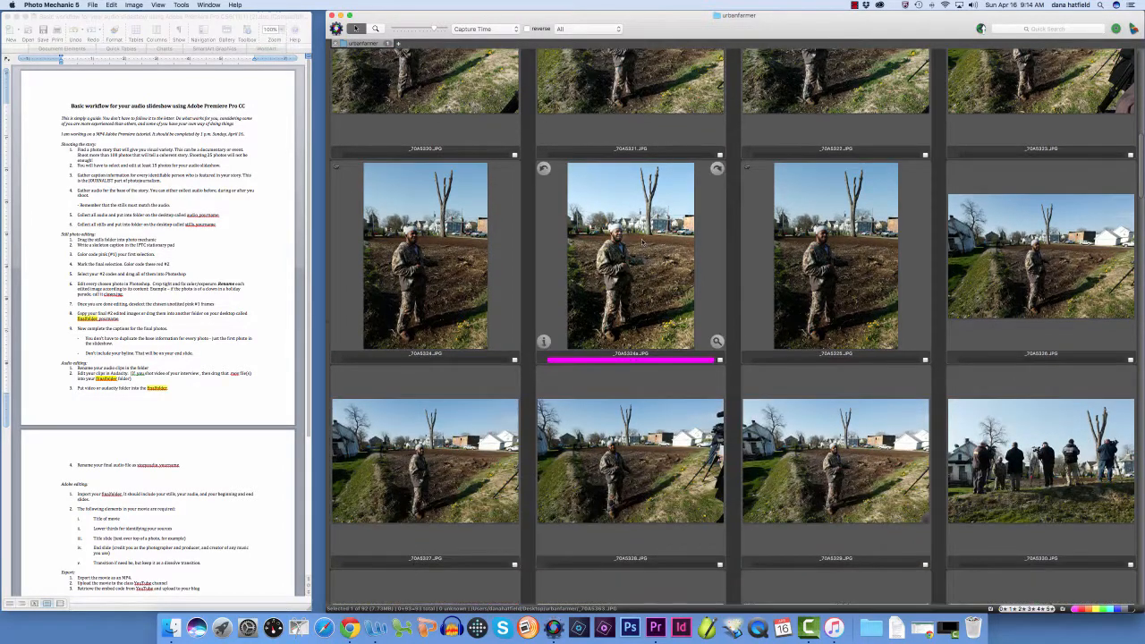
{"action": "scroll", "coordinate": [642, 240], "scroll_direction": "down", "scroll_amount": 3}
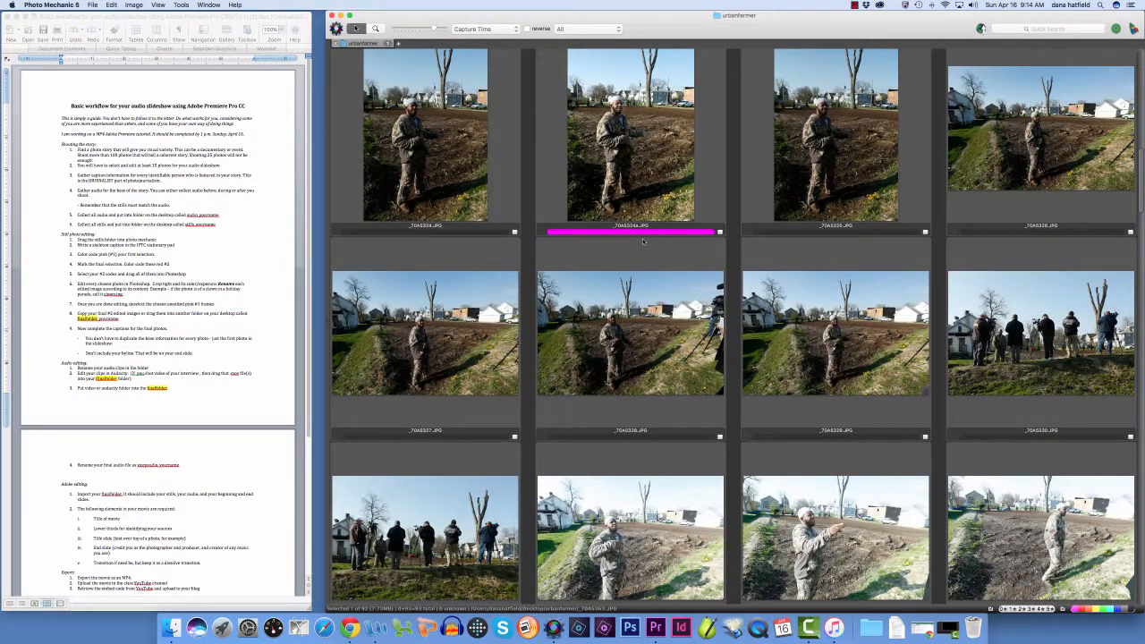
{"action": "scroll", "coordinate": [641, 240], "scroll_direction": "down", "scroll_amount": 4}
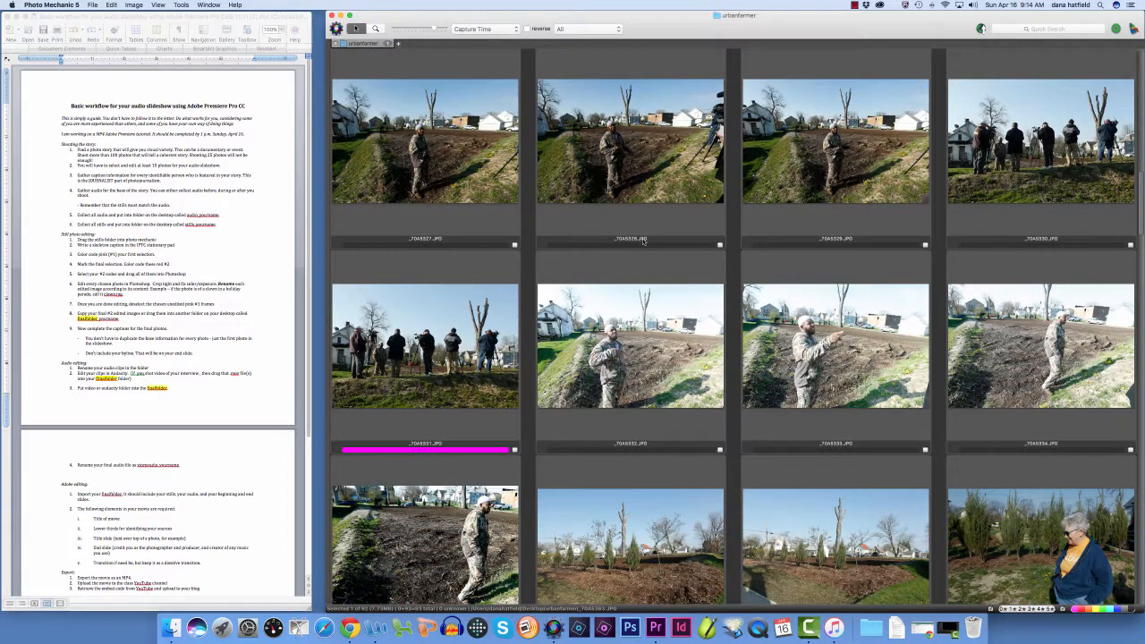
{"action": "scroll", "coordinate": [643, 240], "scroll_direction": "down", "scroll_amount": 4}
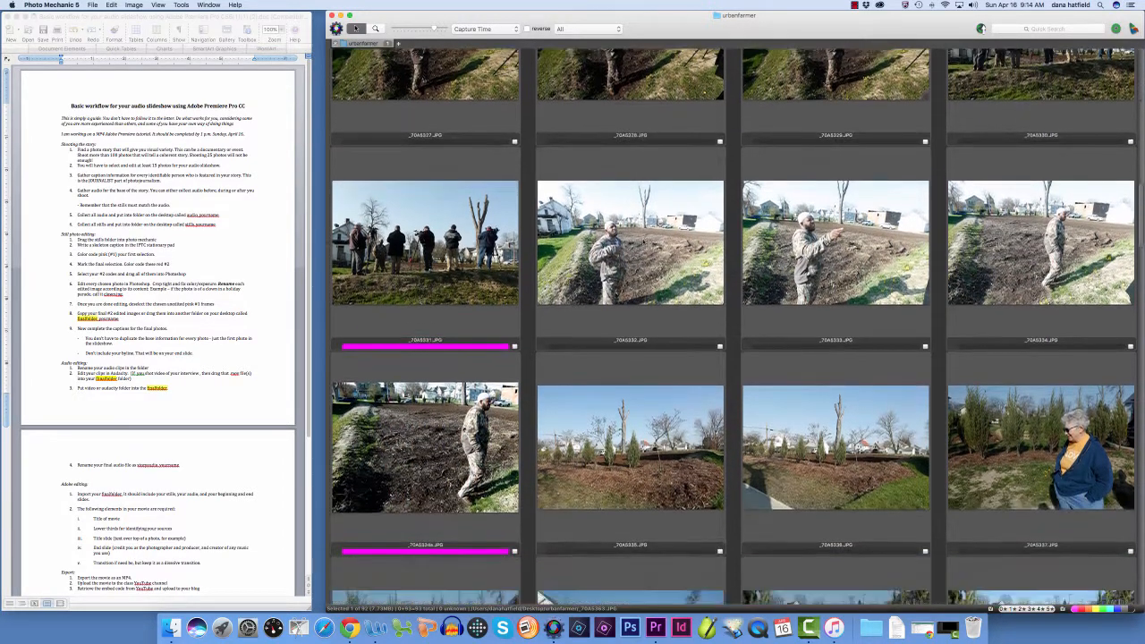
Examine the middle photos, from the woman in the orange shirt through the dark field shots to the farmer bending over the soil
{"action": "scroll", "coordinate": [648, 243], "scroll_direction": "down", "scroll_amount": 5}
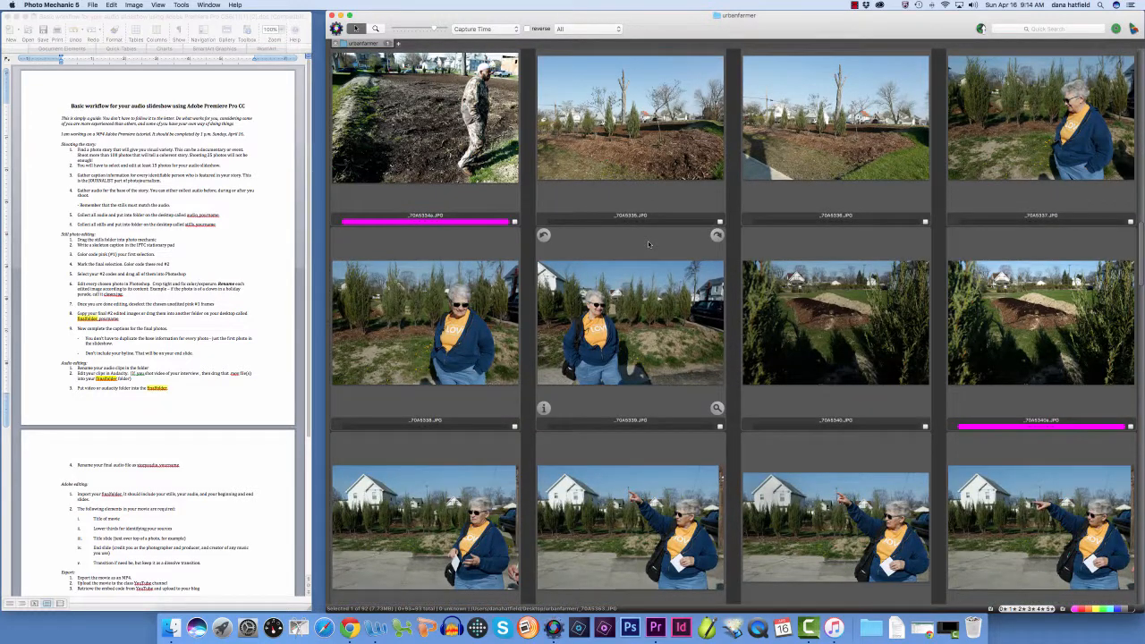
{"action": "scroll", "coordinate": [648, 243], "scroll_direction": "down", "scroll_amount": 4}
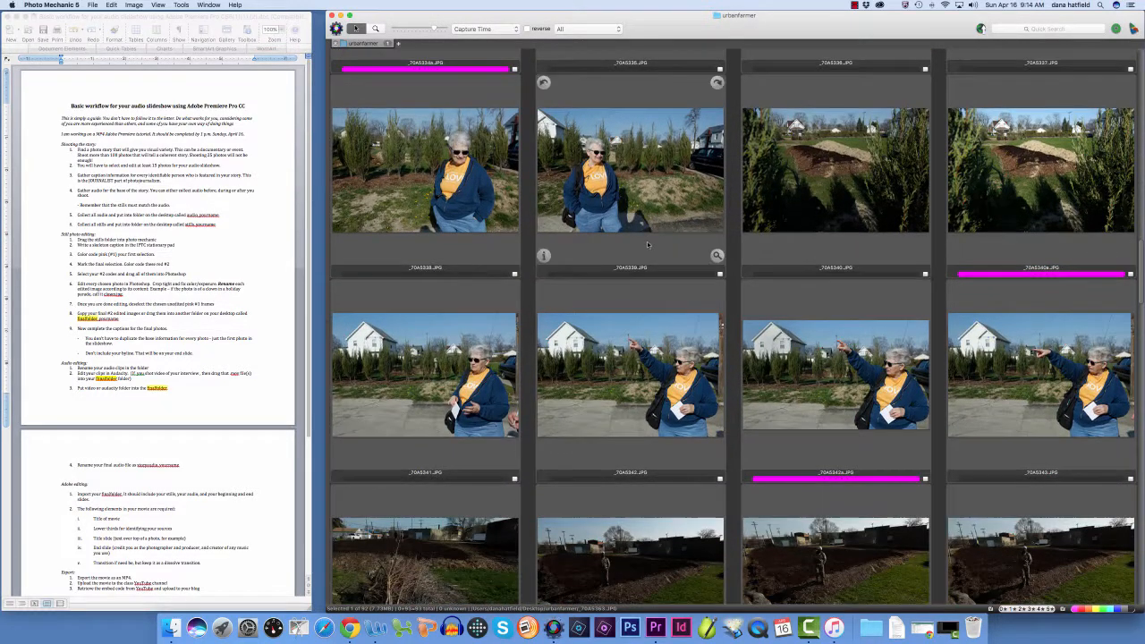
{"action": "scroll", "coordinate": [648, 244], "scroll_direction": "down", "scroll_amount": 1}
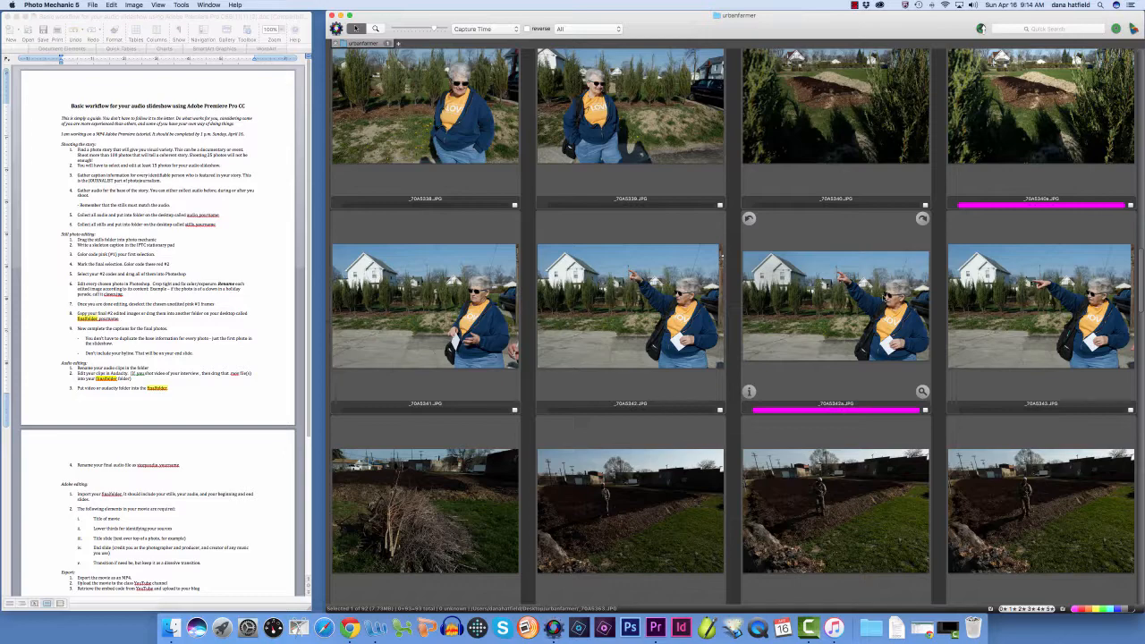
{"action": "scroll", "coordinate": [913, 303], "scroll_direction": "down", "scroll_amount": 1}
{"action": "scroll", "coordinate": [884, 298], "scroll_direction": "down", "scroll_amount": 10}
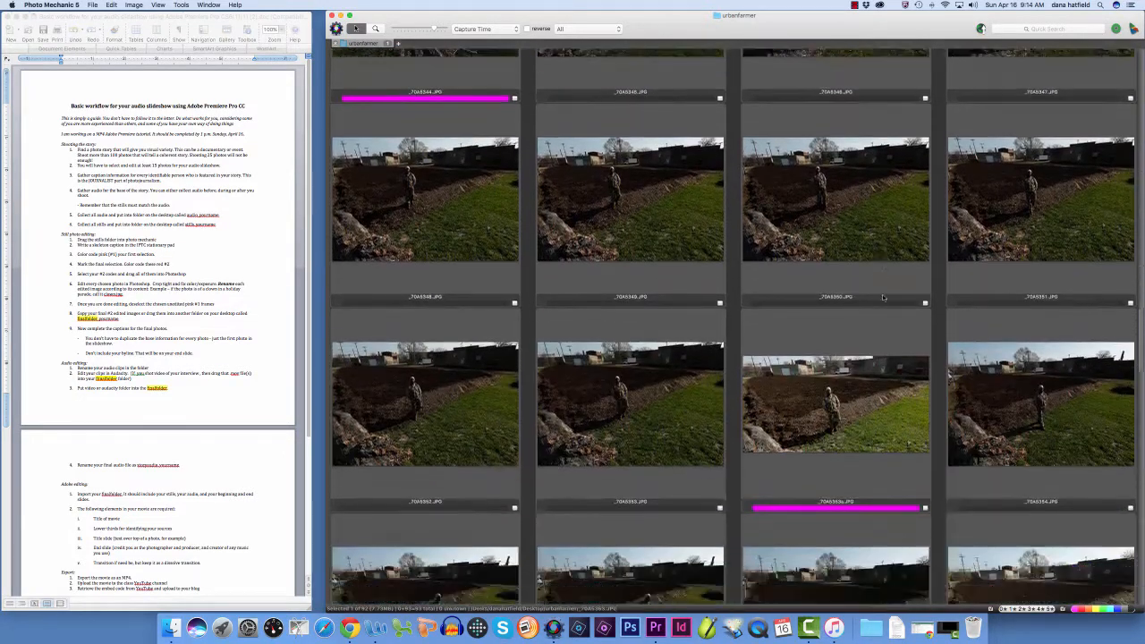
{"action": "scroll", "coordinate": [883, 297], "scroll_direction": "down", "scroll_amount": 10}
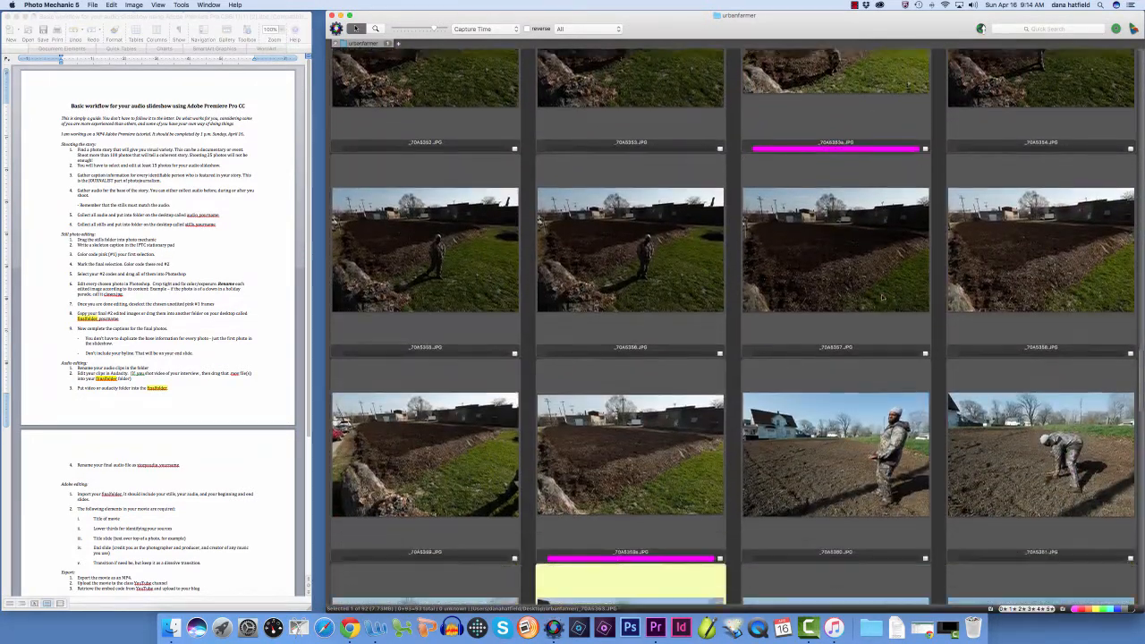
{"action": "scroll", "coordinate": [882, 296], "scroll_direction": "down", "scroll_amount": 2}
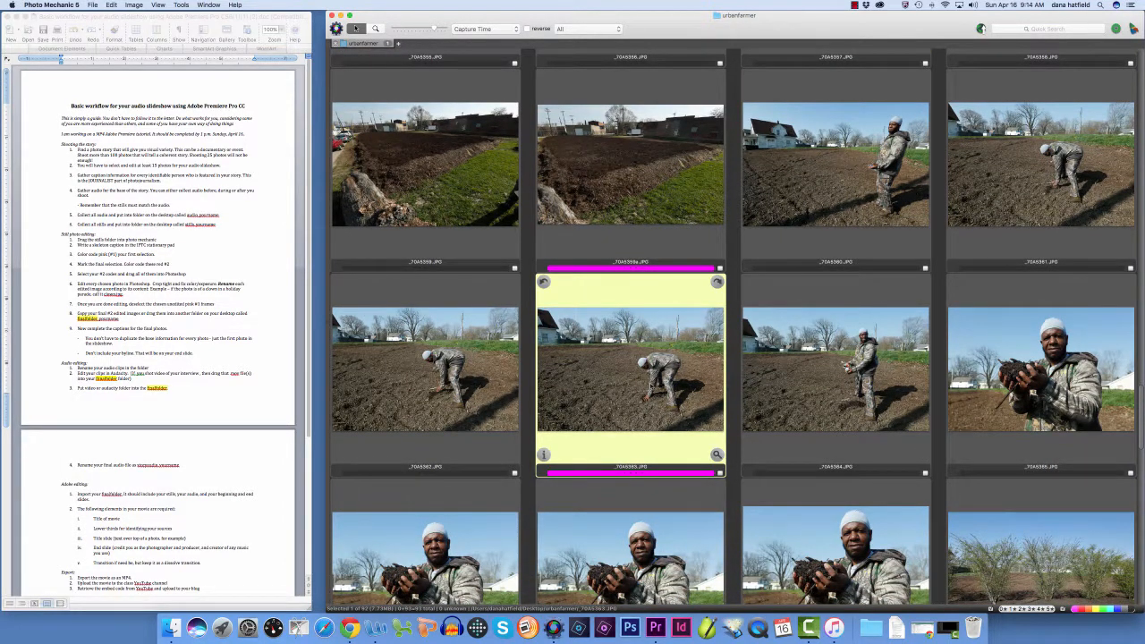
{"action": "scroll", "coordinate": [635, 385], "scroll_direction": "down", "scroll_amount": 1}
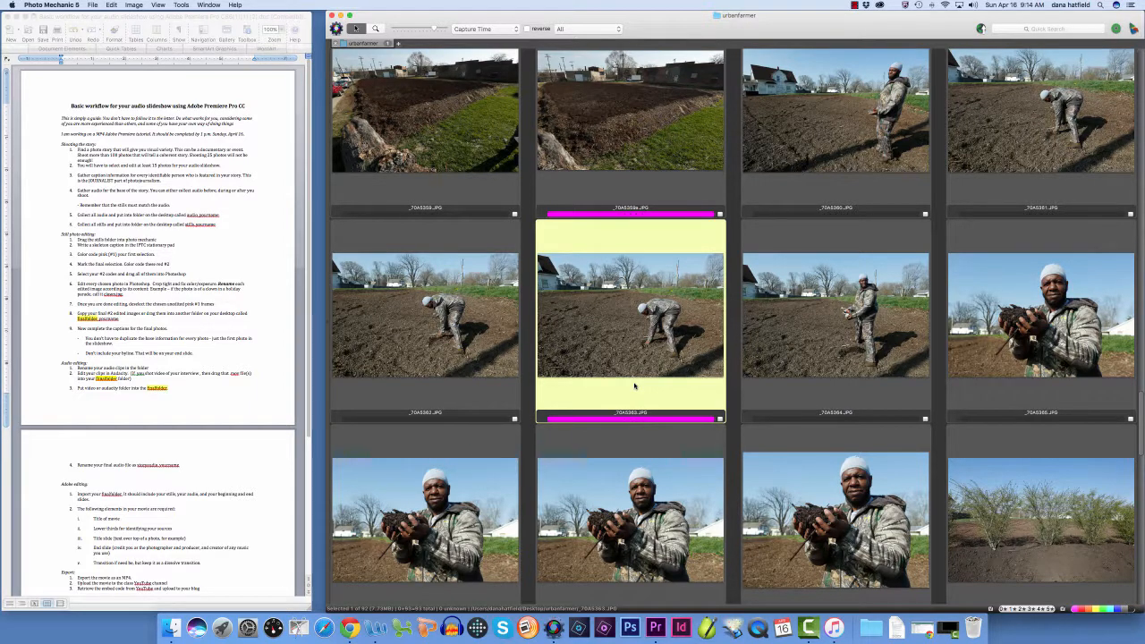
{"action": "mouse_move", "coordinate": [635, 385]}
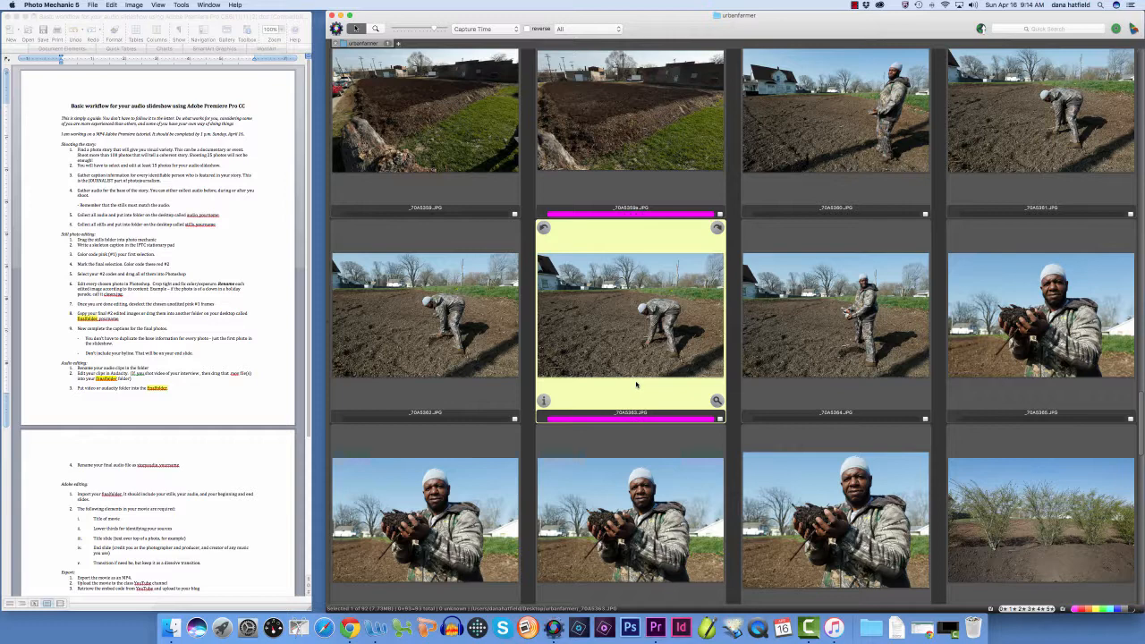
{"action": "scroll", "coordinate": [636, 385], "scroll_direction": "down", "scroll_amount": 2}
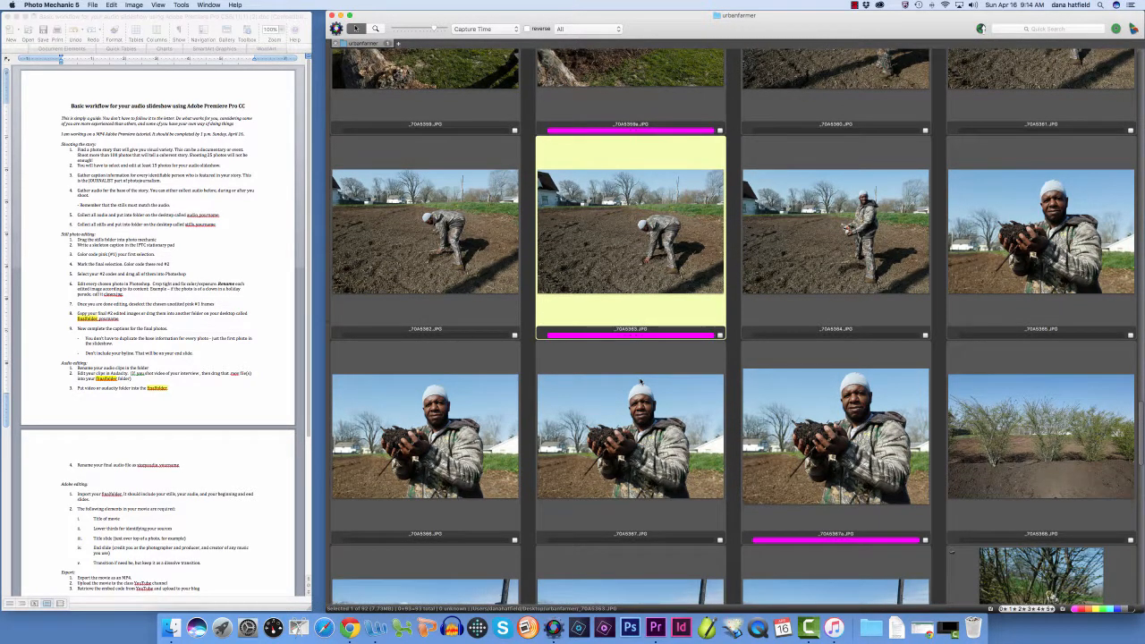
Examine the remaining photos, from the farmer holding soil through the flowering shrub and evergreens to the video clip at the end
{"action": "scroll", "coordinate": [641, 383], "scroll_direction": "down", "scroll_amount": 2}
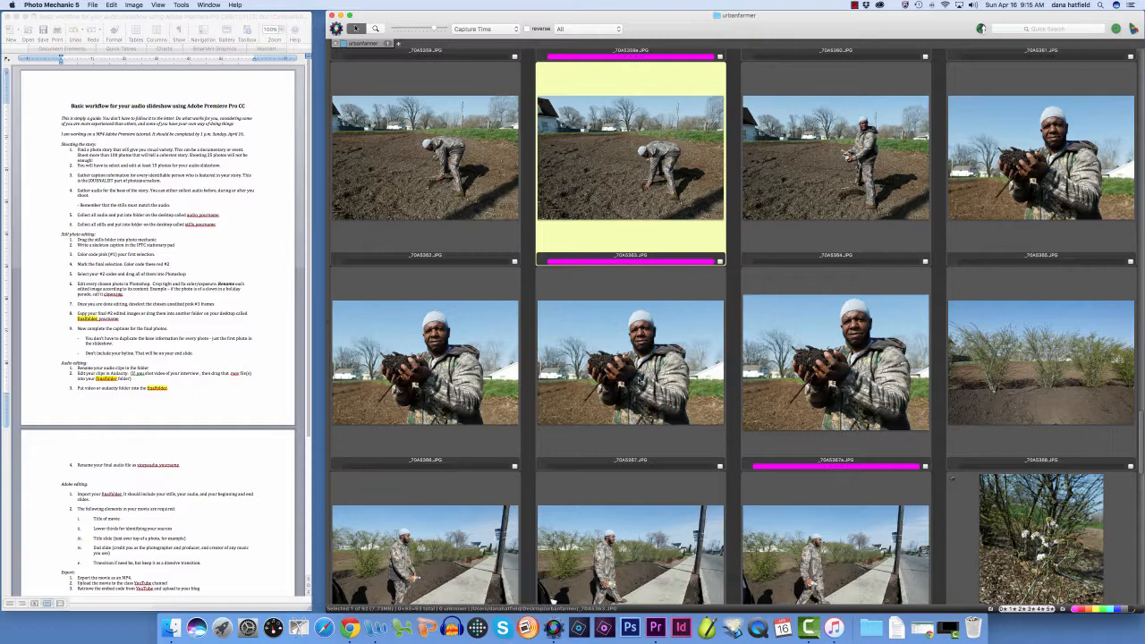
{"action": "scroll", "coordinate": [640, 381], "scroll_direction": "down", "scroll_amount": 5}
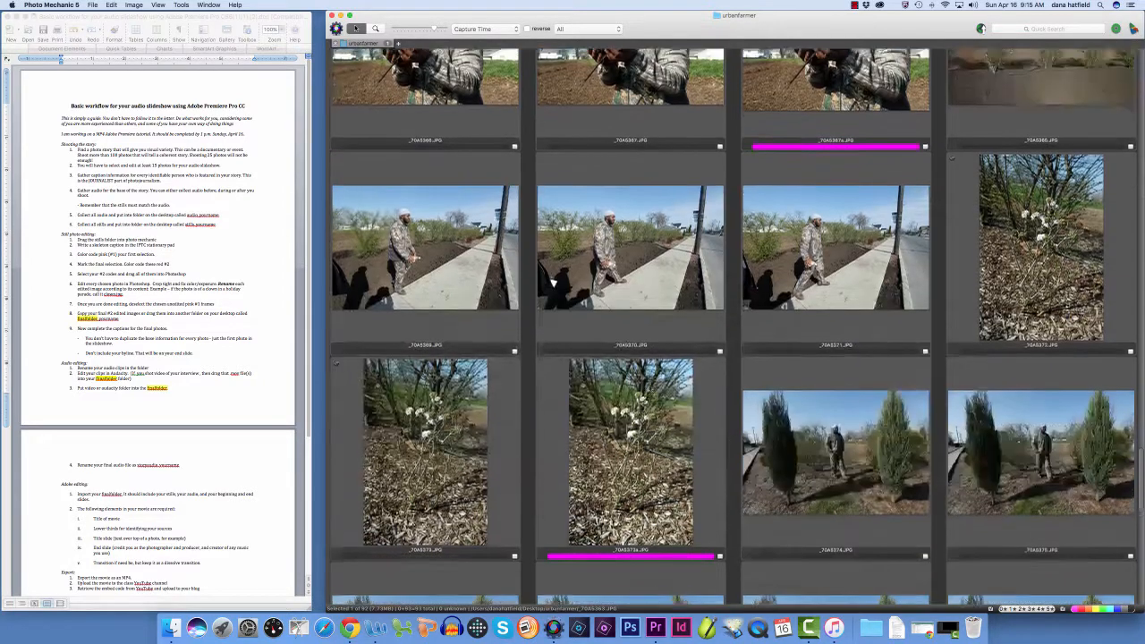
{"action": "scroll", "coordinate": [633, 380], "scroll_direction": "down", "scroll_amount": 3}
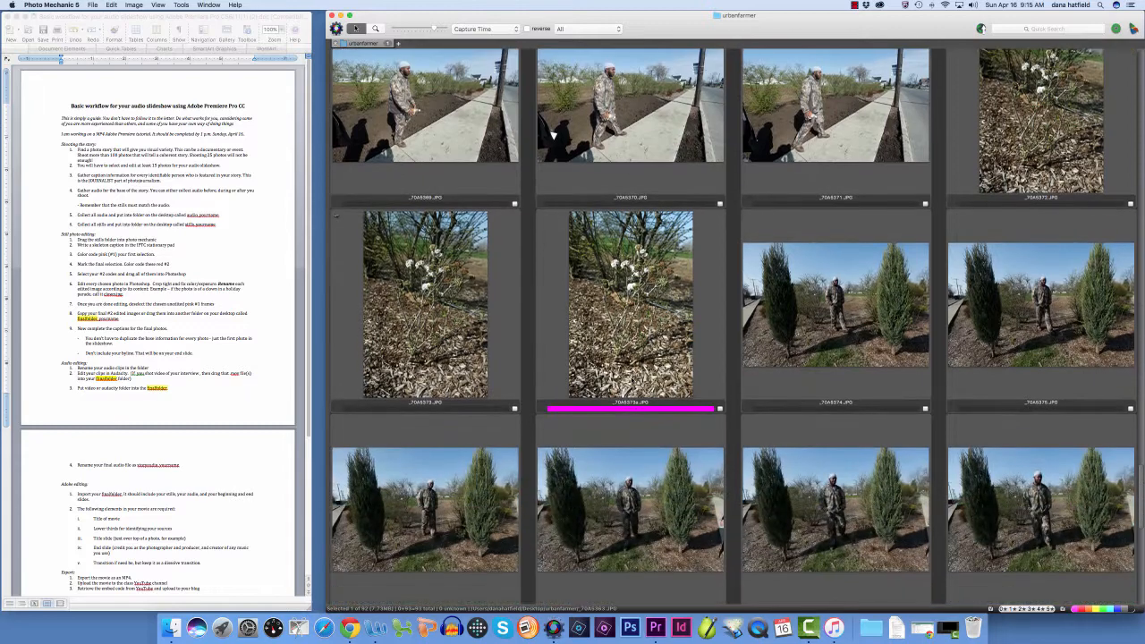
{"action": "scroll", "coordinate": [632, 381], "scroll_direction": "up", "scroll_amount": 2}
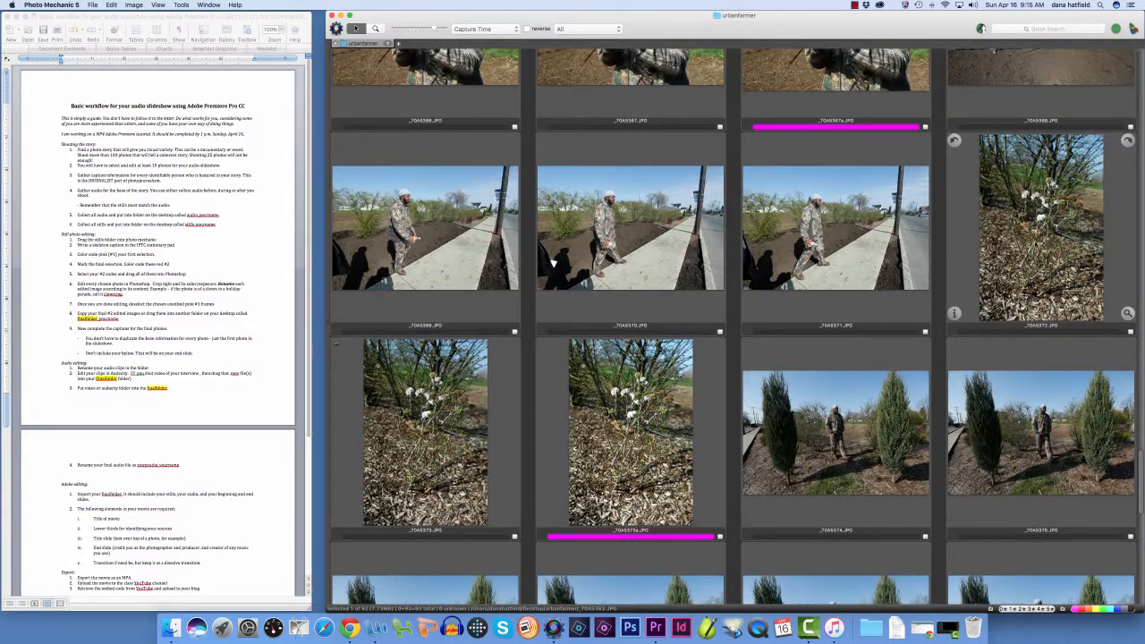
{"action": "scroll", "coordinate": [624, 424], "scroll_direction": "down", "scroll_amount": 1}
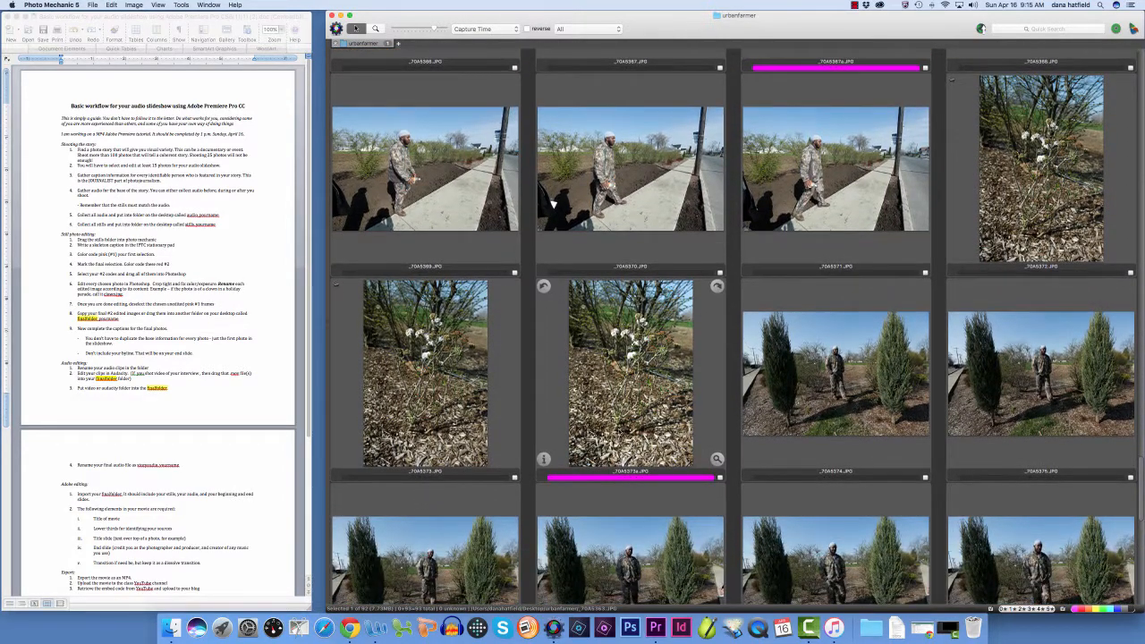
{"action": "scroll", "coordinate": [623, 422], "scroll_direction": "down", "scroll_amount": 4}
{"action": "scroll", "coordinate": [624, 424], "scroll_direction": "down", "scroll_amount": 4}
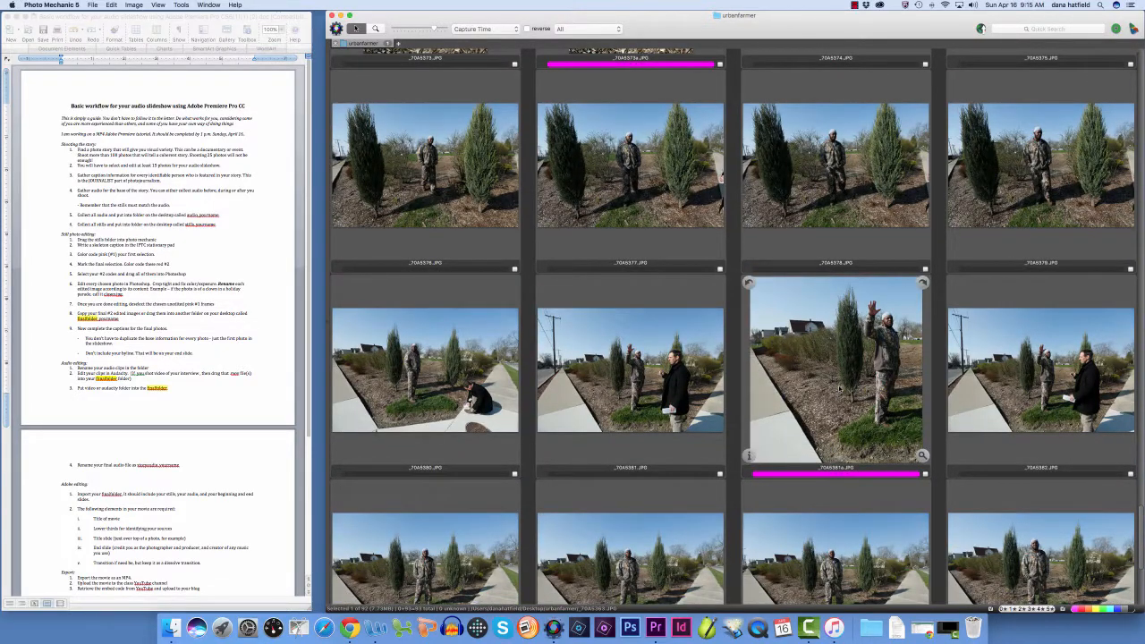
{"action": "scroll", "coordinate": [839, 390], "scroll_direction": "down", "scroll_amount": 2}
{"action": "scroll", "coordinate": [838, 394], "scroll_direction": "down", "scroll_amount": 2}
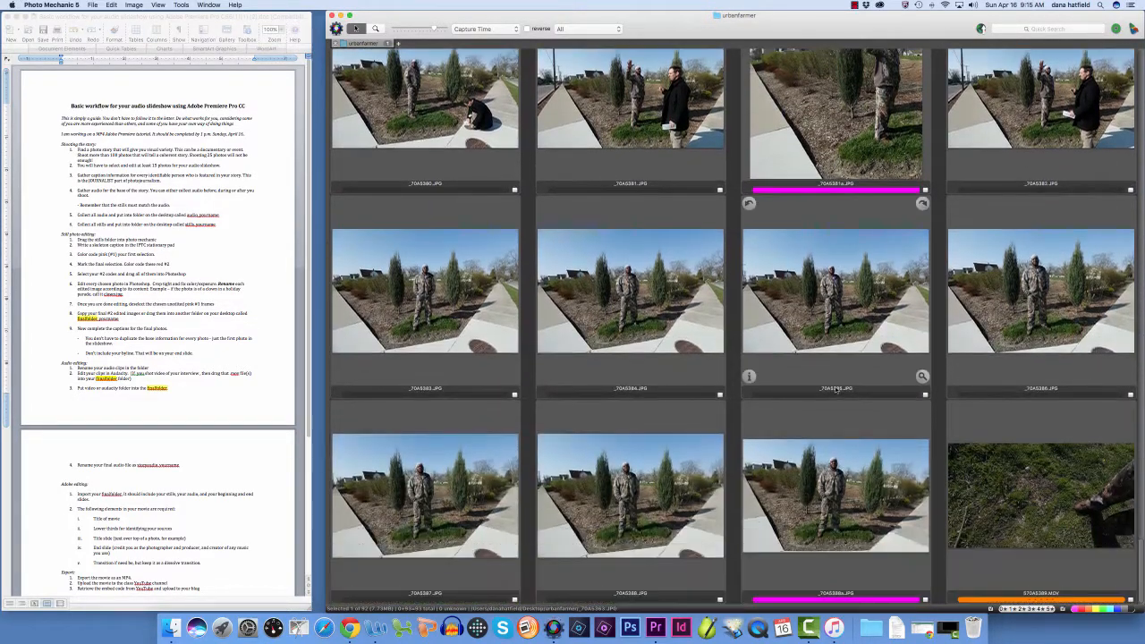
{"action": "scroll", "coordinate": [850, 410], "scroll_direction": "up", "scroll_amount": 5}
{"action": "scroll", "coordinate": [852, 414], "scroll_direction": "down", "scroll_amount": 6}
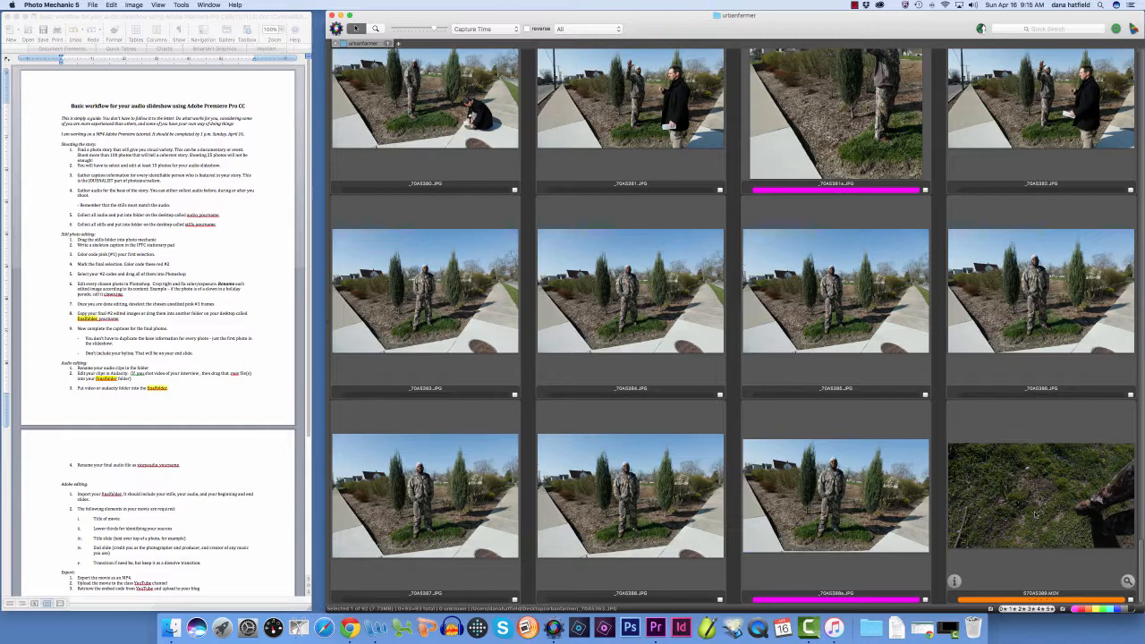
Preview the MOV video clip at the end of the take, play it through about the first minute, and close the preview
{"action": "left_click", "coordinate": [1036, 514]}
{"action": "scroll", "coordinate": [1036, 513], "scroll_direction": "up", "scroll_amount": 1}
{"action": "scroll", "coordinate": [1036, 514], "scroll_direction": "up", "scroll_amount": 1}
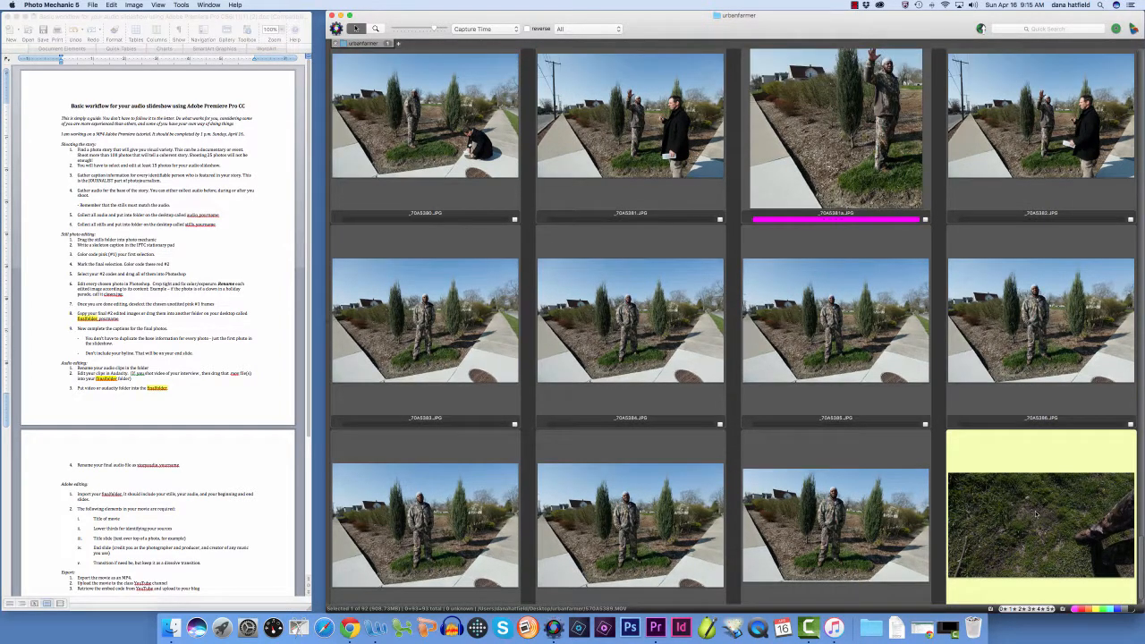
{"action": "double_click", "coordinate": [1036, 513]}
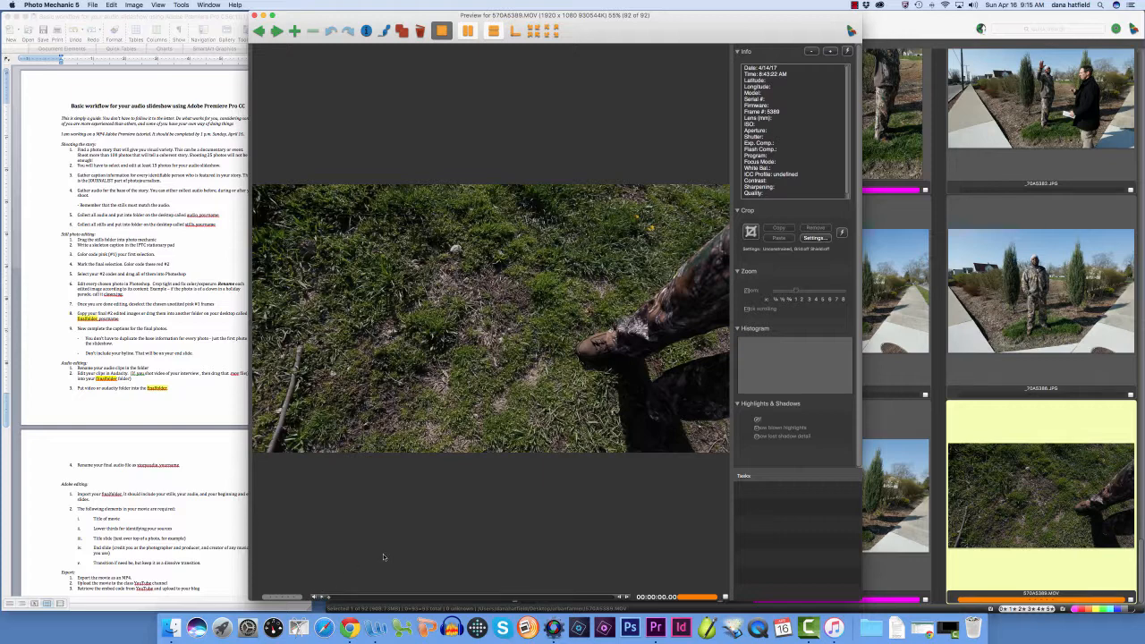
{"action": "left_click", "coordinate": [322, 597]}
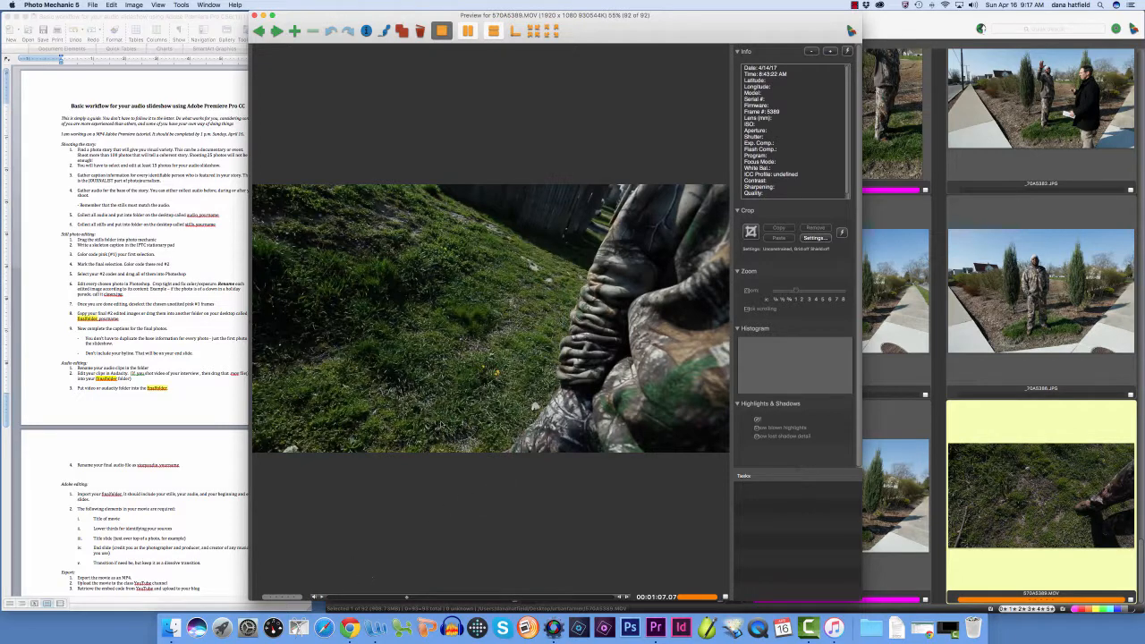
{"action": "left_click", "coordinate": [254, 15]}
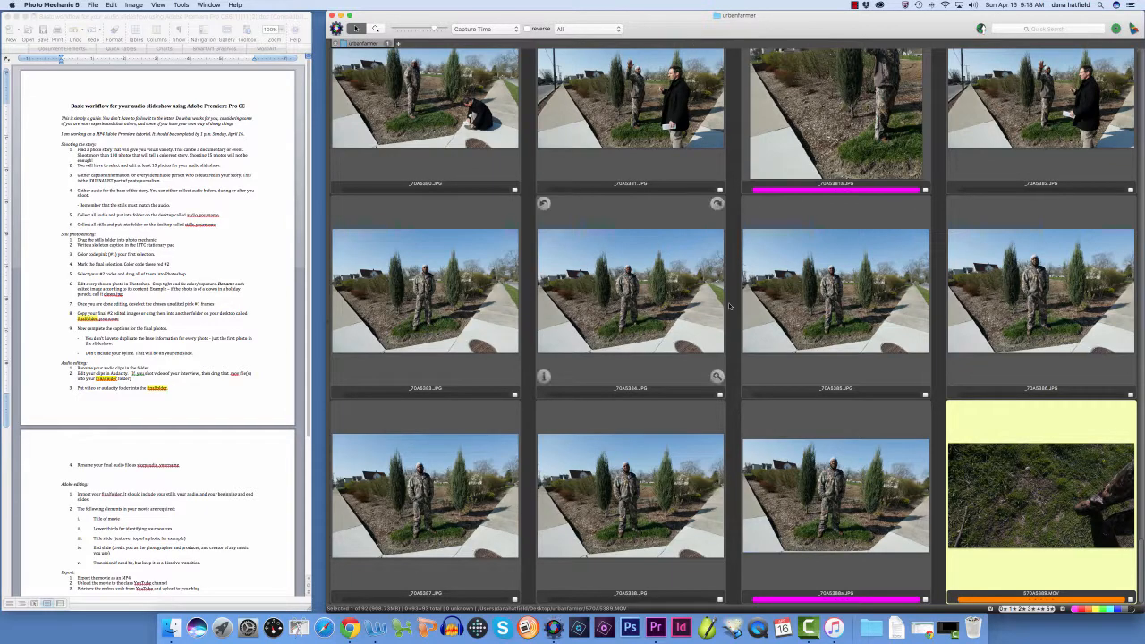
Review the contact sheet between the opening field shots and the closing portraits, comparing the pink-tagged picks with the untagged frames
{"action": "scroll", "coordinate": [741, 358], "scroll_direction": "up", "scroll_amount": 15}
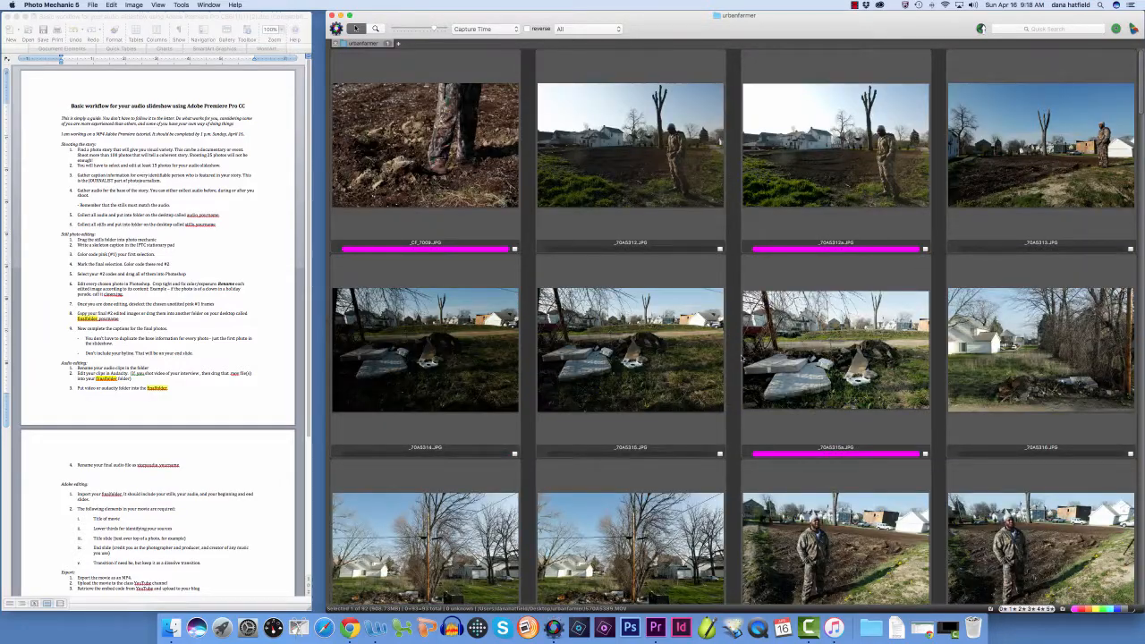
{"action": "scroll", "coordinate": [741, 358], "scroll_direction": "down", "scroll_amount": 15}
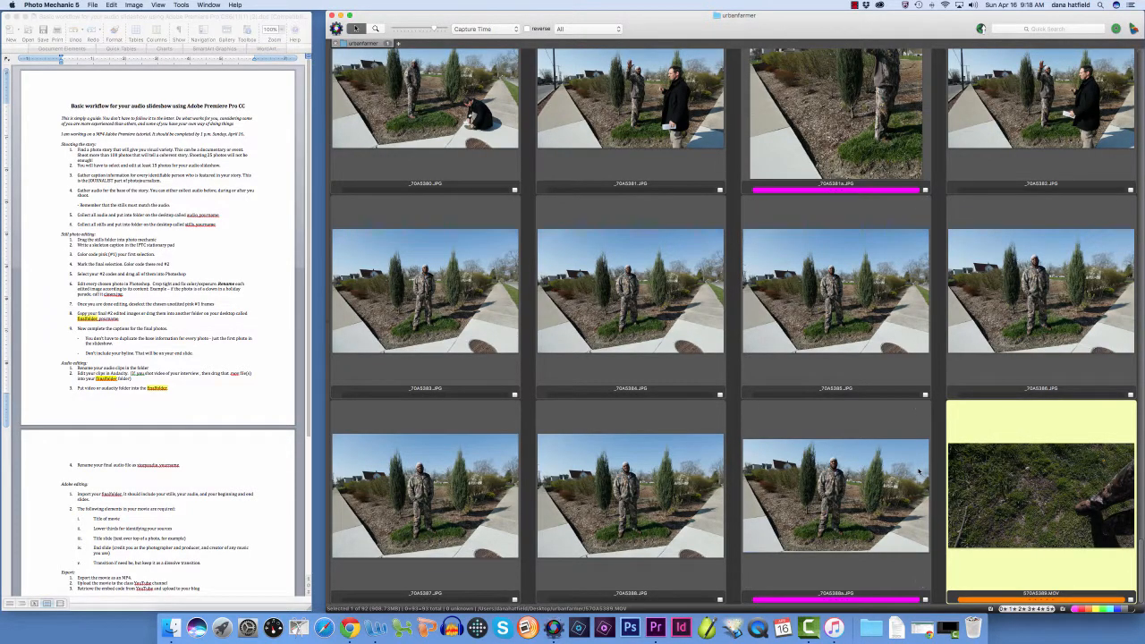
{"action": "scroll", "coordinate": [911, 466], "scroll_direction": "up", "scroll_amount": 10}
{"action": "scroll", "coordinate": [911, 467], "scroll_direction": "up", "scroll_amount": 5}
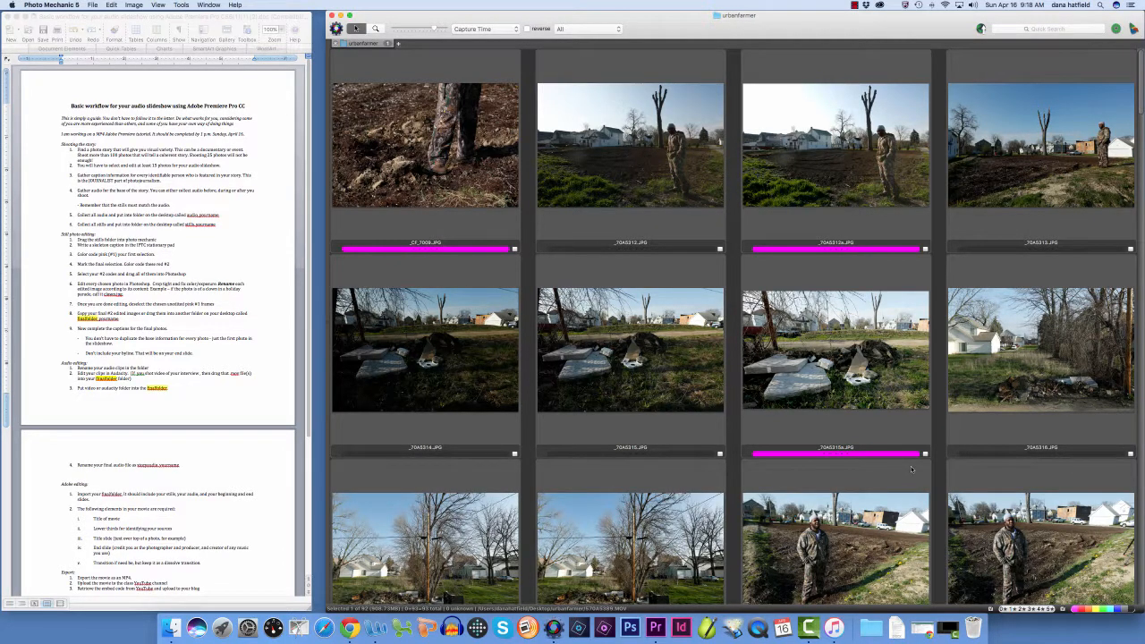
{"action": "mouse_move", "coordinate": [889, 459]}
{"action": "scroll", "coordinate": [874, 447], "scroll_direction": "down", "scroll_amount": 2}
{"action": "scroll", "coordinate": [874, 447], "scroll_direction": "up", "scroll_amount": 2}
{"action": "scroll", "coordinate": [473, 234], "scroll_direction": "down", "scroll_amount": 10}
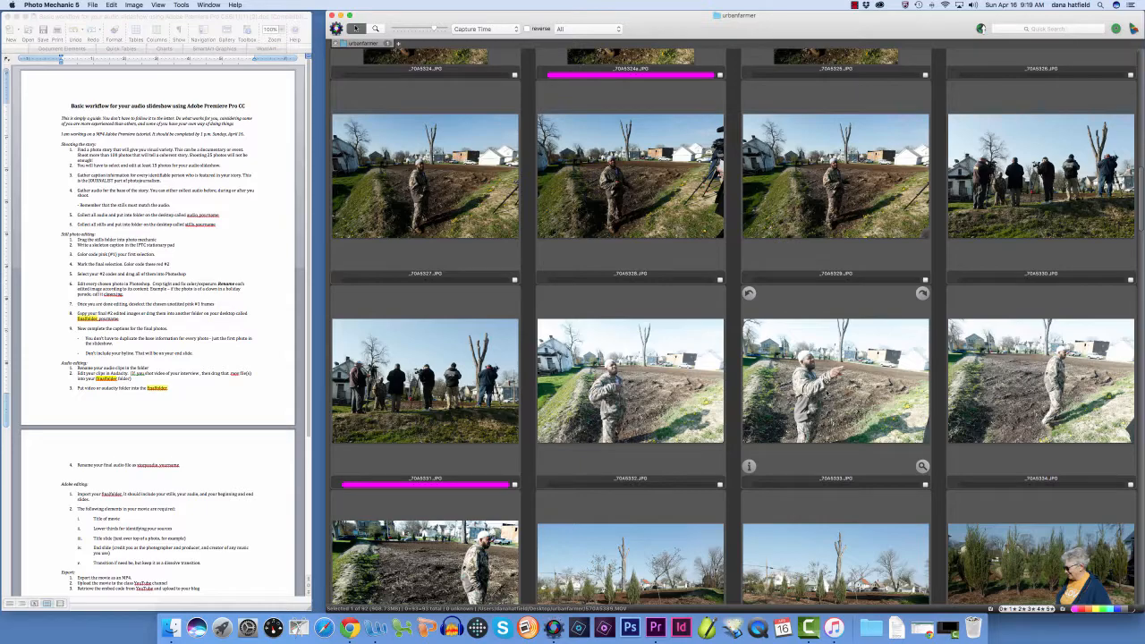
{"action": "scroll", "coordinate": [828, 394], "scroll_direction": "down", "scroll_amount": 10}
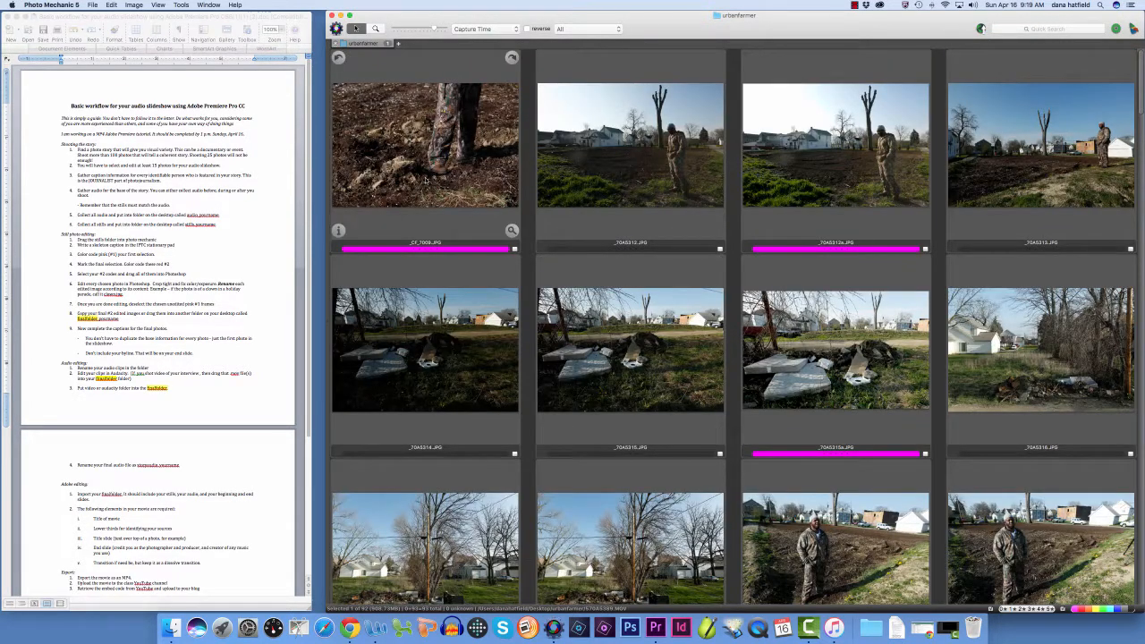
Open the first tagged photo, _CF_7009.JPG, showing the farmer's legs on tilled soil, in Photoshop
{"action": "left_click", "coordinate": [429, 171]}
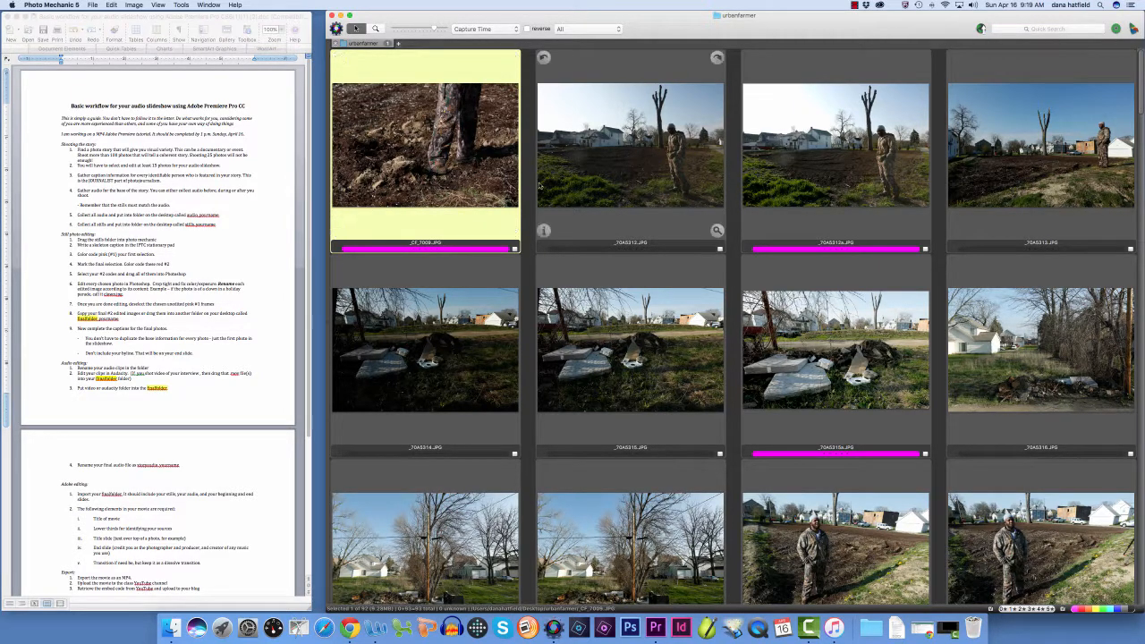
{"action": "scroll", "coordinate": [841, 208], "scroll_direction": "down", "scroll_amount": 5}
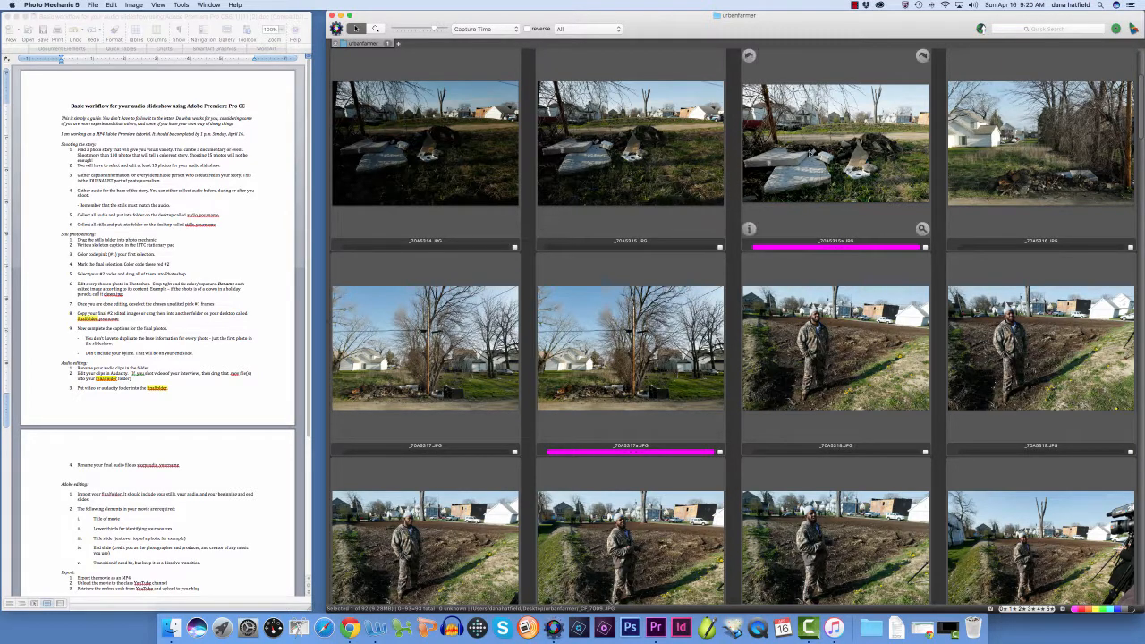
{"action": "scroll", "coordinate": [831, 152], "scroll_direction": "up", "scroll_amount": 3}
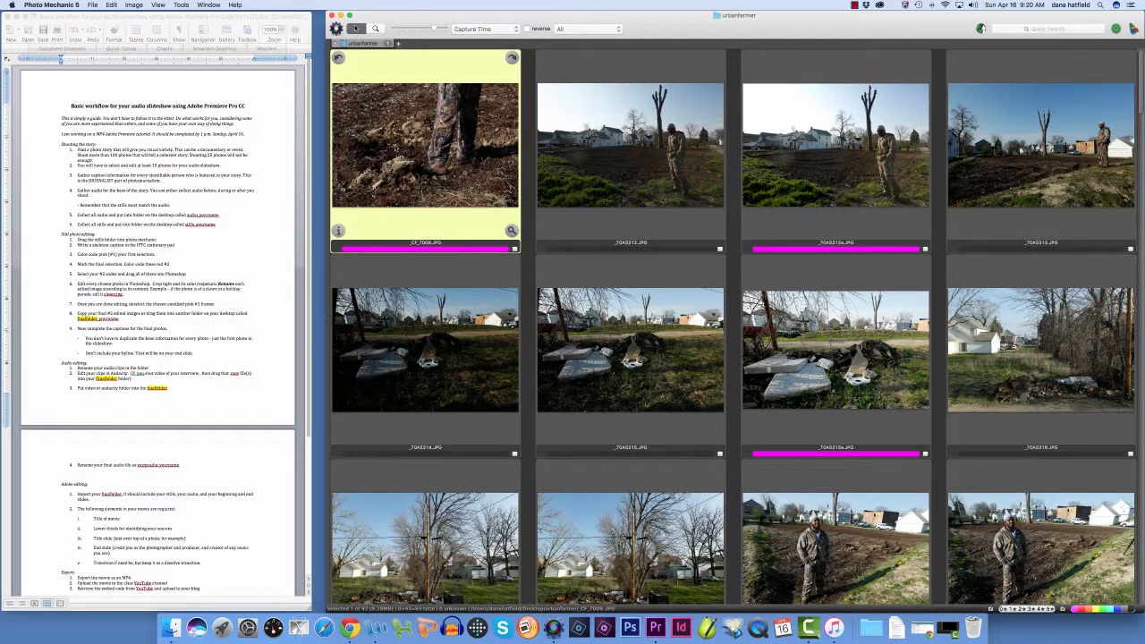
{"action": "left_click_drag", "start_coordinate": [399, 150], "coordinate": [637, 617]}
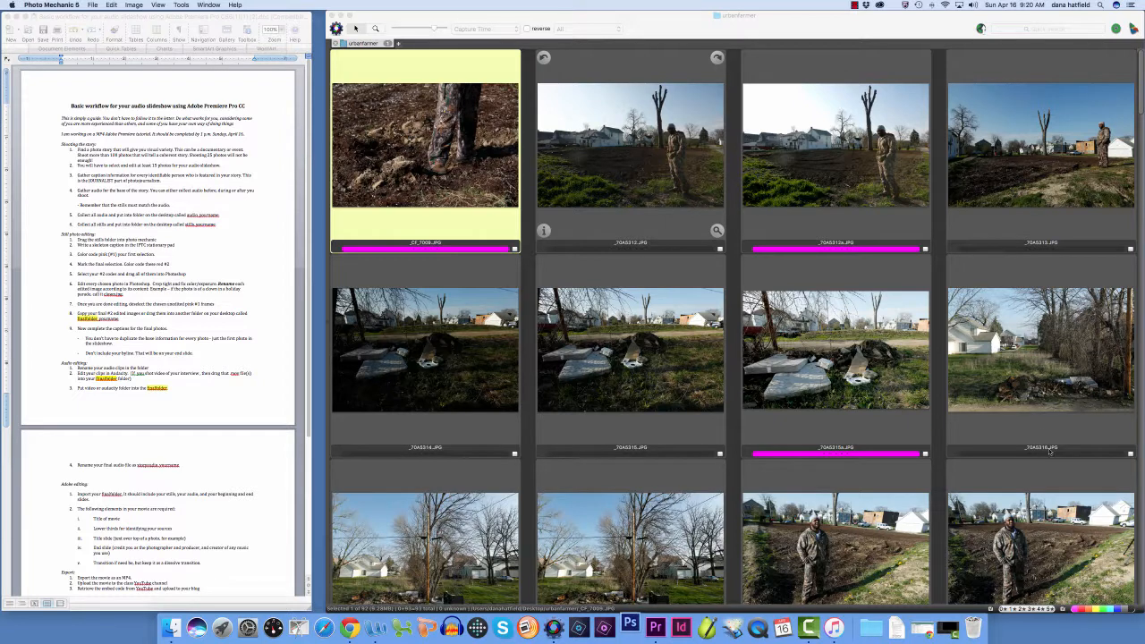
{"action": "scroll", "coordinate": [1072, 550], "scroll_direction": "down", "scroll_amount": 2}
{"action": "scroll", "coordinate": [1072, 550], "scroll_direction": "down", "scroll_amount": 15}
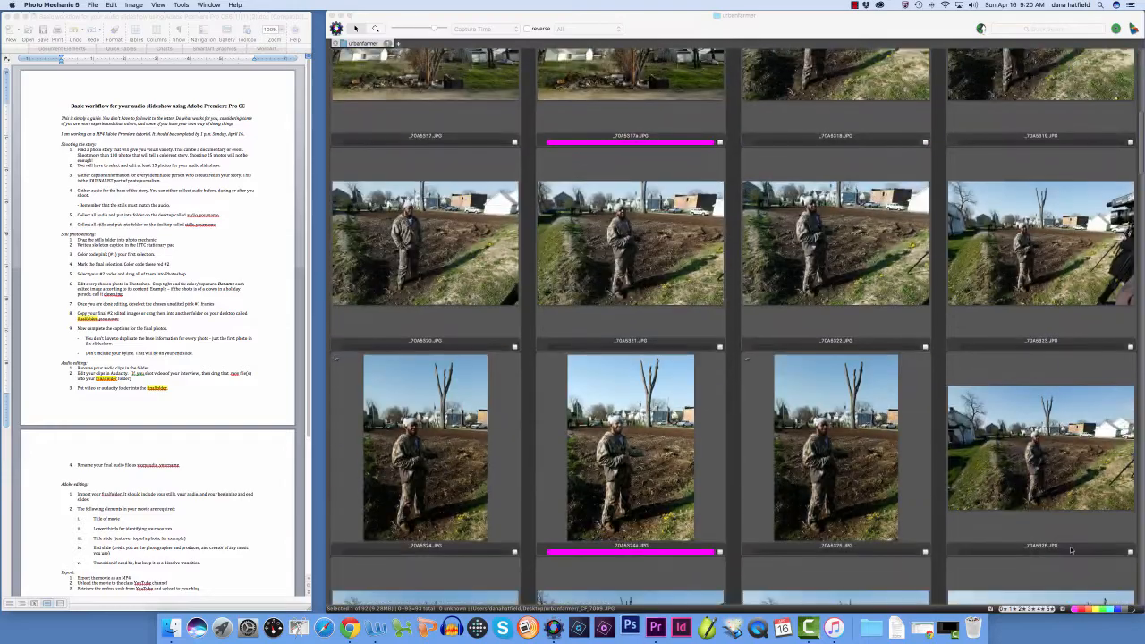
{"action": "scroll", "coordinate": [1003, 535], "scroll_direction": "down", "scroll_amount": 2}
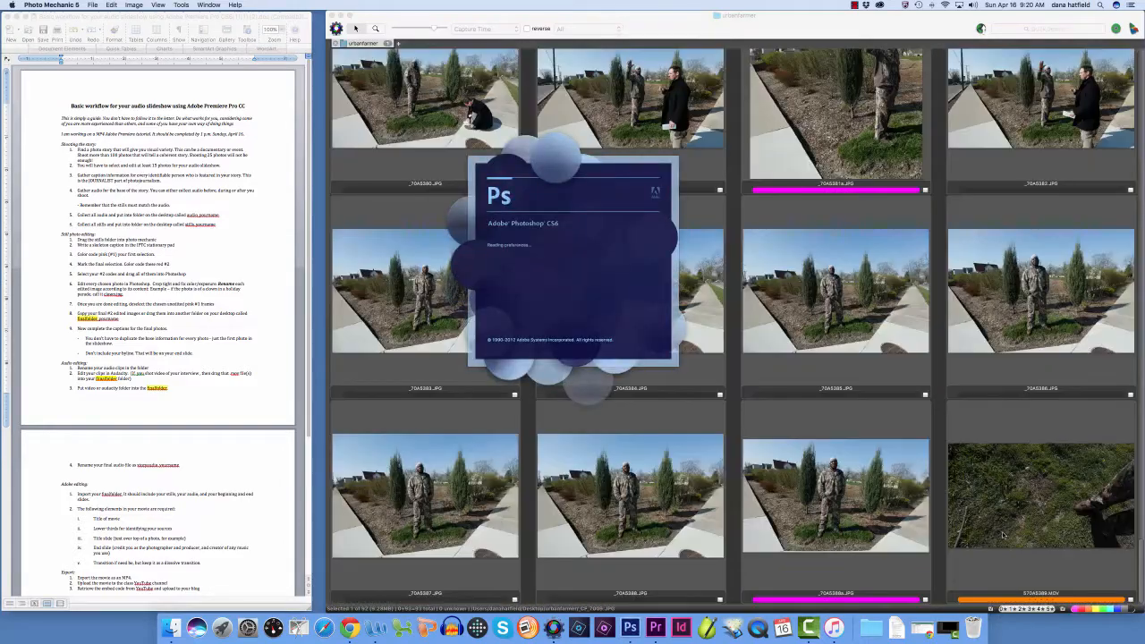
{"action": "scroll", "coordinate": [1000, 527], "scroll_direction": "up", "scroll_amount": 8}
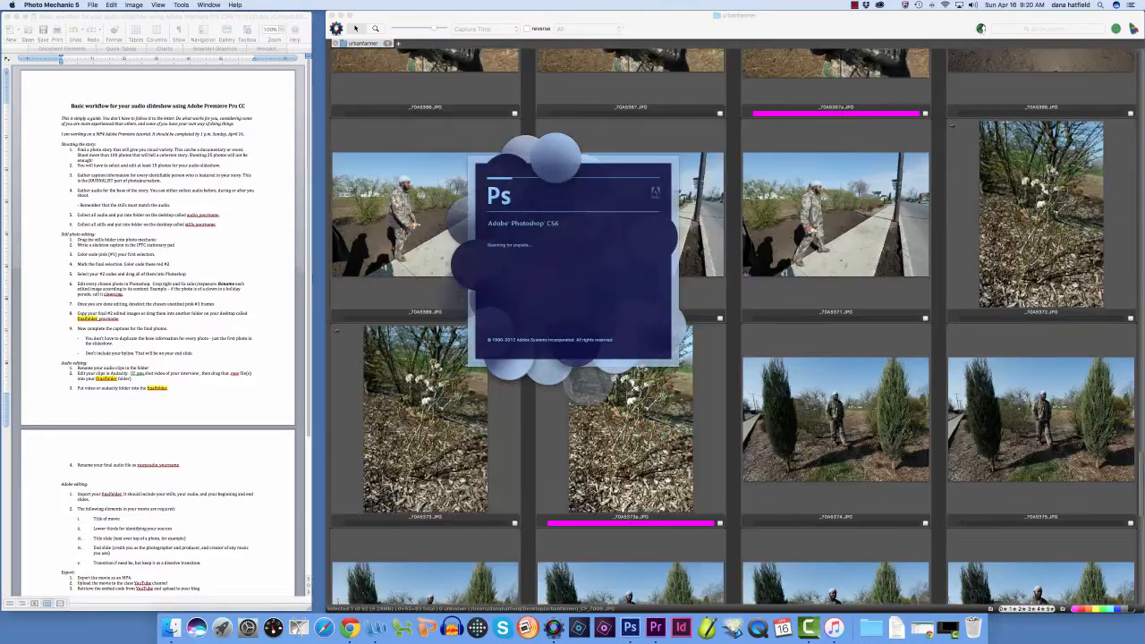
{"action": "scroll", "coordinate": [903, 448], "scroll_direction": "down", "scroll_amount": 5}
{"action": "scroll", "coordinate": [880, 403], "scroll_direction": "down", "scroll_amount": 2}
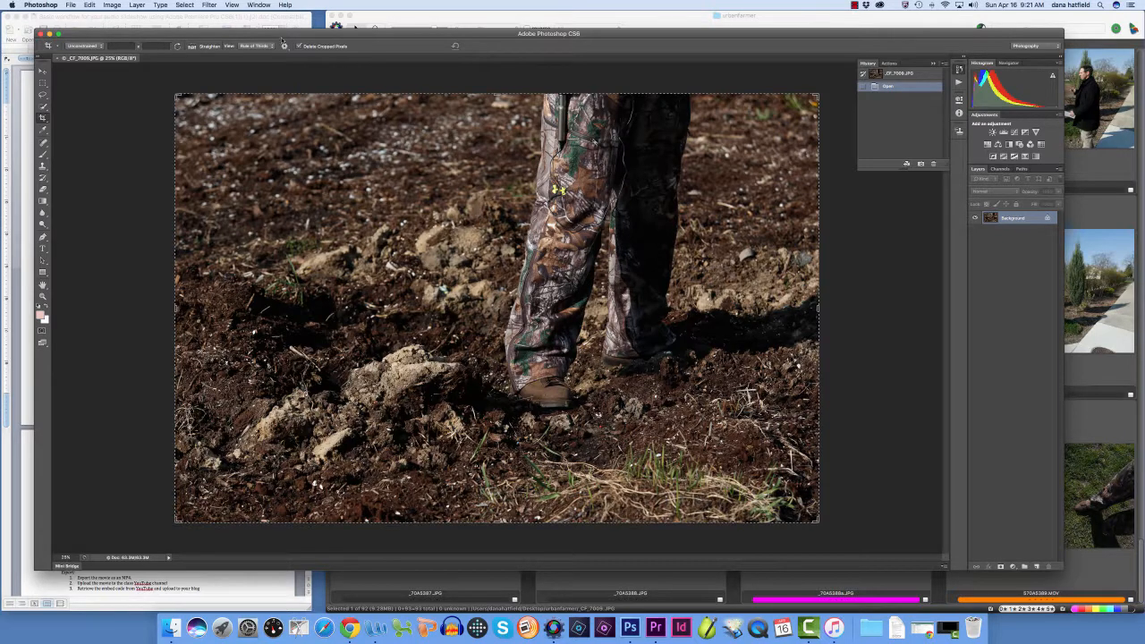
Accept the full-frame crop and apply Levels to the photo with input values of 3 for shadows, 1.11 for midtones and 206 for highlights
{"action": "key", "text": "Return"}
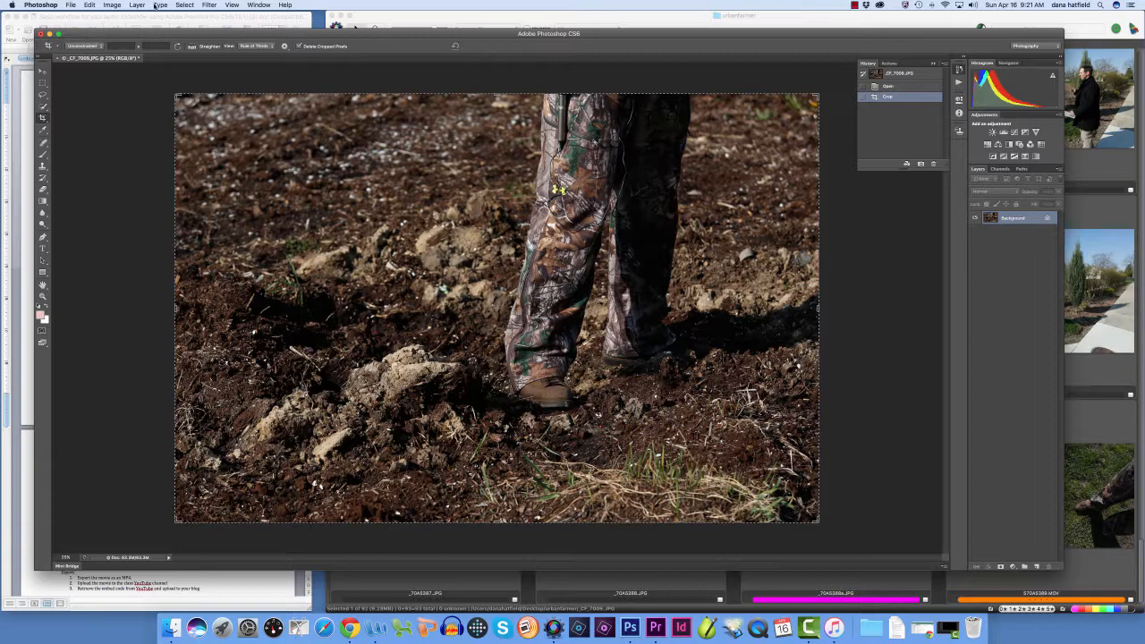
{"action": "left_click", "coordinate": [112, 5]}
{"action": "mouse_move", "coordinate": [126, 32]}
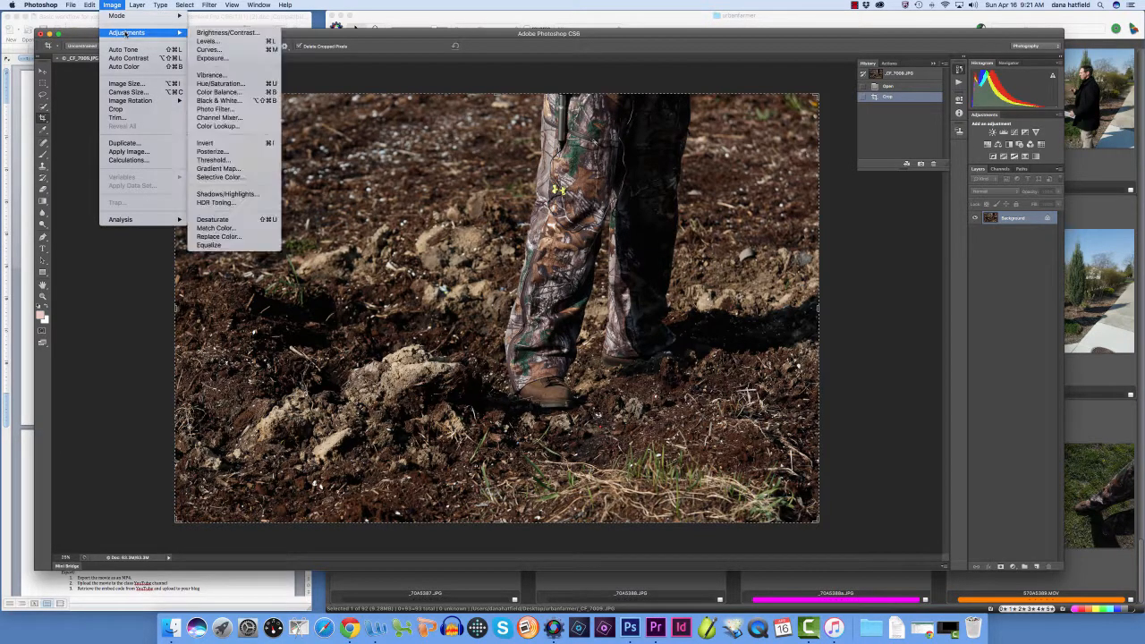
{"action": "left_click", "coordinate": [206, 41]}
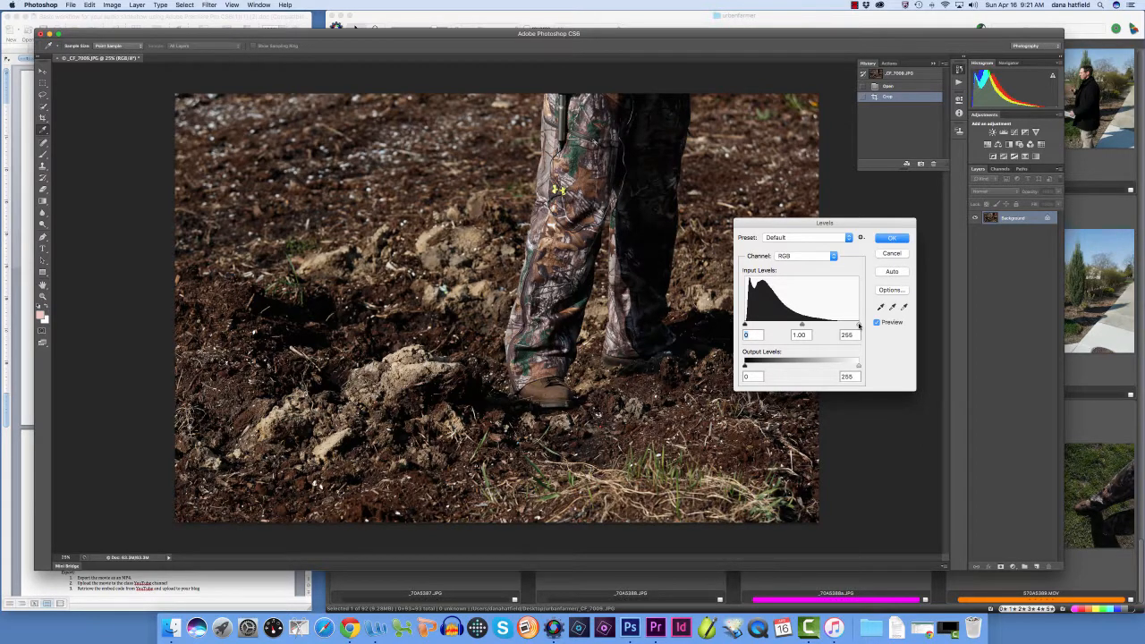
{"action": "left_click_drag", "start_coordinate": [859, 326], "coordinate": [839, 326]}
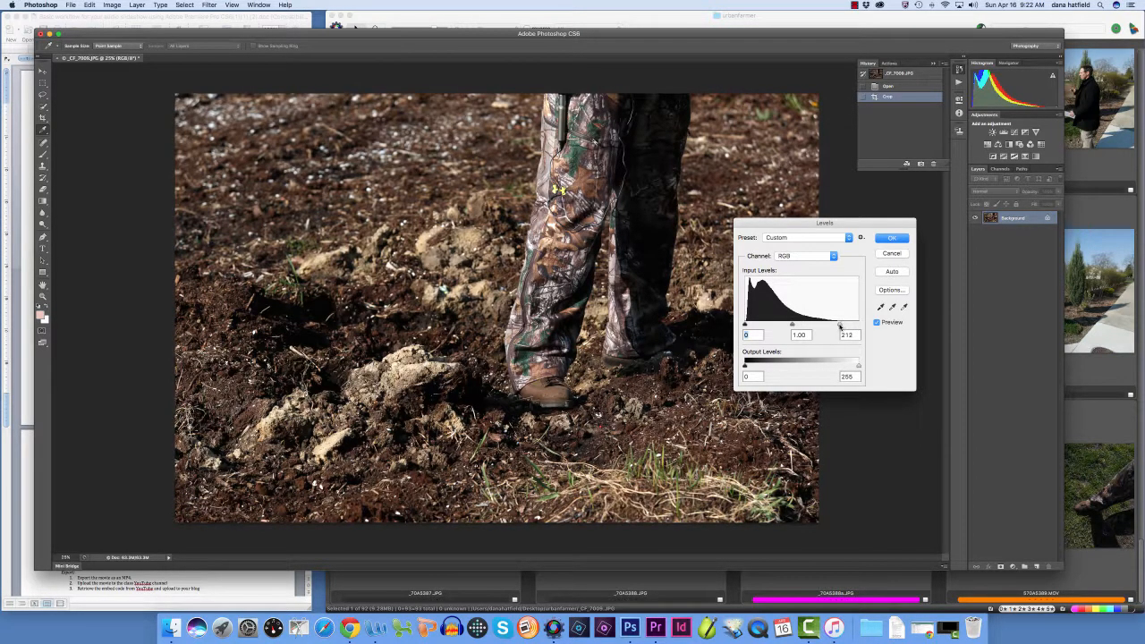
{"action": "left_click_drag", "start_coordinate": [745, 326], "coordinate": [747, 326]}
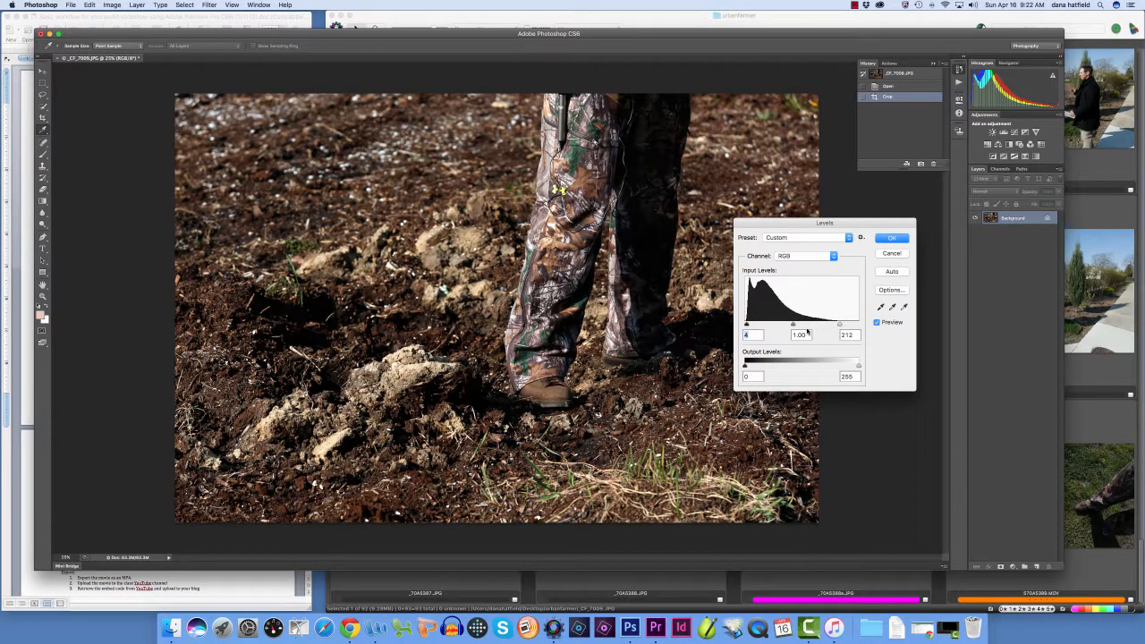
{"action": "mouse_move", "coordinate": [840, 325]}
{"action": "left_mouse_down"}
{"action": "mouse_move", "coordinate": [809, 325]}
{"action": "mouse_move", "coordinate": [858, 324]}
{"action": "mouse_move", "coordinate": [838, 325]}
{"action": "left_mouse_up"}
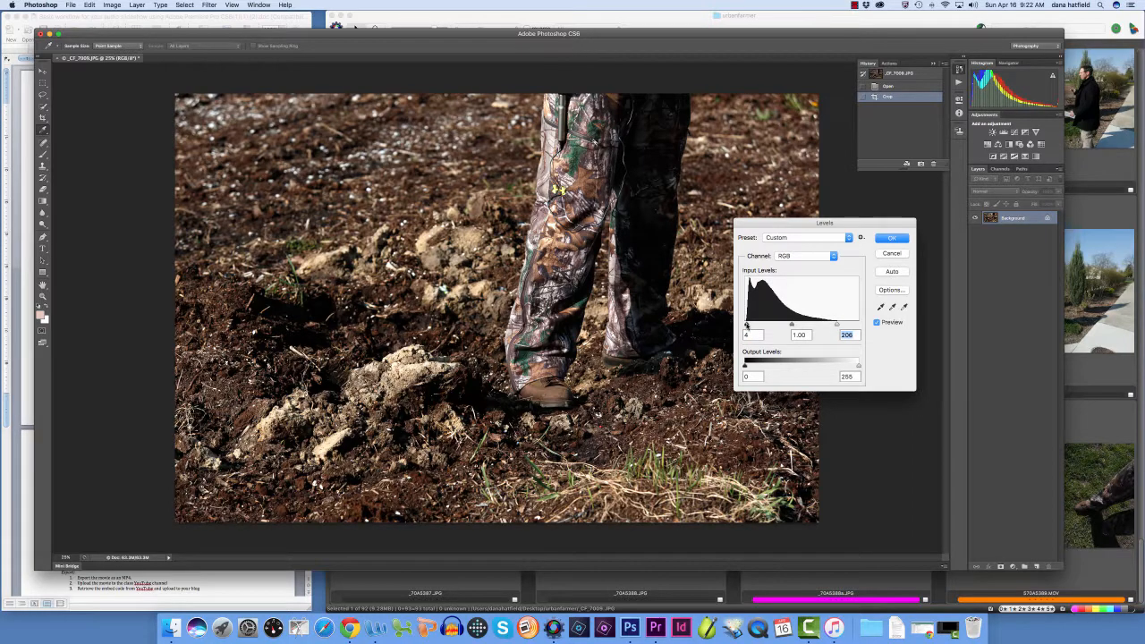
{"action": "left_click_drag", "start_coordinate": [747, 326], "coordinate": [787, 326]}
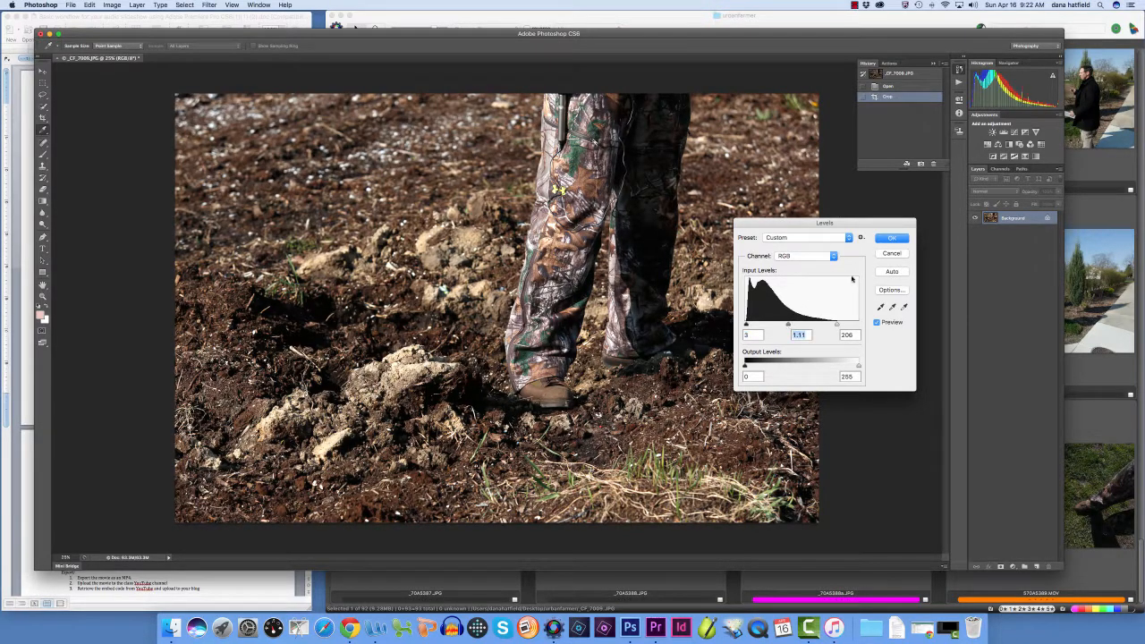
{"action": "left_click", "coordinate": [890, 238]}
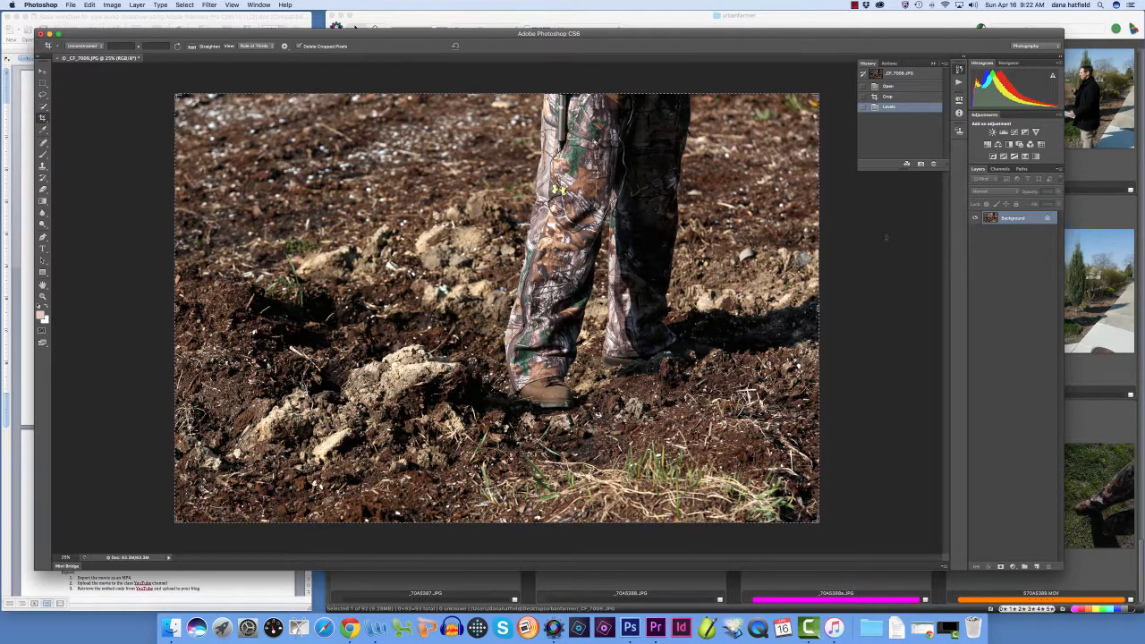
Save the edited photo under the new name feet.jpg in the urbanfarmer folder, as a baseline JPEG with quality 8 (High)
{"action": "left_click", "coordinate": [71, 5]}
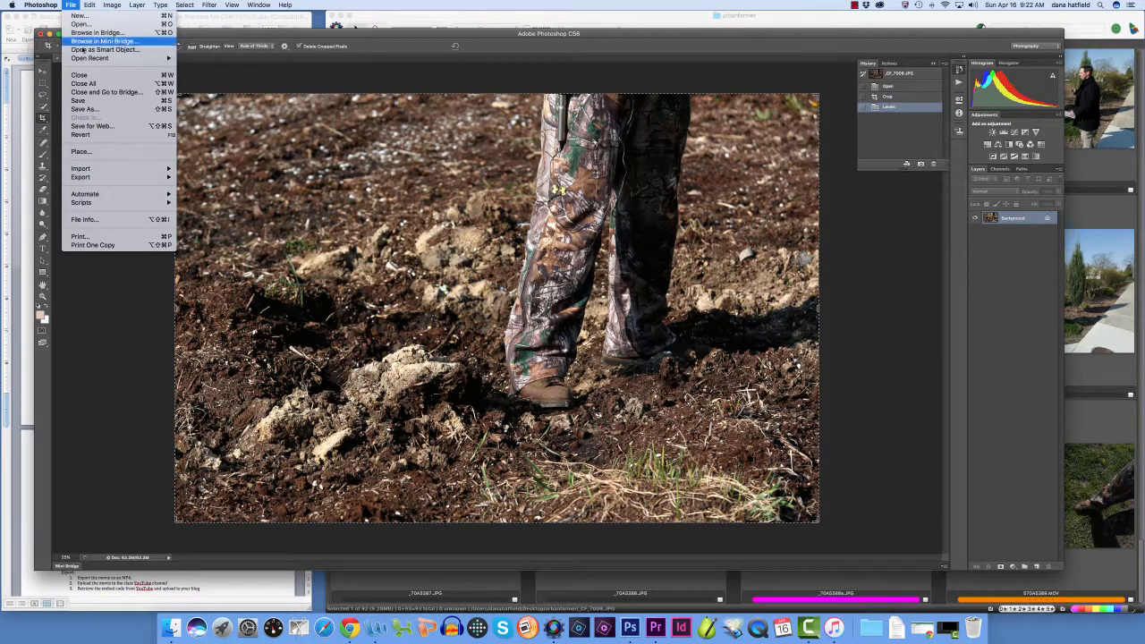
{"action": "left_click", "coordinate": [85, 109]}
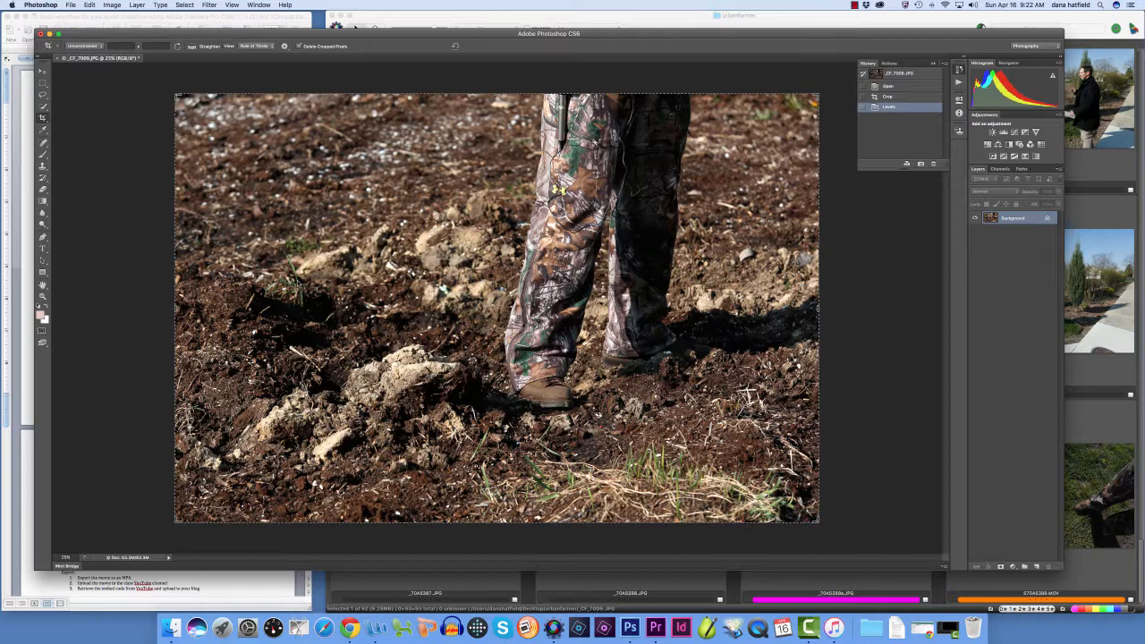
{"action": "key", "text": "super+shift+s"}
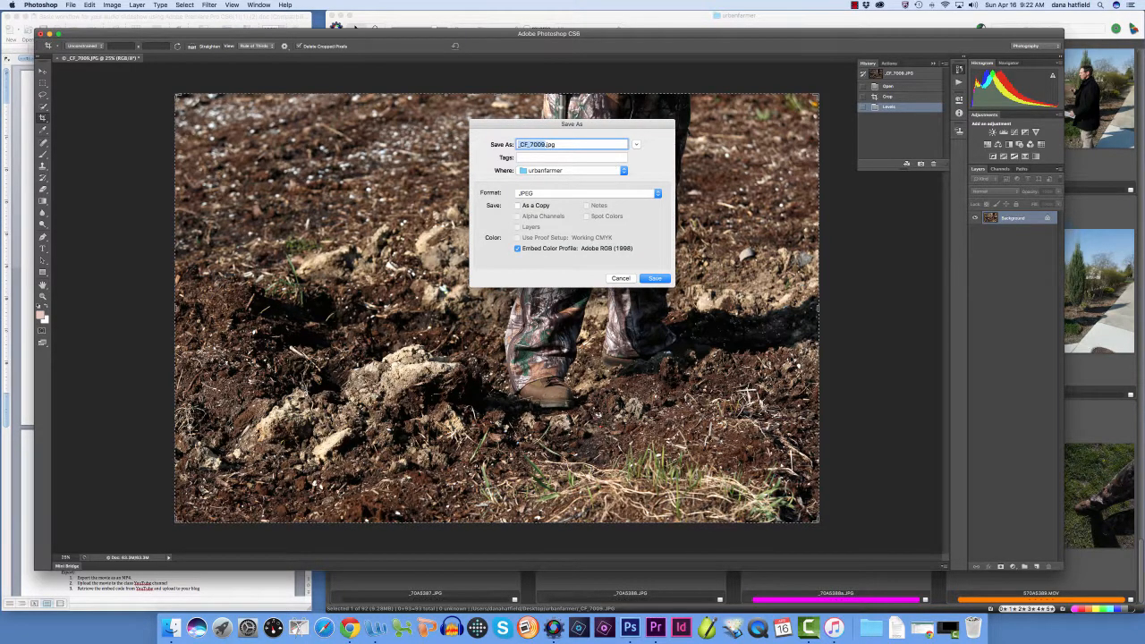
{"action": "type", "text": "feet"}
{"action": "left_click", "coordinate": [651, 278]}
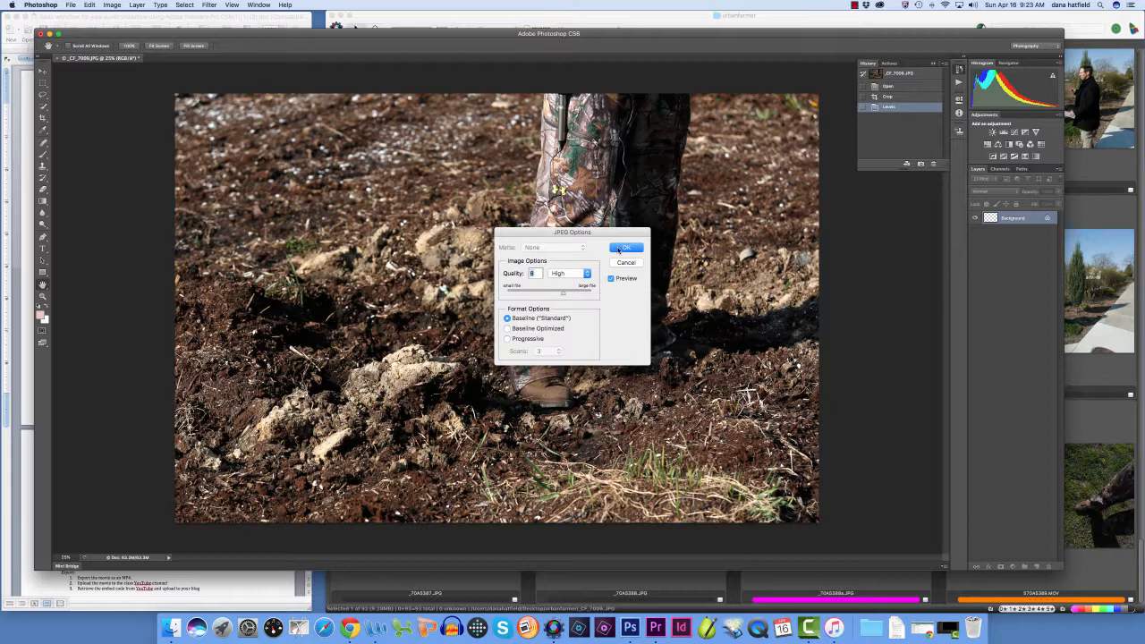
{"action": "left_click", "coordinate": [626, 248]}
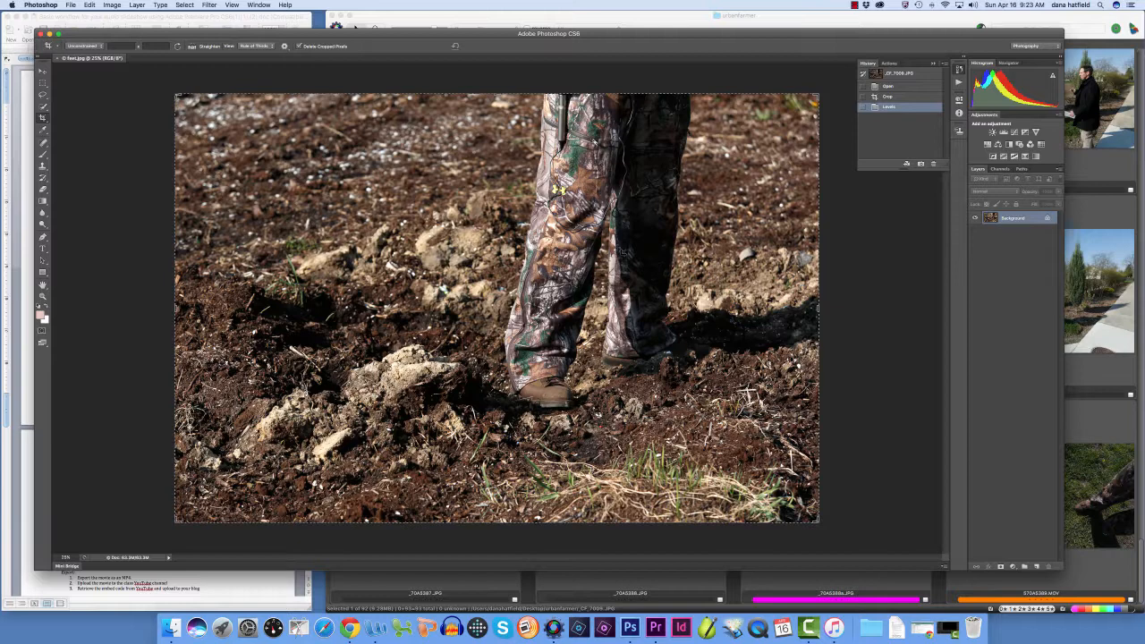
Close the edited photo, switch back to Photo Mechanic, and locate the saved feet.jpg at the start of the contact sheet
{"action": "left_click", "coordinate": [39, 34]}
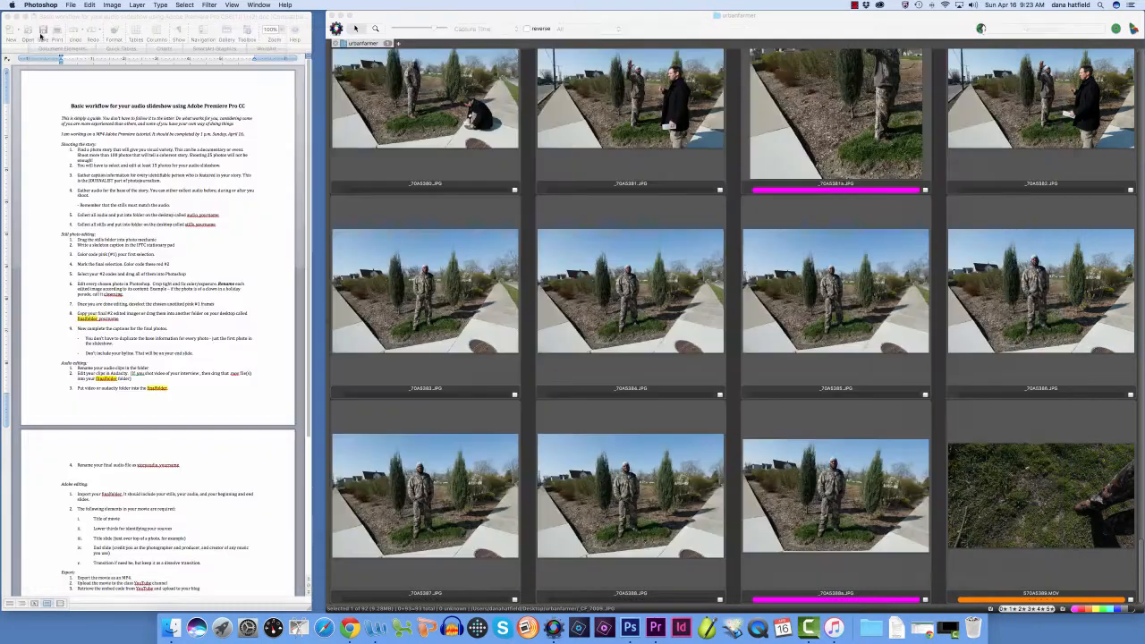
{"action": "left_click", "coordinate": [632, 330]}
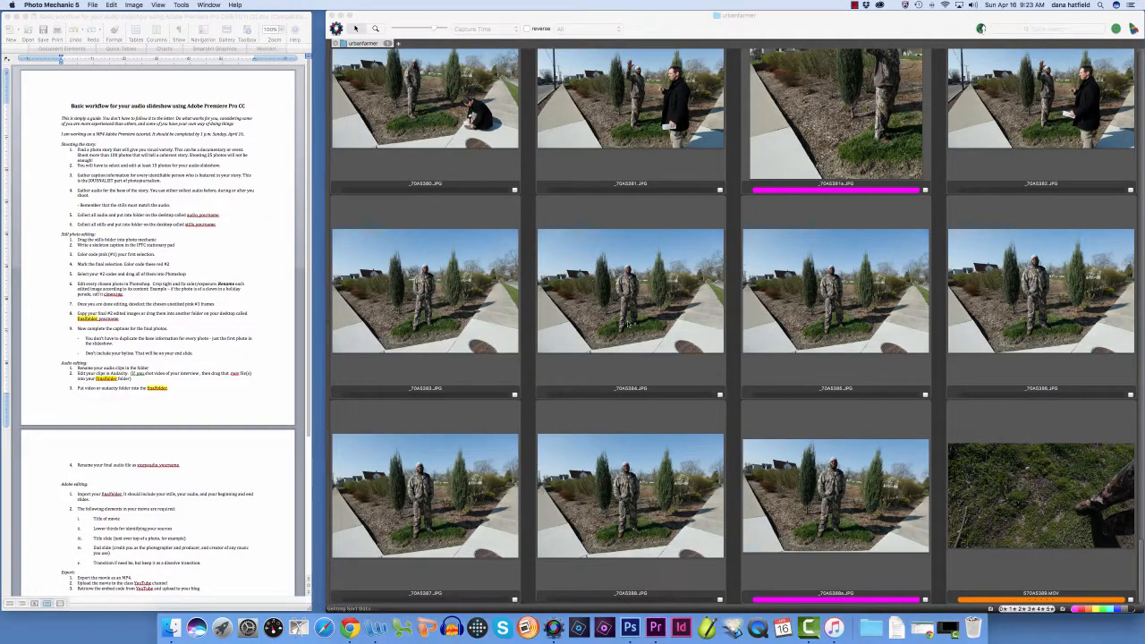
{"action": "scroll", "coordinate": [632, 358], "scroll_direction": "down", "scroll_amount": 5}
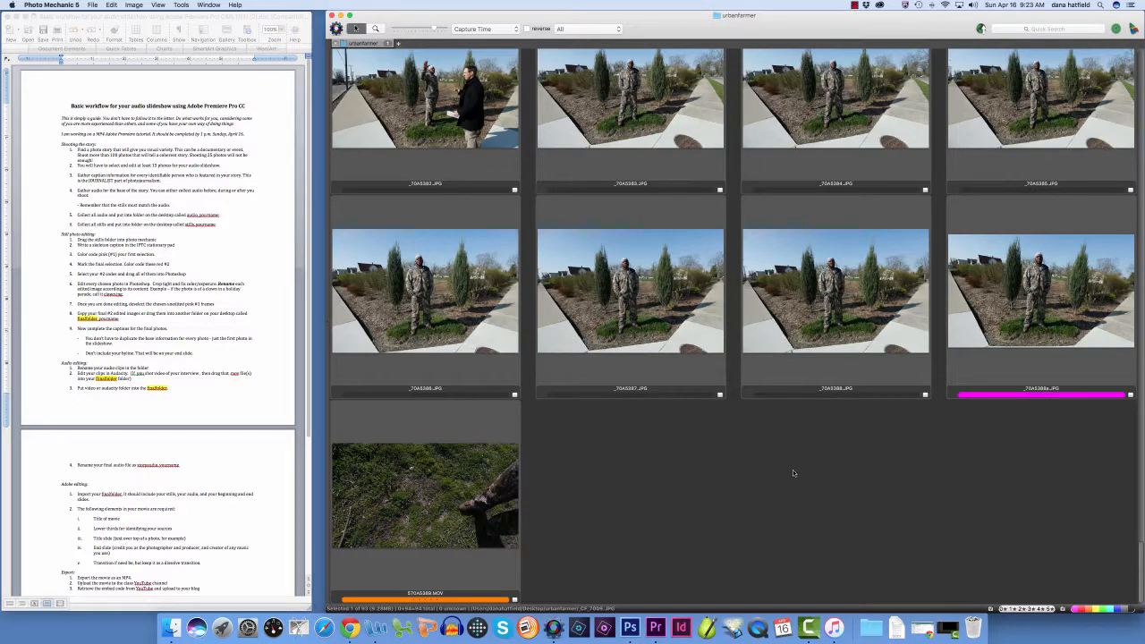
{"action": "scroll", "coordinate": [793, 469], "scroll_direction": "up", "scroll_amount": 15}
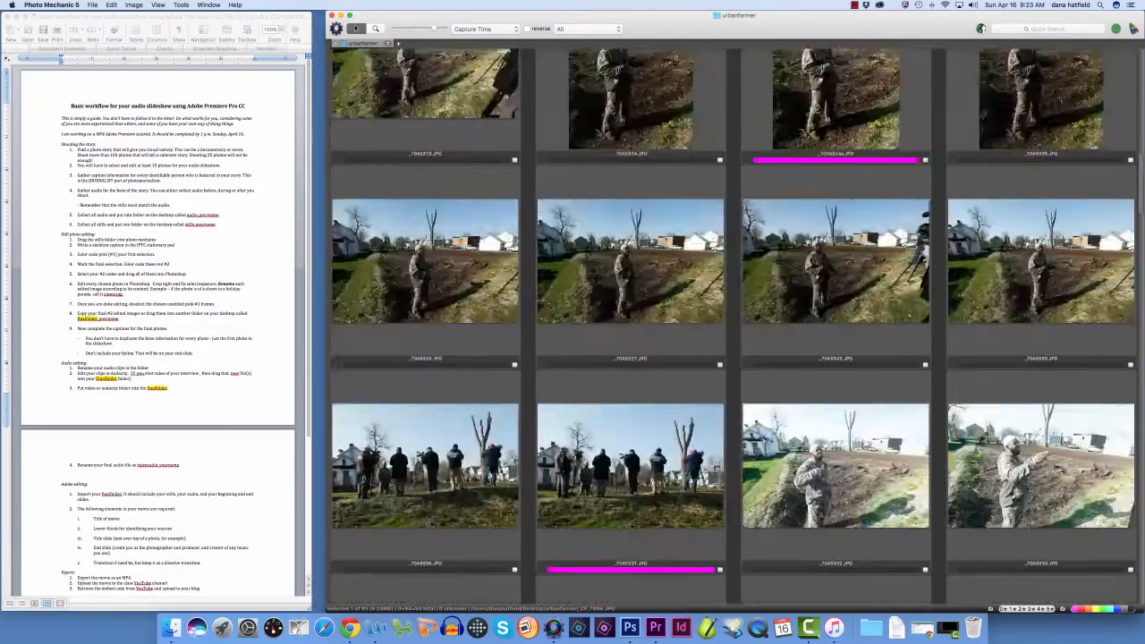
{"action": "scroll", "coordinate": [793, 469], "scroll_direction": "up", "scroll_amount": 10}
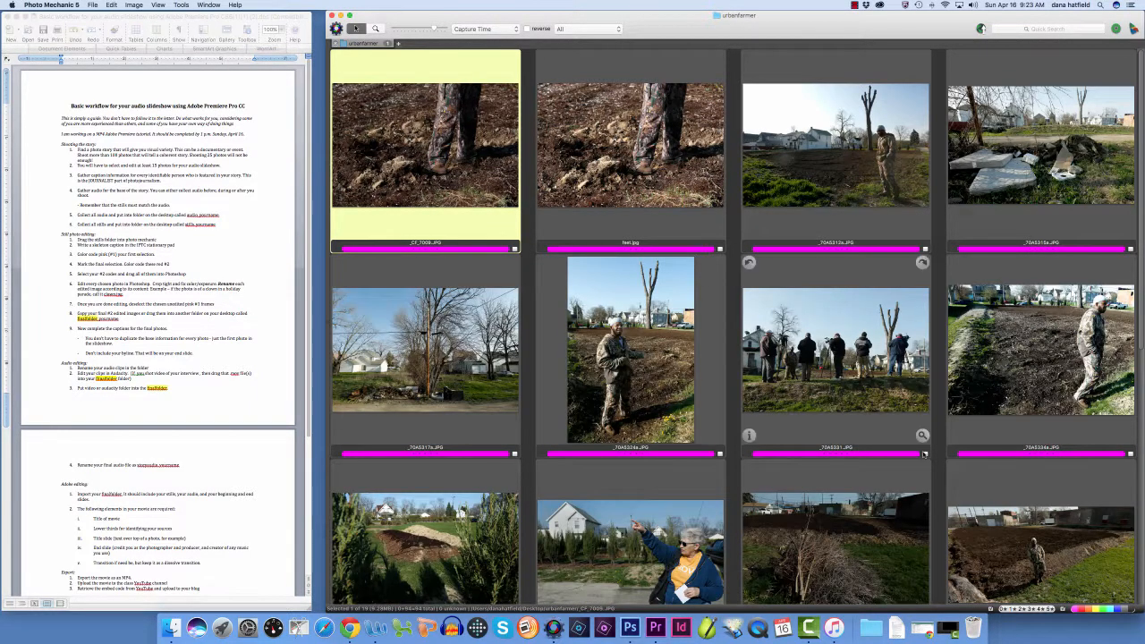
Look through the tagged photos in the urbanfarmer contact sheet, from the first picture to the video clip at the end
{"action": "scroll", "coordinate": [940, 481], "scroll_direction": "down", "scroll_amount": 10}
{"action": "scroll", "coordinate": [949, 476], "scroll_direction": "up", "scroll_amount": 5}
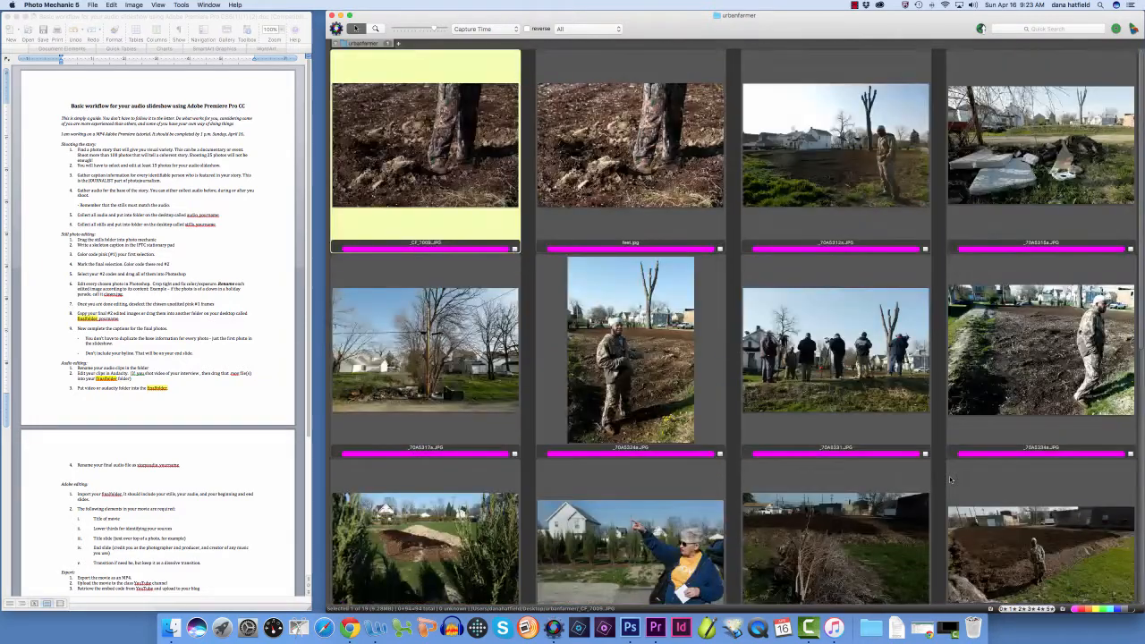
{"action": "scroll", "coordinate": [950, 481], "scroll_direction": "down", "scroll_amount": 5}
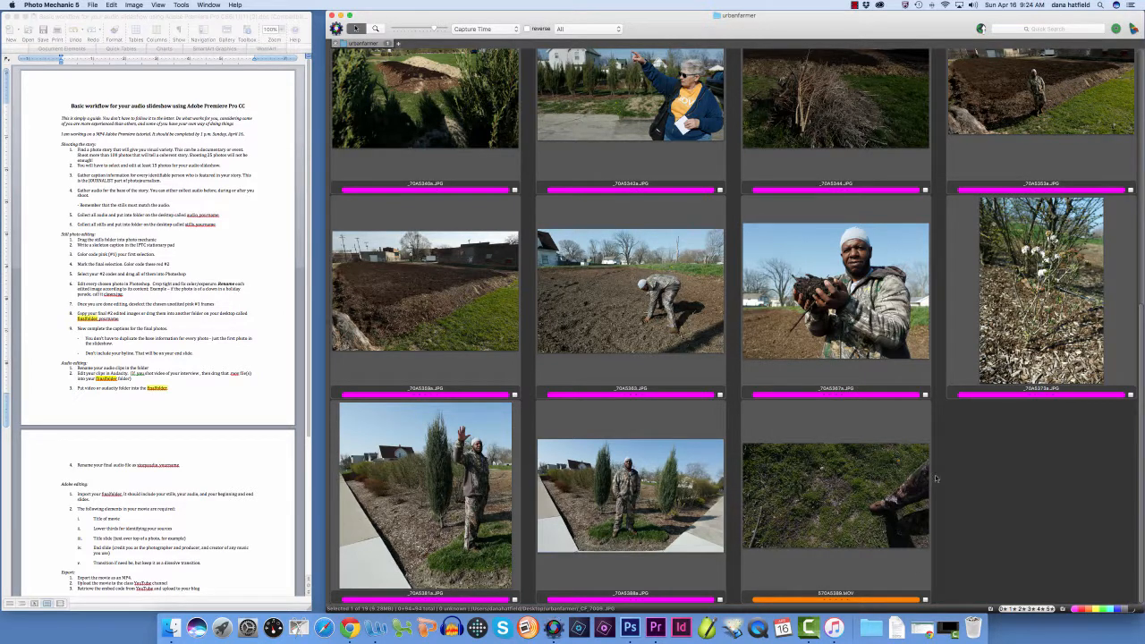
{"action": "mouse_move", "coordinate": [931, 483]}
{"action": "scroll", "coordinate": [895, 505], "scroll_direction": "up", "scroll_amount": 6}
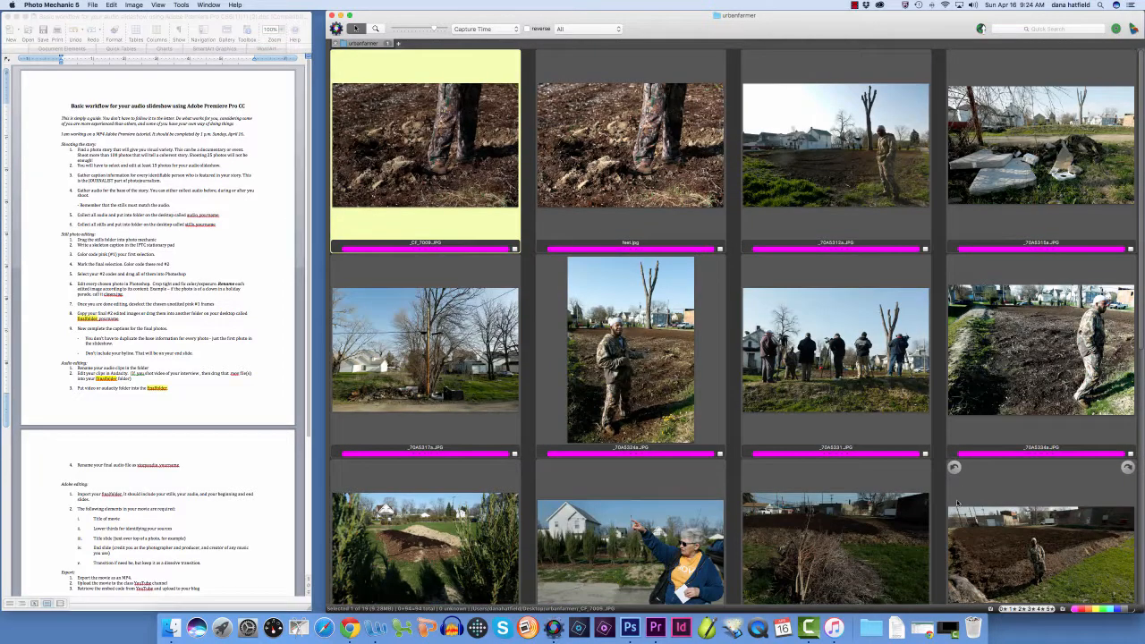
{"action": "scroll", "coordinate": [958, 504], "scroll_direction": "down", "scroll_amount": 7}
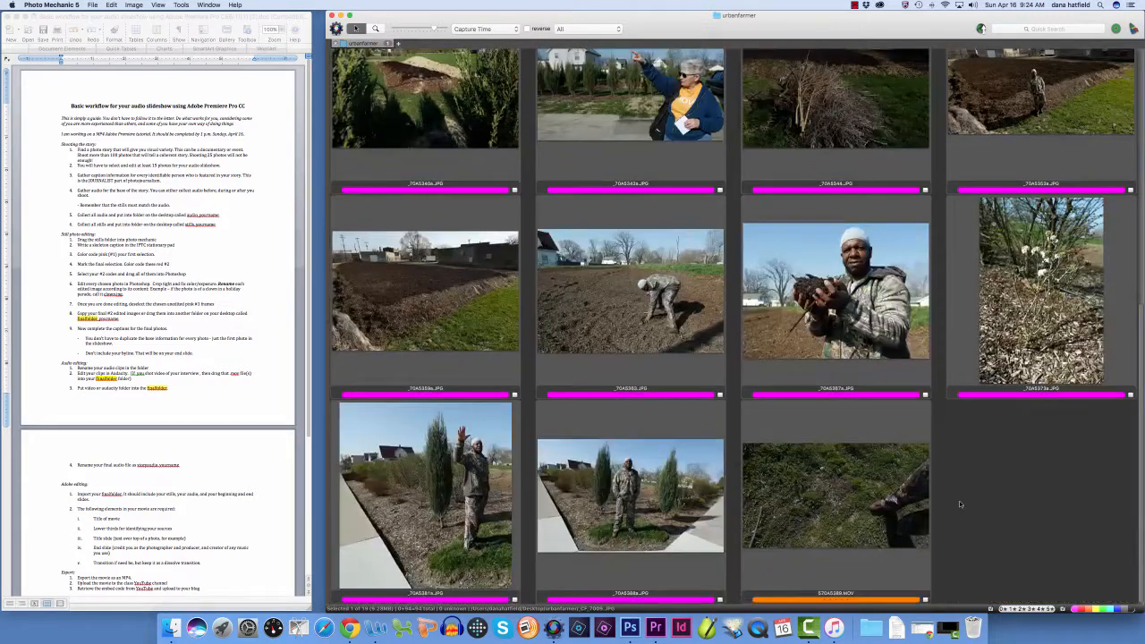
{"action": "scroll", "coordinate": [960, 504], "scroll_direction": "up", "scroll_amount": 7}
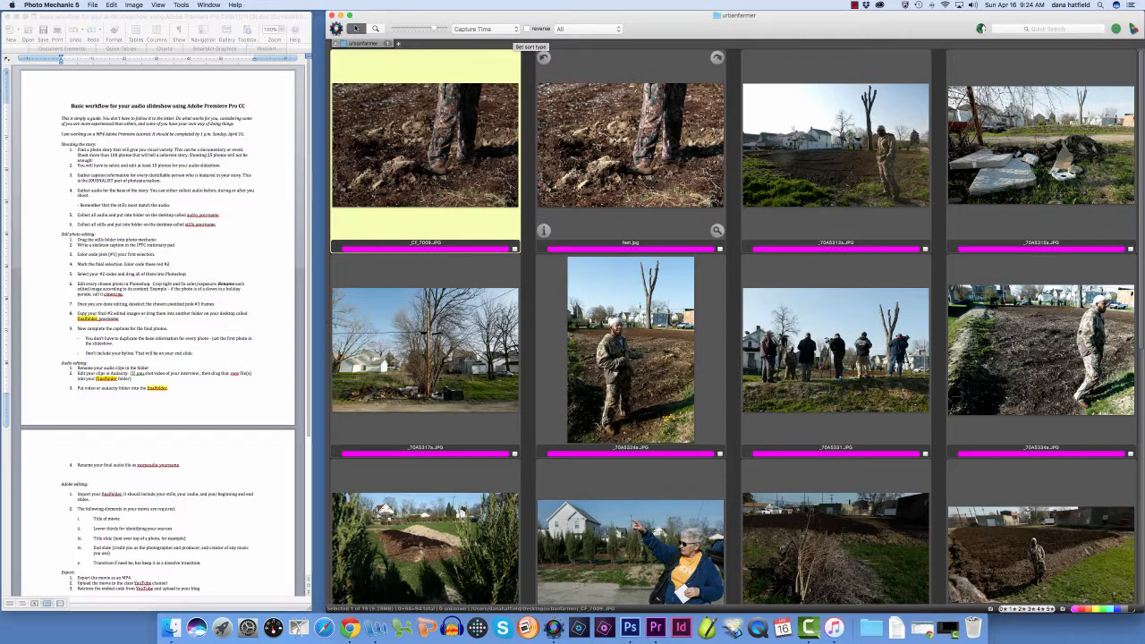
{"action": "scroll", "coordinate": [586, 119], "scroll_direction": "down", "scroll_amount": 5}
{"action": "scroll", "coordinate": [585, 119], "scroll_direction": "up", "scroll_amount": 5}
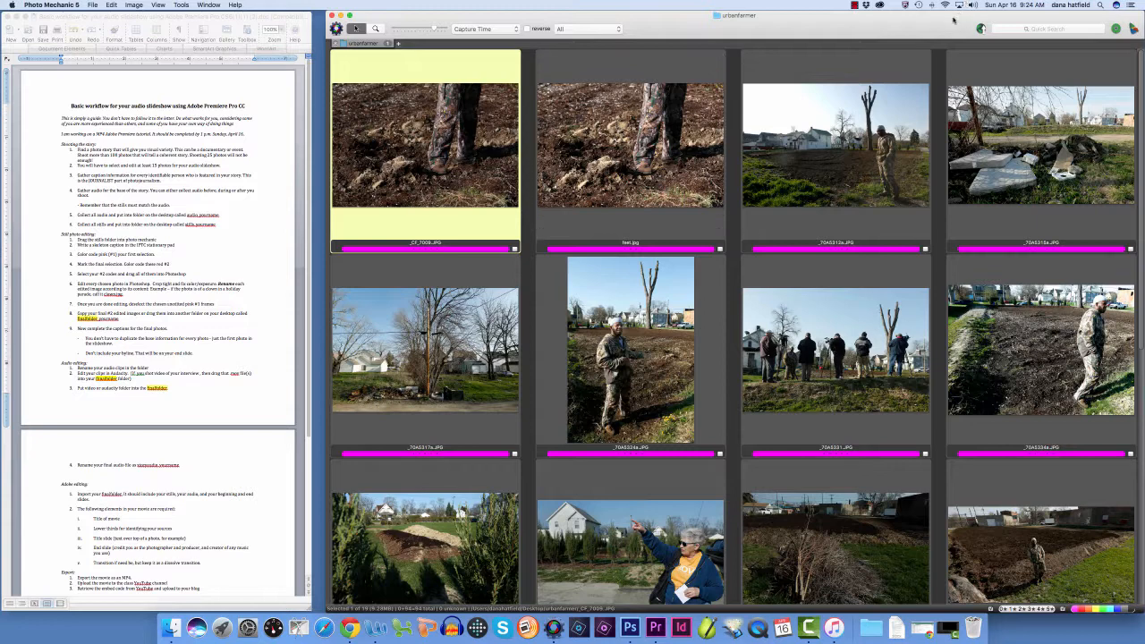
Move the contact sheet window aside to expose the desktop and create a new desktop folder named finalfolder
{"action": "left_click_drag", "start_coordinate": [954, 19], "coordinate": [627, 20]}
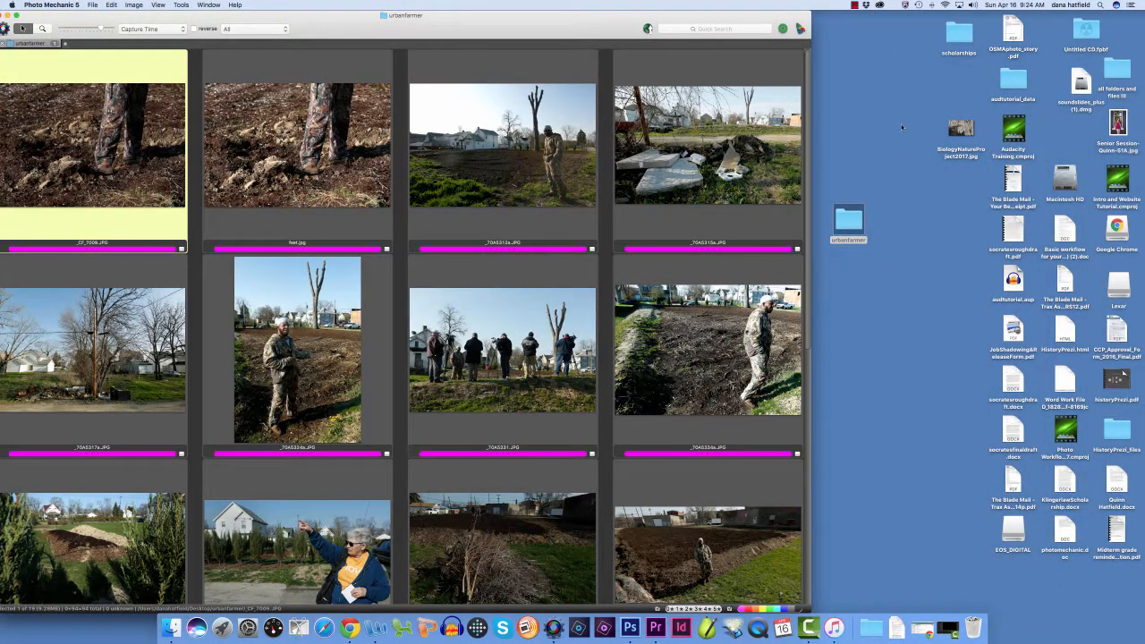
{"action": "left_click", "coordinate": [848, 222]}
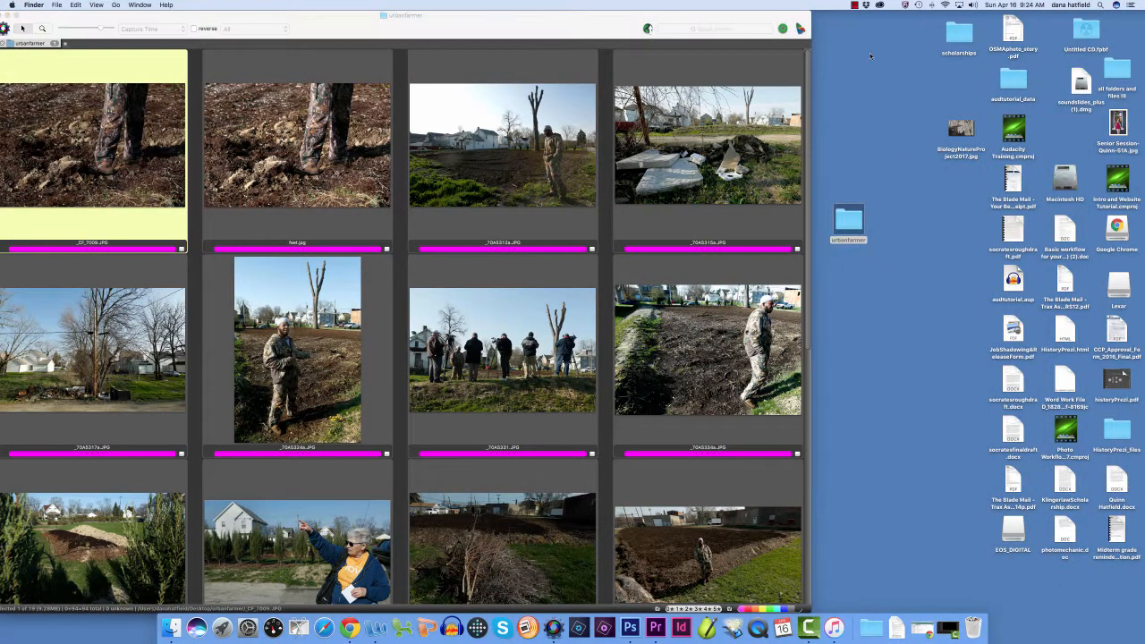
{"action": "left_click", "coordinate": [54, 5]}
{"action": "left_click", "coordinate": [62, 25]}
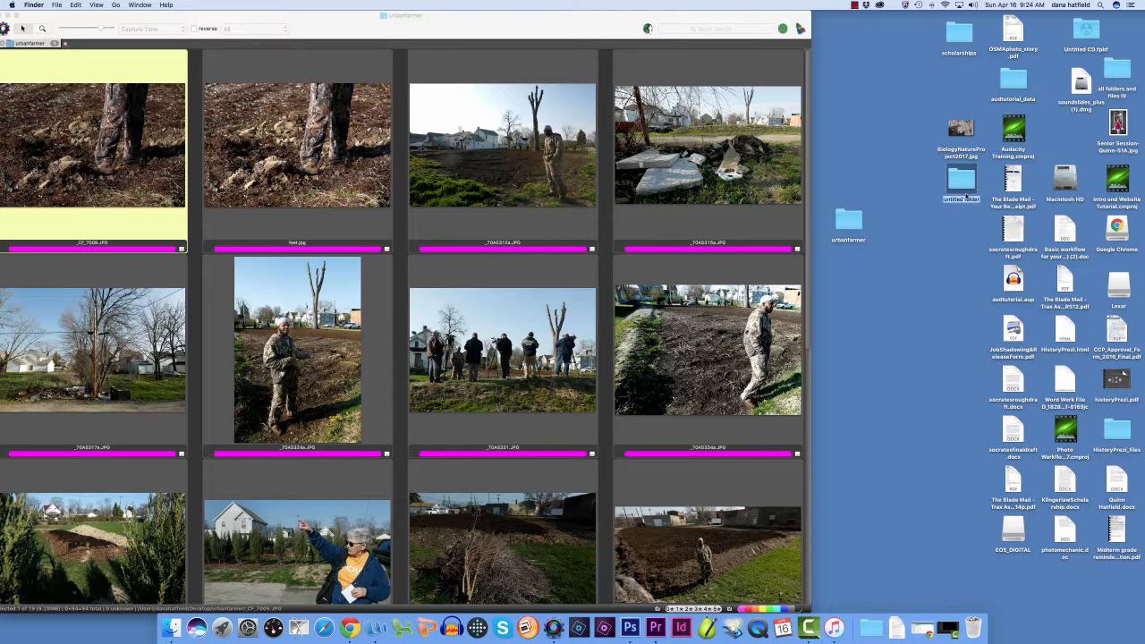
{"action": "key", "text": "BackSpace"}
{"action": "type", "text": "finalfolder"}
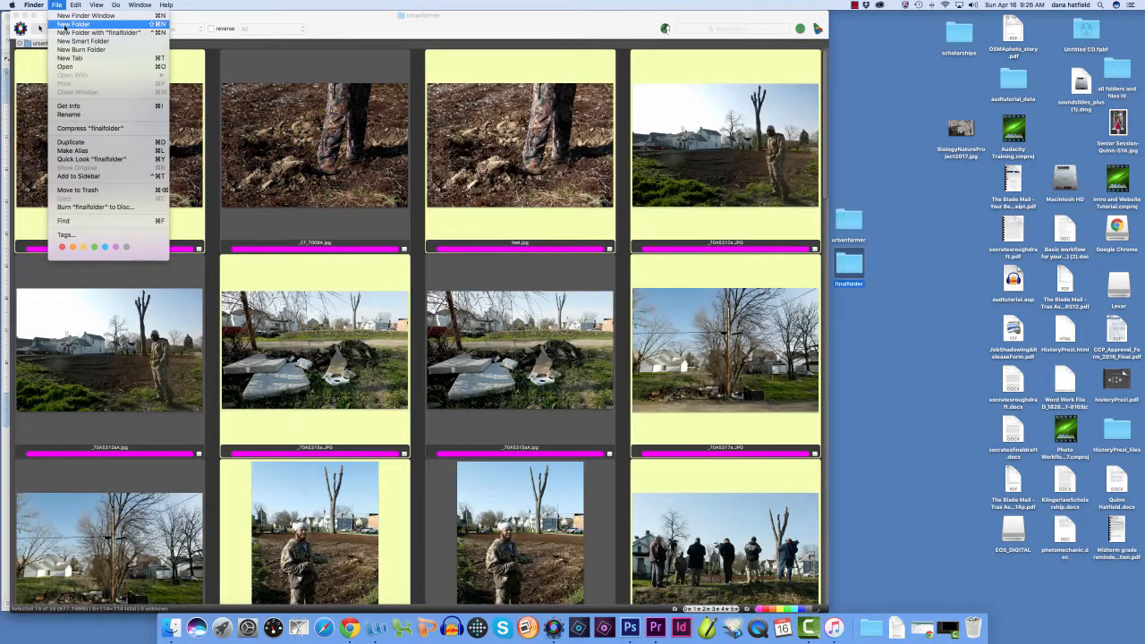
{"action": "left_click", "coordinate": [256, 13]}
{"action": "left_click", "coordinate": [142, 5]}
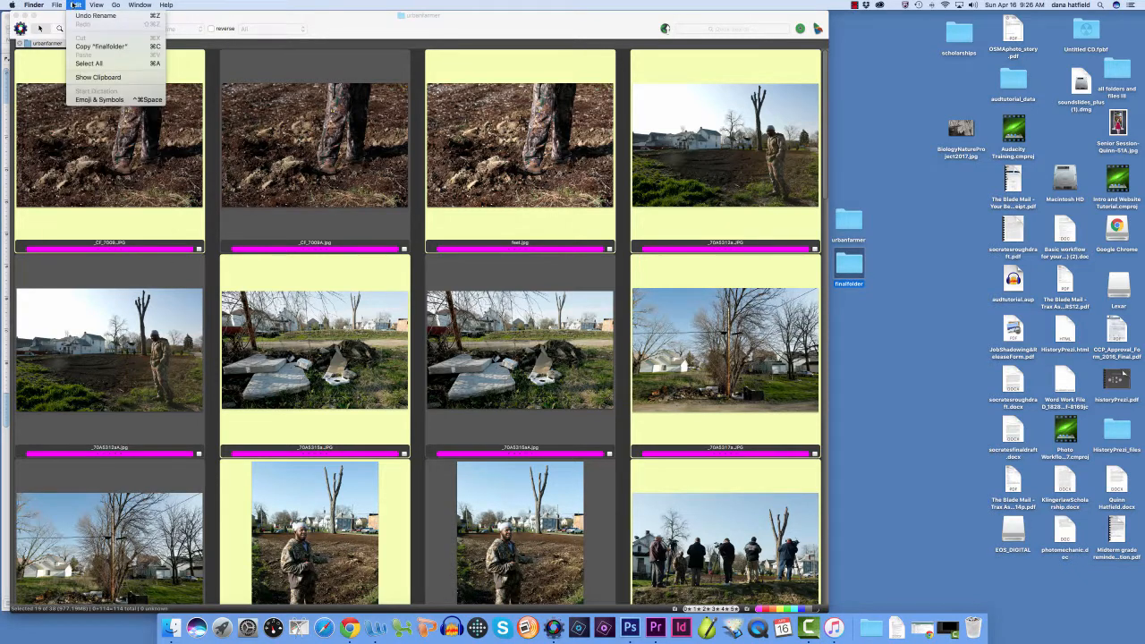
{"action": "left_click", "coordinate": [88, 62]}
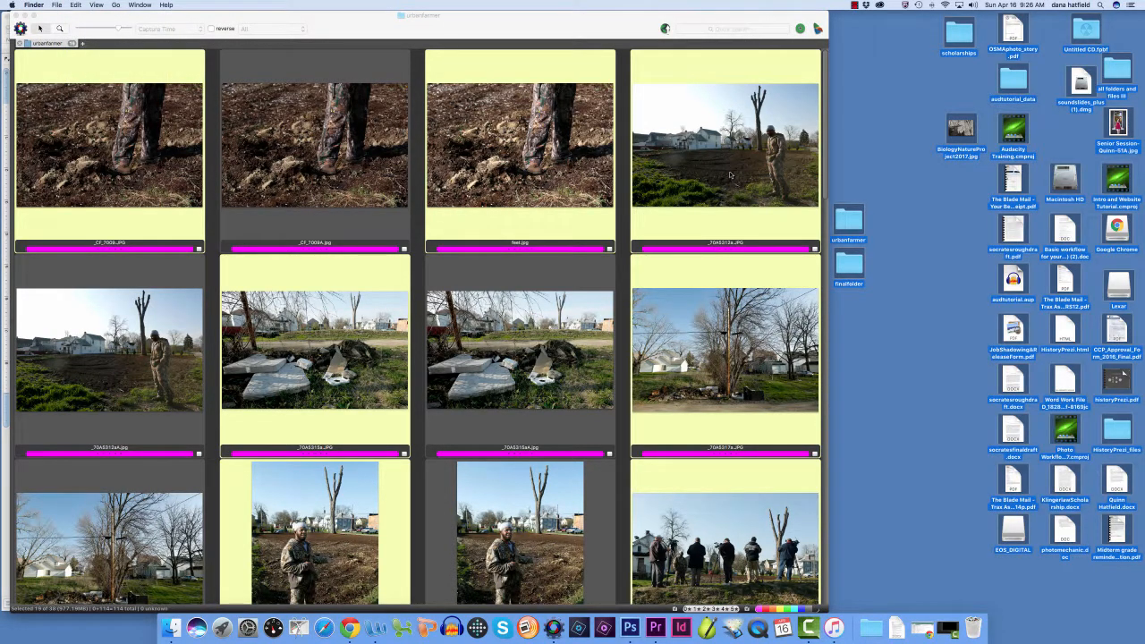
{"action": "left_click", "coordinate": [919, 302]}
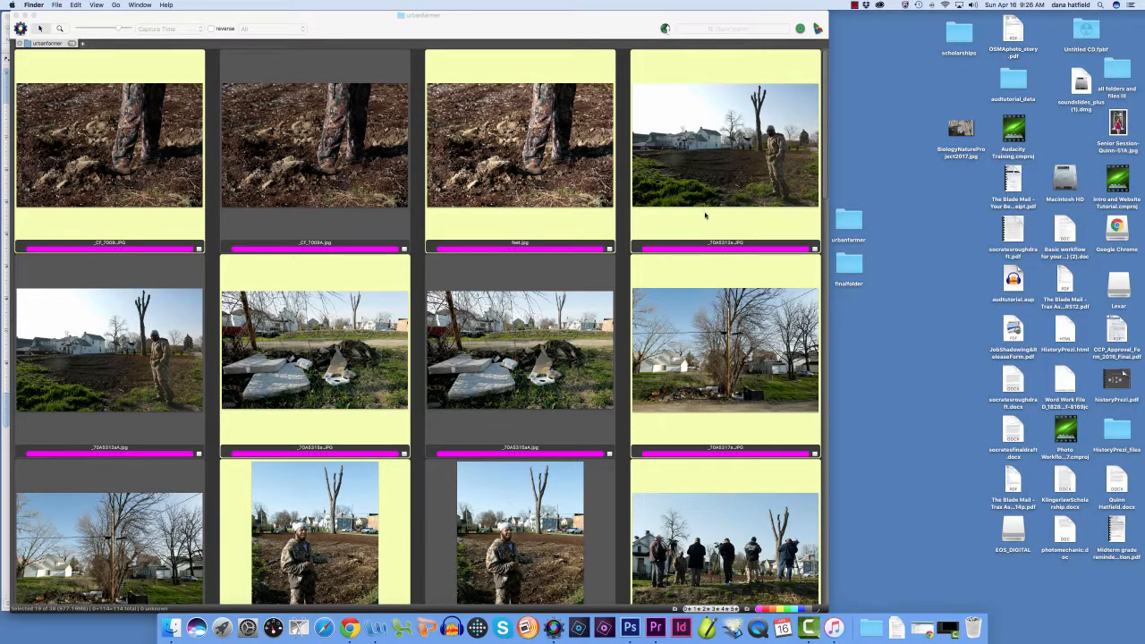
Copy the selected photos from the contact sheet into finalfolder on the desktop, and close the urbanfarmer contact sheet
{"action": "left_click_drag", "start_coordinate": [705, 215], "coordinate": [852, 272]}
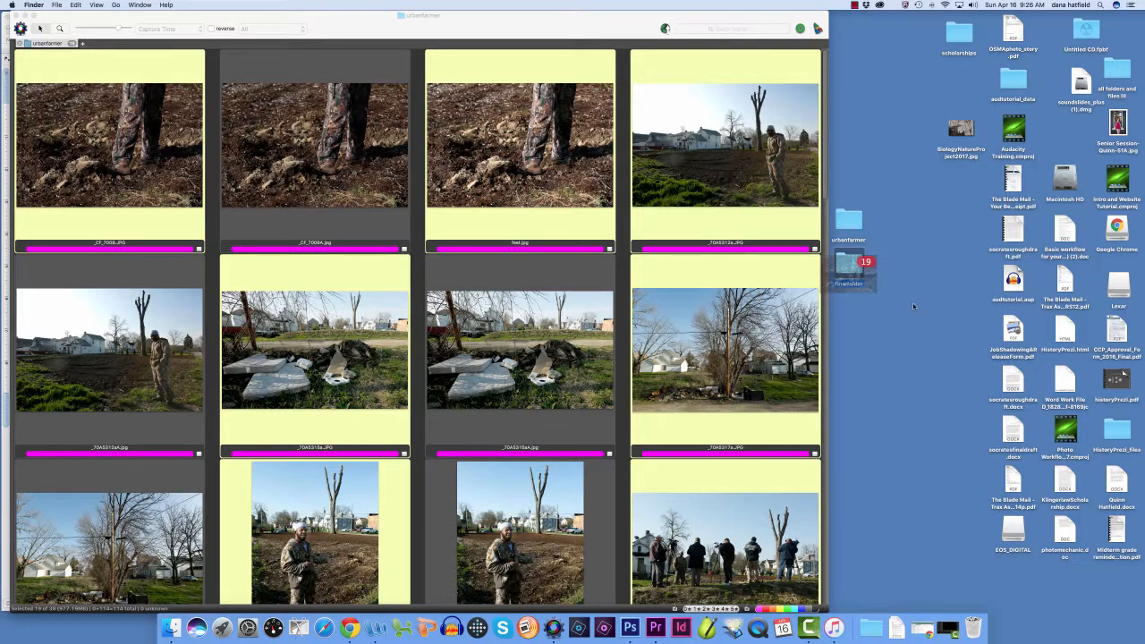
{"action": "left_click_drag", "start_coordinate": [913, 307], "coordinate": [857, 277]}
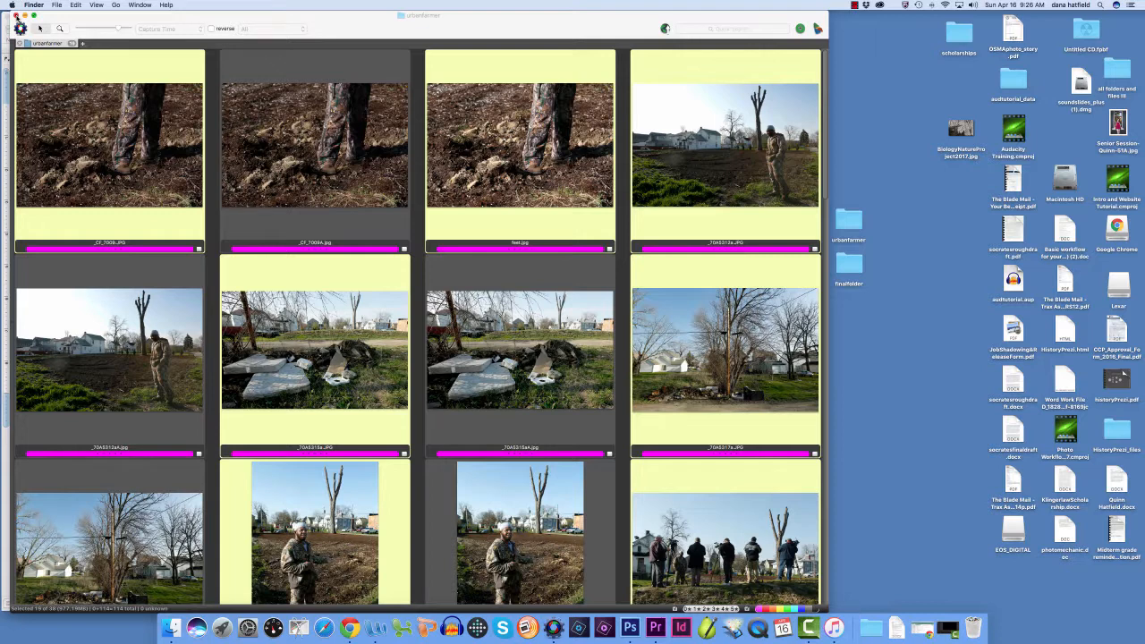
{"action": "left_click", "coordinate": [15, 17]}
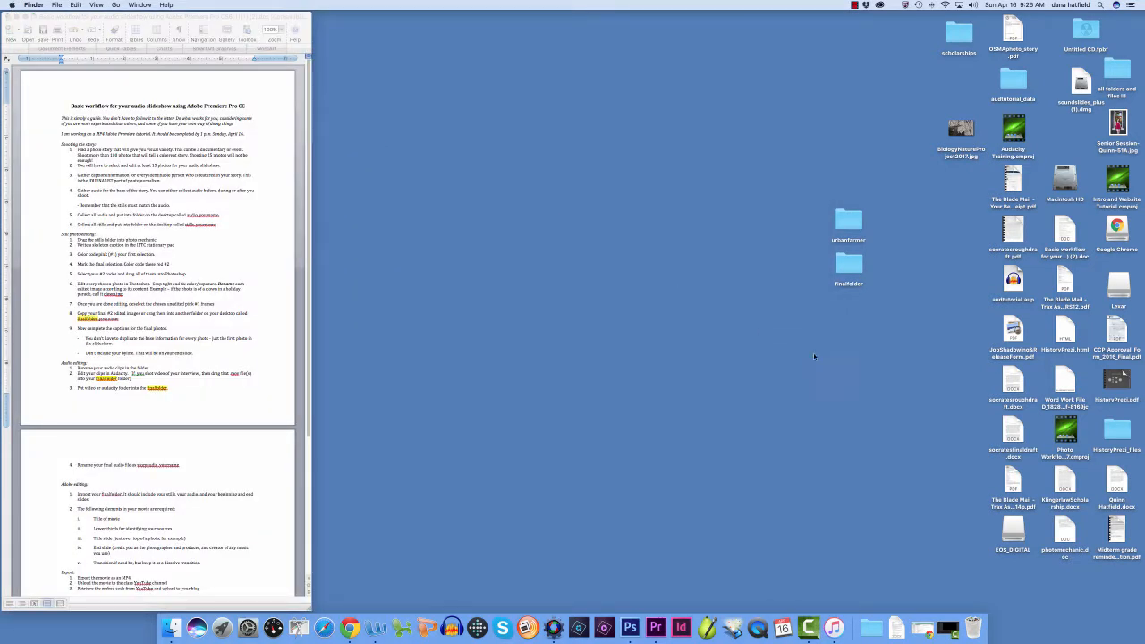
Open finalfolder in Photo Mechanic, widen its contact sheet across the screen and enlarge the thumbnails to seven per row
{"action": "left_click_drag", "start_coordinate": [845, 257], "coordinate": [555, 622]}
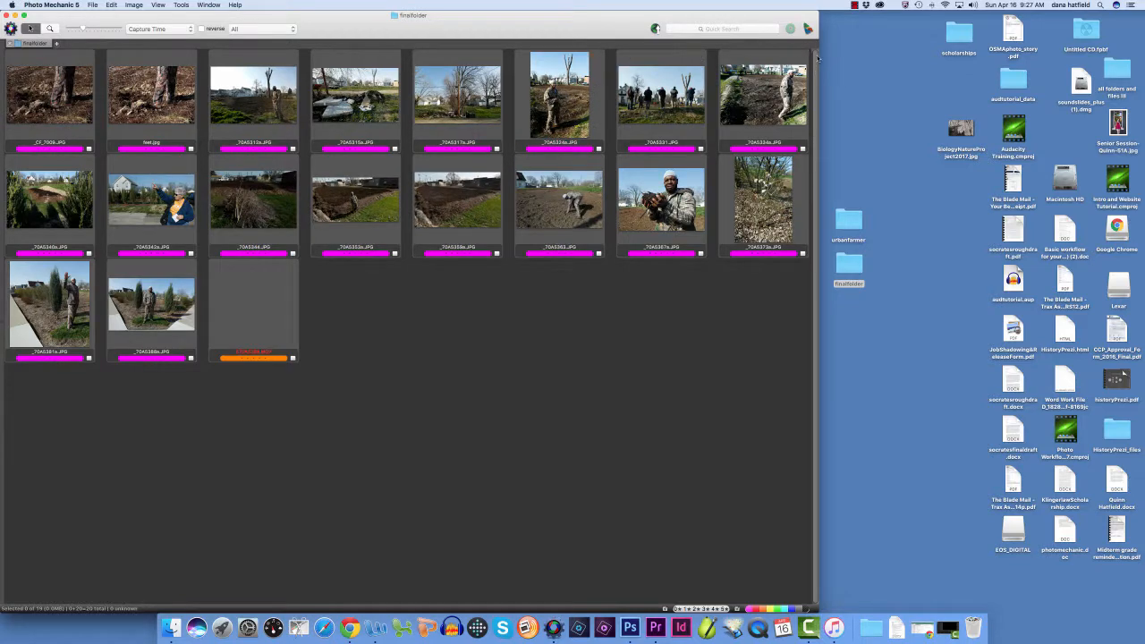
{"action": "left_click_drag", "start_coordinate": [818, 77], "coordinate": [1141, 68]}
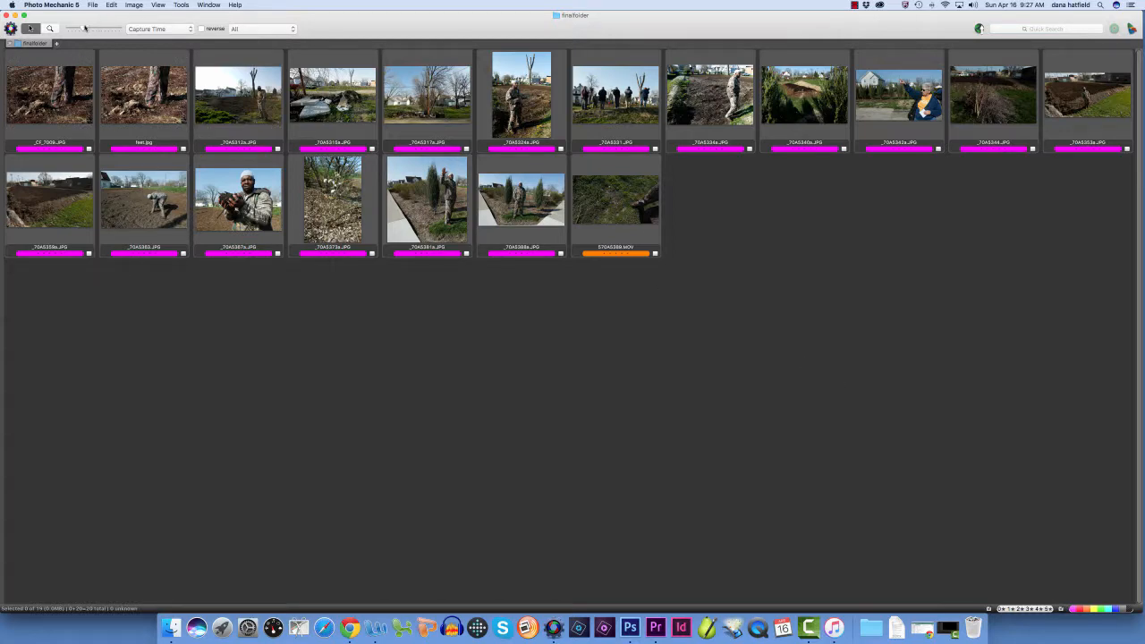
{"action": "left_click_drag", "start_coordinate": [82, 29], "coordinate": [97, 29]}
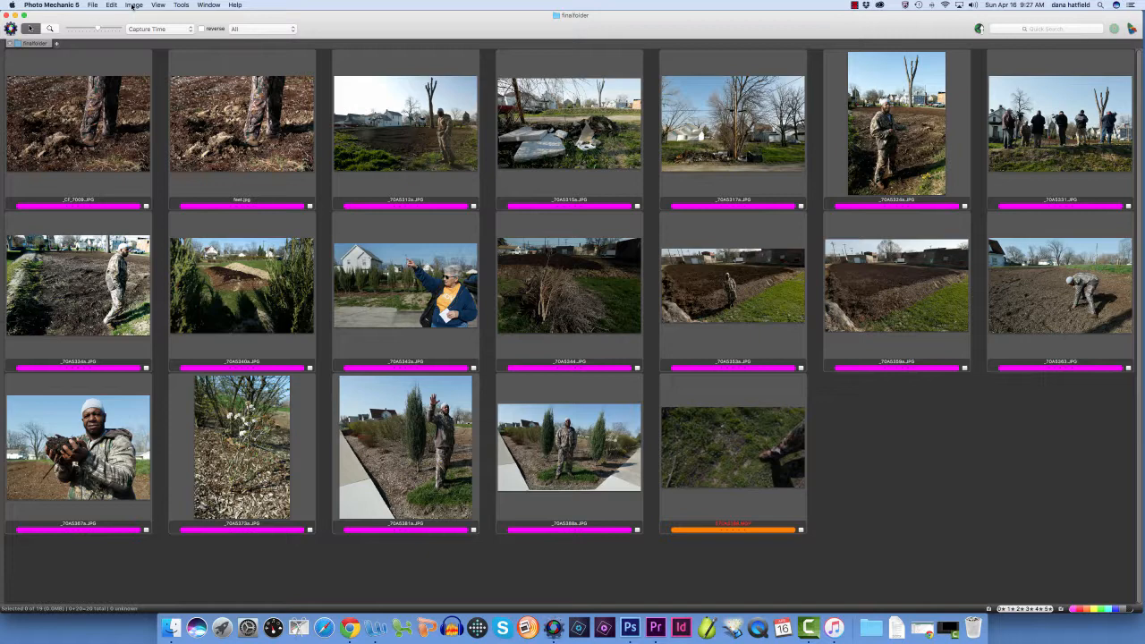
Open the IPTC Stationery Pad, make its window taller and look over the caption, rights and location fields
{"action": "left_click", "coordinate": [132, 5]}
{"action": "left_click", "coordinate": [134, 6]}
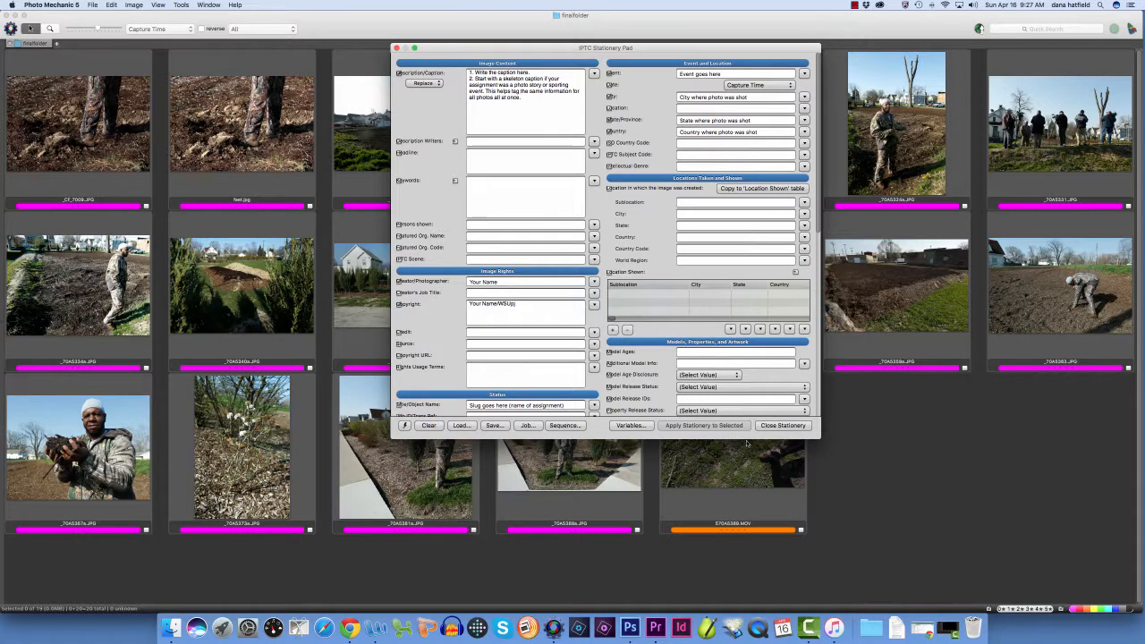
{"action": "left_click_drag", "start_coordinate": [663, 438], "coordinate": [685, 585]}
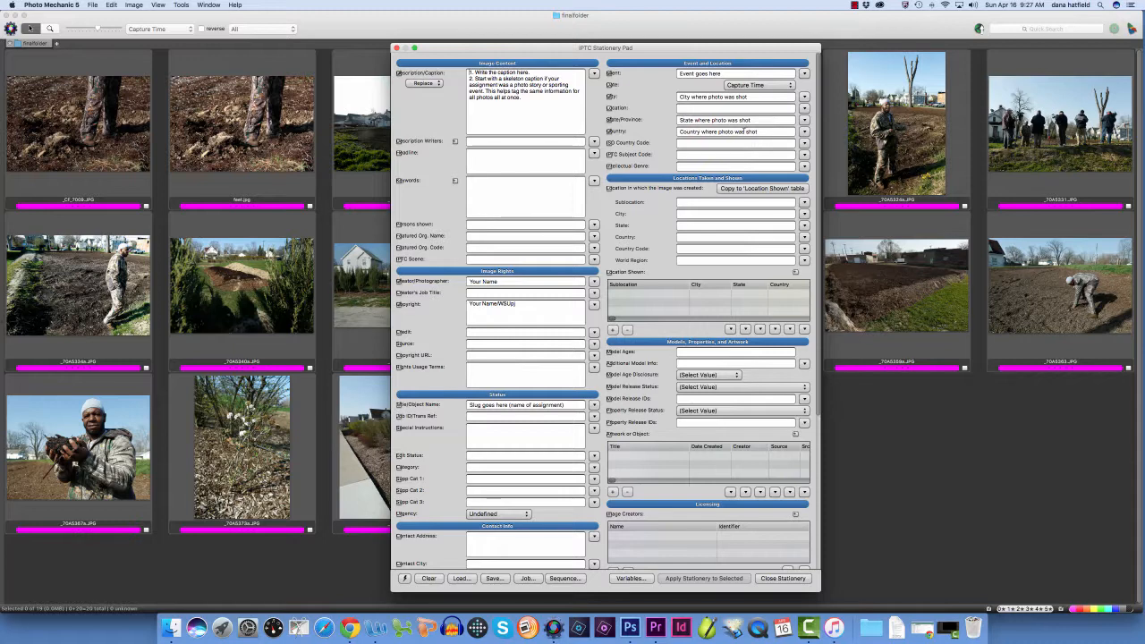
{"action": "scroll", "coordinate": [744, 129], "scroll_direction": "down", "scroll_amount": 1}
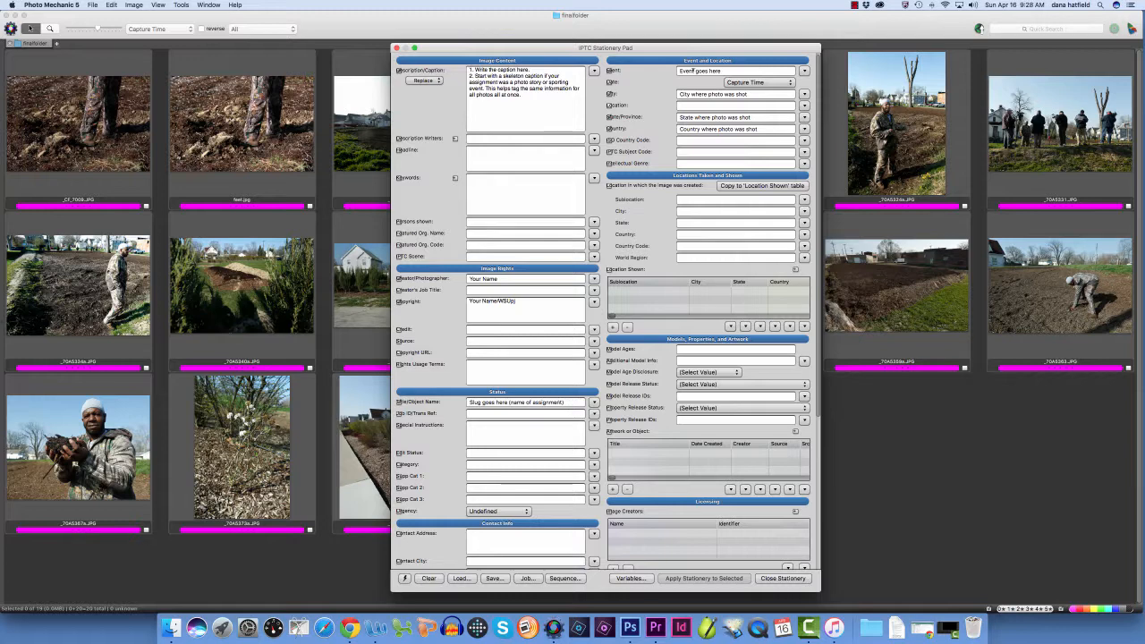
{"action": "scroll", "coordinate": [564, 400], "scroll_direction": "down", "scroll_amount": 2}
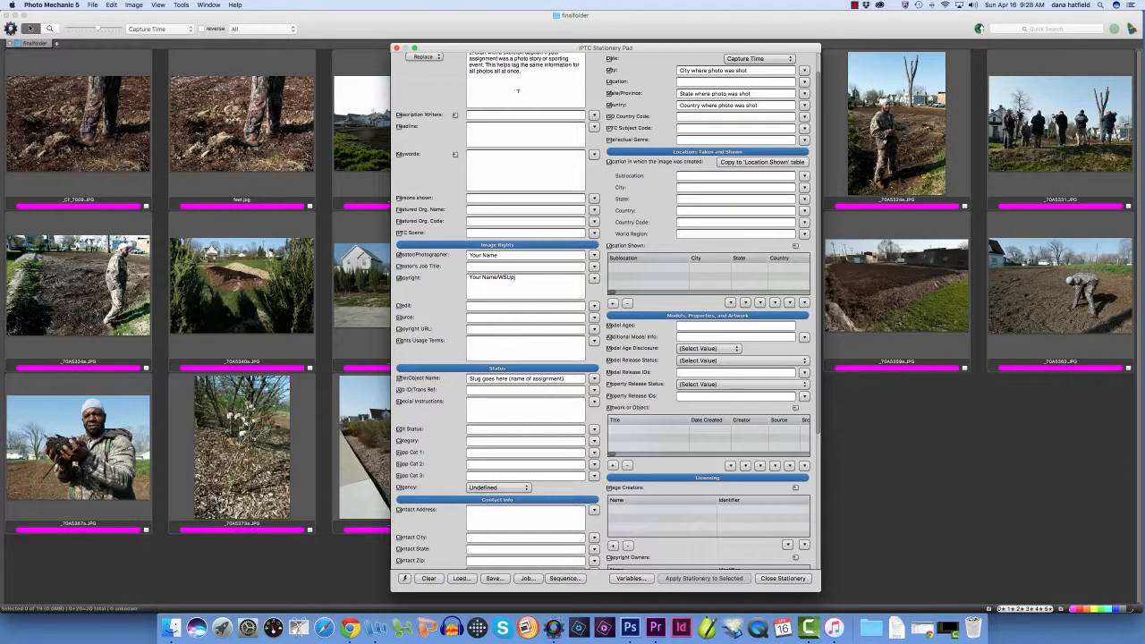
{"action": "left_click_drag", "start_coordinate": [819, 271], "coordinate": [817, 247]}
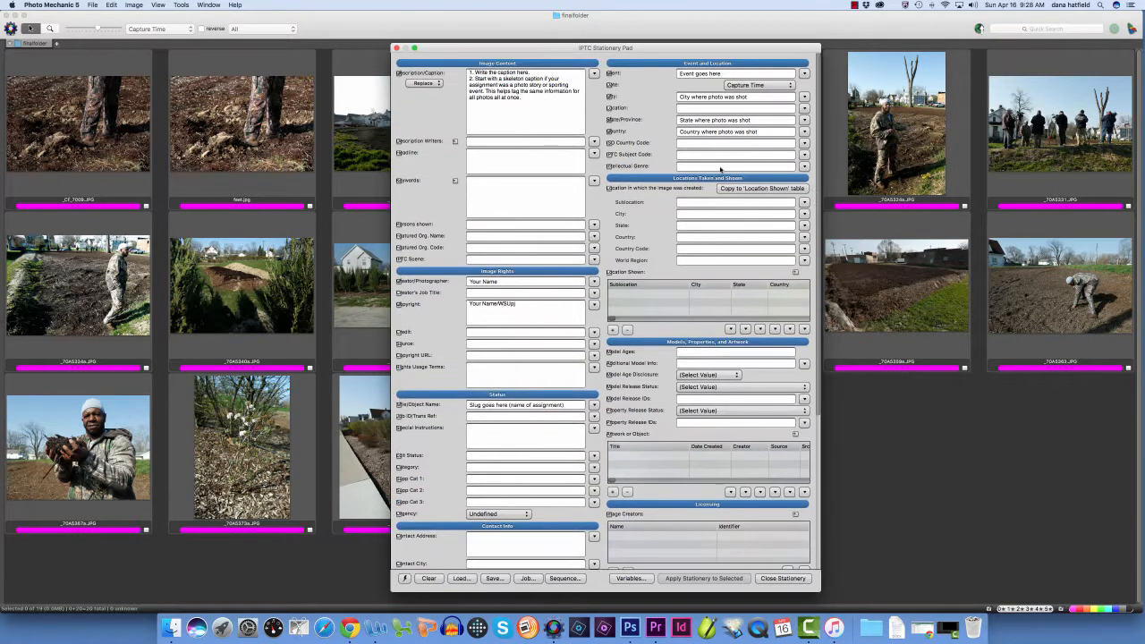
Replace the placeholder caption with "Urban farmer", the farmer's full name and "stands on his land in central Toledo.", and close the stationery pad
{"action": "left_click_drag", "start_coordinate": [470, 73], "coordinate": [533, 98]}
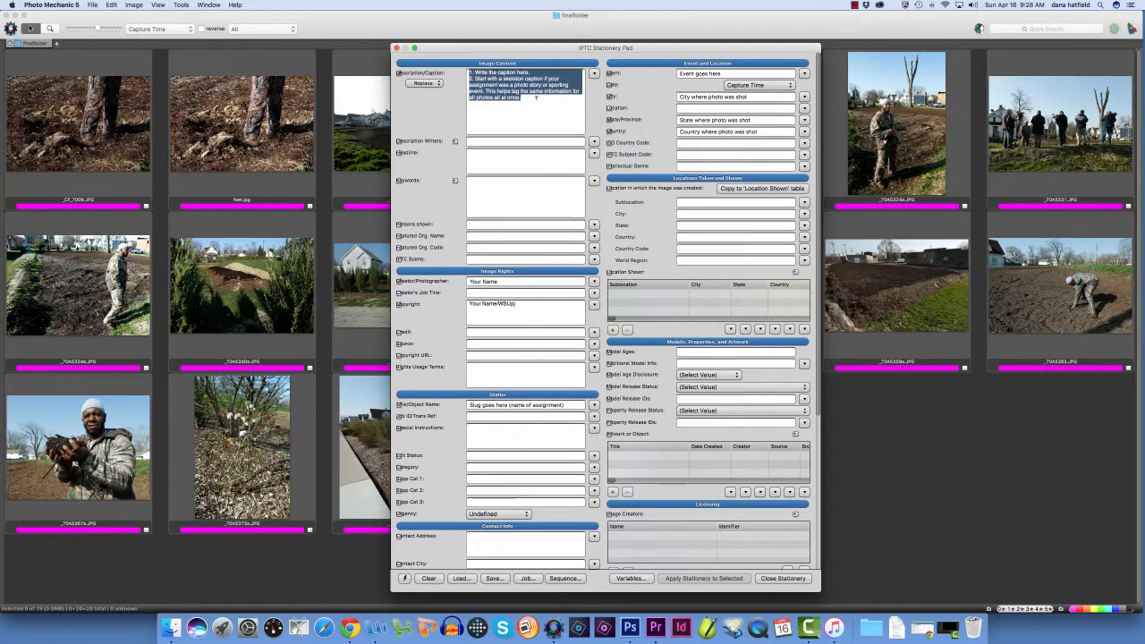
{"action": "type", "text": "Rur"}
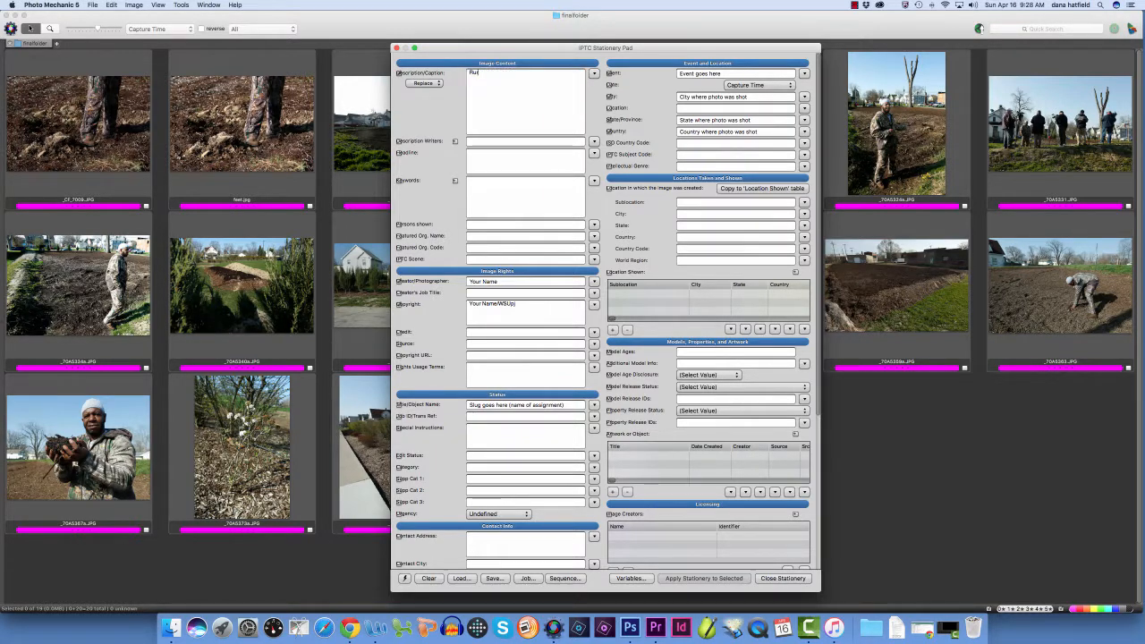
{"action": "key", "text": "BackSpace"}
{"action": "key", "text": "BackSpace"}
{"action": "key", "text": "BackSpace"}
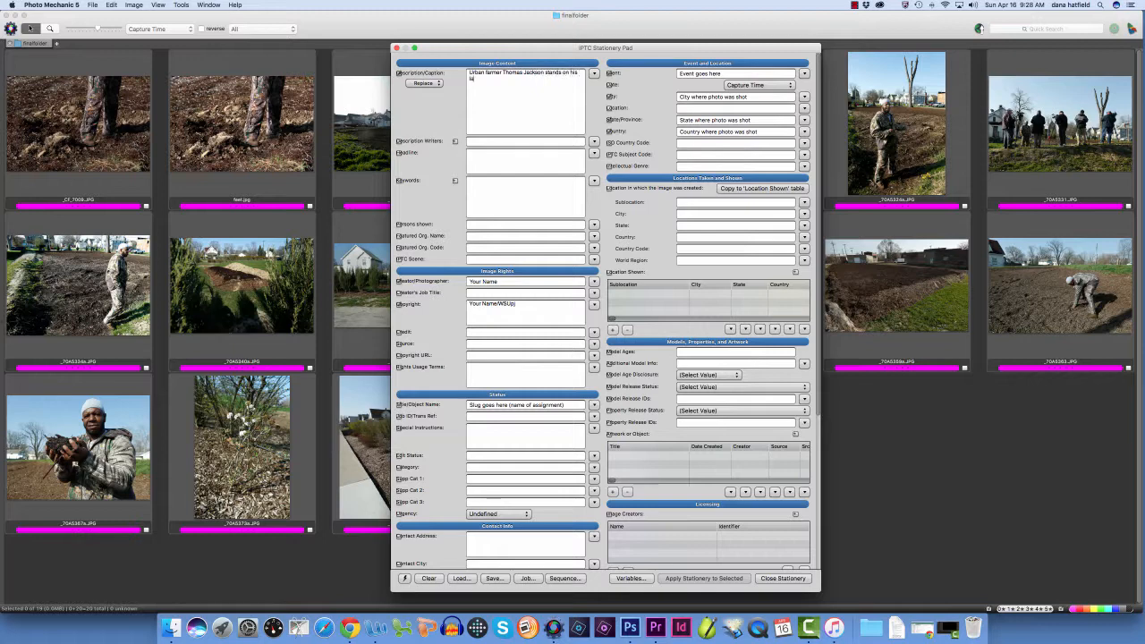
{"action": "type", "text": " lan"}
{"action": "key", "text": "BackSpace"}
{"action": "key", "text": "BackSpace"}
{"action": "type", "text": "."}
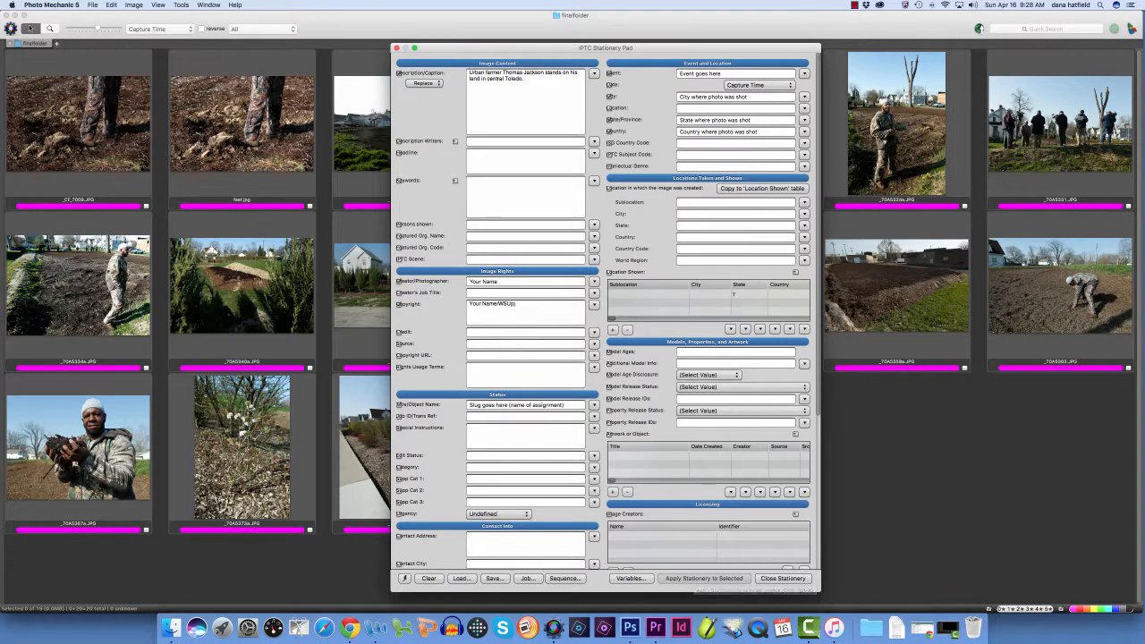
{"action": "left_click", "coordinate": [781, 578]}
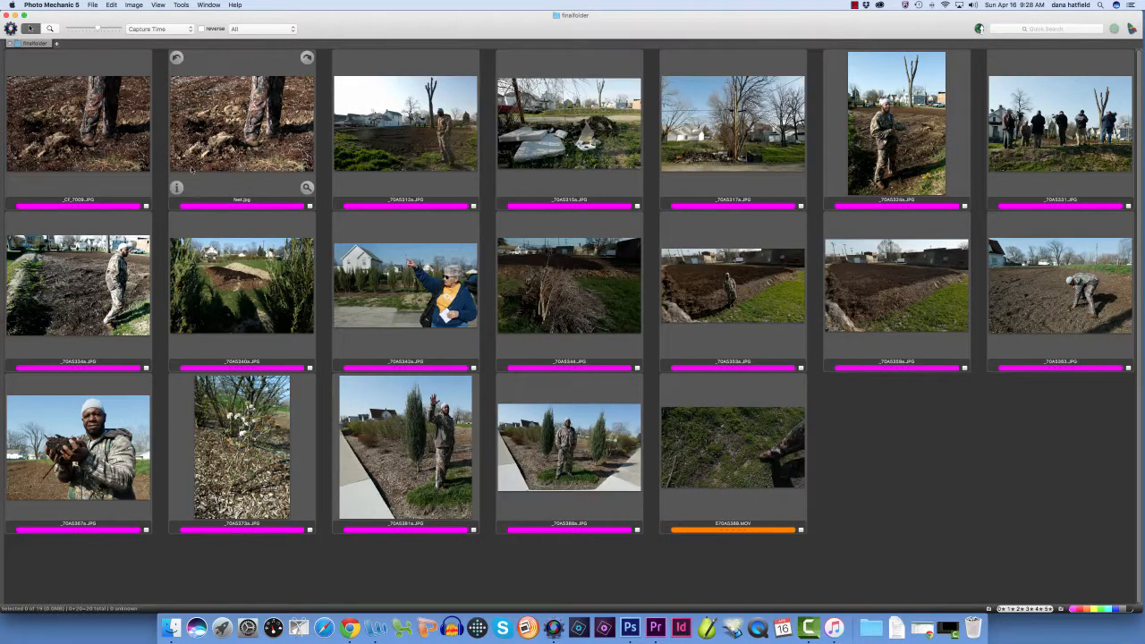
Select every item in finalfolder and apply the IPTC Stationery Pad information to all of them
{"action": "left_click", "coordinate": [78, 125]}
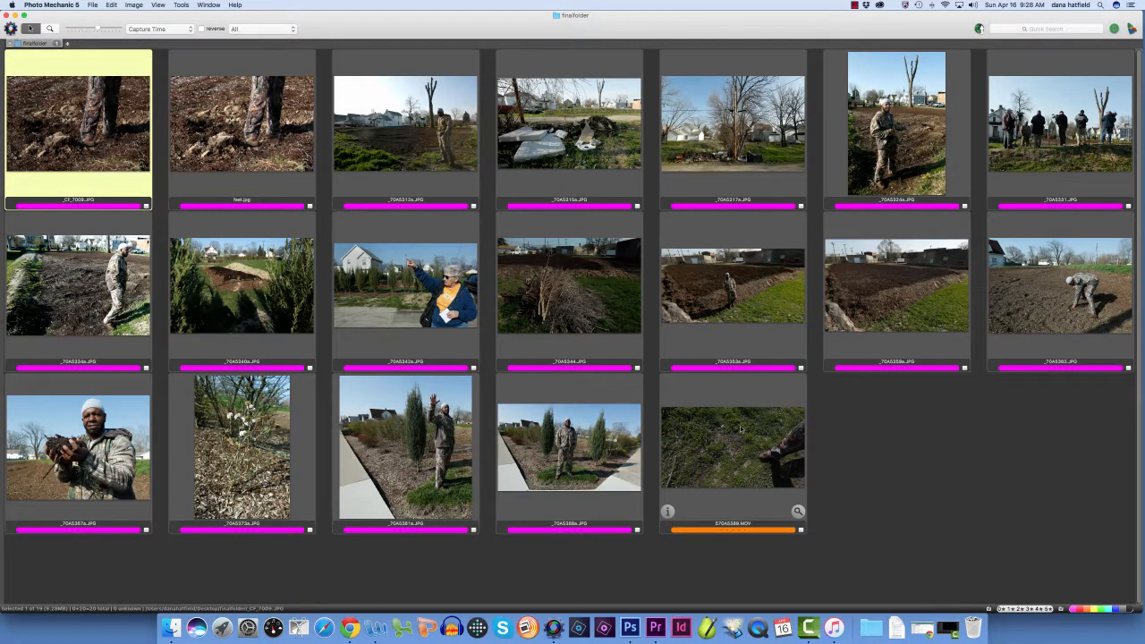
{"action": "key", "text": "super+a"}
{"action": "left_click", "coordinate": [133, 4]}
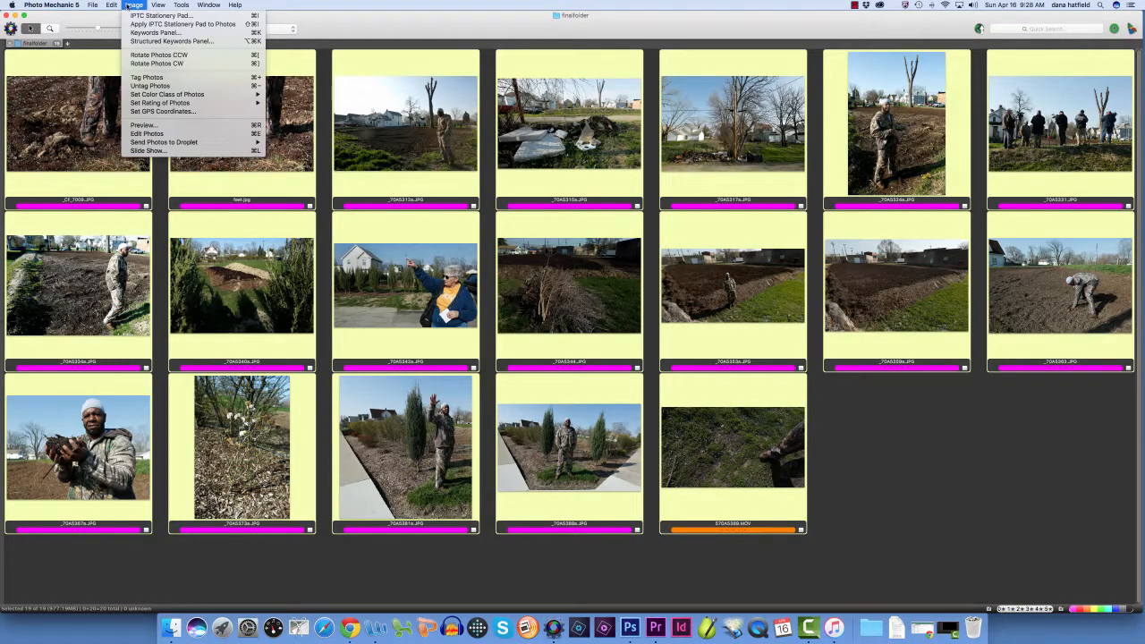
{"action": "left_click", "coordinate": [182, 24]}
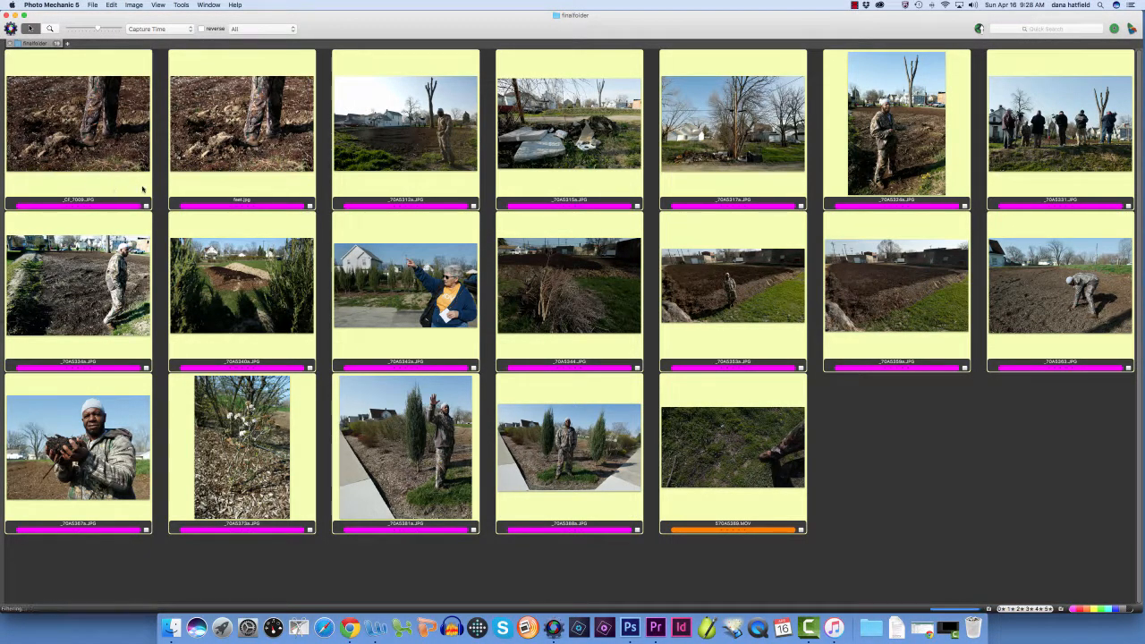
Check the applied caption in the IPTC info of _CF_7009.JPG, save and advance through to _70A5312a.JPG, and accept the dialog
{"action": "mouse_move", "coordinate": [60, 184]}
{"action": "left_click", "coordinate": [12, 188]}
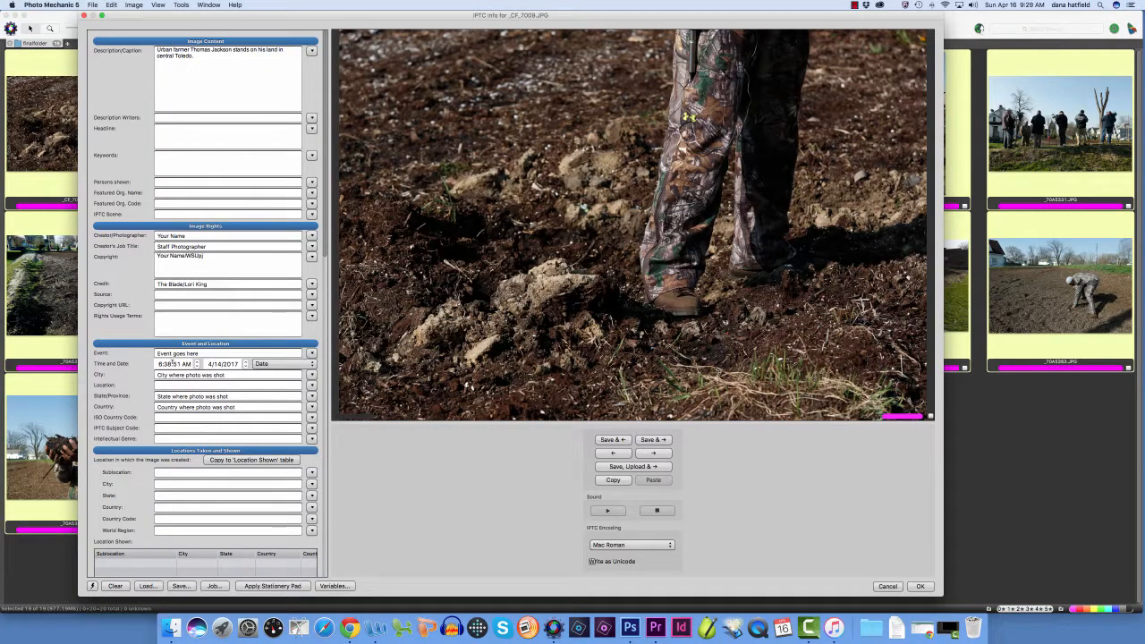
{"action": "left_click", "coordinate": [658, 441]}
{"action": "left_click", "coordinate": [658, 441]}
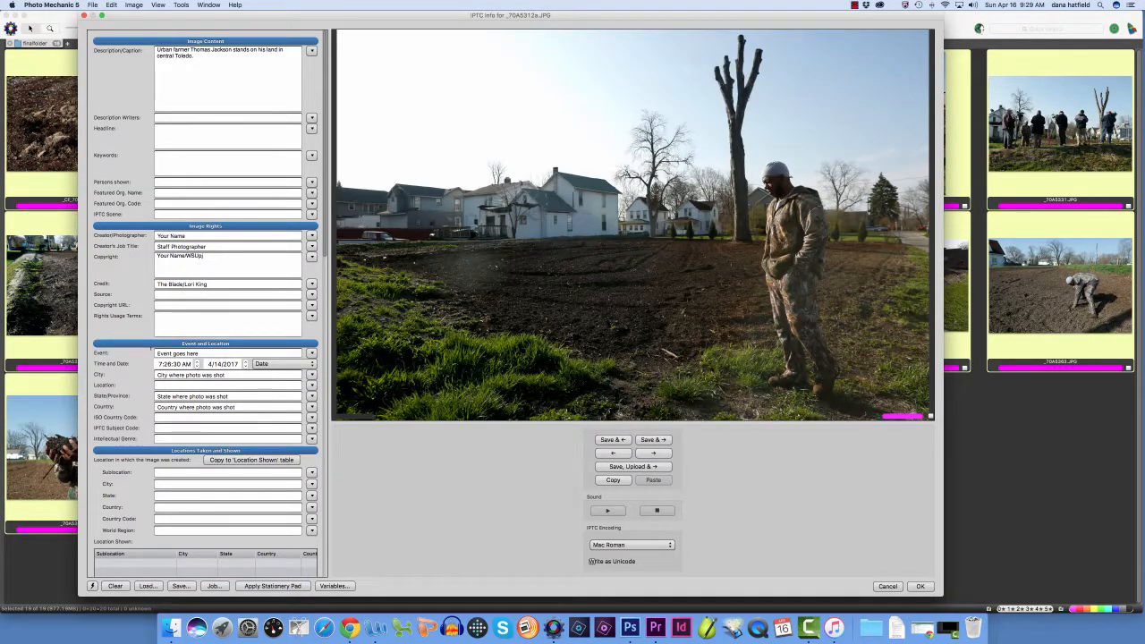
{"action": "left_click", "coordinate": [920, 586]}
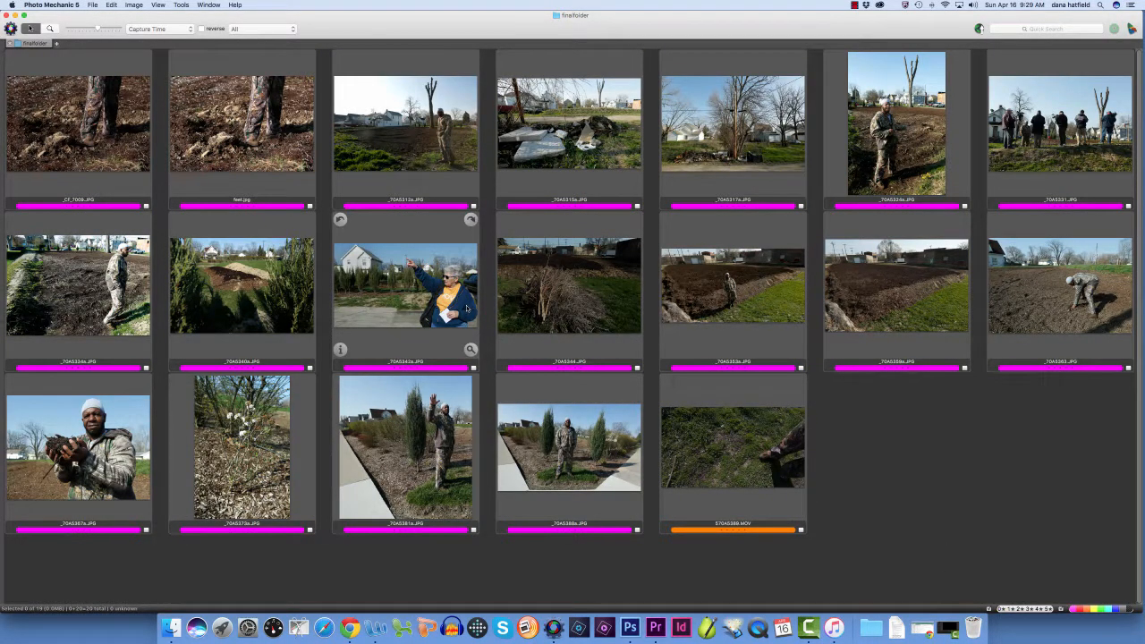
Move the duplicate _CF_7009.JPG out of finalfolder into the trash
{"action": "left_click_drag", "start_coordinate": [97, 128], "coordinate": [996, 583]}
{"action": "left_click_drag", "start_coordinate": [978, 619], "coordinate": [974, 617]}
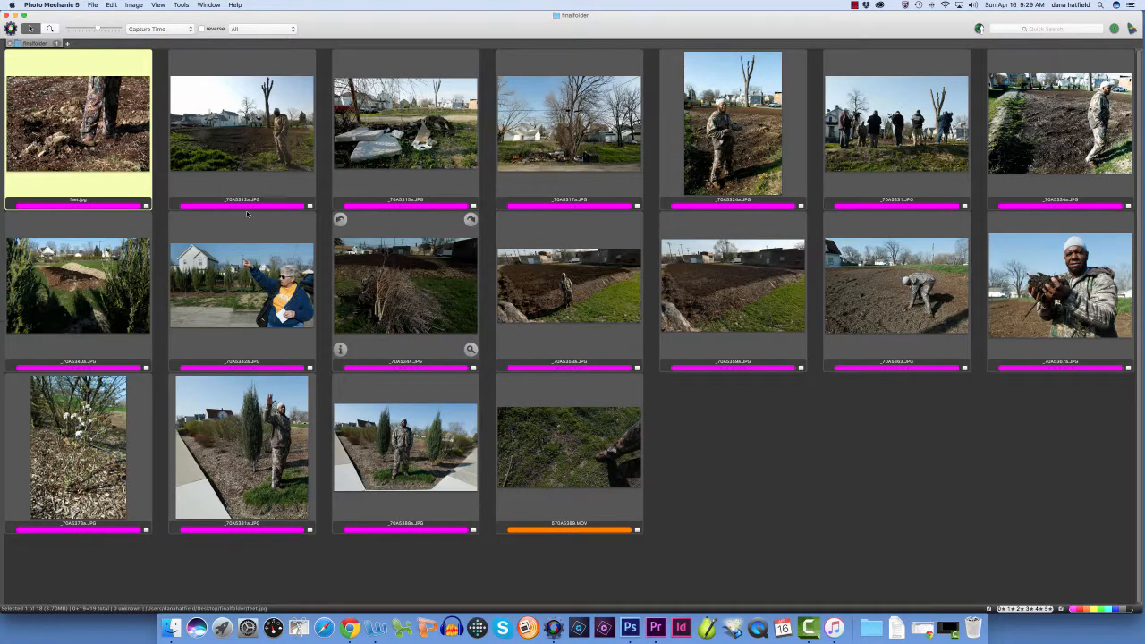
End the IPTC caption of feet.jpg with "stands in the dirt that he composted", save it and advance to the next photo
{"action": "mouse_move", "coordinate": [14, 187]}
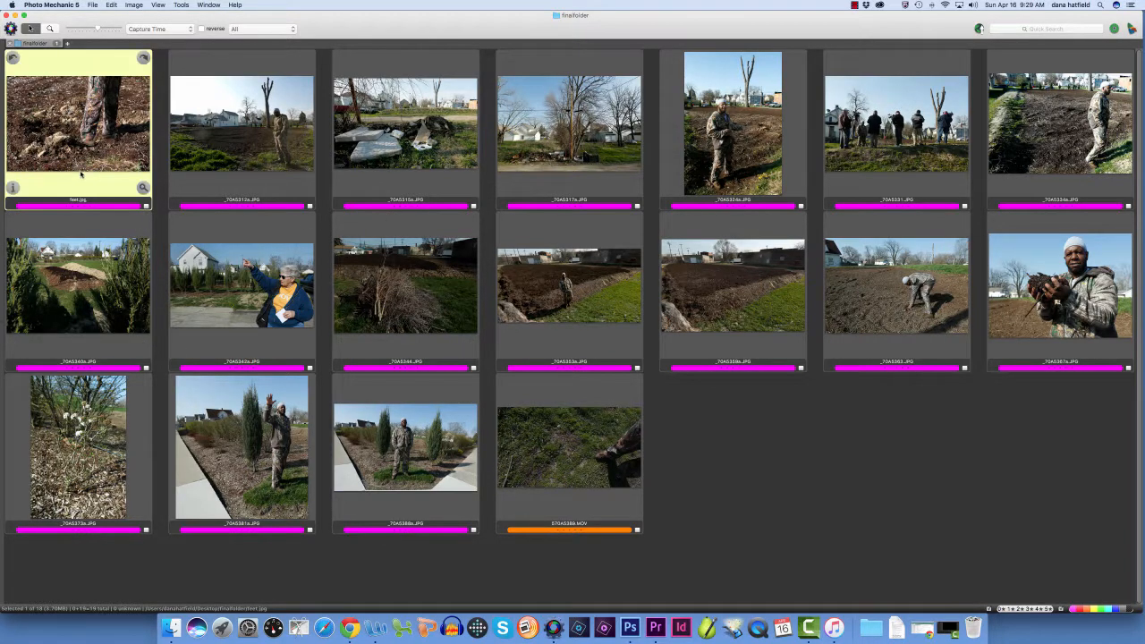
{"action": "left_click", "coordinate": [14, 187]}
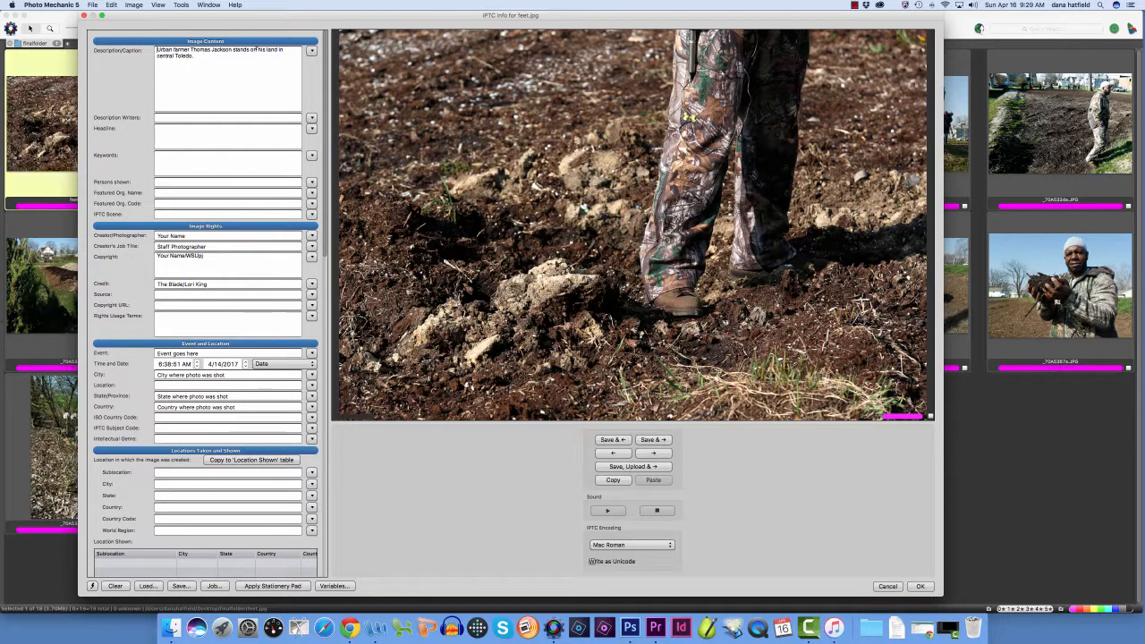
{"action": "left_click_drag", "start_coordinate": [250, 49], "coordinate": [292, 53]}
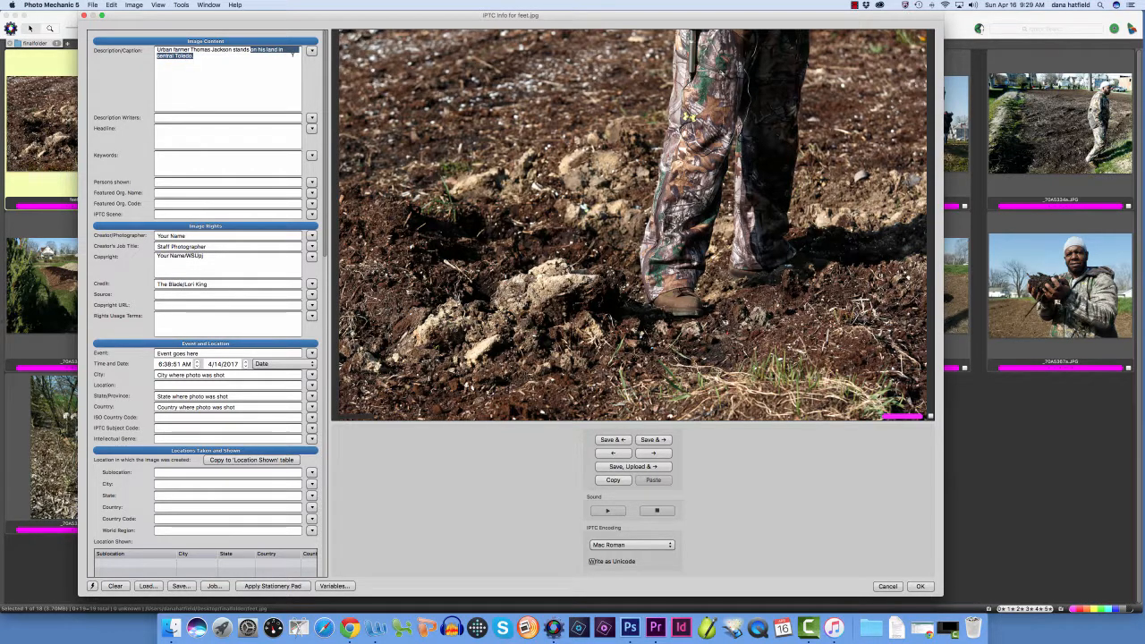
{"action": "type", "text": "in"}
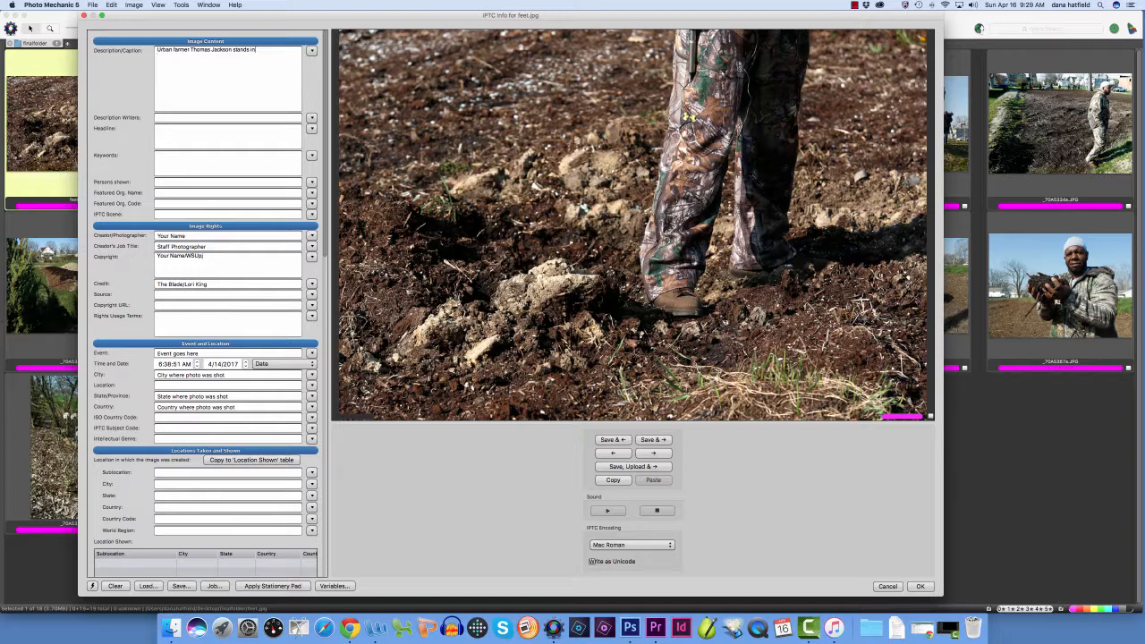
{"action": "type", "text": " the dirt that he composted."}
{"action": "left_click", "coordinate": [654, 440]}
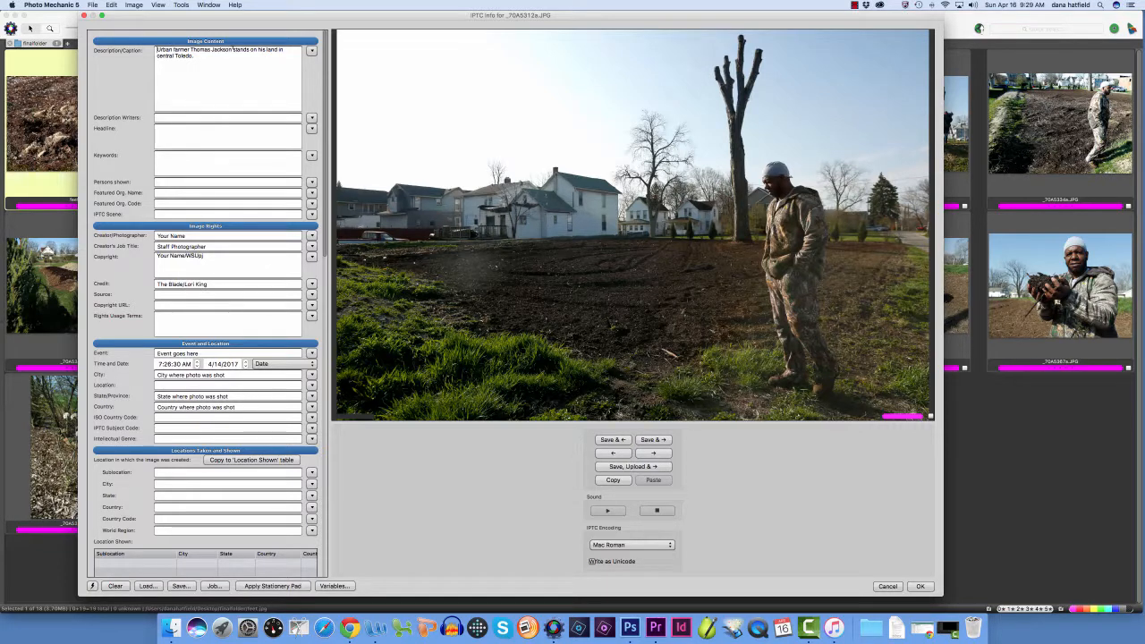
Change the caption of _70A5312a.JPG after the farmer's name to "walks on his property on Macomber St", and save it, advancing to the next photo
{"action": "left_click_drag", "start_coordinate": [234, 49], "coordinate": [193, 56]}
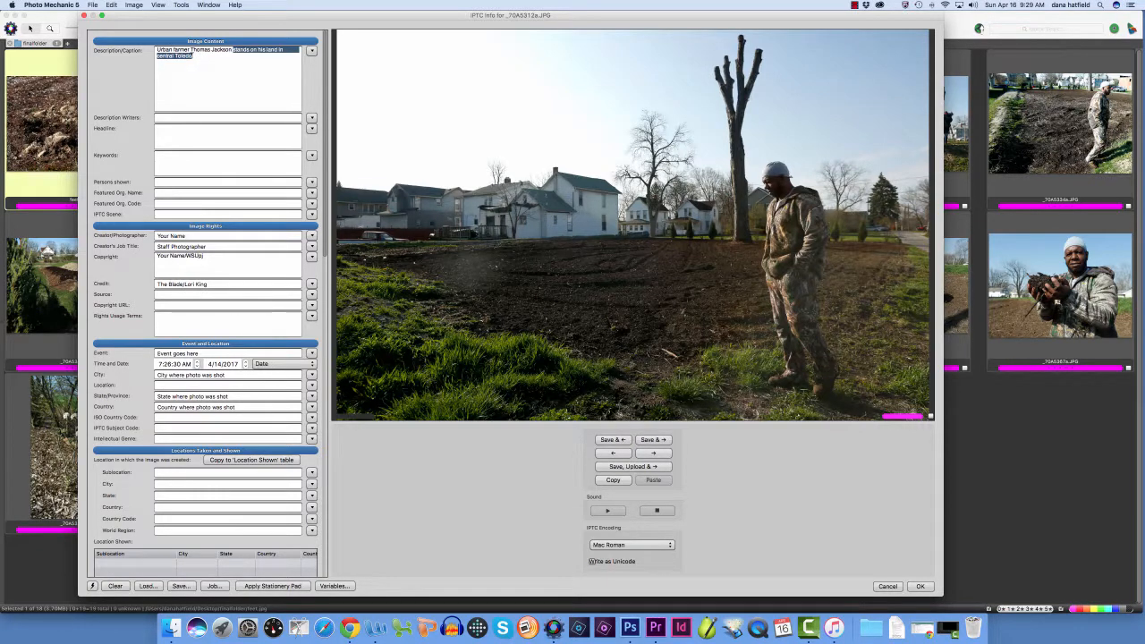
{"action": "type", "text": "walk"}
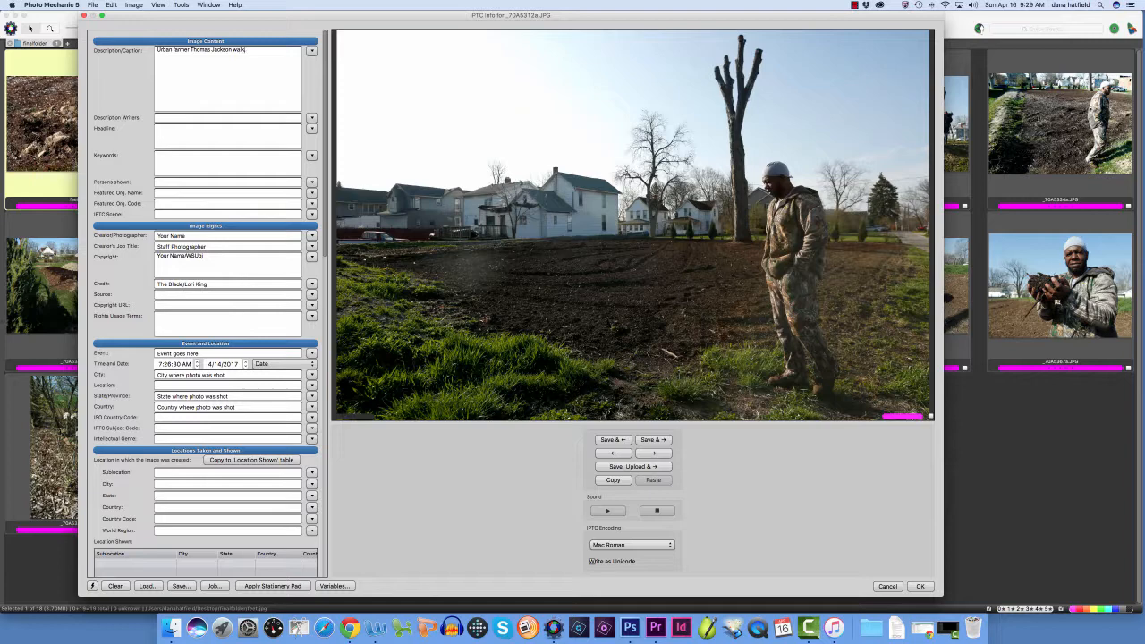
{"action": "type", "text": "s on his property at"}
{"action": "key", "text": "BackSpace"}
{"action": "type", "text": "on Mscobr"}
{"action": "key", "text": "BackSpace"}
{"action": "key", "text": "BackSpace"}
{"action": "type", "text": "mbrer St"}
{"action": "left_click", "coordinate": [652, 440]}
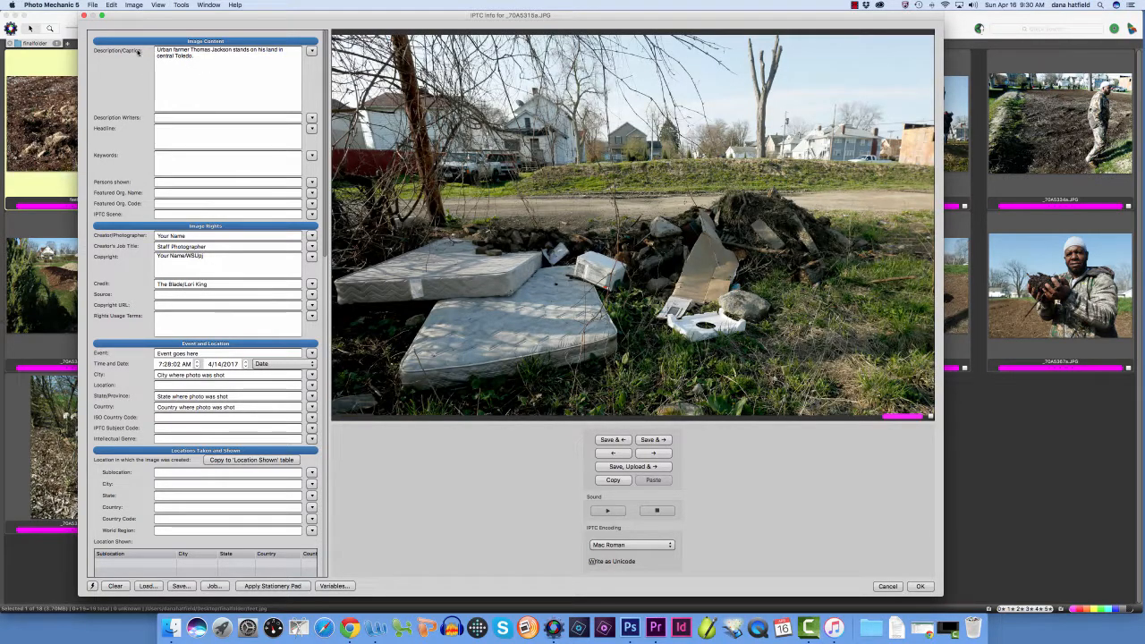
Recaption _70A5315a.JPG as "A pile of debris neighbors the tilled land of" plus the farmer's full name, and save it
{"action": "left_click_drag", "start_coordinate": [157, 48], "coordinate": [220, 66]}
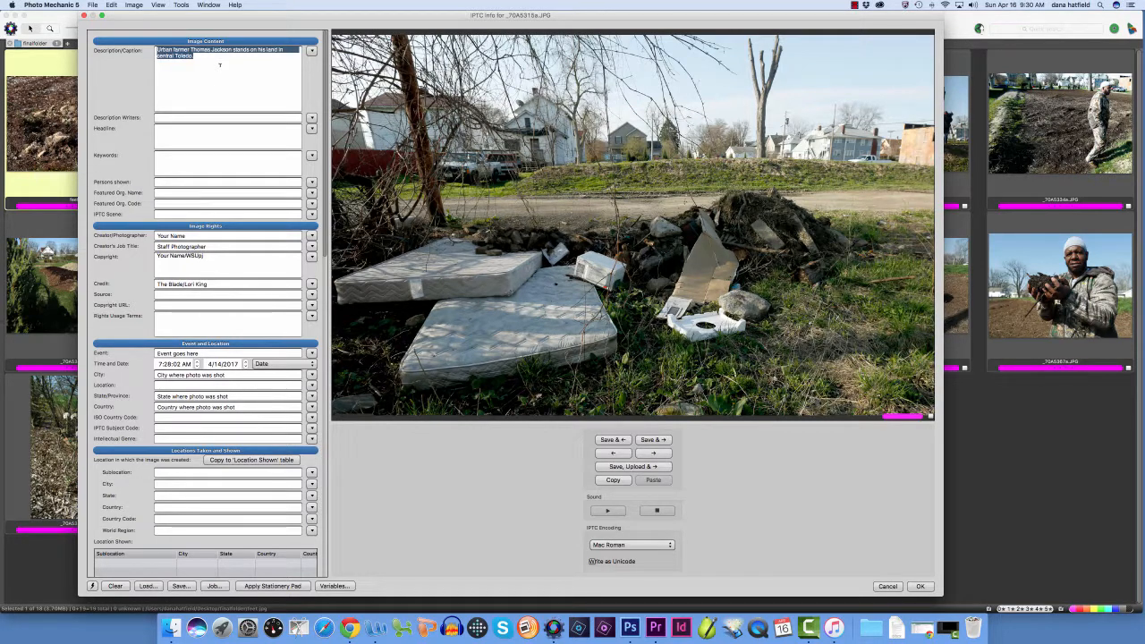
{"action": "type", "text": "A pile of deb"}
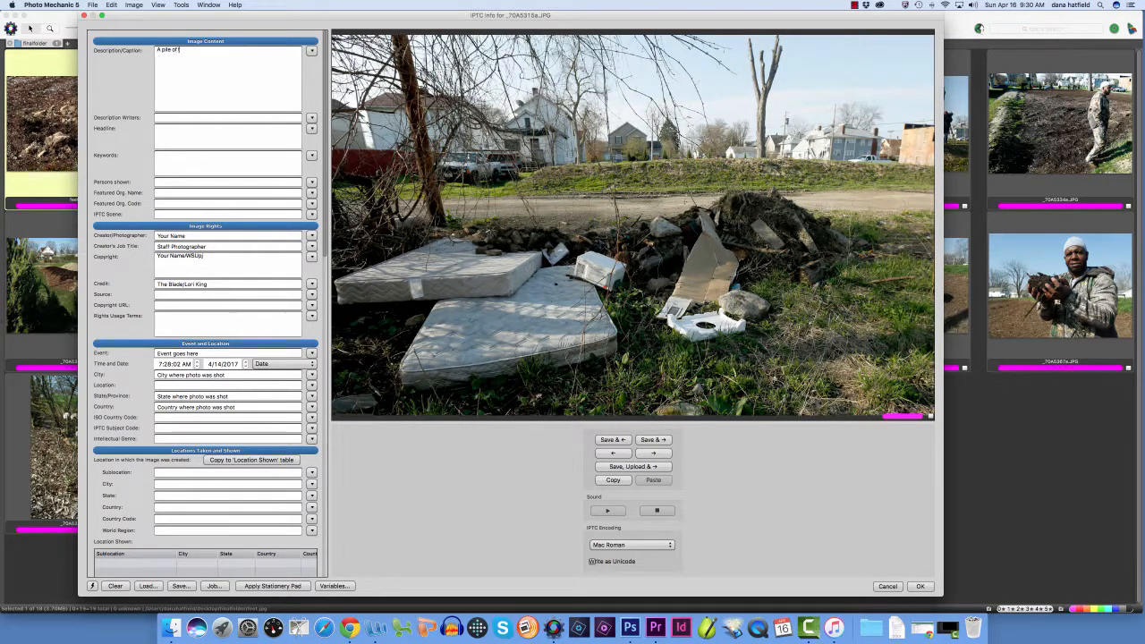
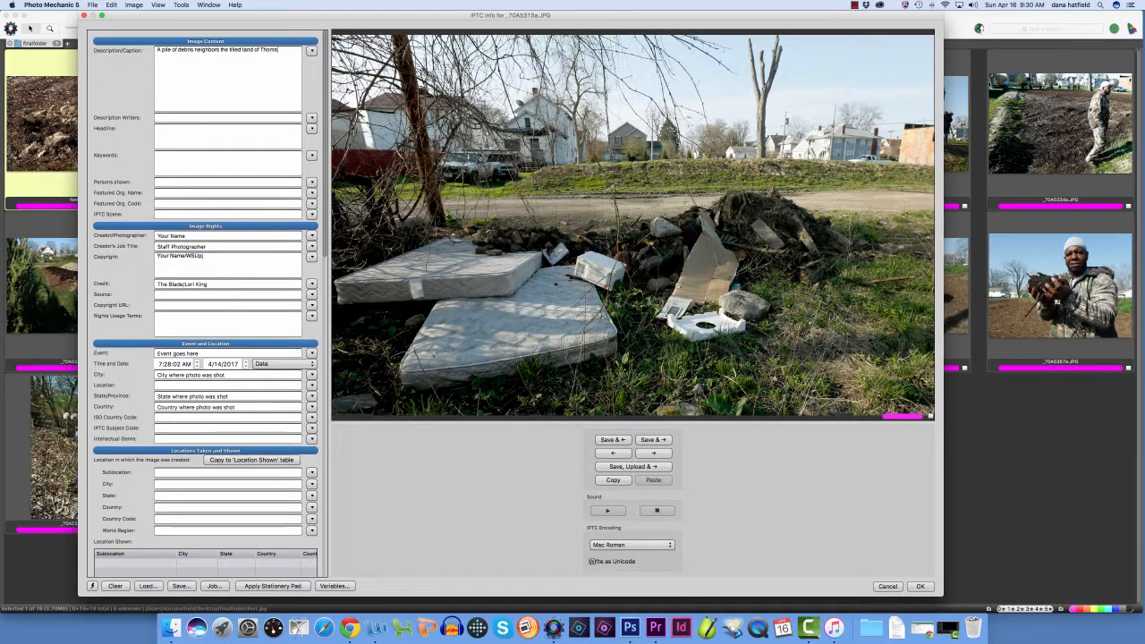
{"action": "left_click", "coordinate": [653, 439]}
Copy the debris caption from _70A5315a.JPG over the caption of _70A5317a.JPG, and save it
{"action": "left_click", "coordinate": [610, 440]}
{"action": "left_click_drag", "start_coordinate": [156, 49], "coordinate": [231, 78]}
{"action": "key", "text": "super+c"}
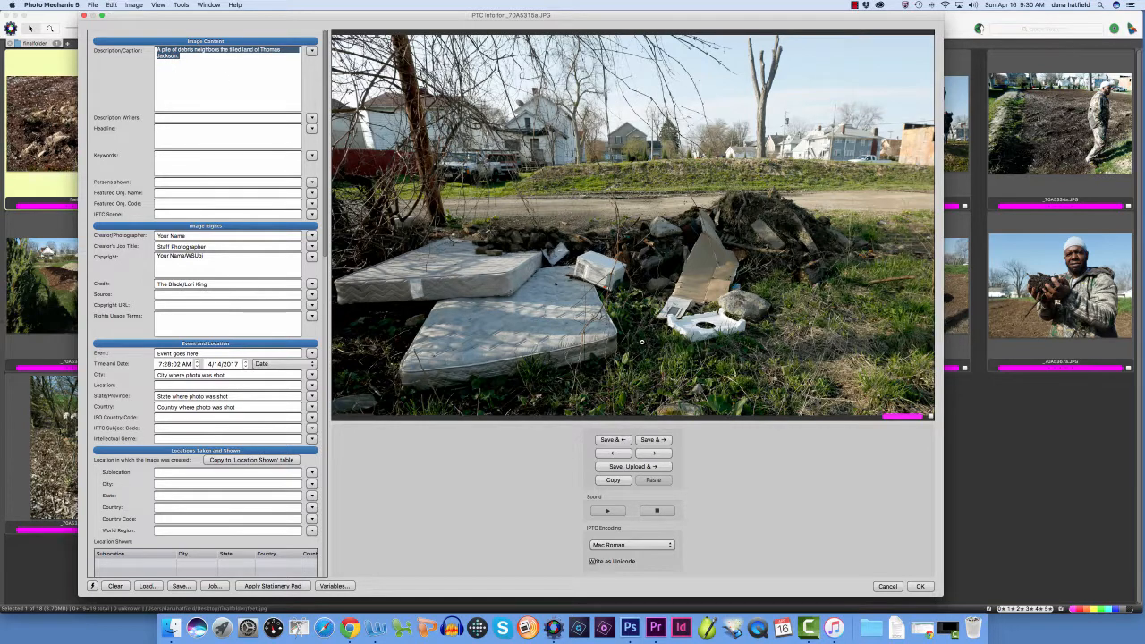
{"action": "left_click", "coordinate": [647, 442]}
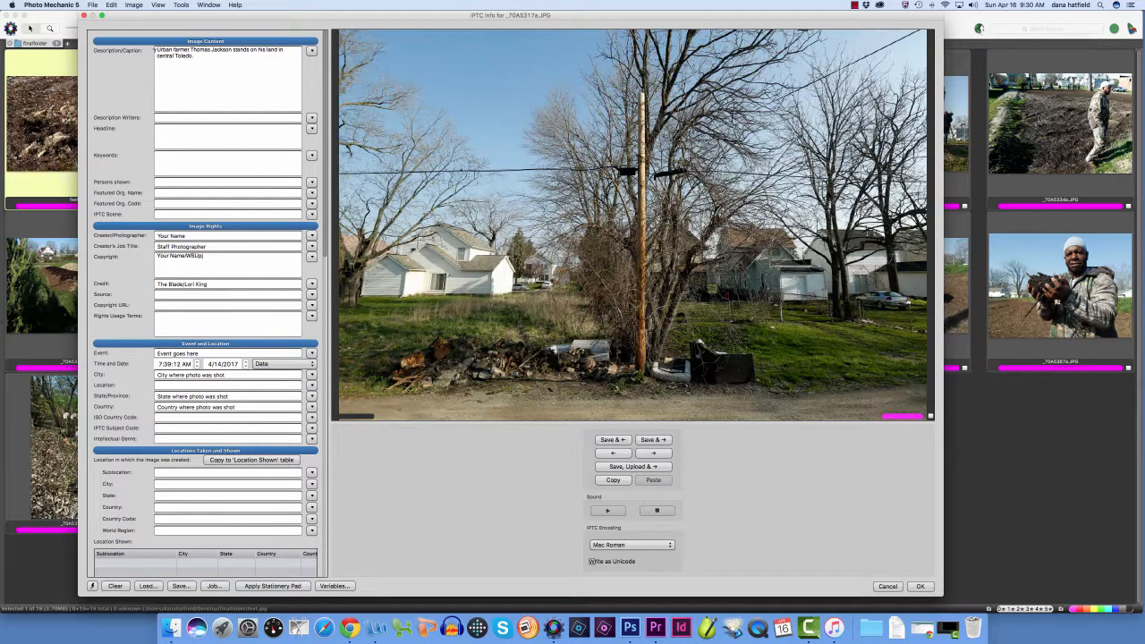
{"action": "key", "text": "super+a"}
{"action": "key", "text": "super+v"}
{"action": "left_click", "coordinate": [649, 441]}
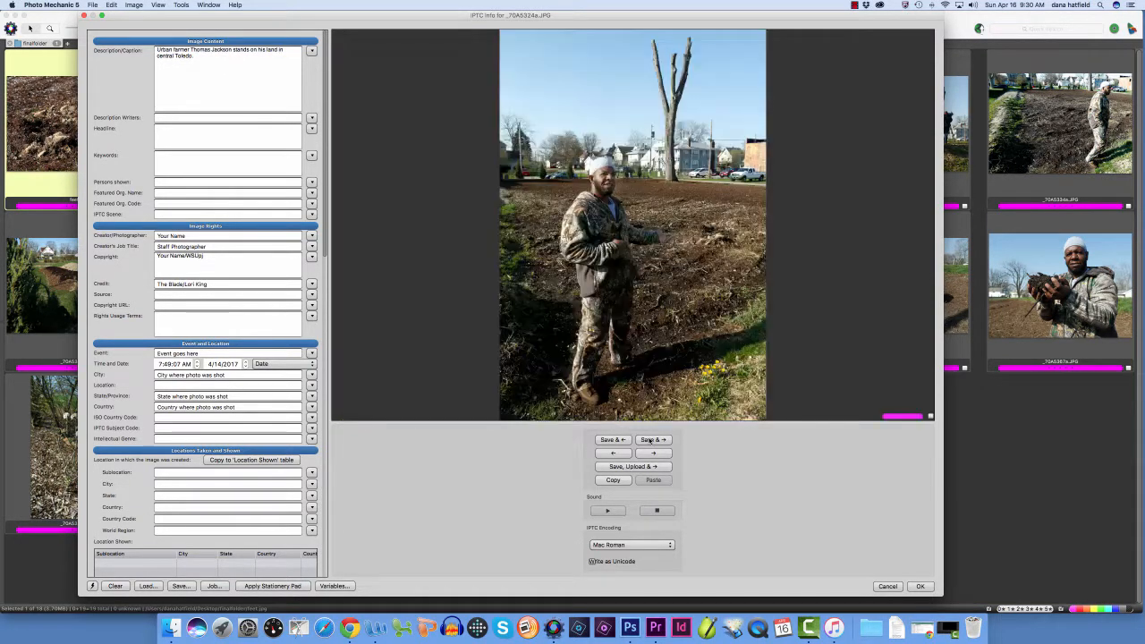
Recaption _70A5331.JPG as "Local media visits the lot on Macomber St for a", the farmer's full name and "press conference.", and close the IPTC info
{"action": "left_click", "coordinate": [650, 440]}
{"action": "left_click", "coordinate": [650, 440]}
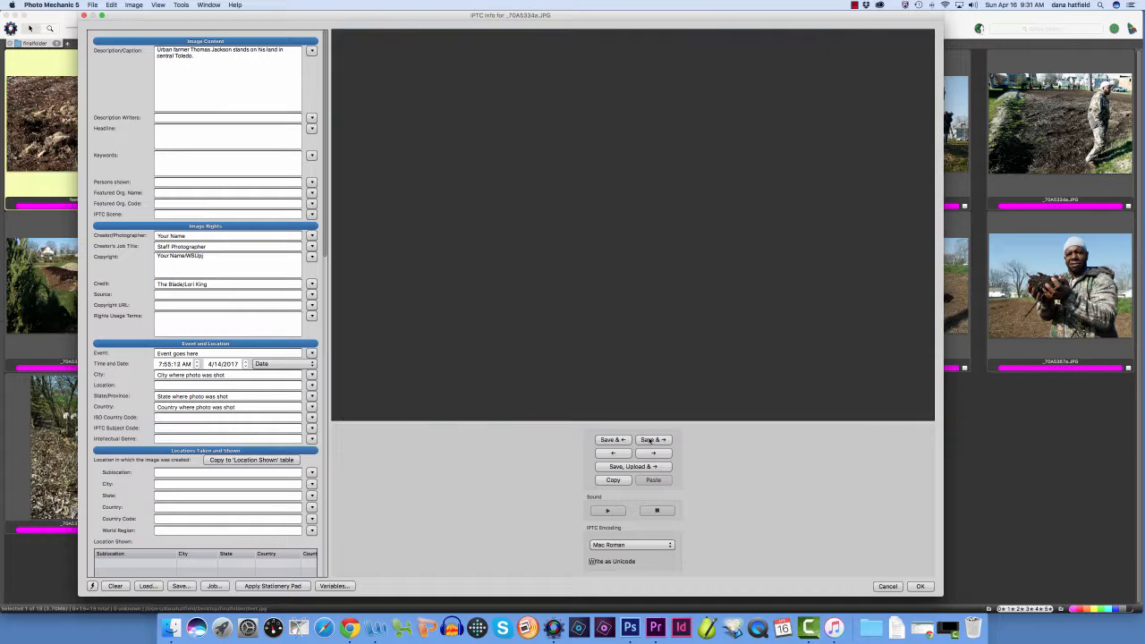
{"action": "left_click", "coordinate": [616, 441]}
{"action": "left_click", "coordinate": [264, 83]}
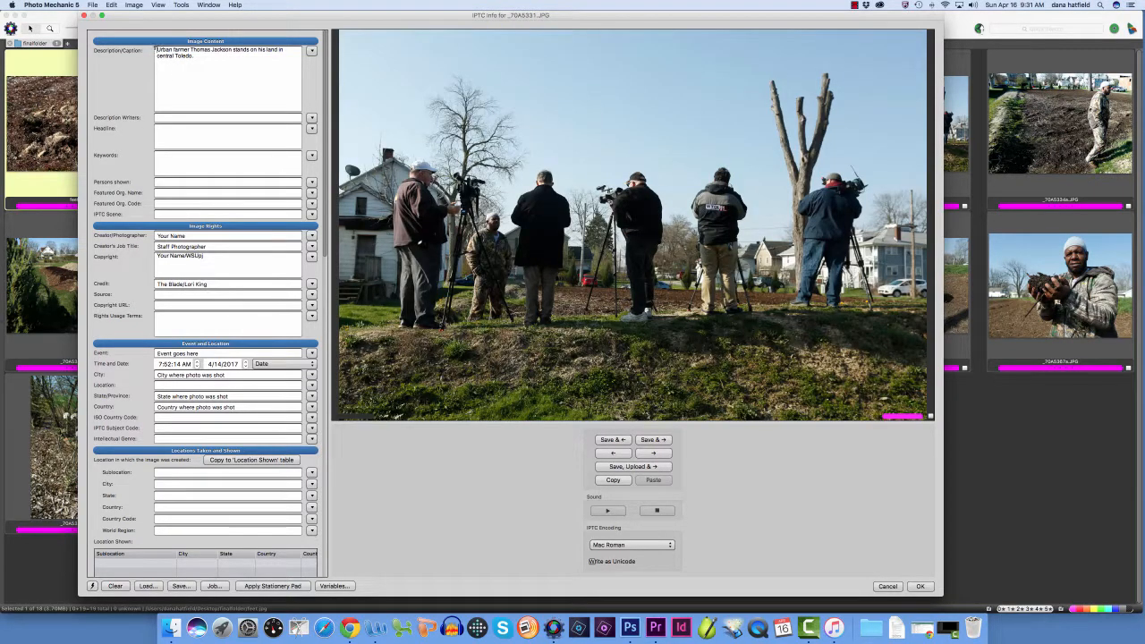
{"action": "key", "text": "super+a"}
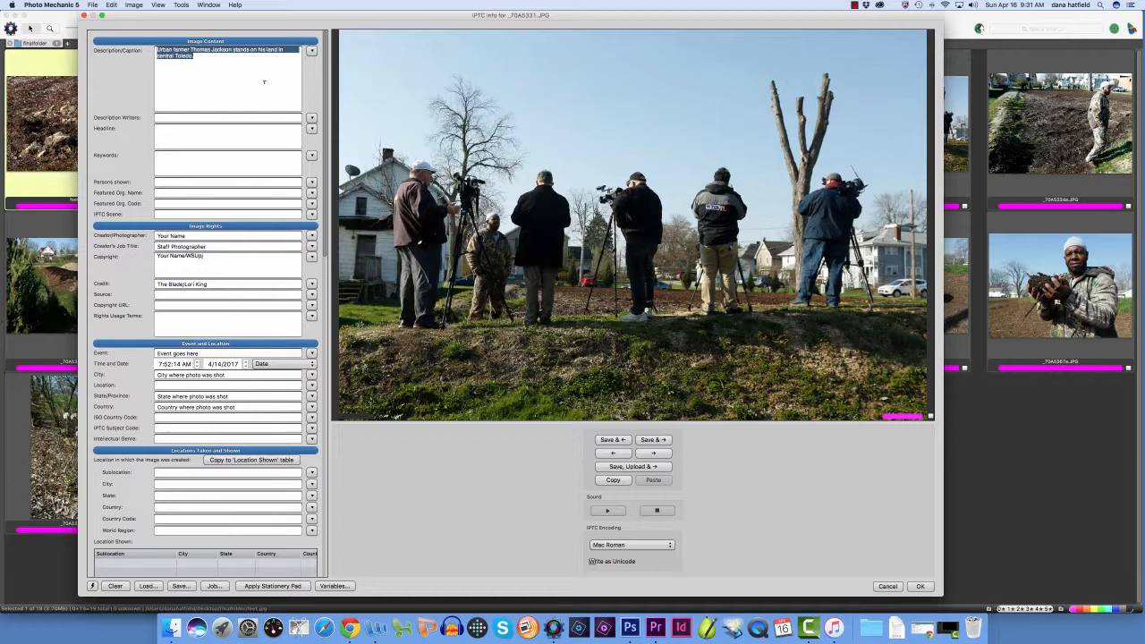
{"action": "type", "text": "Local media"}
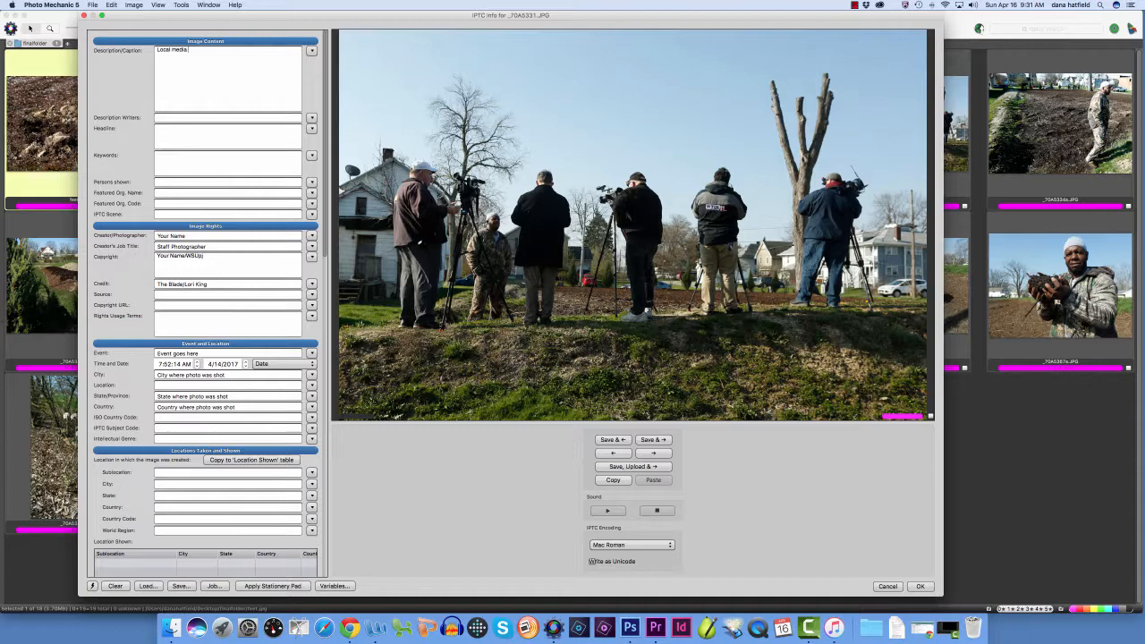
{"action": "type", "text": " visits the"}
{"action": "type", "text": "lot"}
{"action": "type", "text": " on "}
{"action": "type", "text": "Ma"}
{"action": "type", "text": "comber"}
{"action": "type", "text": " St to"}
{"action": "type", "text": "r a"}
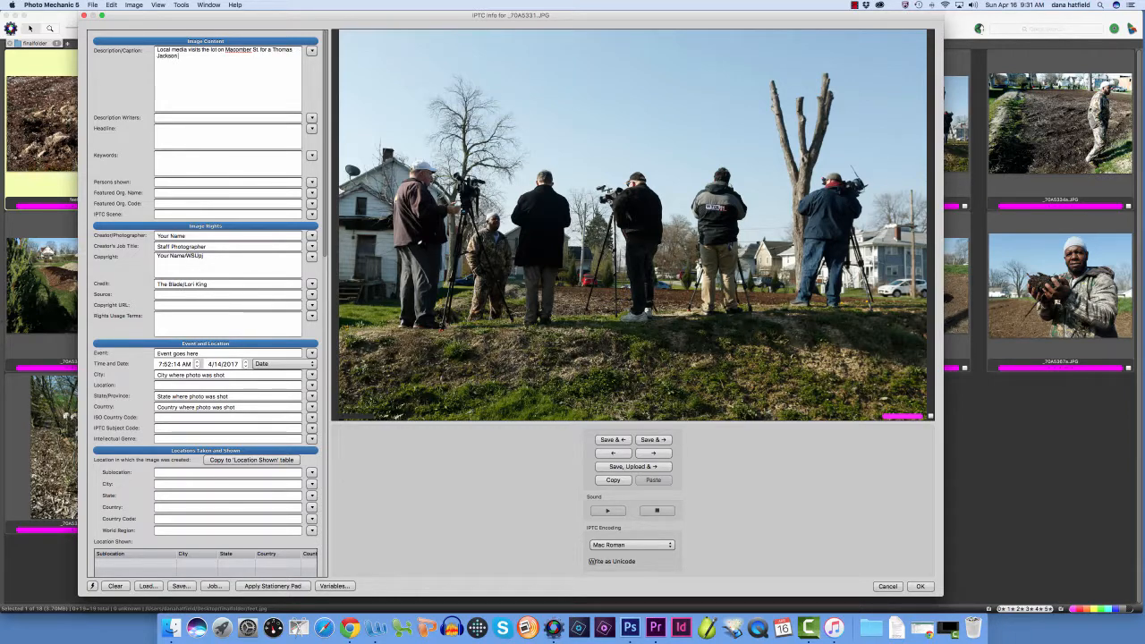
{"action": "type", "text": " press conference."}
{"action": "key", "text": "Return"}
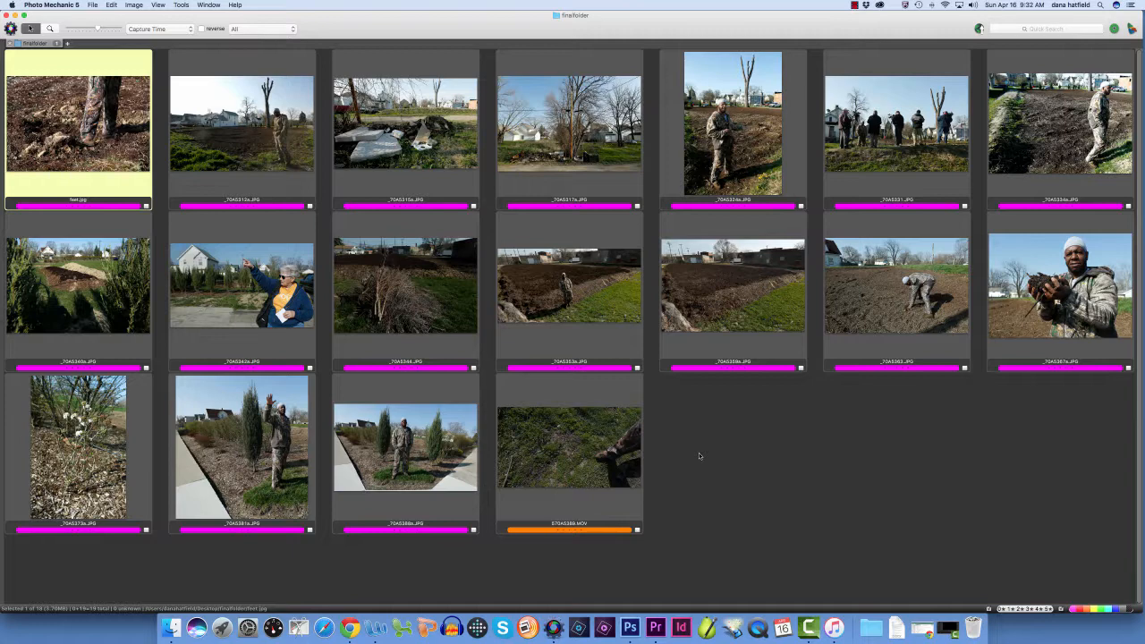
Minimize the finalfolder window to check the audio slideshow workflow document, and restore the window
{"action": "left_click", "coordinate": [14, 15]}
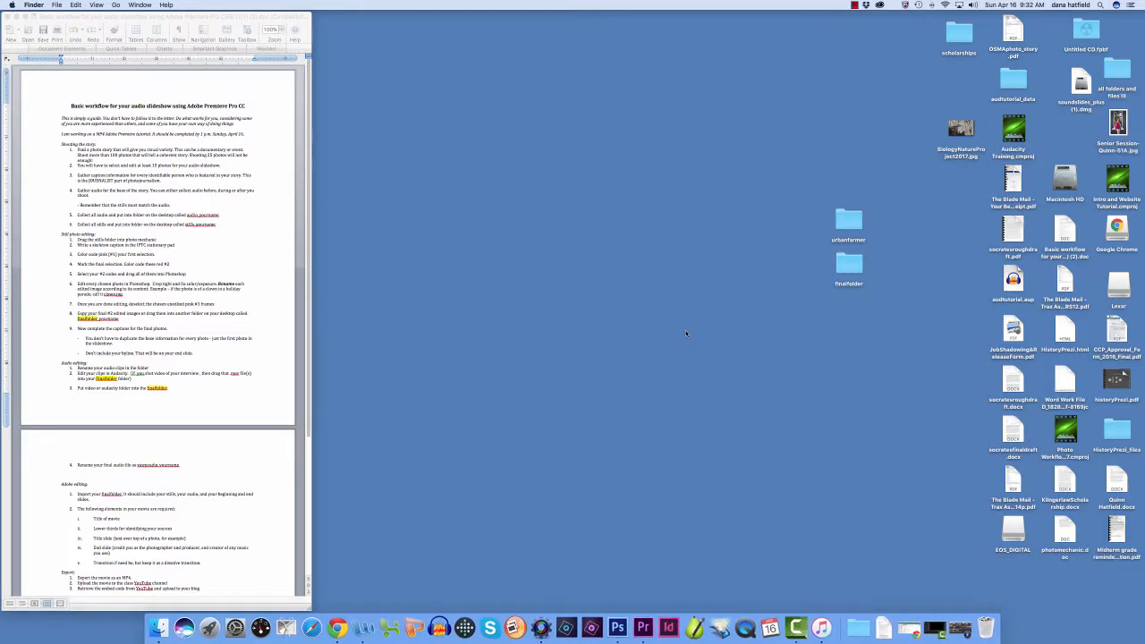
{"action": "left_click", "coordinate": [935, 628]}
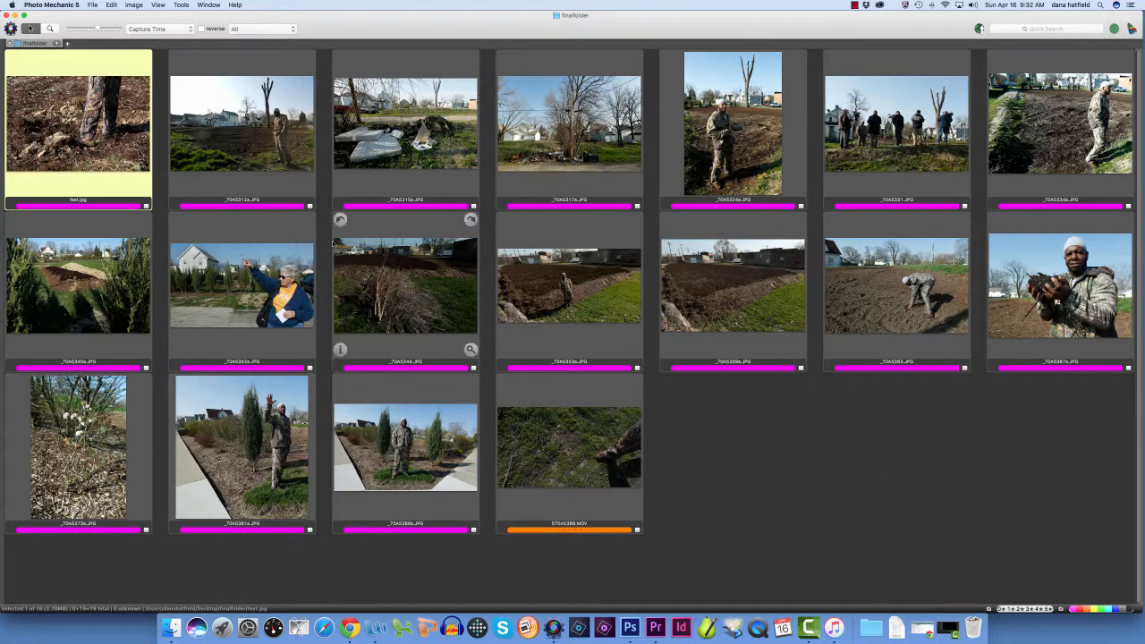
Open _70A5312a.JPG, the photo of the farmer walking beside the bare tree, in Photoshop
{"action": "left_click", "coordinate": [234, 147]}
{"action": "mouse_move", "coordinate": [238, 145]}
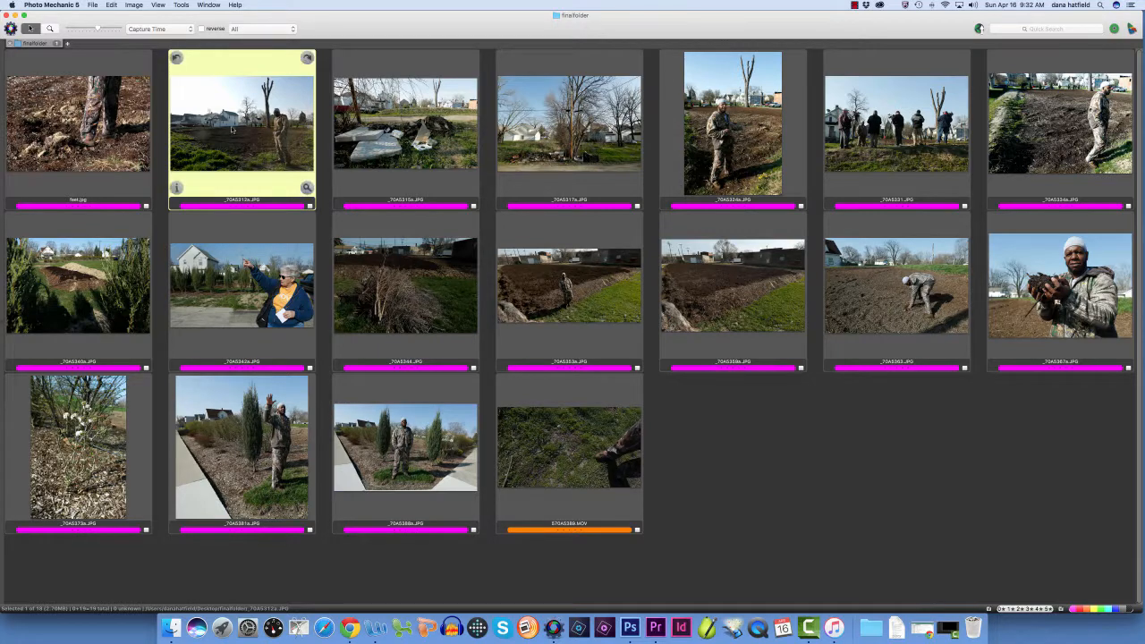
{"action": "left_click_drag", "start_coordinate": [235, 119], "coordinate": [632, 619]}
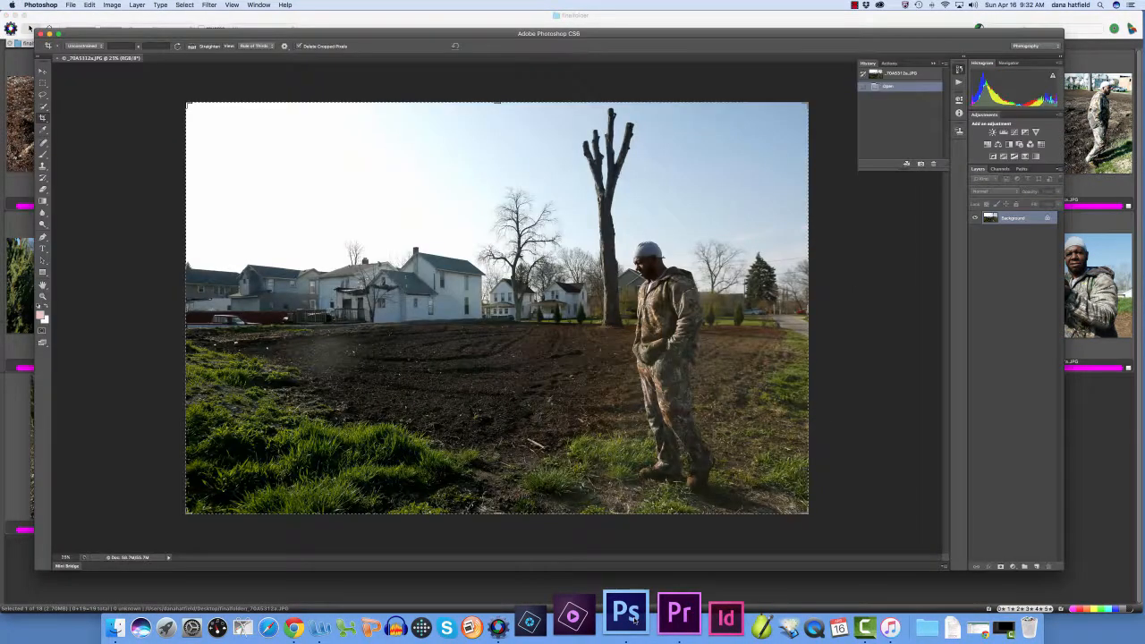
Set up the Type tool with the Papyrus font, Regular style, at 60 pt
{"action": "left_click", "coordinate": [42, 249]}
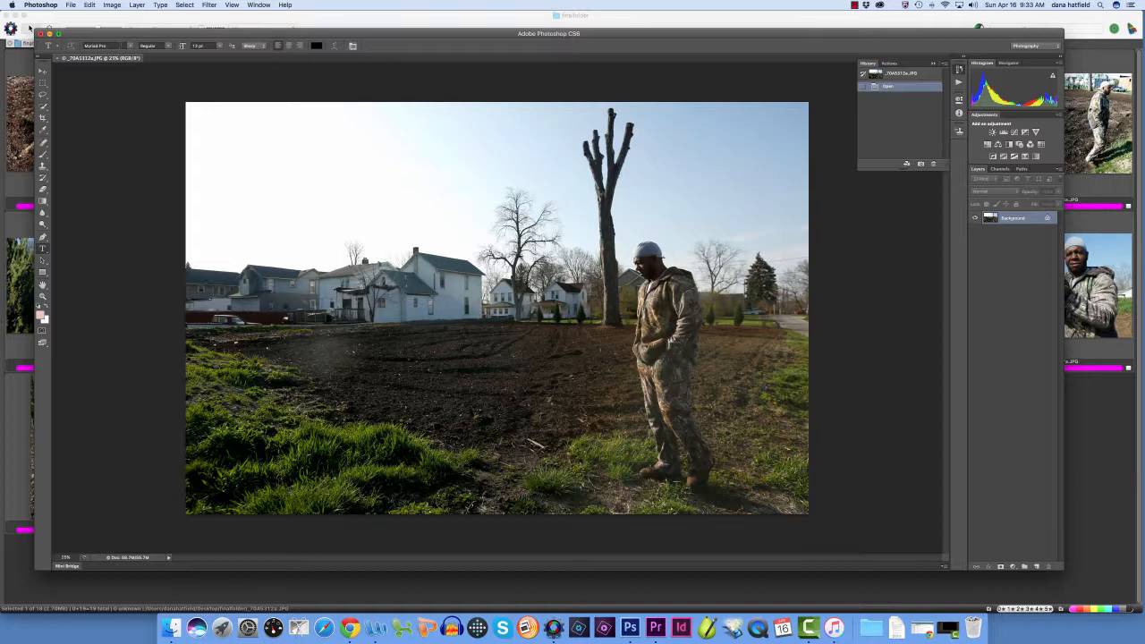
{"action": "left_click", "coordinate": [220, 47]}
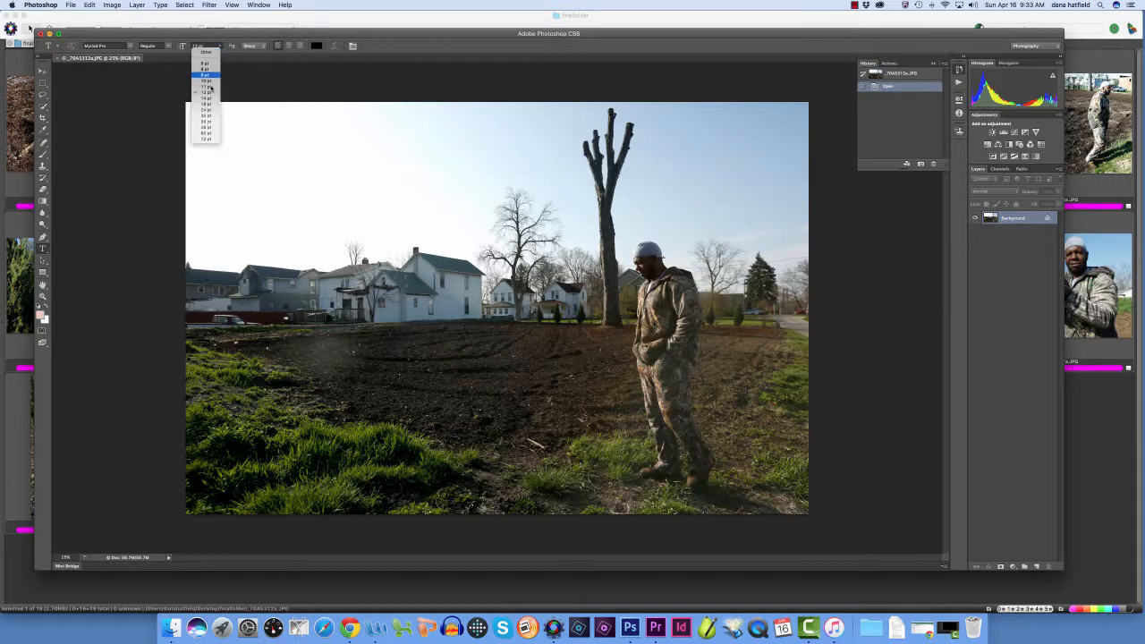
{"action": "left_click", "coordinate": [208, 133]}
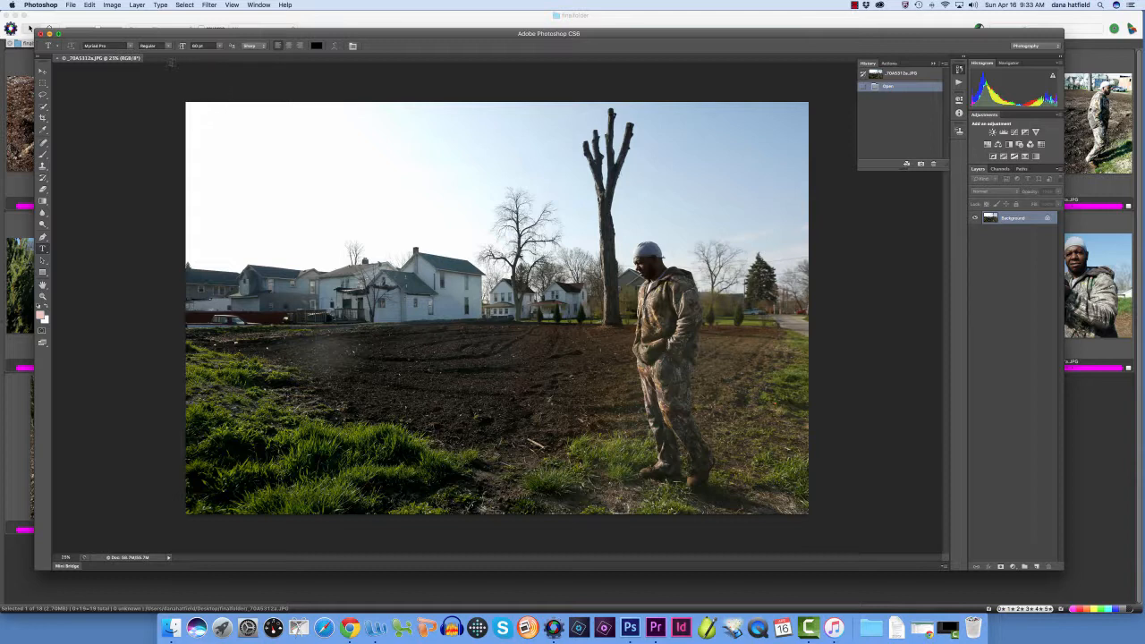
{"action": "left_click", "coordinate": [168, 46]}
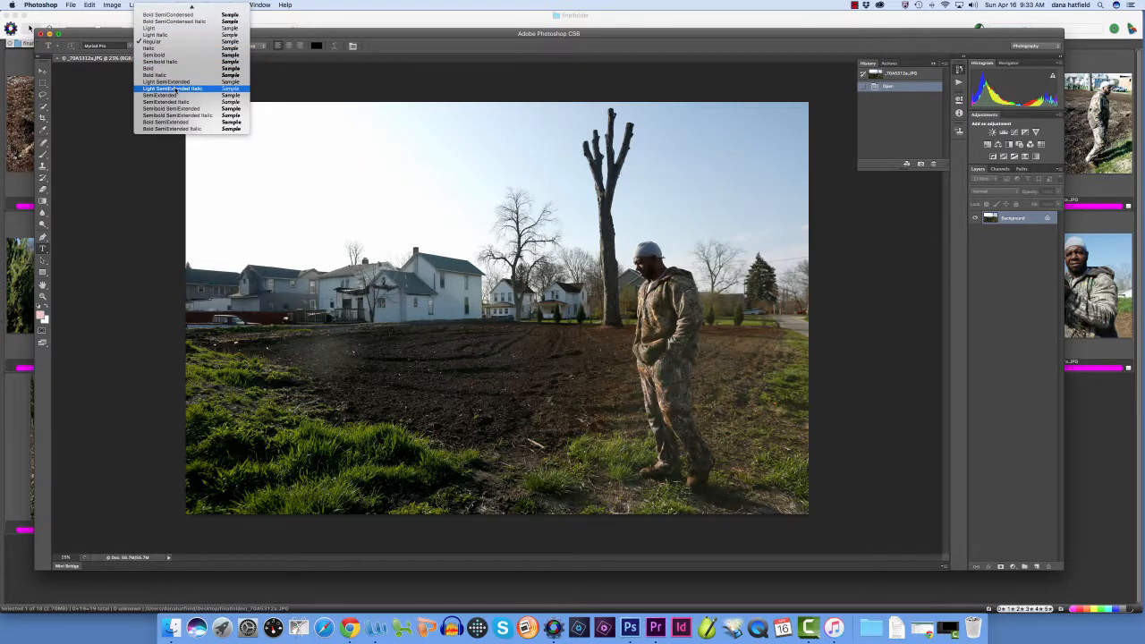
{"action": "left_click", "coordinate": [170, 76]}
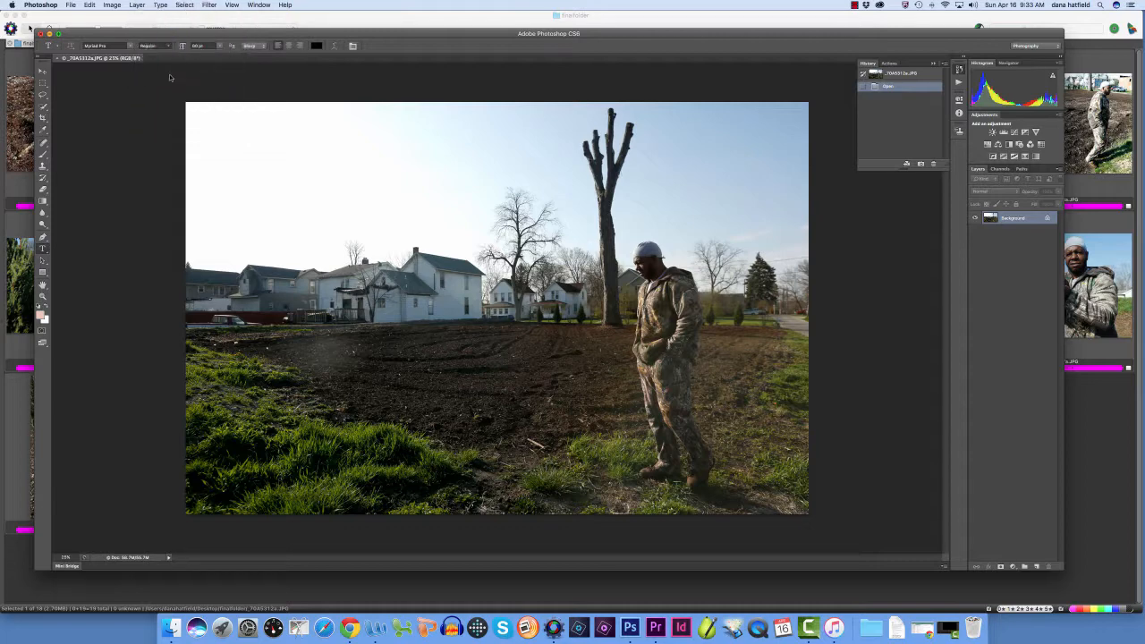
{"action": "left_click", "coordinate": [131, 46]}
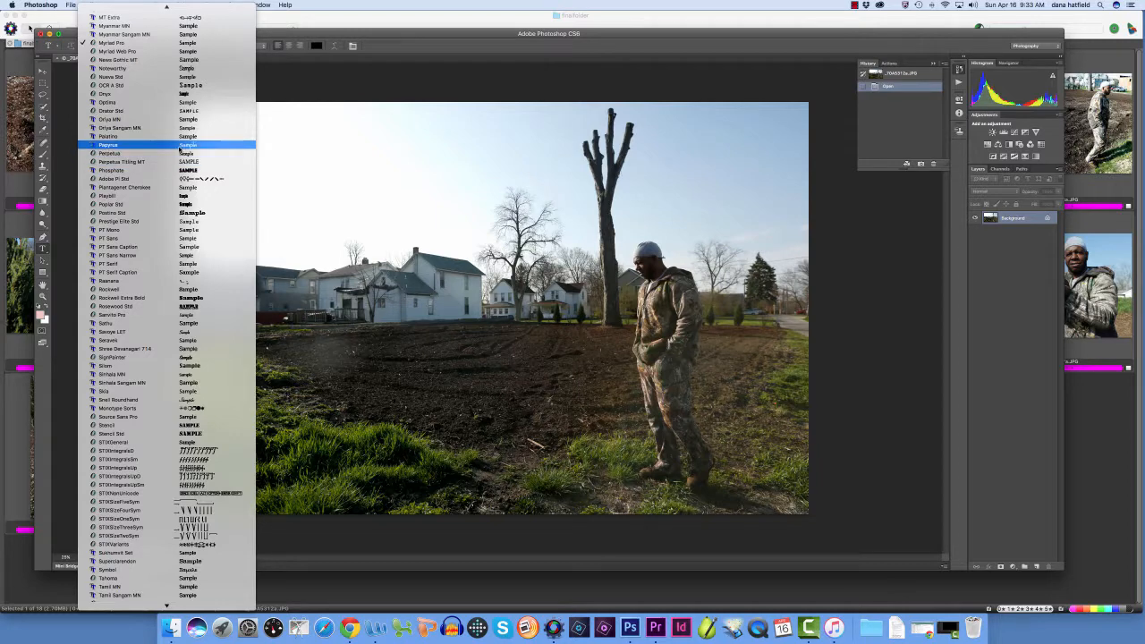
{"action": "left_click", "coordinate": [181, 147]}
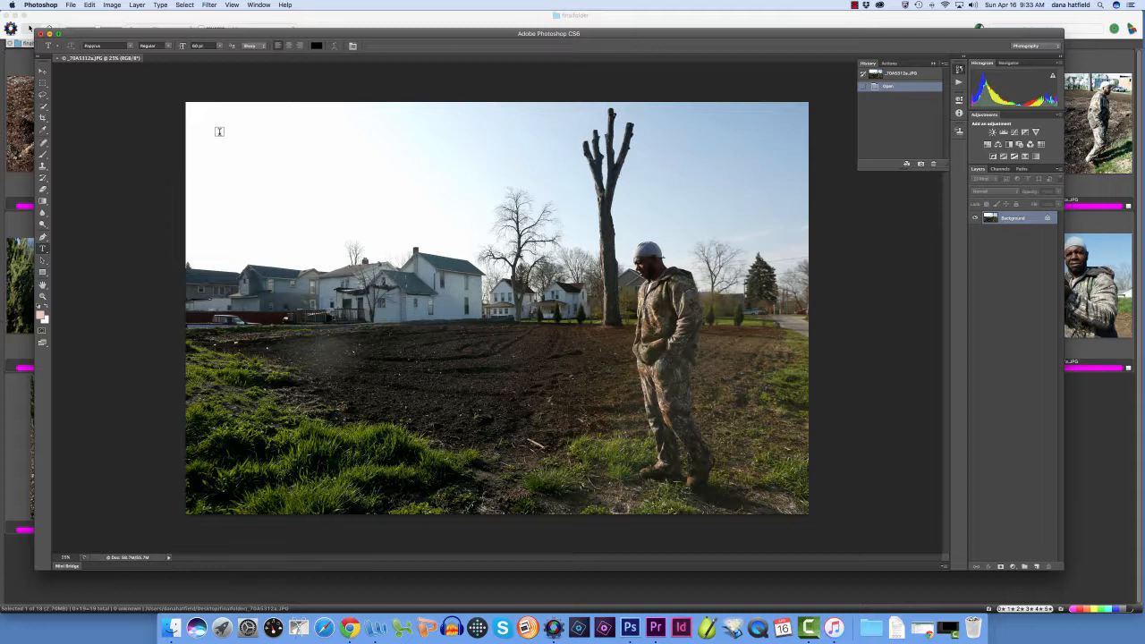
Add a two-line title in the sky at the photo's upper left: the farmer's full name with a colon, and "Urban Farmer" below
{"action": "left_click", "coordinate": [220, 132]}
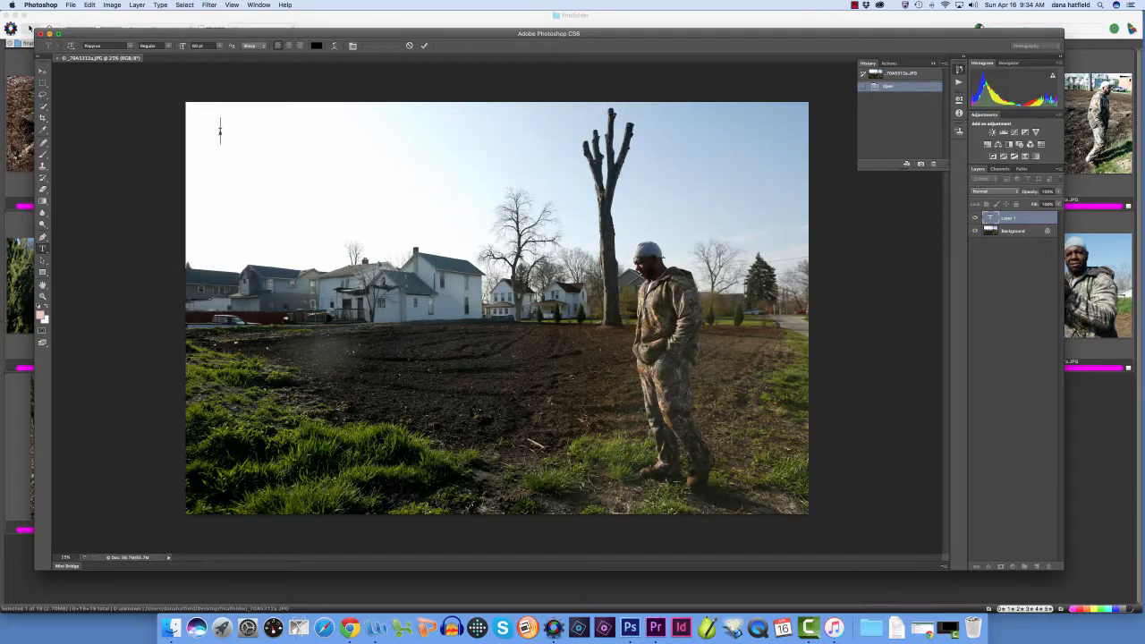
{"action": "key", "text": "Return"}
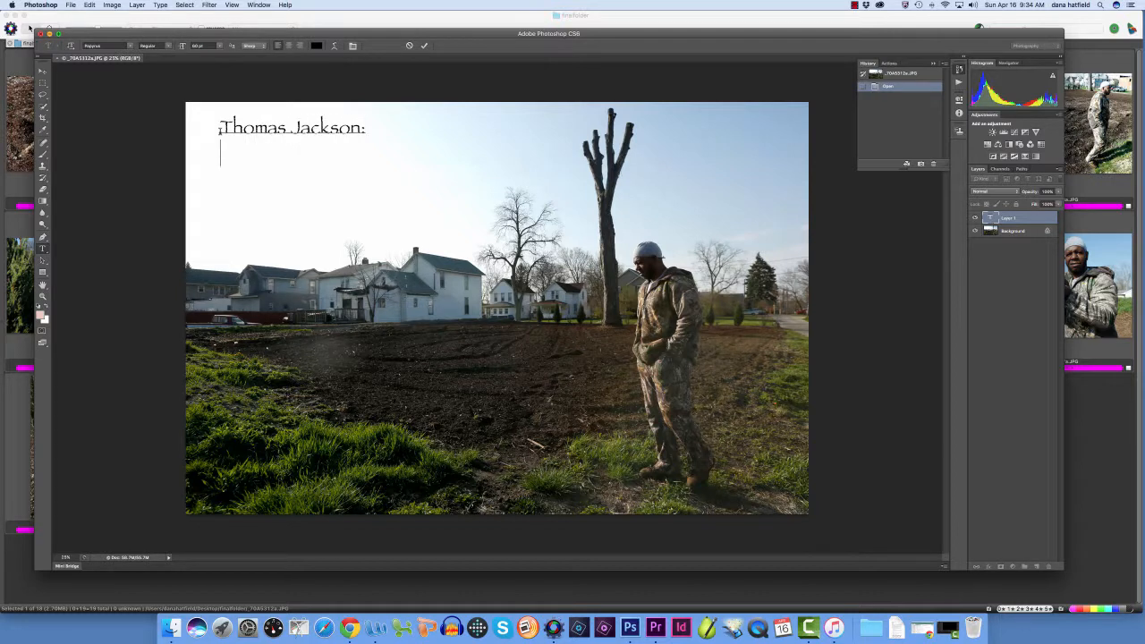
{"action": "type", "text": "Urban Farmer"}
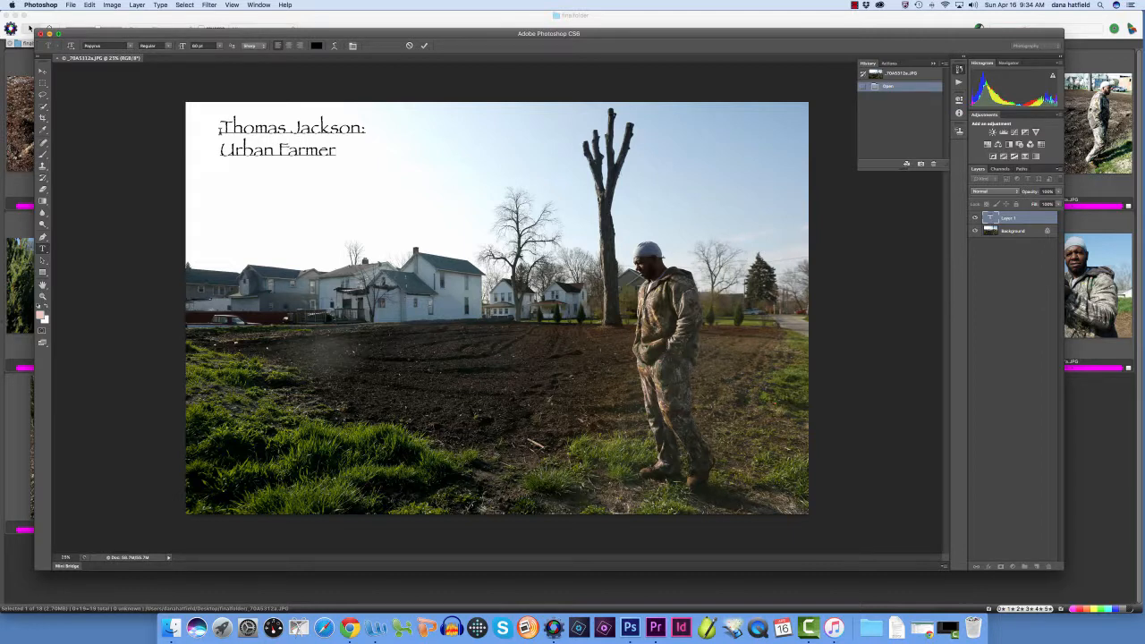
Enlarge both lines of the title text to 100 pt
{"action": "left_click_drag", "start_coordinate": [220, 125], "coordinate": [351, 151]}
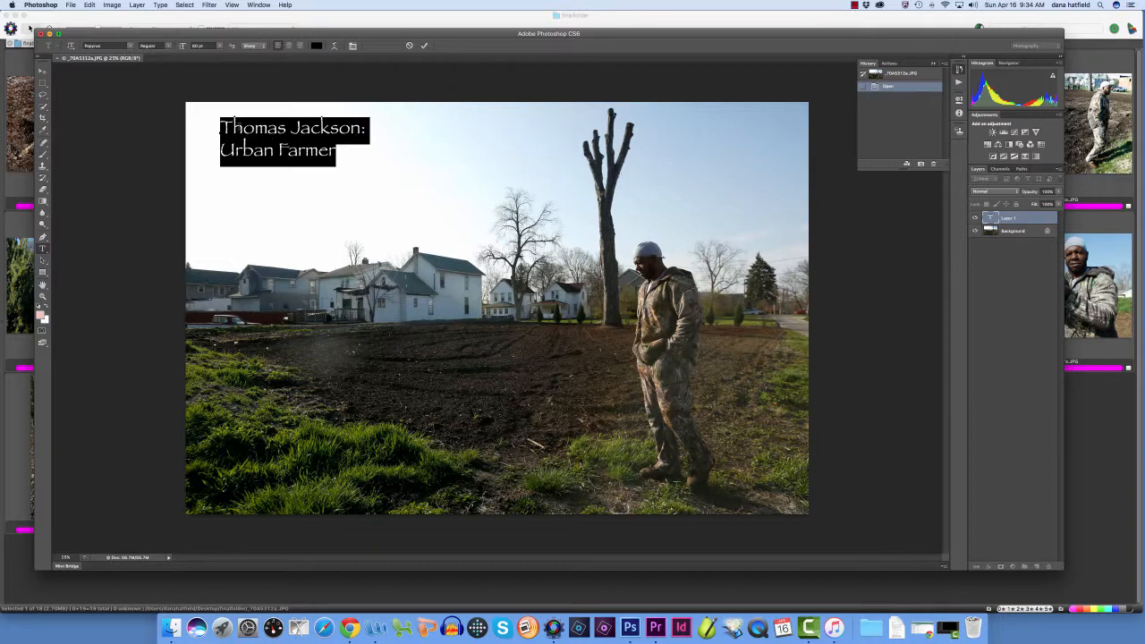
{"action": "left_click", "coordinate": [219, 45]}
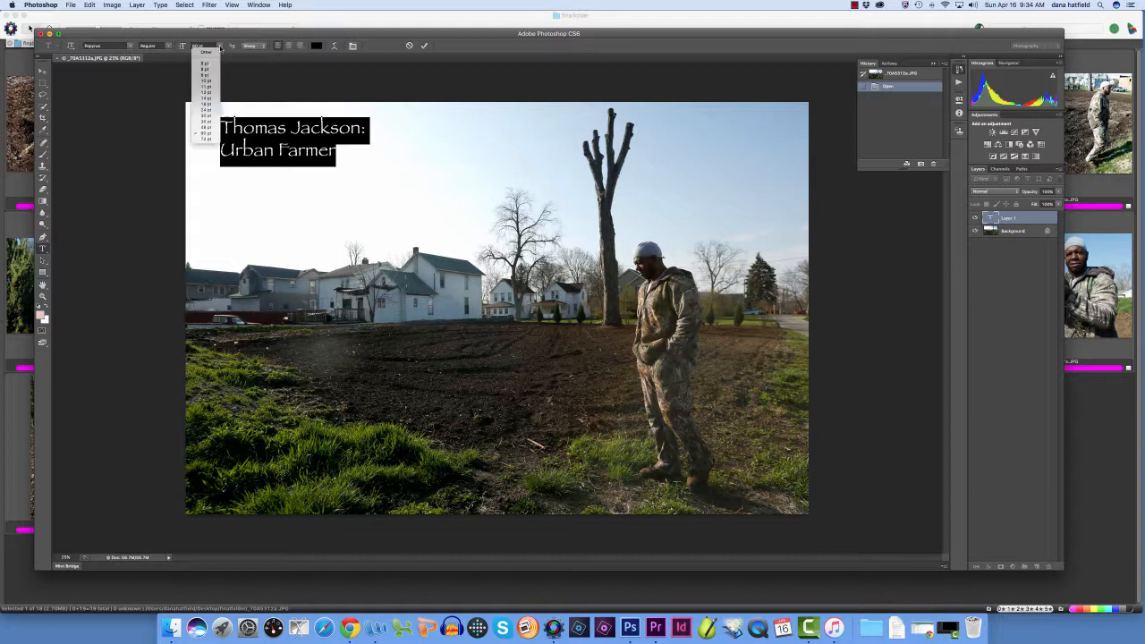
{"action": "left_click", "coordinate": [208, 139]}
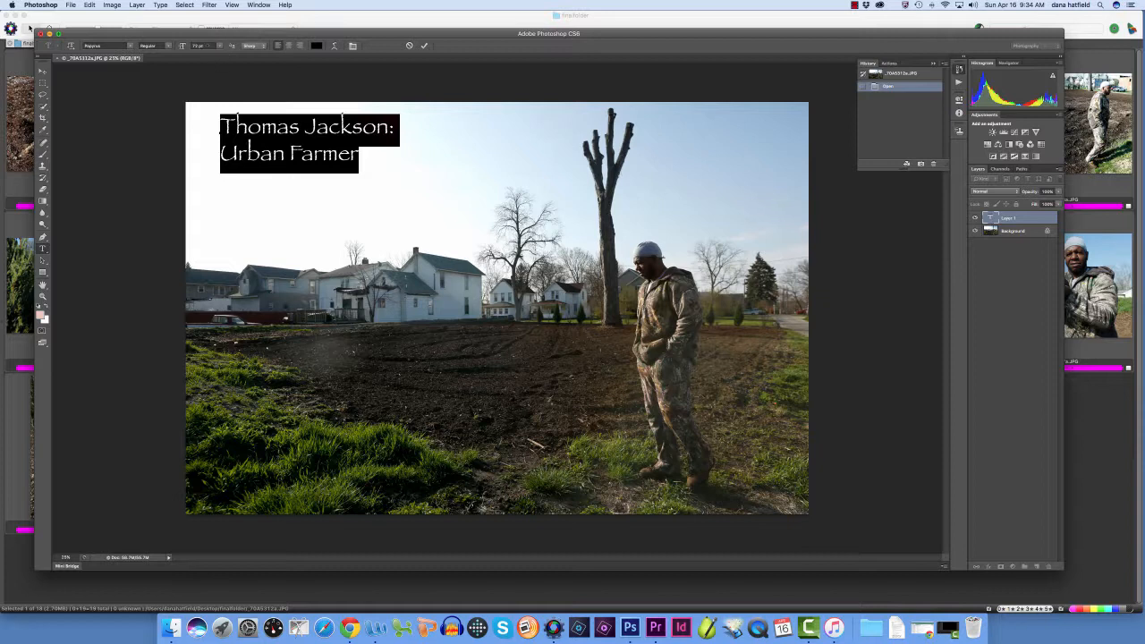
{"action": "left_click", "coordinate": [197, 46]}
{"action": "type", "text": "100"}
{"action": "key", "text": "Return"}
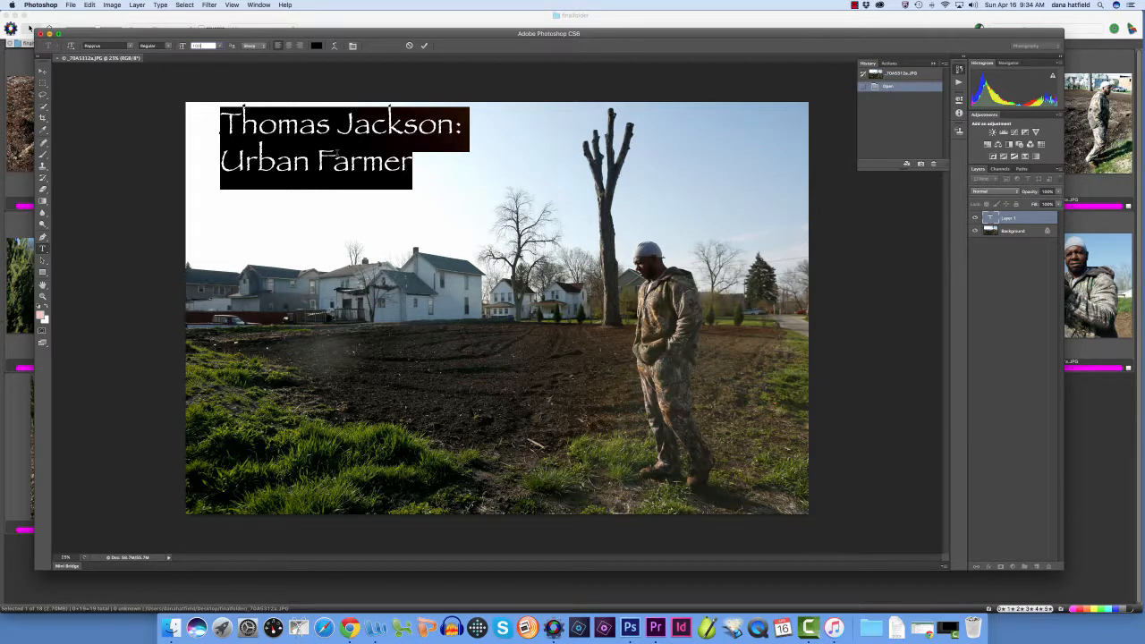
Center-align the title and move it fully into the open sky between the photo's left edge and the bare tree
{"action": "left_click", "coordinate": [288, 45]}
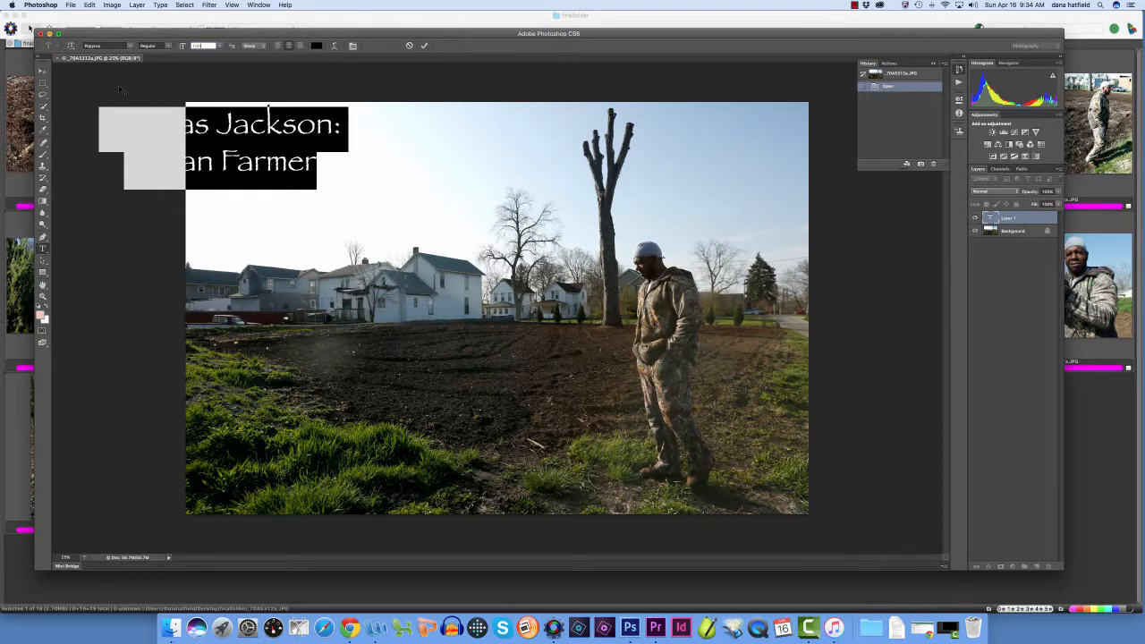
{"action": "left_click", "coordinate": [42, 71]}
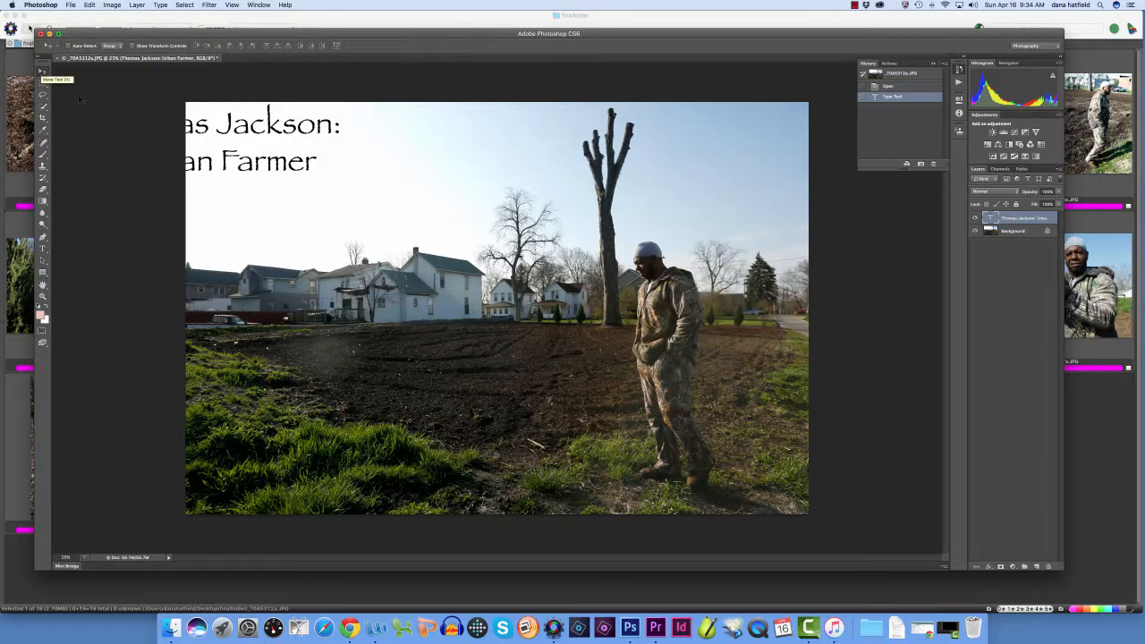
{"action": "left_click_drag", "start_coordinate": [220, 127], "coordinate": [358, 166]}
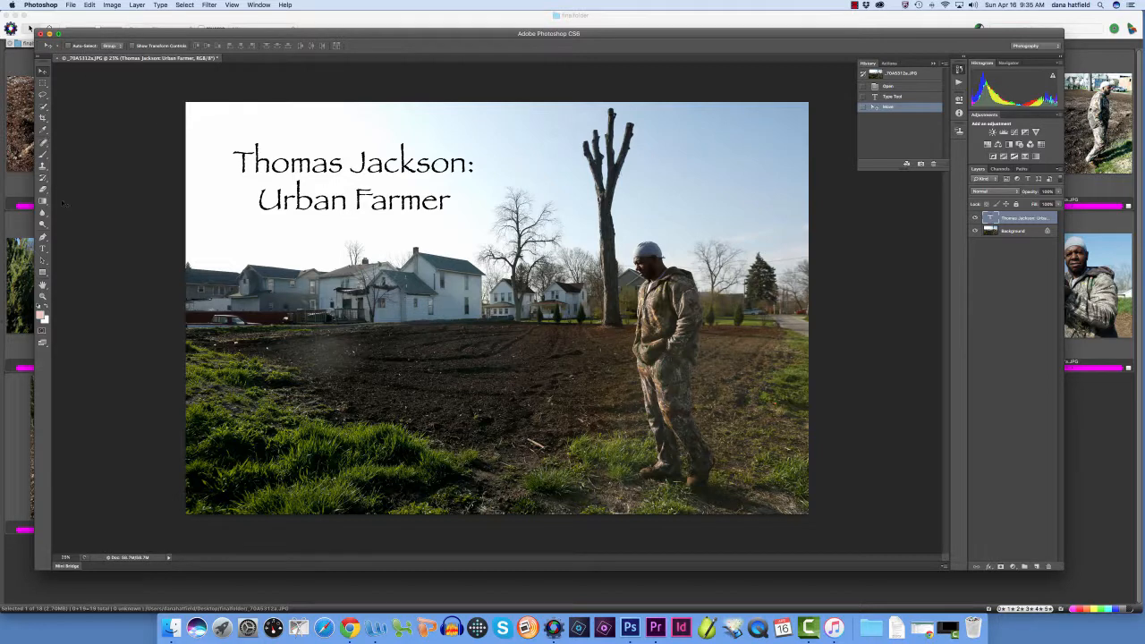
Recolor both title lines with the brown #4f432c sampled from the soil near the farmer, and commit the text edit
{"action": "left_click", "coordinate": [42, 248]}
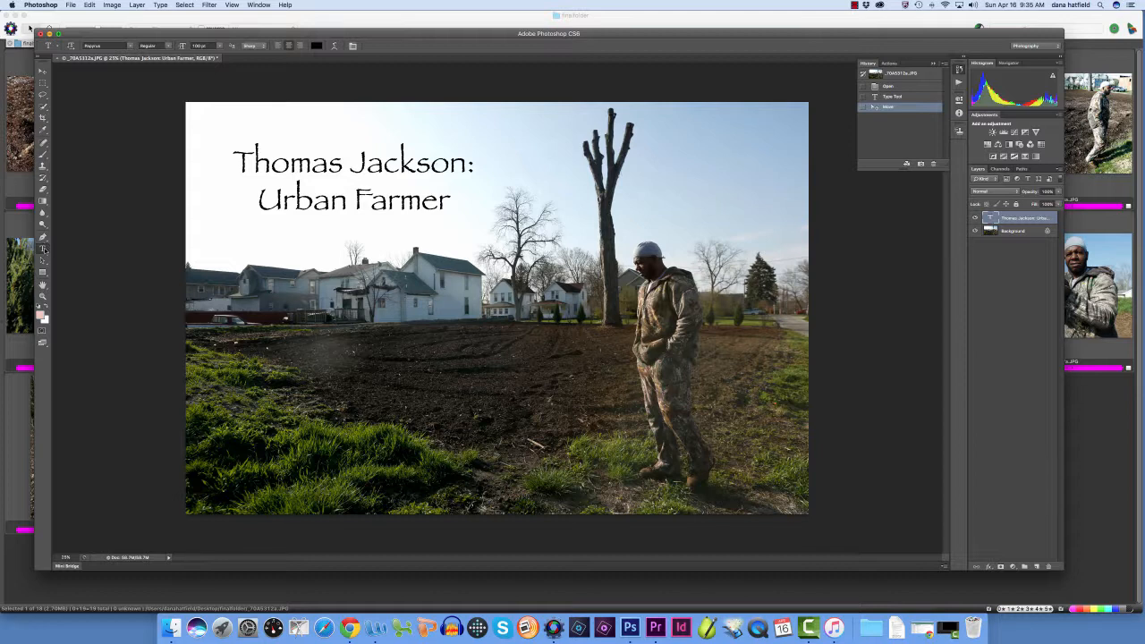
{"action": "left_click_drag", "start_coordinate": [236, 161], "coordinate": [452, 198]}
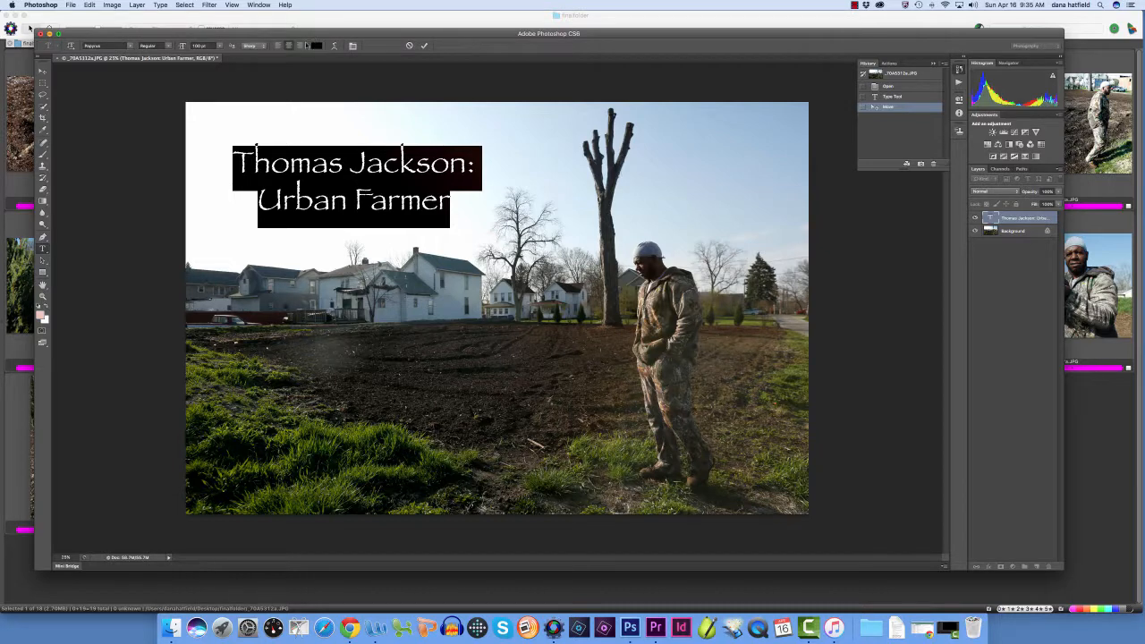
{"action": "left_click", "coordinate": [318, 47]}
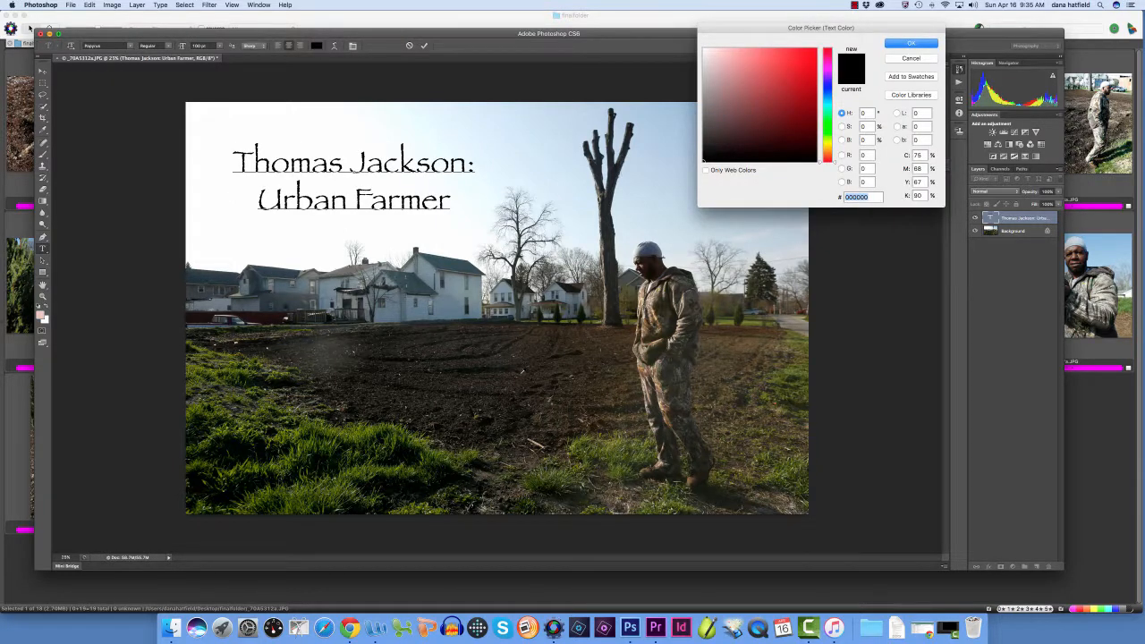
{"action": "left_click", "coordinate": [579, 372]}
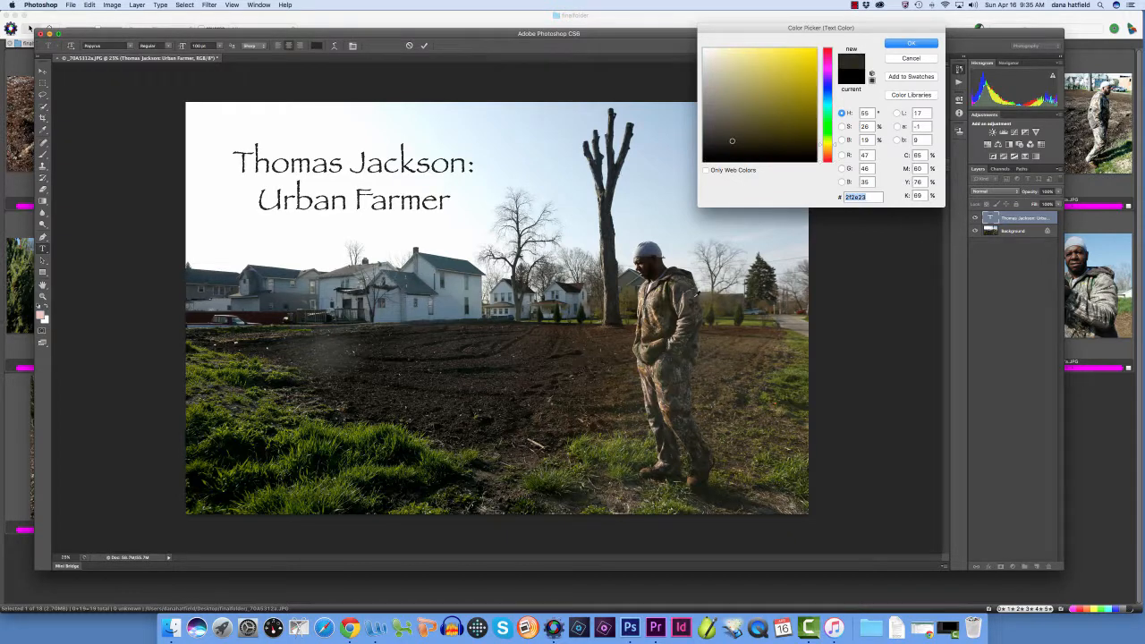
{"action": "left_click", "coordinate": [909, 44]}
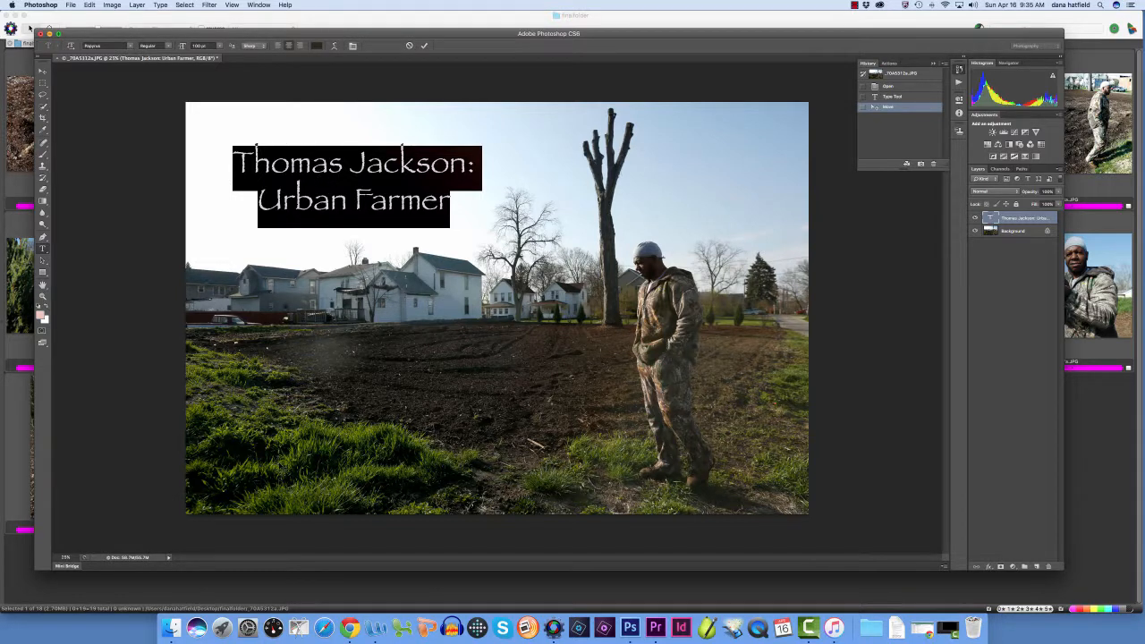
{"action": "left_click", "coordinate": [315, 47]}
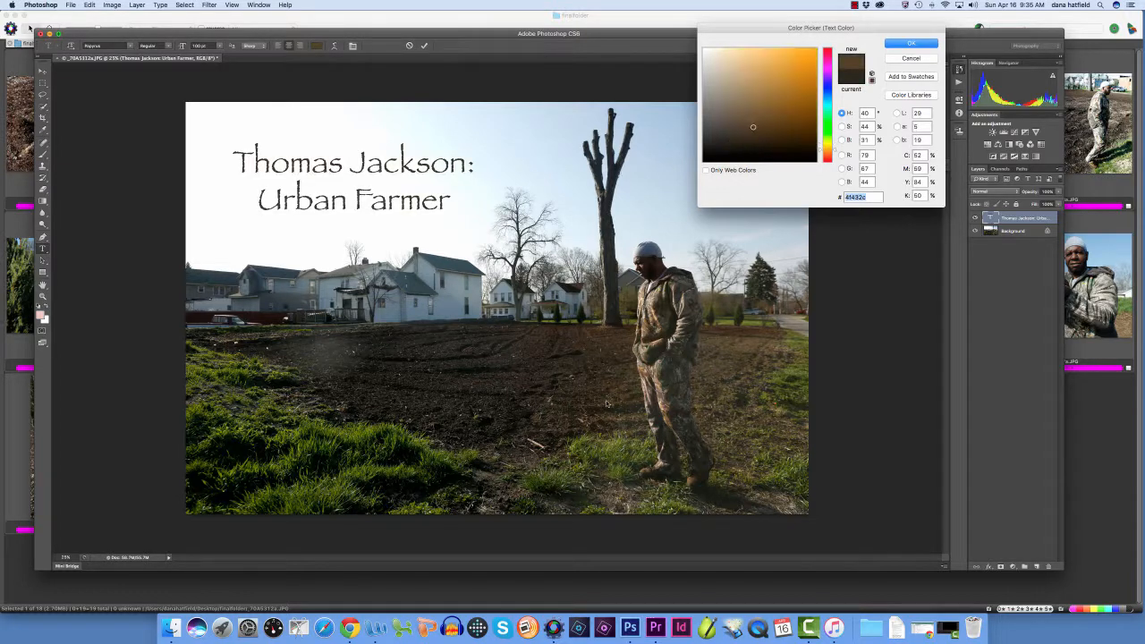
{"action": "left_click", "coordinate": [608, 405]}
{"action": "left_click", "coordinate": [904, 44]}
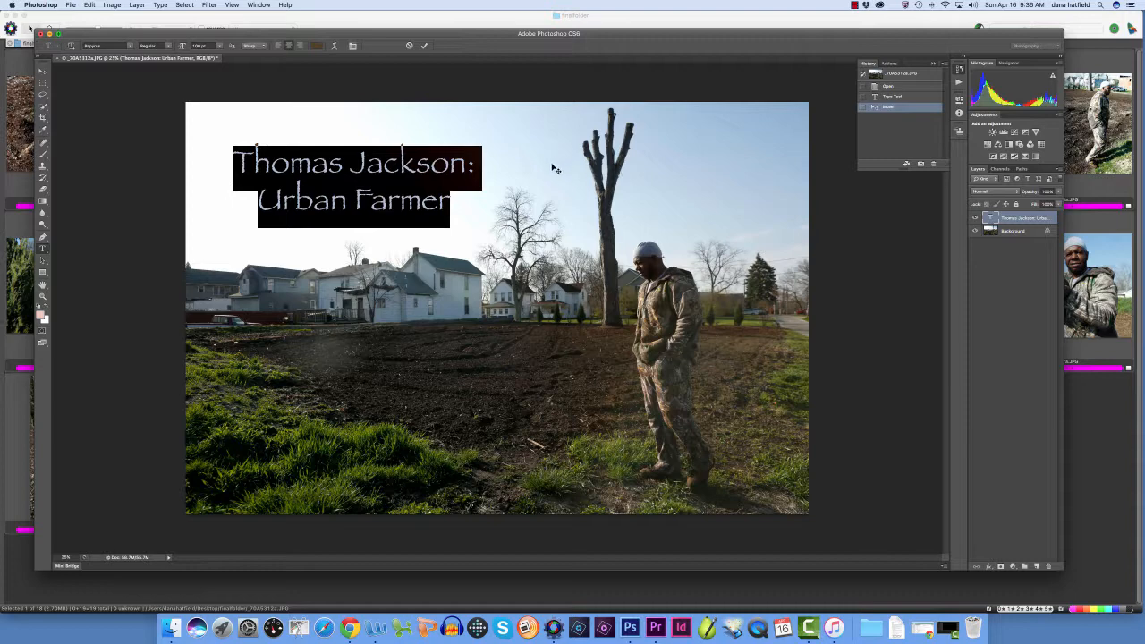
{"action": "left_click", "coordinate": [425, 46]}
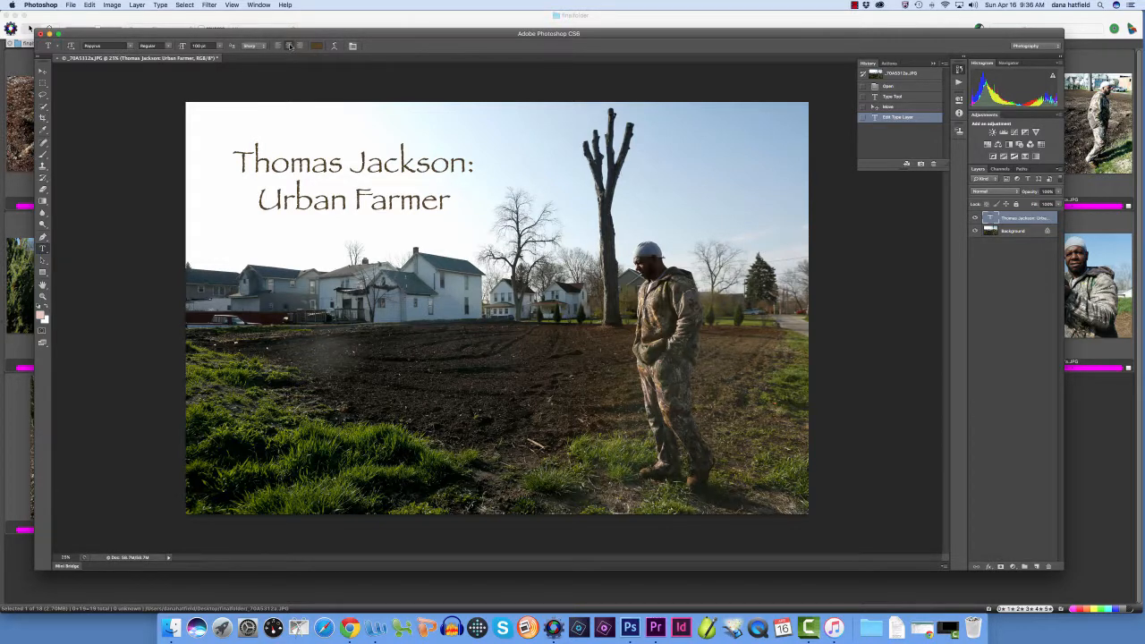
Save the titled photo as a High-quality JPEG copy named Title Slide.jpg in finalfolder
{"action": "left_click", "coordinate": [71, 5]}
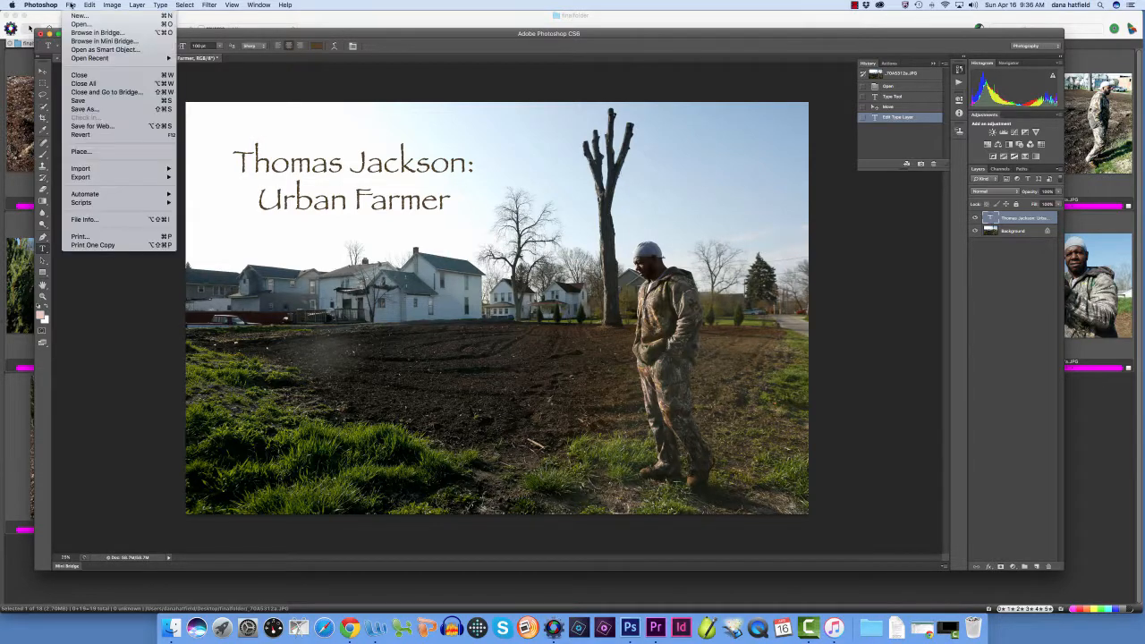
{"action": "left_click", "coordinate": [81, 101]}
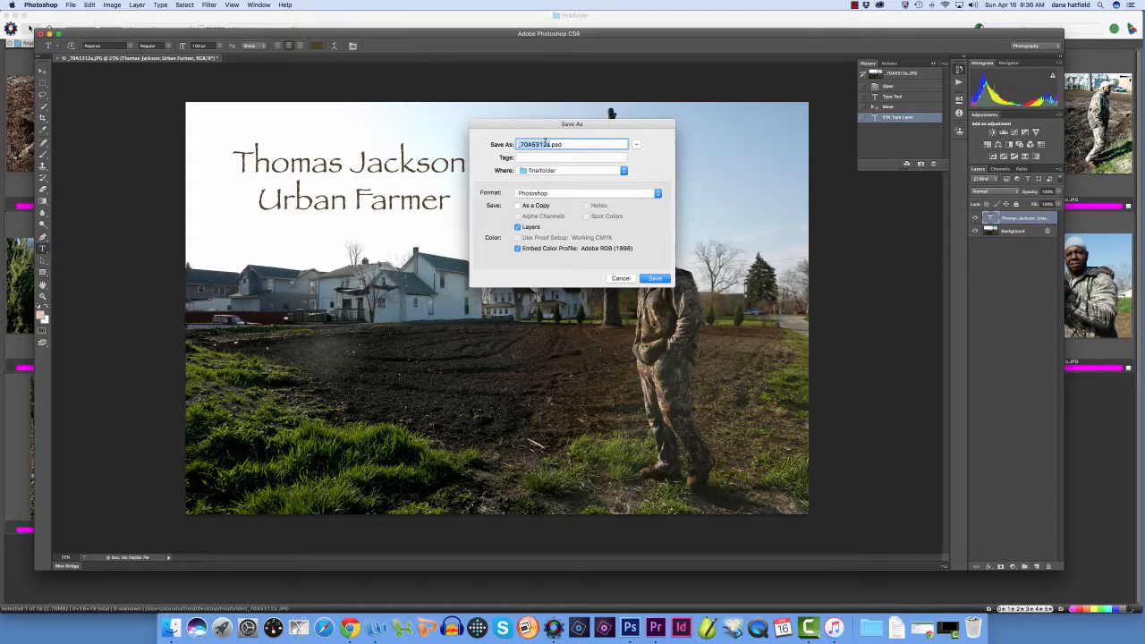
{"action": "type", "text": "Title Slide"}
{"action": "left_click", "coordinate": [539, 194]}
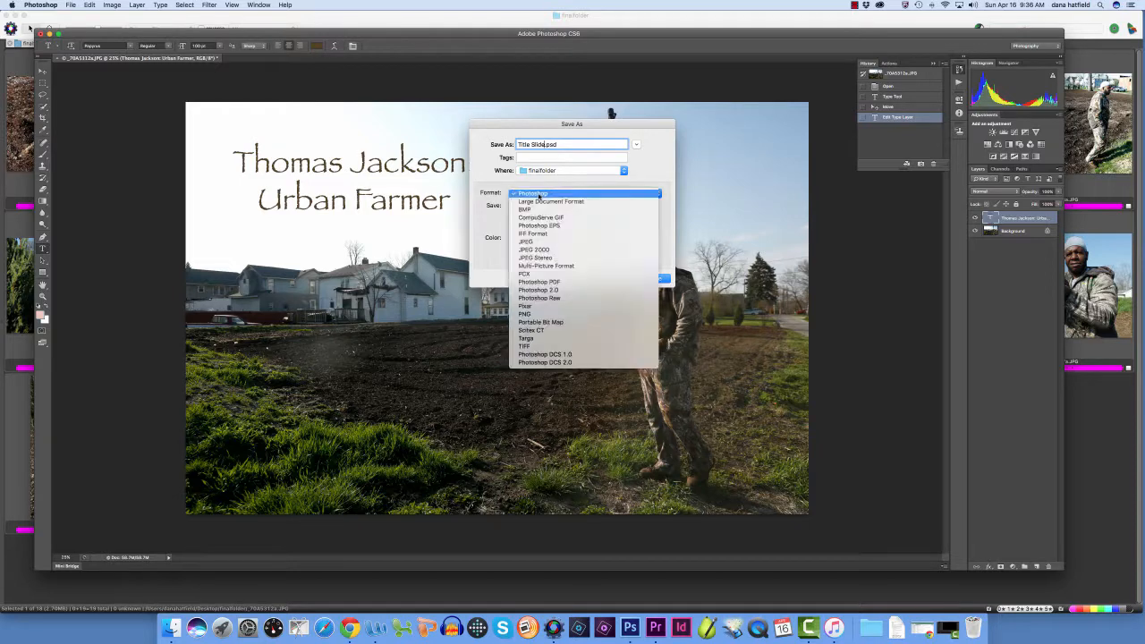
{"action": "left_click", "coordinate": [535, 241]}
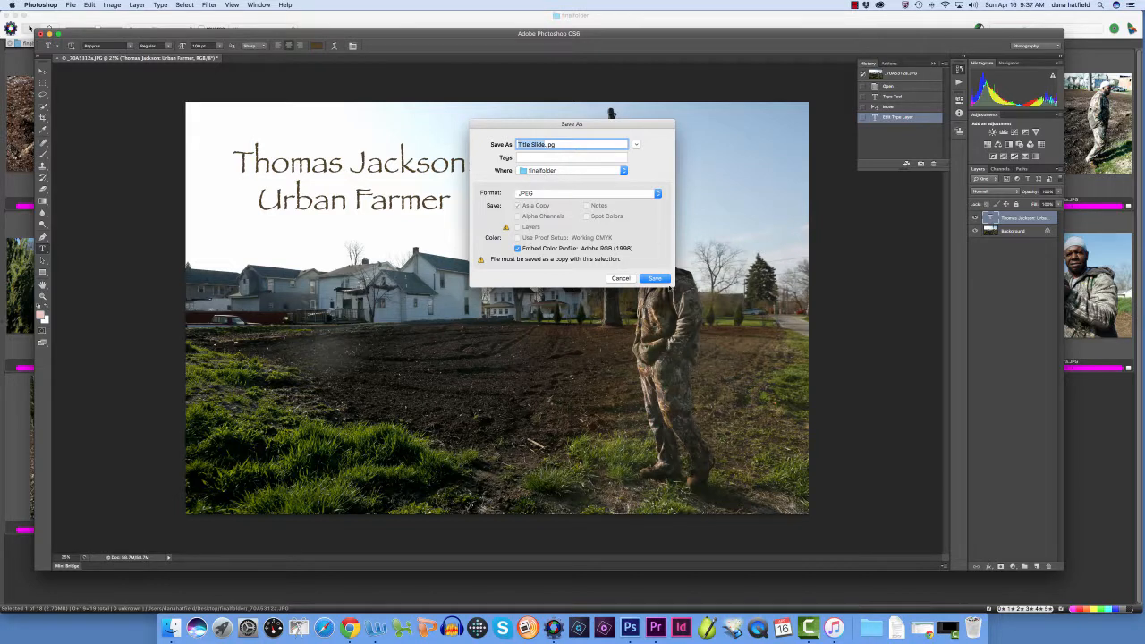
{"action": "left_click", "coordinate": [654, 277]}
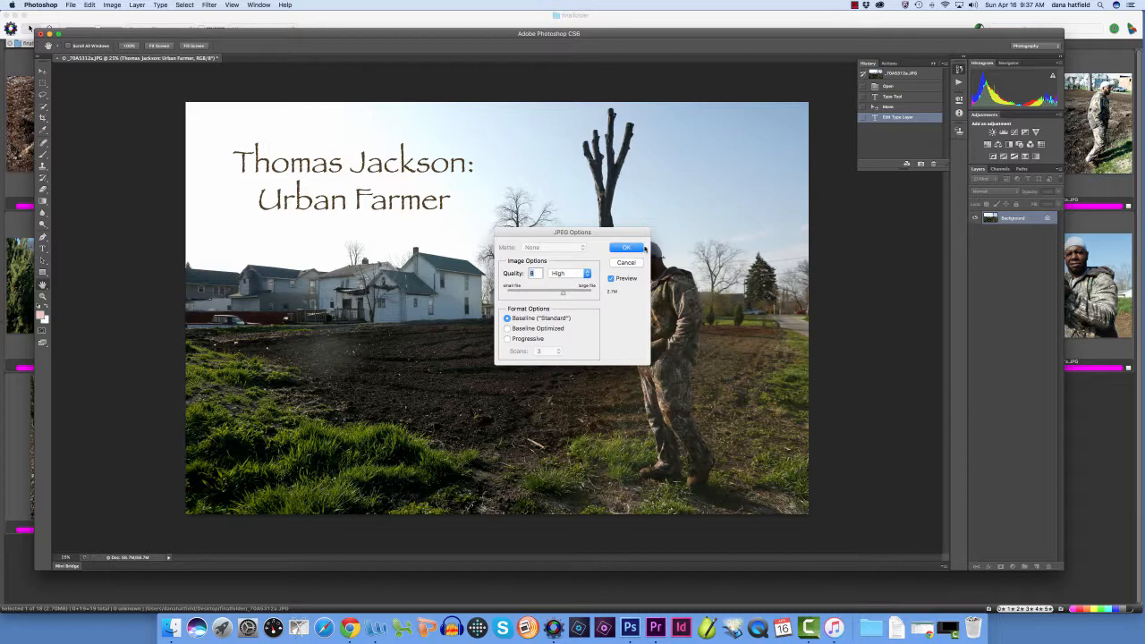
{"action": "left_click", "coordinate": [619, 249]}
Switch to Photo Mechanic and open _70A5359a.JPG, the empty mulched field with the log, in Photoshop
{"action": "left_click", "coordinate": [1115, 419]}
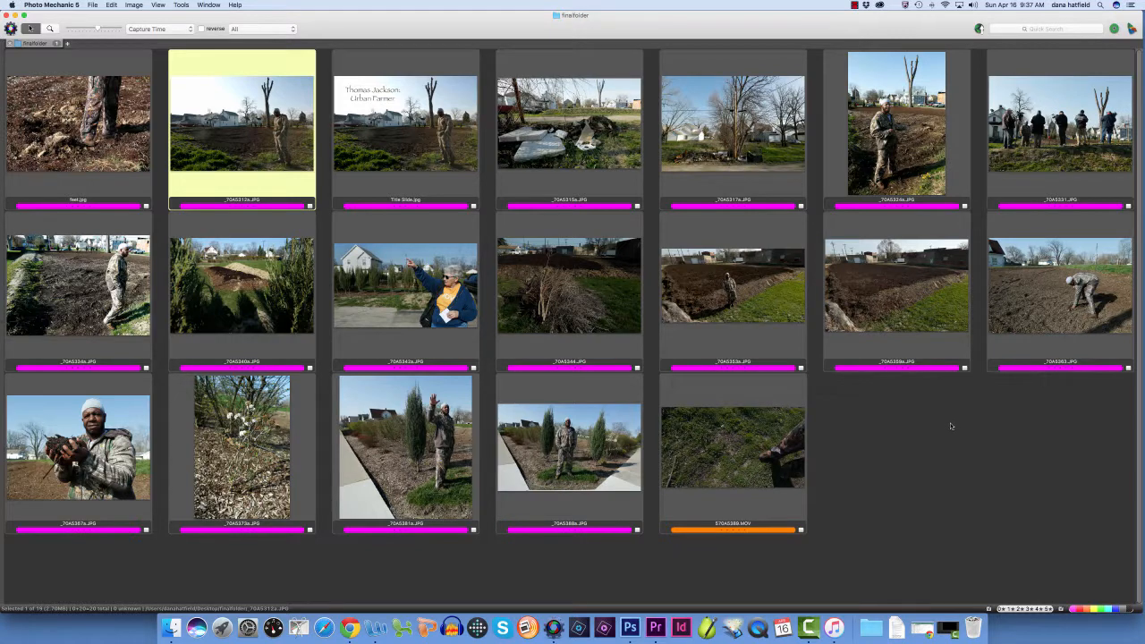
{"action": "mouse_move", "coordinate": [764, 459]}
{"action": "left_click", "coordinate": [924, 291]}
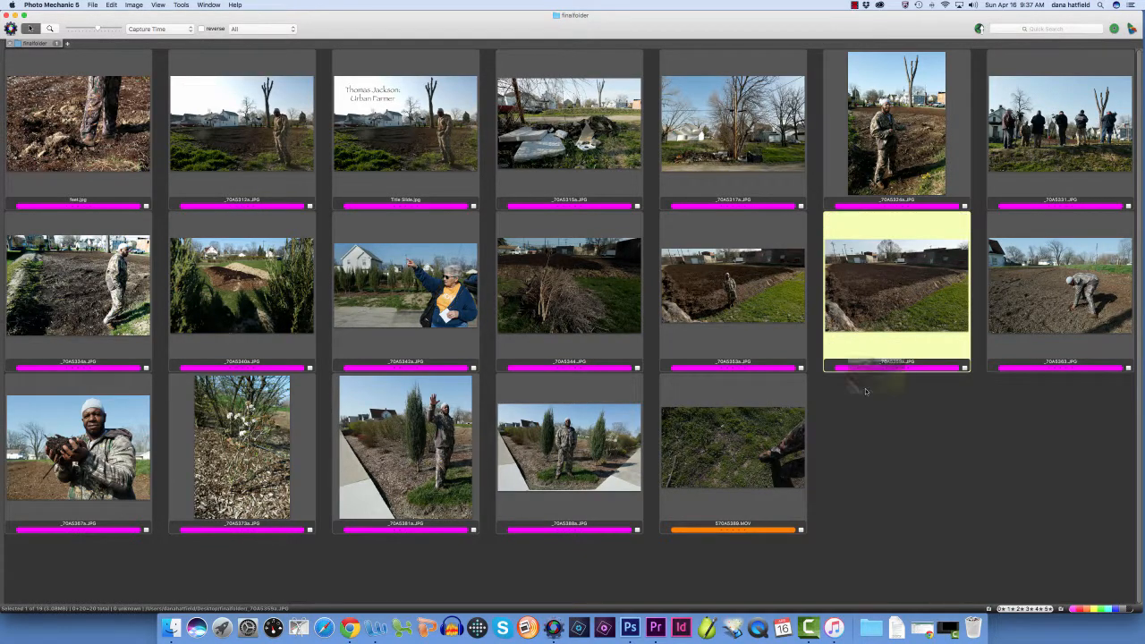
{"action": "left_click", "coordinate": [631, 614]}
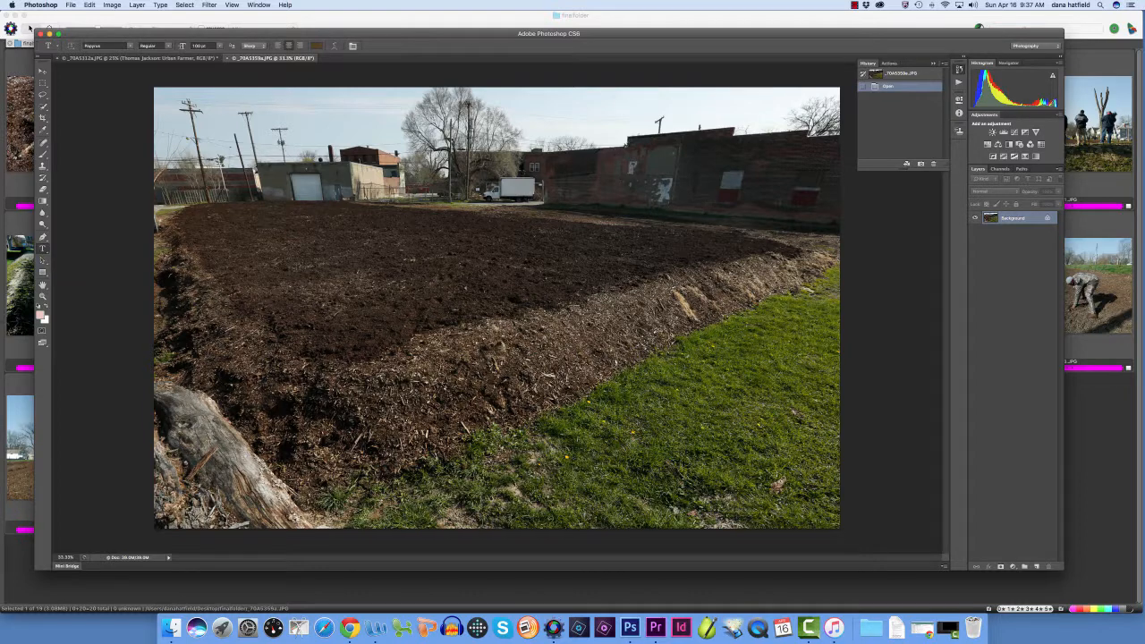
Set the Type tool to 72 pt and its color to the light gray #c6c8bb sampled from the log
{"action": "left_click", "coordinate": [218, 47]}
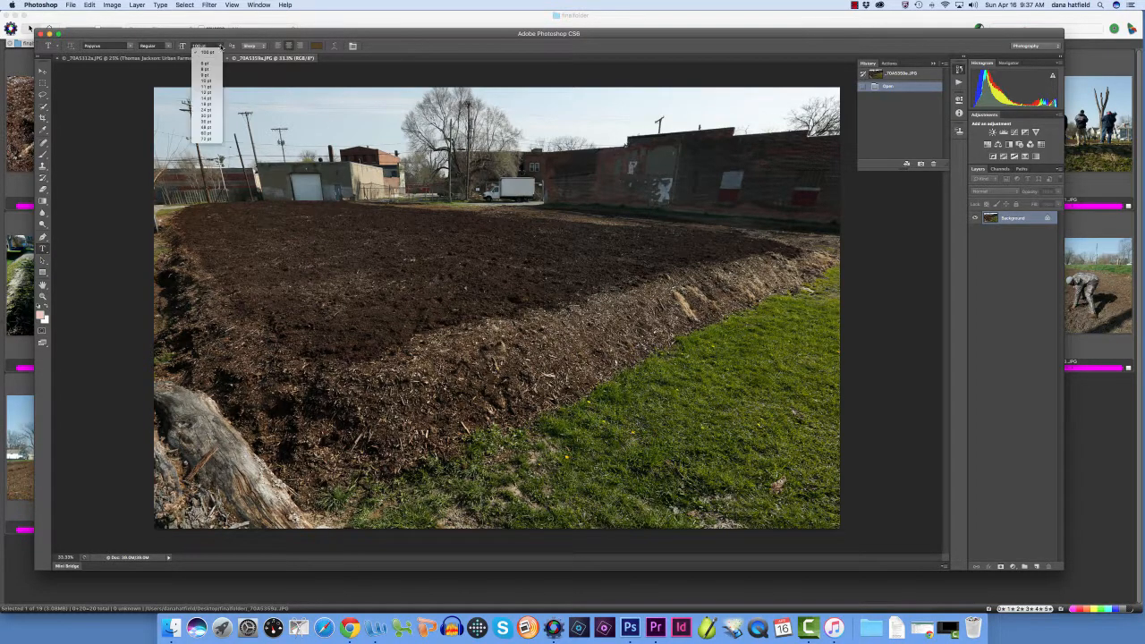
{"action": "left_click", "coordinate": [207, 139]}
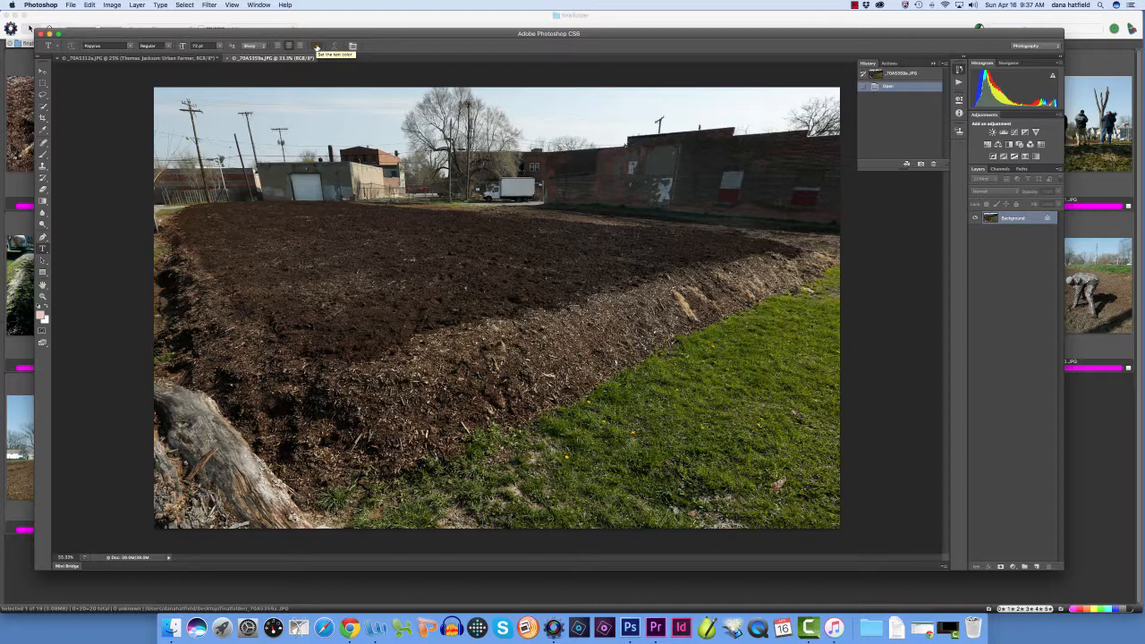
{"action": "left_click", "coordinate": [317, 46]}
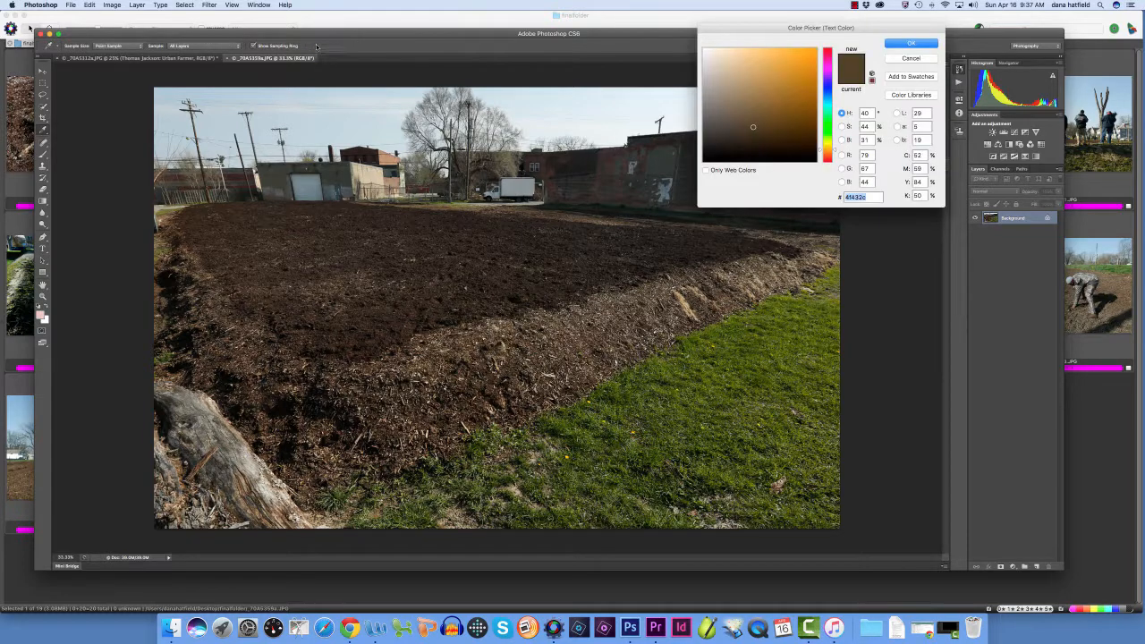
{"action": "left_click", "coordinate": [252, 464]}
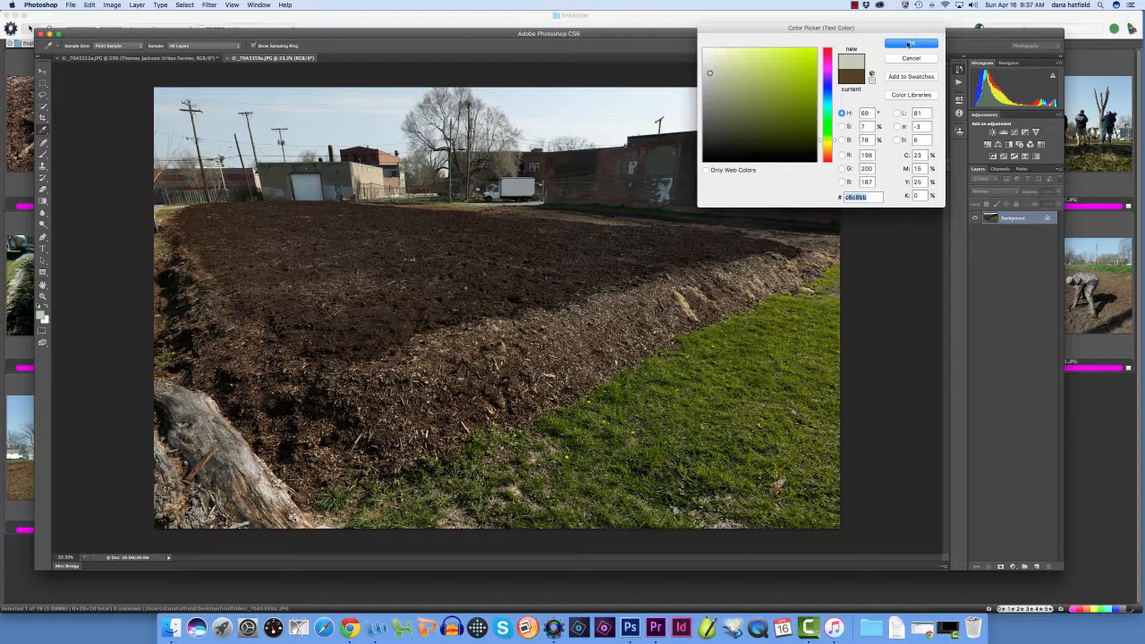
{"action": "left_click", "coordinate": [911, 43]}
Add the credit text "Photos by you" on the dark soil near the field's upper left, and start a second line
{"action": "left_click", "coordinate": [258, 231]}
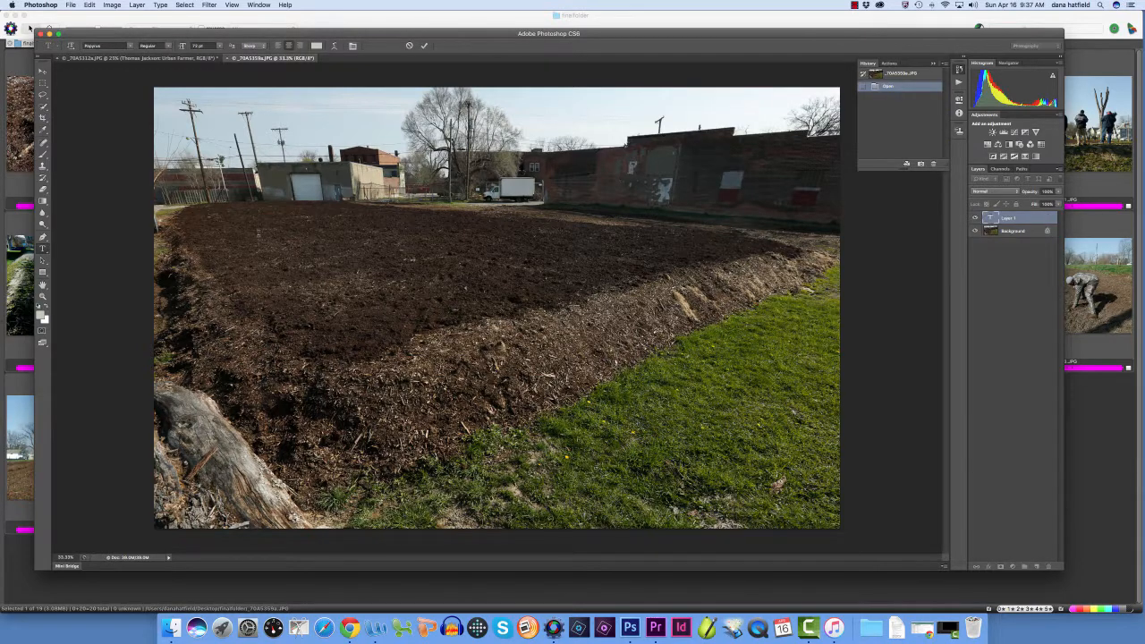
{"action": "type", "text": "PHoto"}
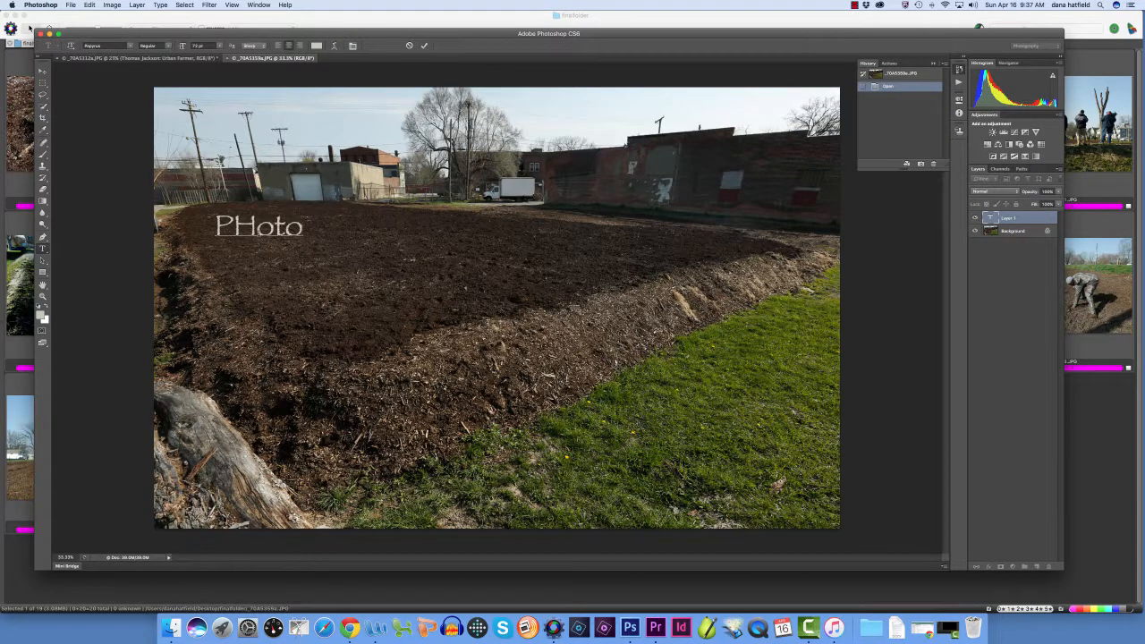
{"action": "type", "text": "s by"}
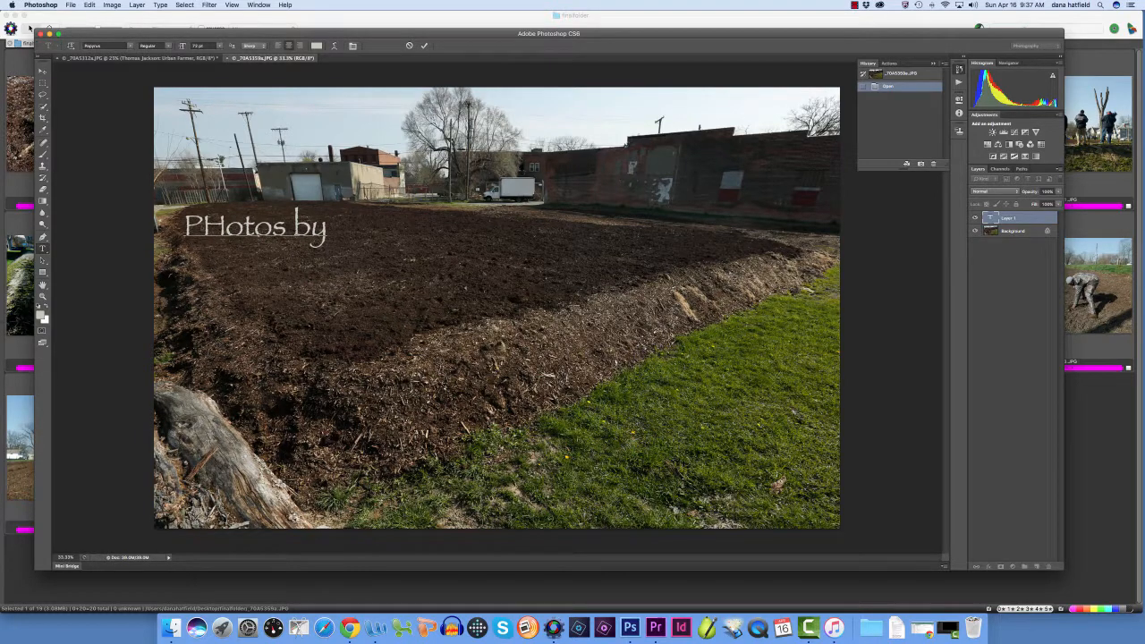
{"action": "key", "text": "Delete"}
{"action": "type", "text": "h"}
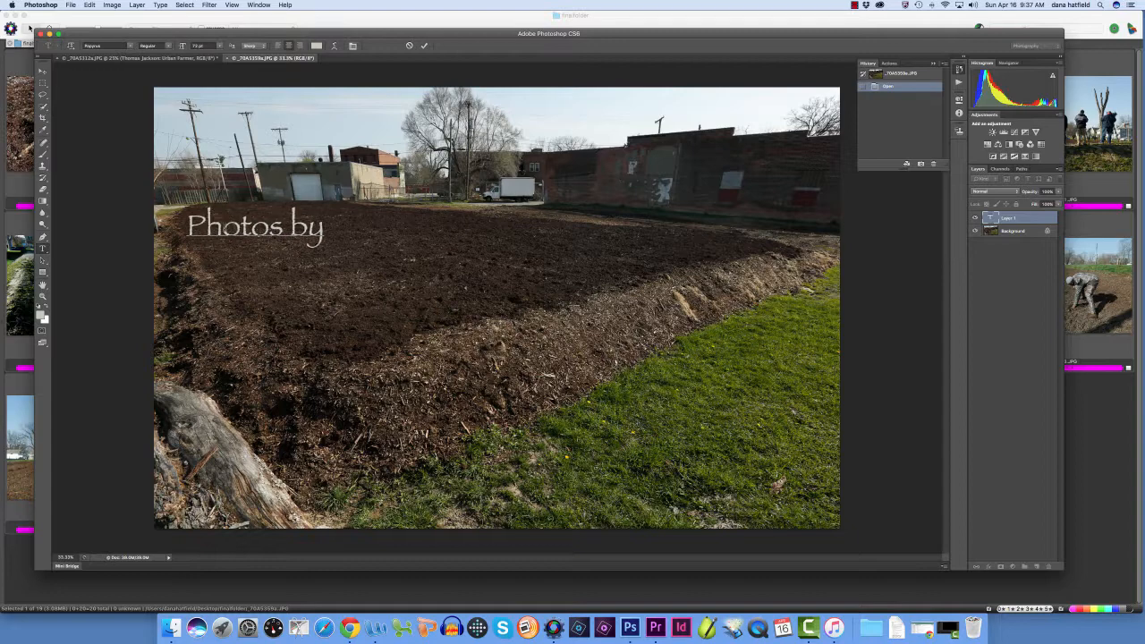
{"action": "left_click", "coordinate": [326, 231]}
{"action": "type", "text": "you"}
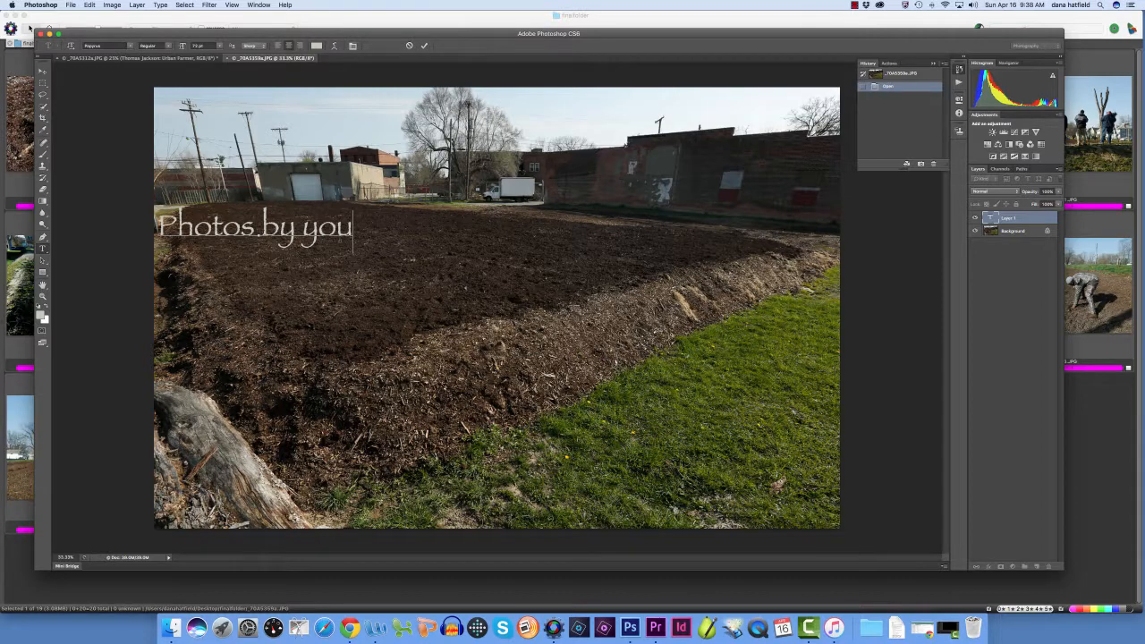
{"action": "key", "text": "Return"}
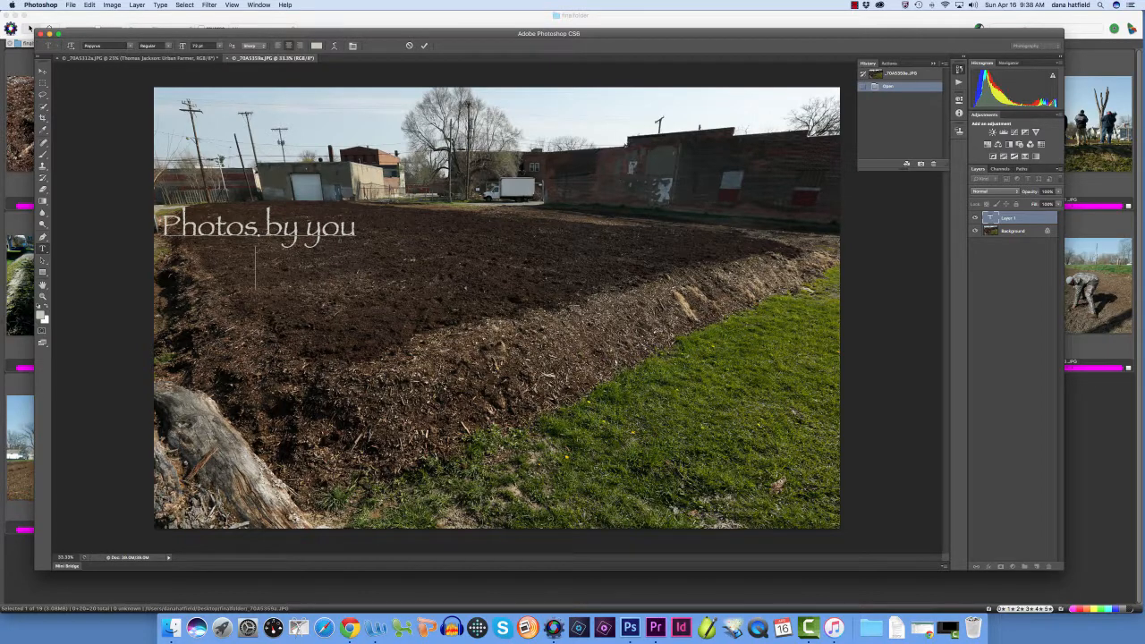
Insert "and production" between "Photos" and "by" in the credit text
{"action": "key", "text": "Up"}
{"action": "type", "text": "and"}
{"action": "type", "text": " product"}
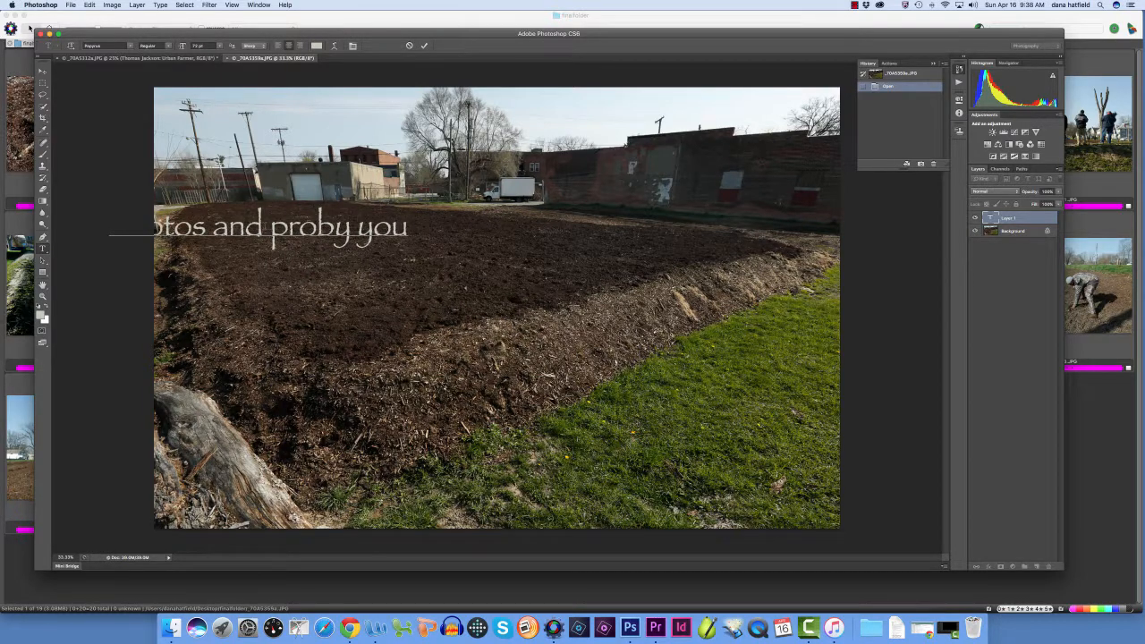
{"action": "type", "text": "ioin"}
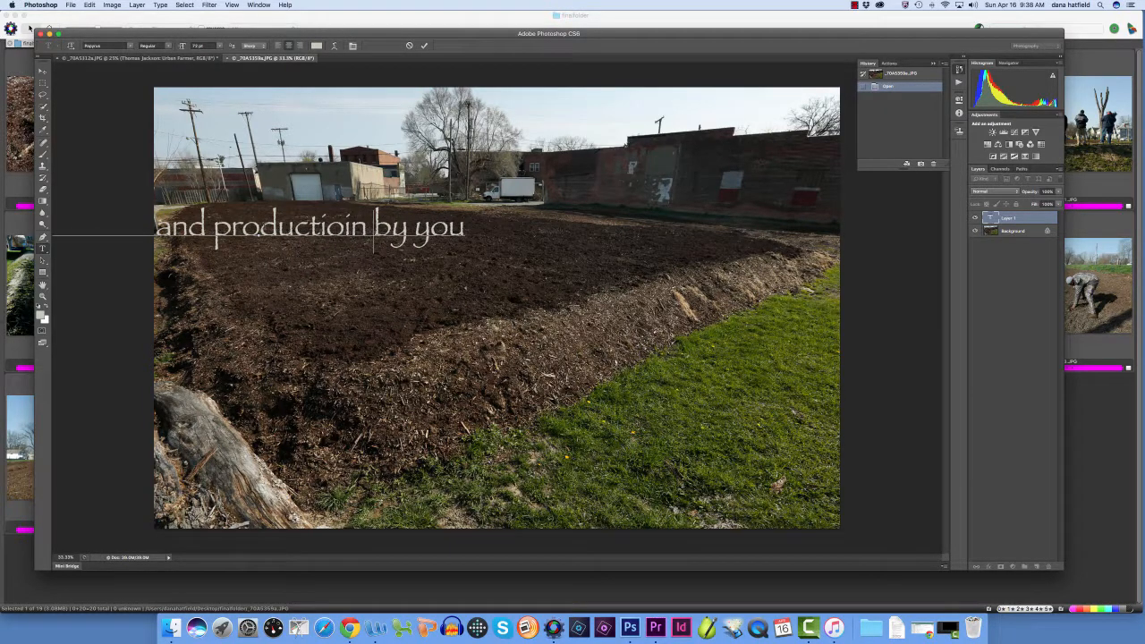
{"action": "key", "text": "BackSpace"}
{"action": "key", "text": "BackSpace"}
{"action": "key", "text": "BackSpace"}
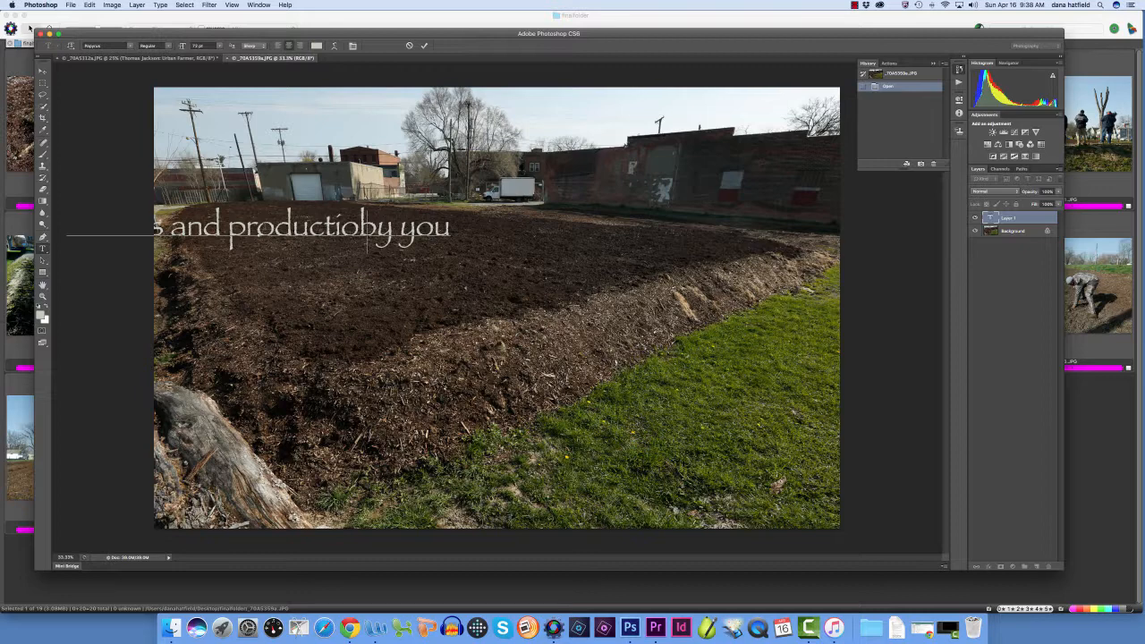
{"action": "type", "text": "n"}
Replace "you" at the end of the credit line with the photographer's full name
{"action": "key", "text": "Right"}
{"action": "key", "text": "Right"}
{"action": "key", "text": "Right"}
{"action": "key", "text": "shift+Right"}
{"action": "key", "text": "shift+Right"}
{"action": "key", "text": "shift+Right"}
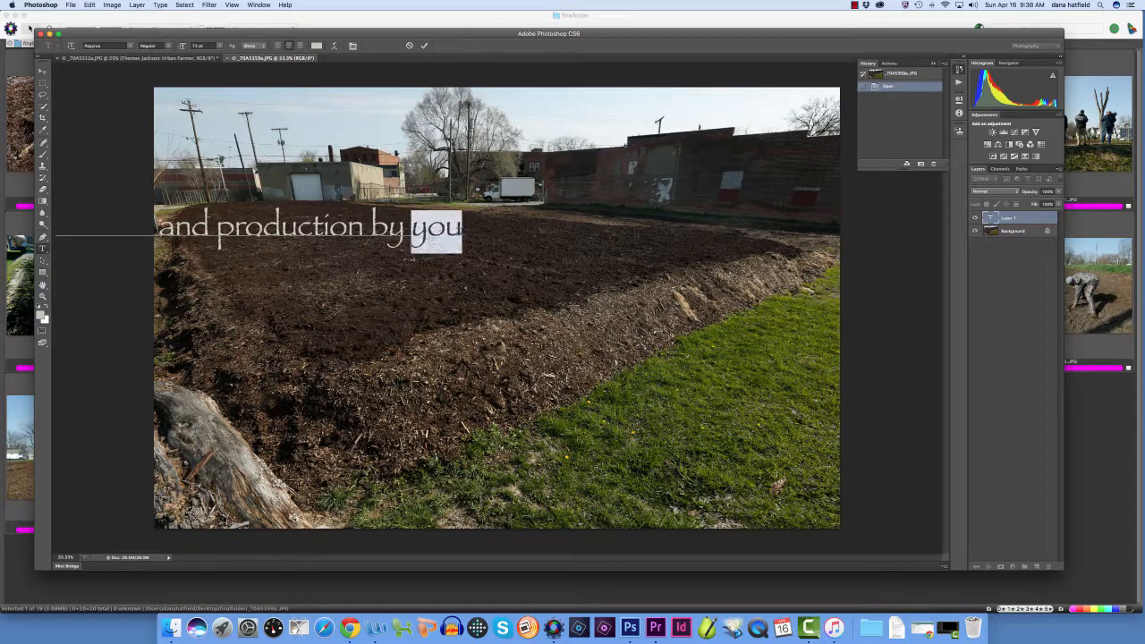
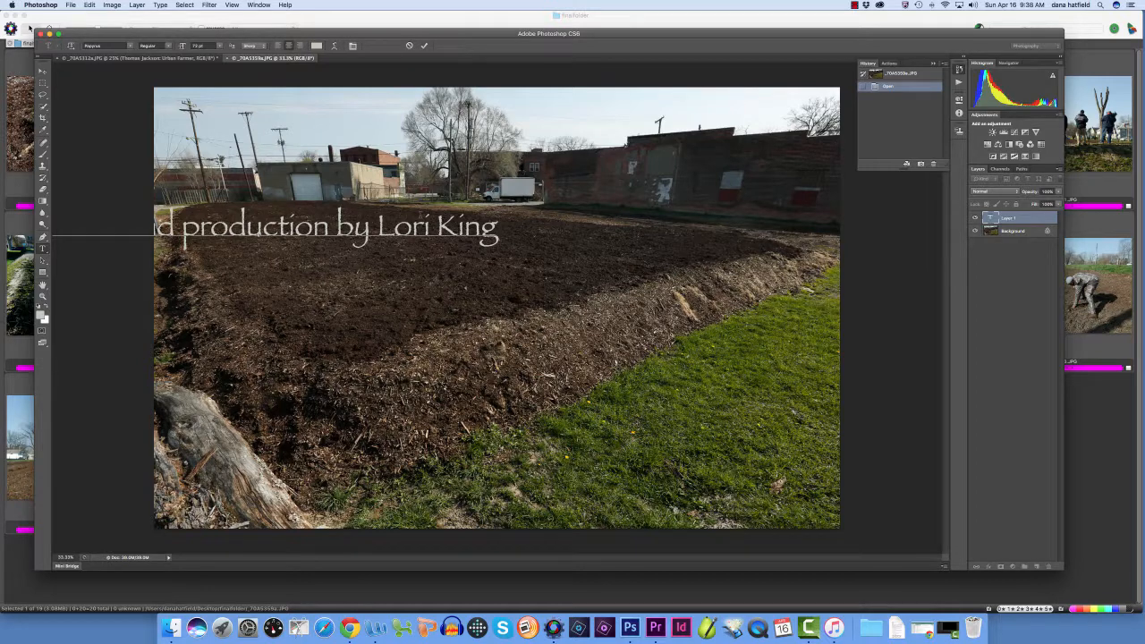
Commit the credit text and move it fully into the photo, over the dark soil in the upper part of the field
{"action": "key", "text": "super+Return"}
{"action": "key", "text": "v"}
{"action": "left_click_drag", "start_coordinate": [254, 218], "coordinate": [434, 224]}
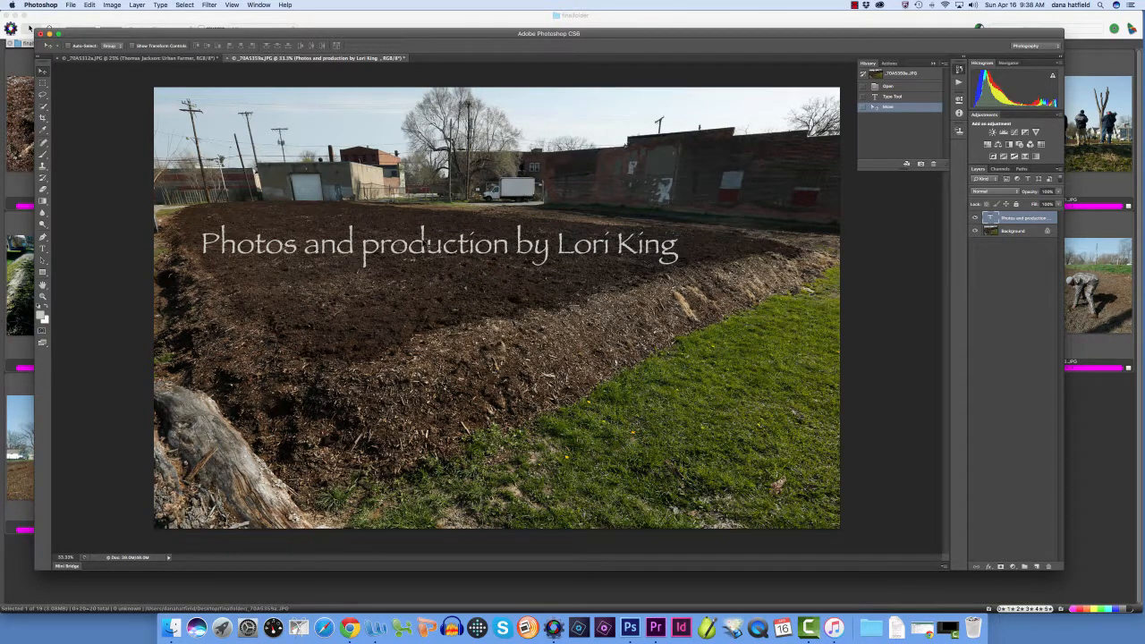
Add a separate text layer reading "Music by Incompetech" and place it just below the photo and production credit
{"action": "left_click", "coordinate": [43, 249]}
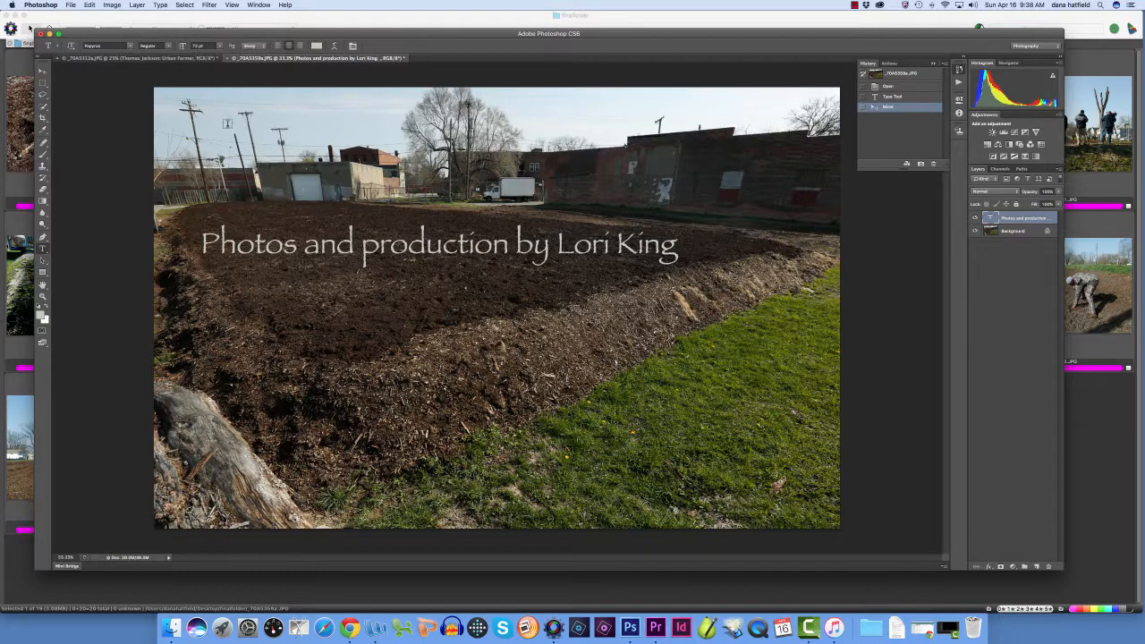
{"action": "left_click", "coordinate": [268, 279]}
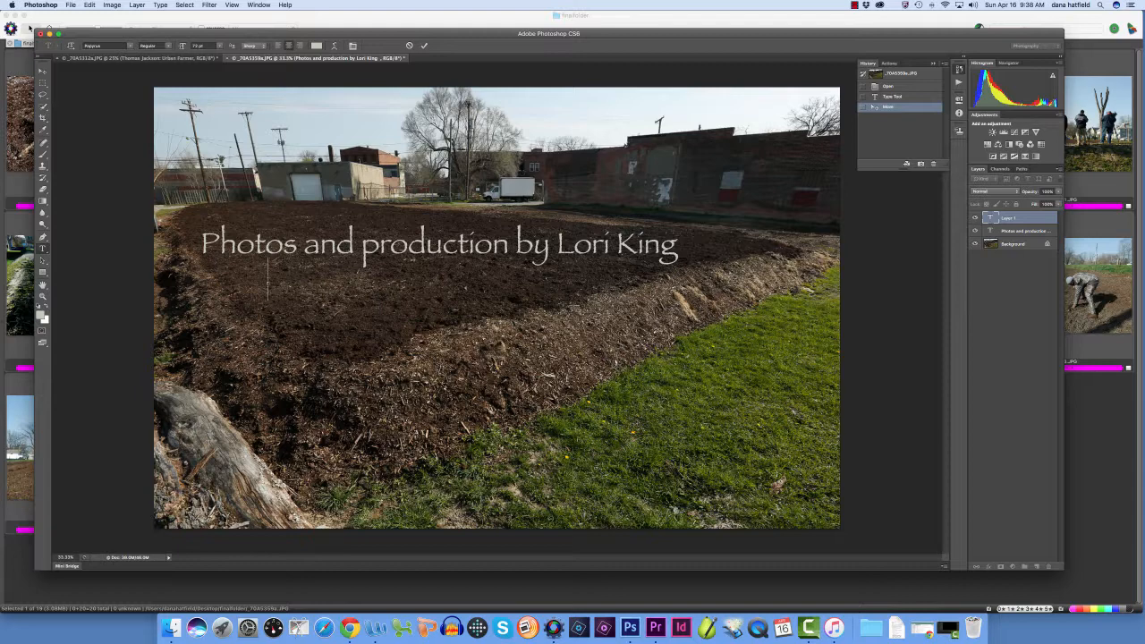
{"action": "type", "text": "Music by Inco "}
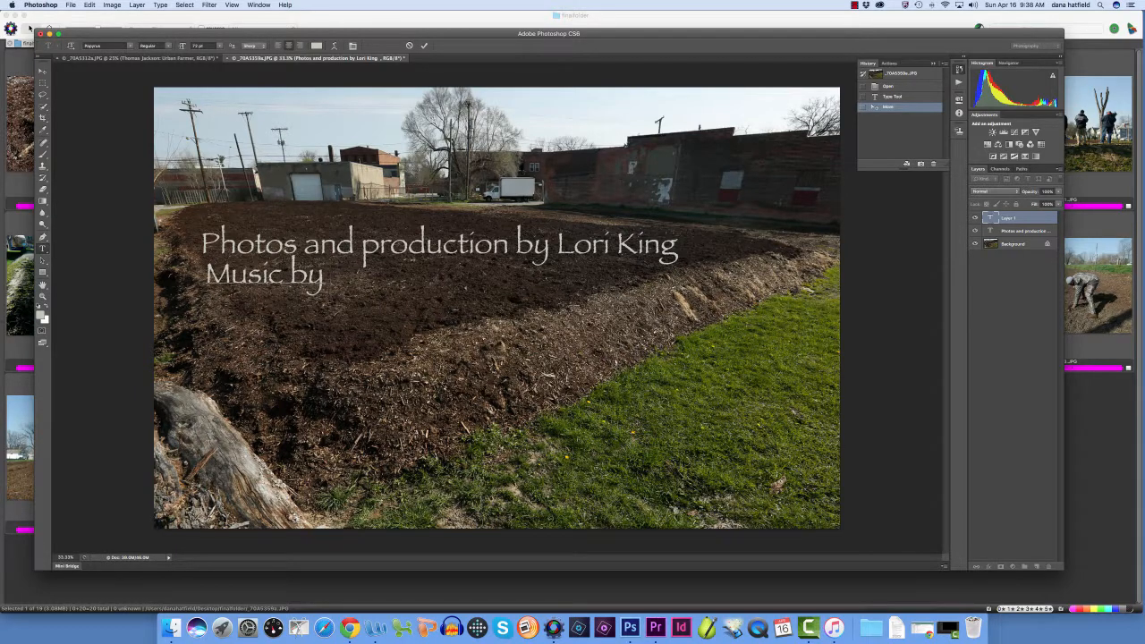
{"action": "type", "text": "mp"}
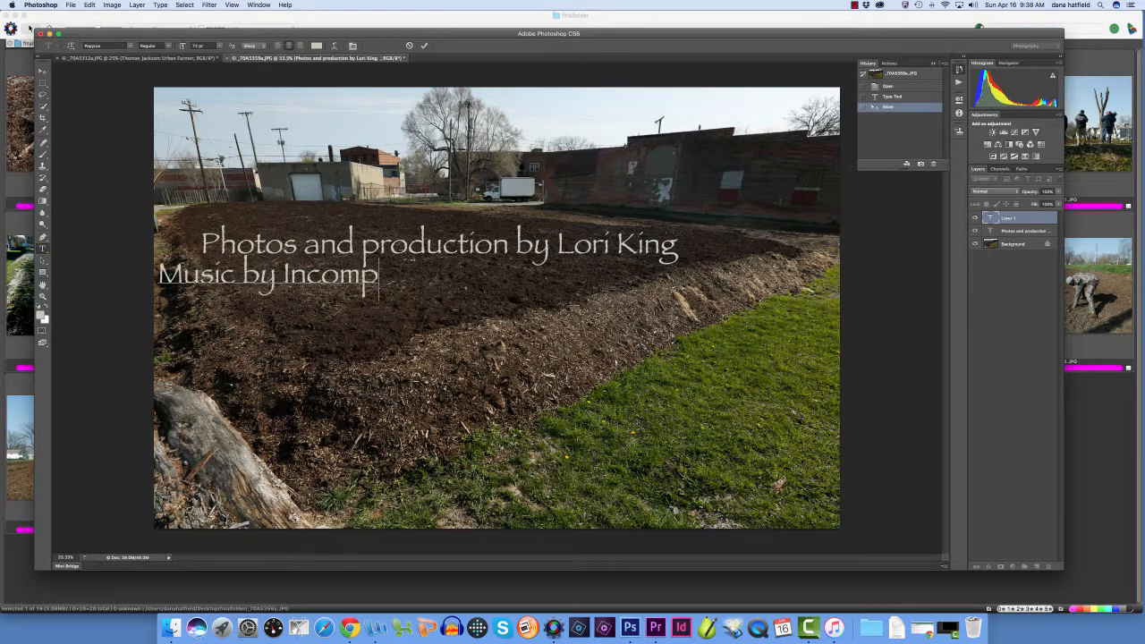
{"action": "type", "text": "etech"}
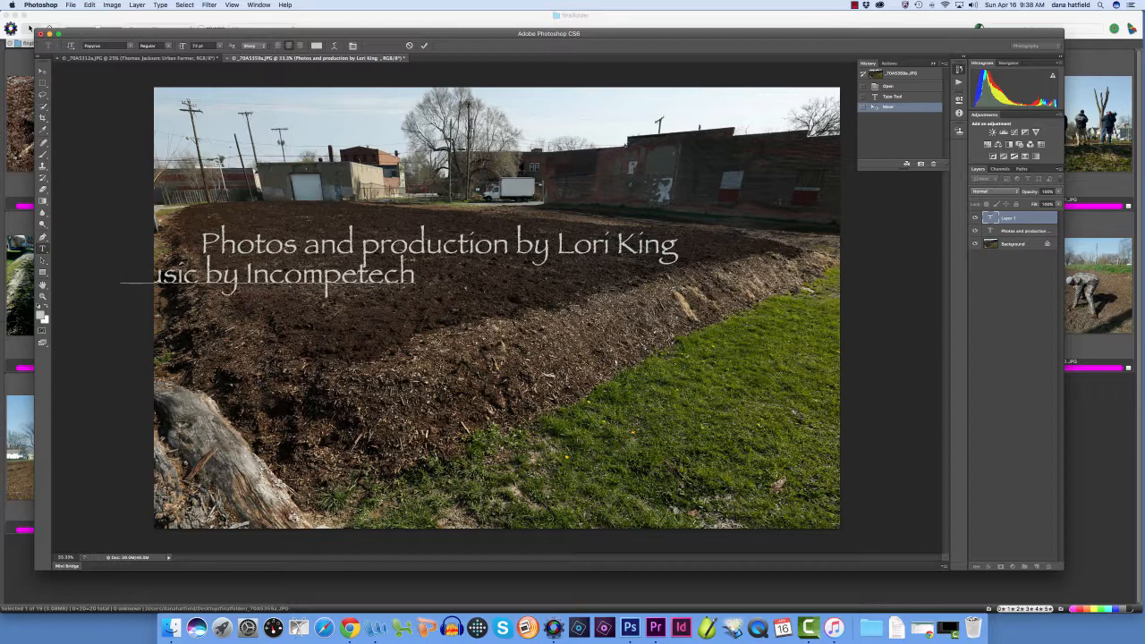
{"action": "left_click", "coordinate": [42, 69]}
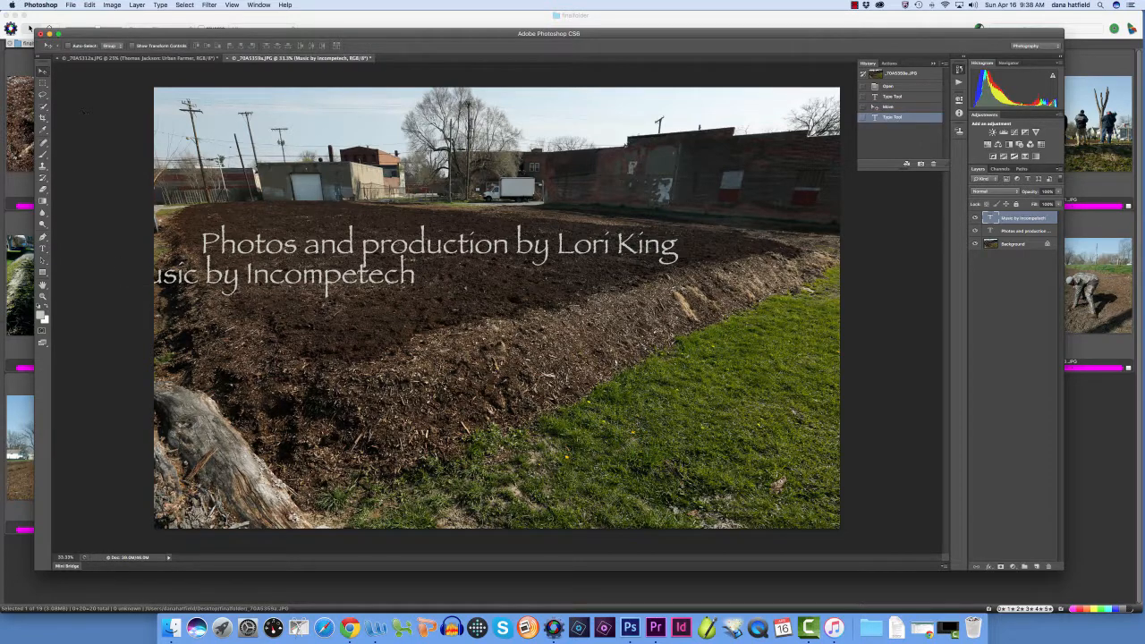
{"action": "left_click_drag", "start_coordinate": [272, 280], "coordinate": [384, 288]}
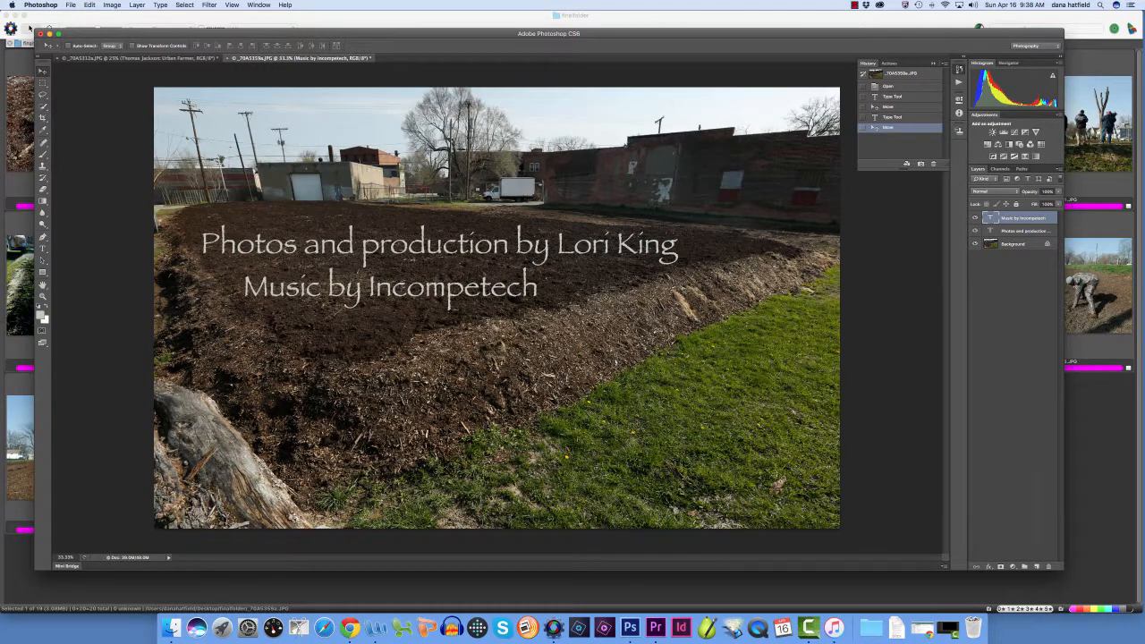
Save the credit photo as a JPEG copy named End Slide.jpg in finalfolder
{"action": "left_click", "coordinate": [71, 5]}
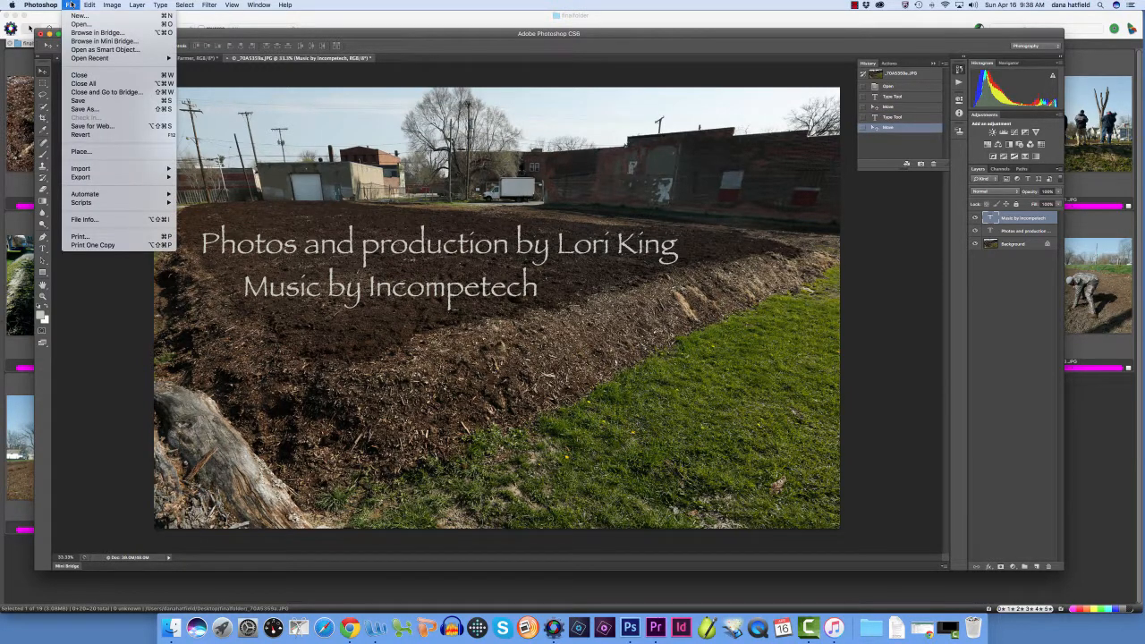
{"action": "left_click", "coordinate": [78, 101]}
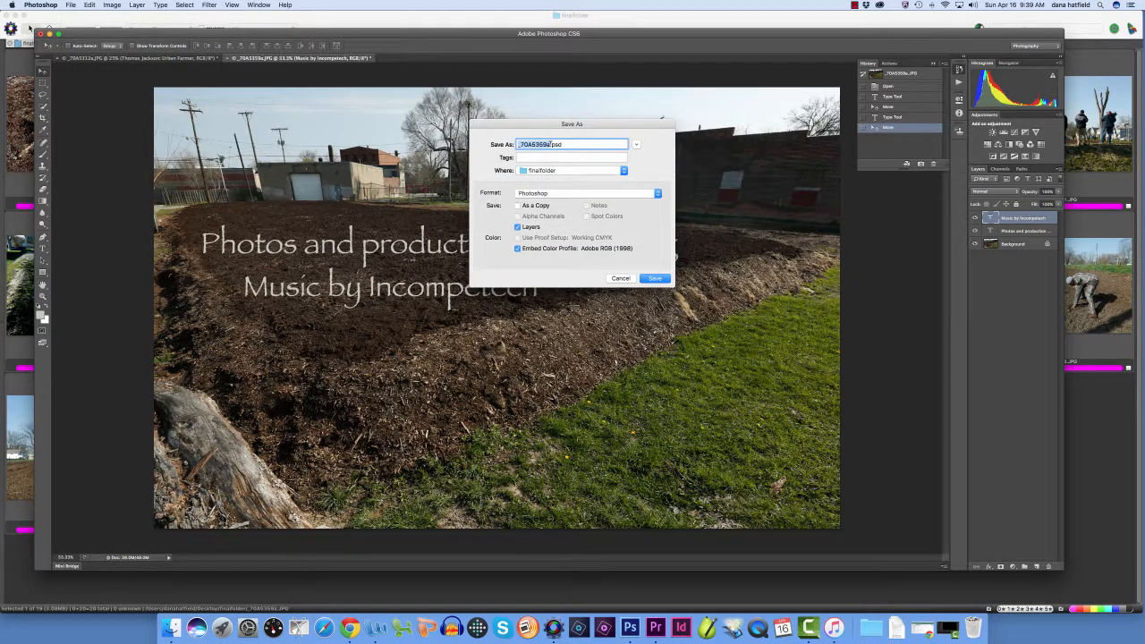
{"action": "type", "text": "End Slide"}
{"action": "left_click", "coordinate": [537, 193]}
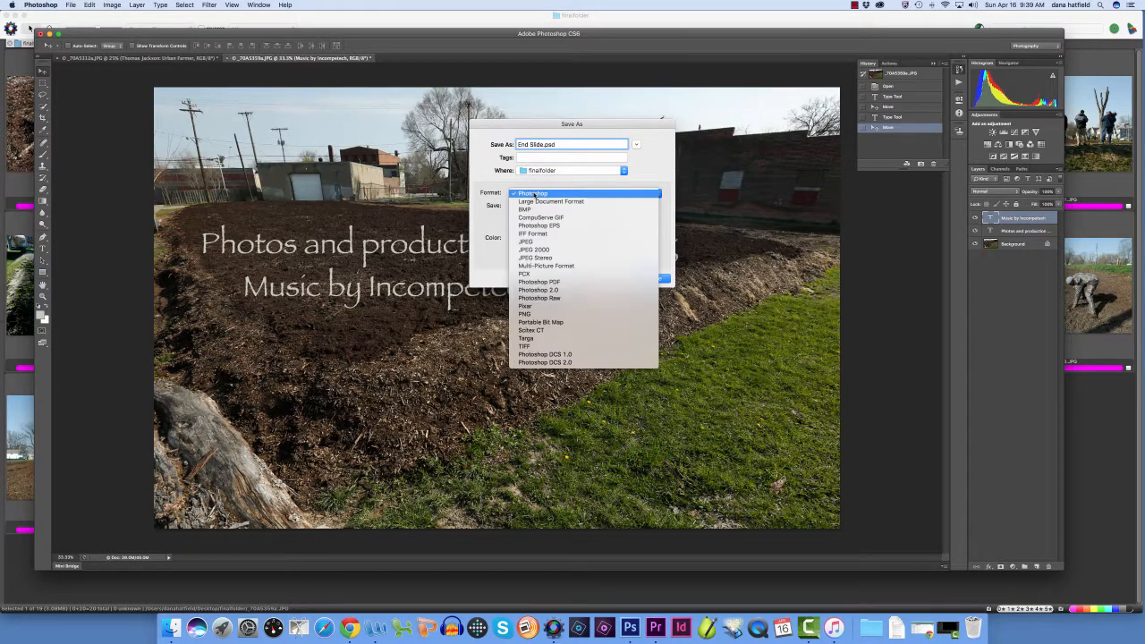
{"action": "left_click", "coordinate": [533, 242]}
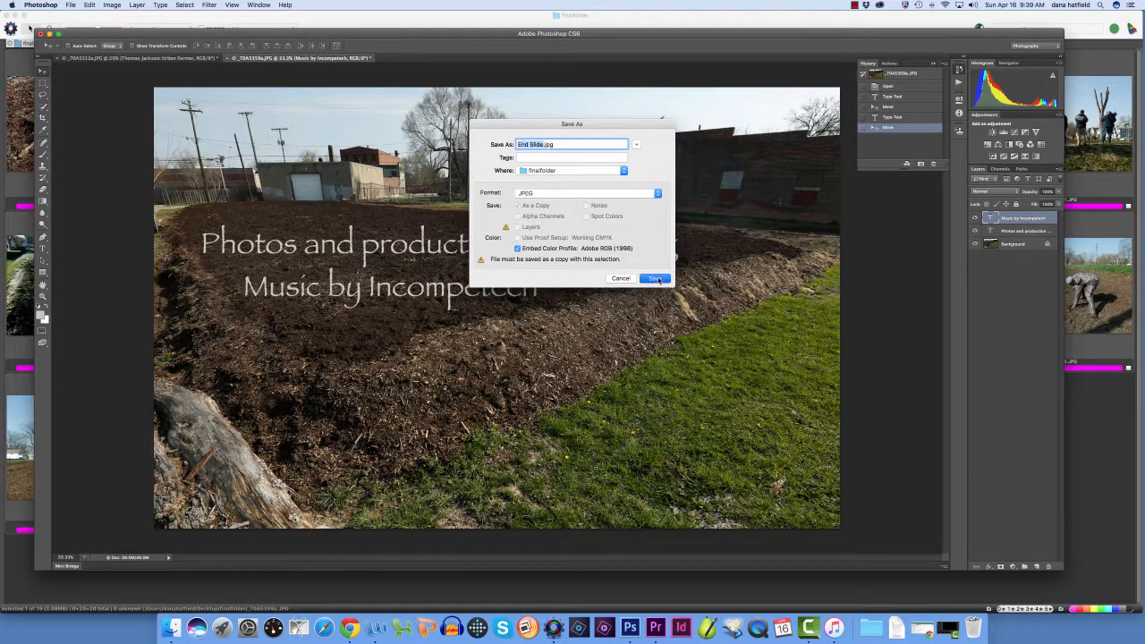
{"action": "left_click", "coordinate": [657, 280]}
{"action": "left_click", "coordinate": [626, 250]}
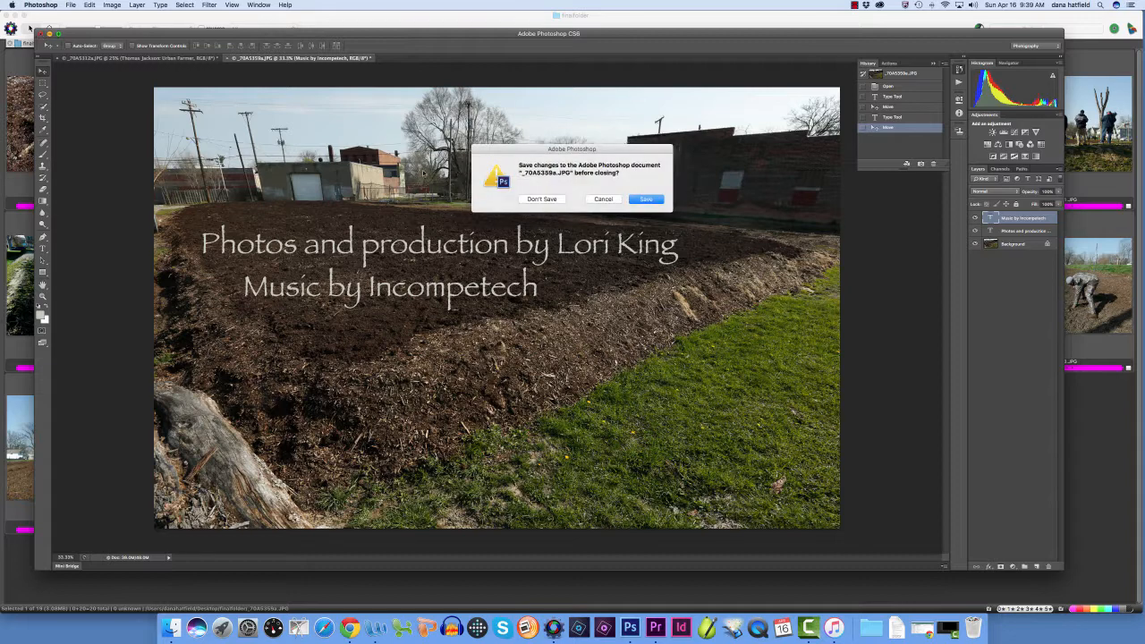
Close both slide documents in Photoshop without saving changes to the original photos
{"action": "left_click", "coordinate": [653, 200]}
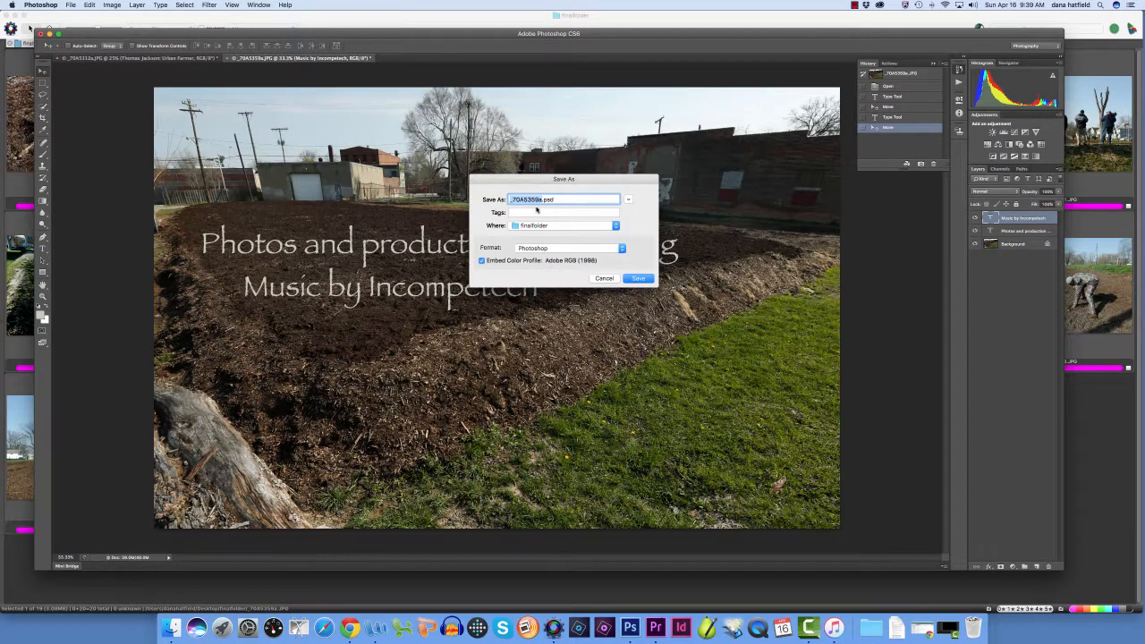
{"action": "left_click", "coordinate": [598, 279]}
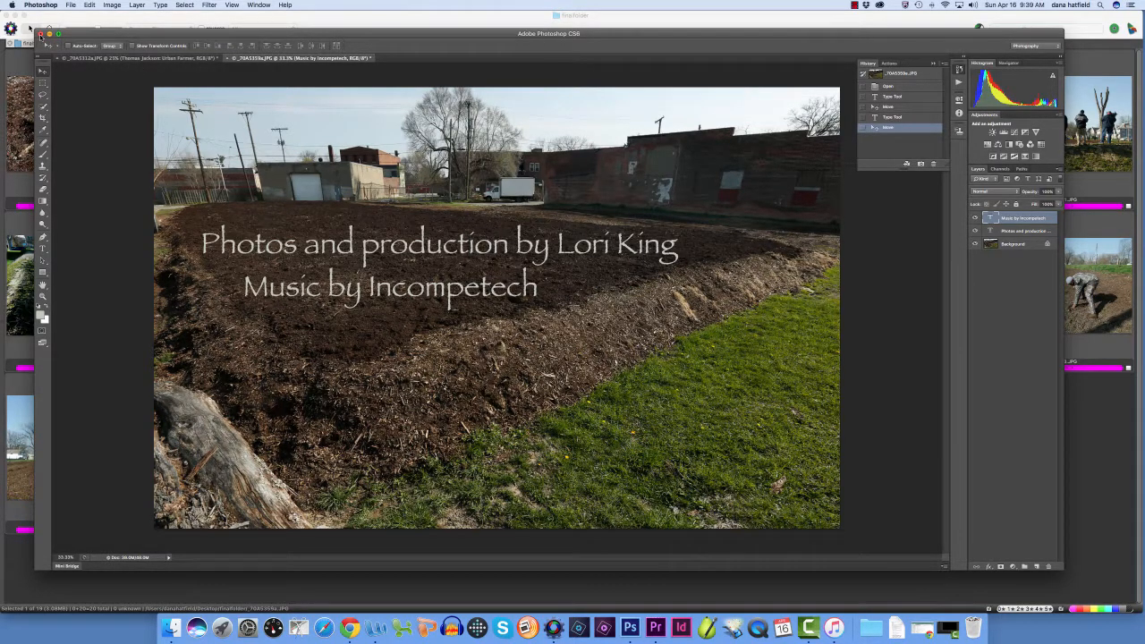
{"action": "left_click", "coordinate": [40, 35]}
{"action": "left_click", "coordinate": [536, 199]}
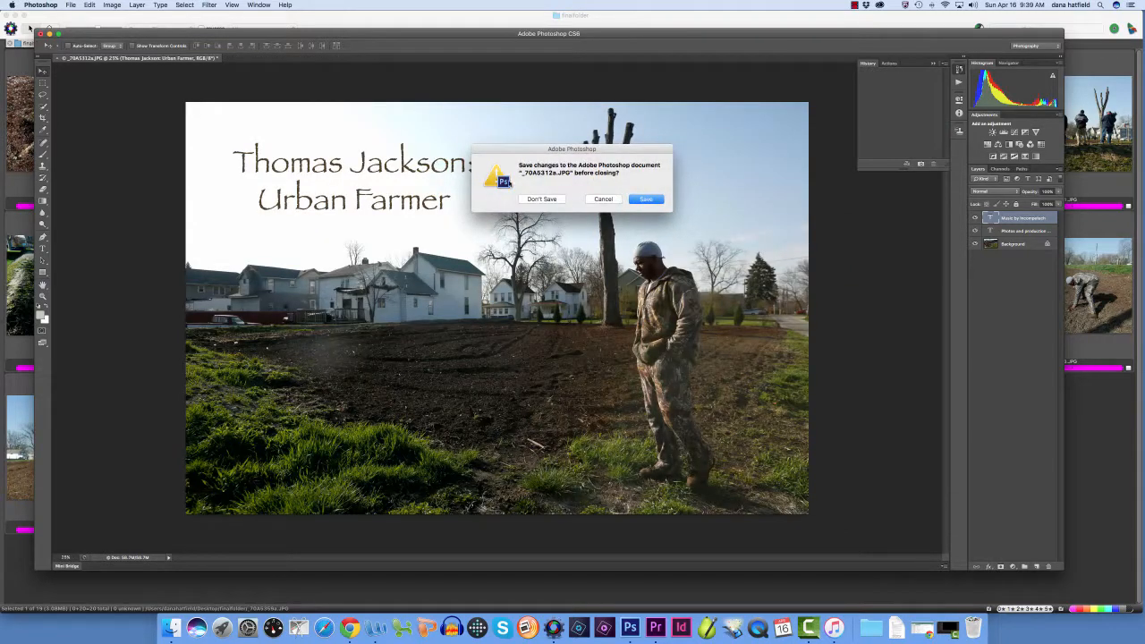
{"action": "left_click", "coordinate": [541, 198]}
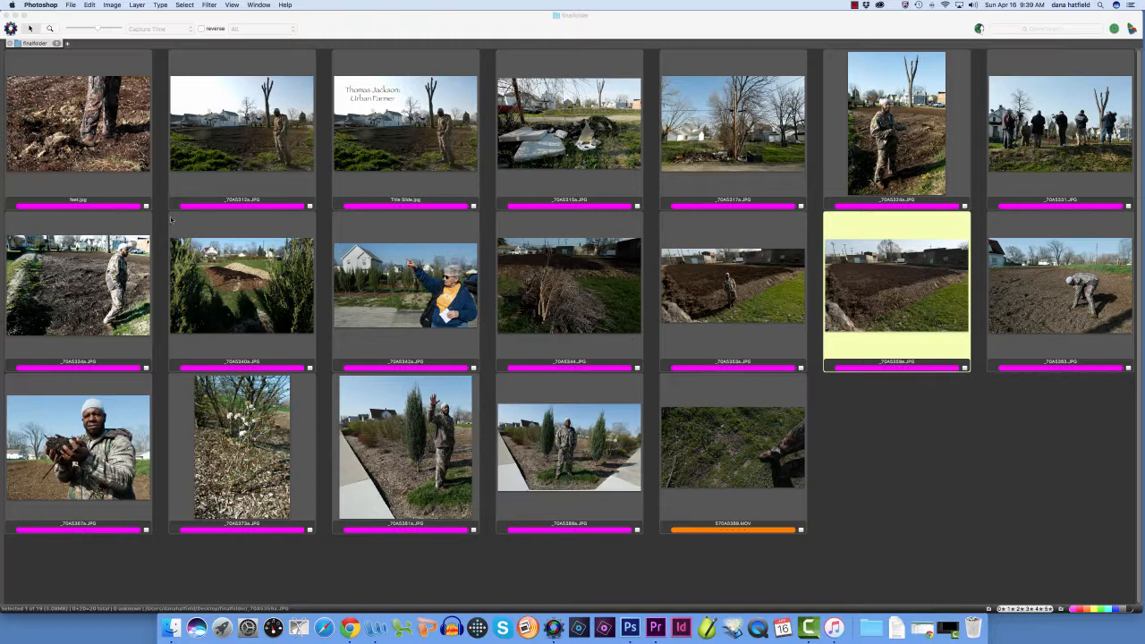
In Photo Mechanic, move the text-free originals of the end and title slide photos to the Trash, and minimize the window
{"action": "left_click", "coordinate": [904, 288]}
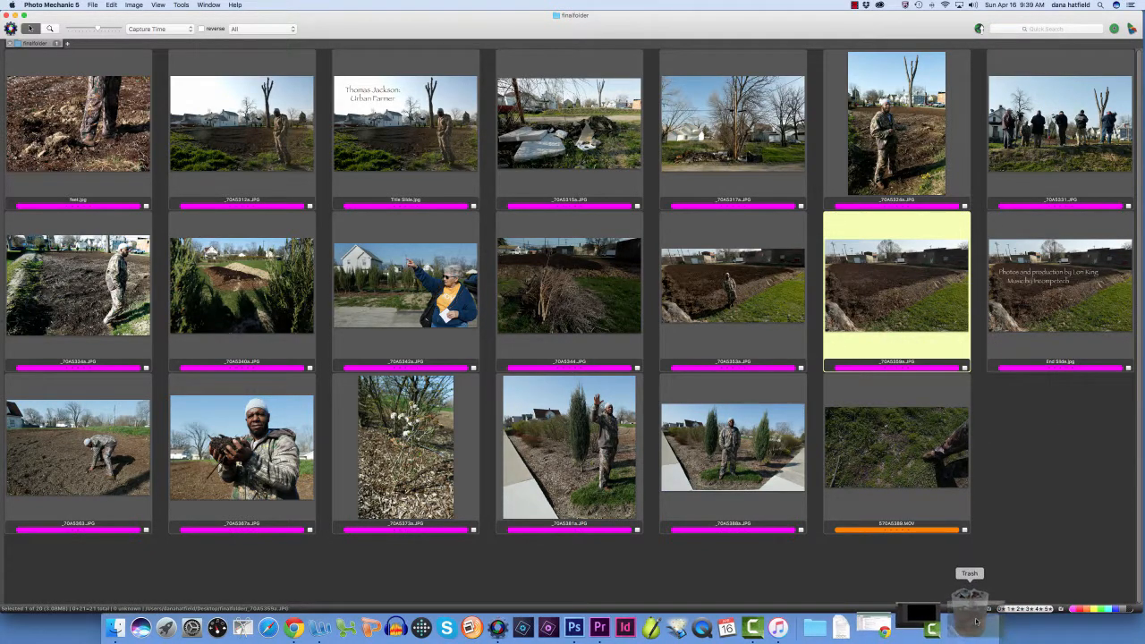
{"action": "left_click", "coordinate": [238, 120]}
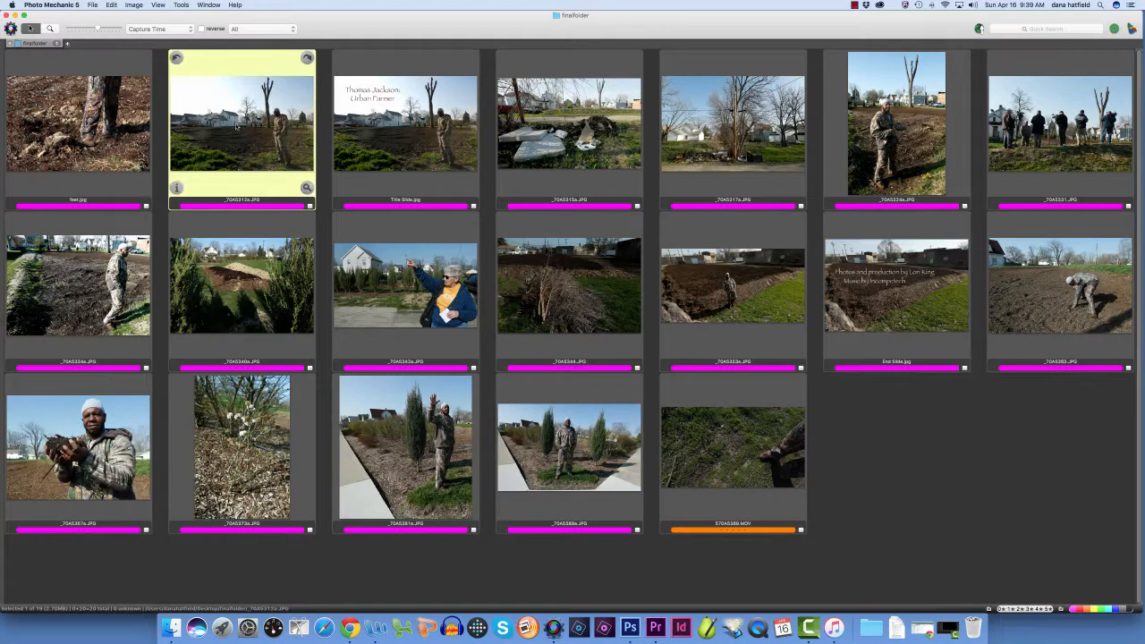
{"action": "left_click_drag", "start_coordinate": [572, 380], "coordinate": [972, 621]}
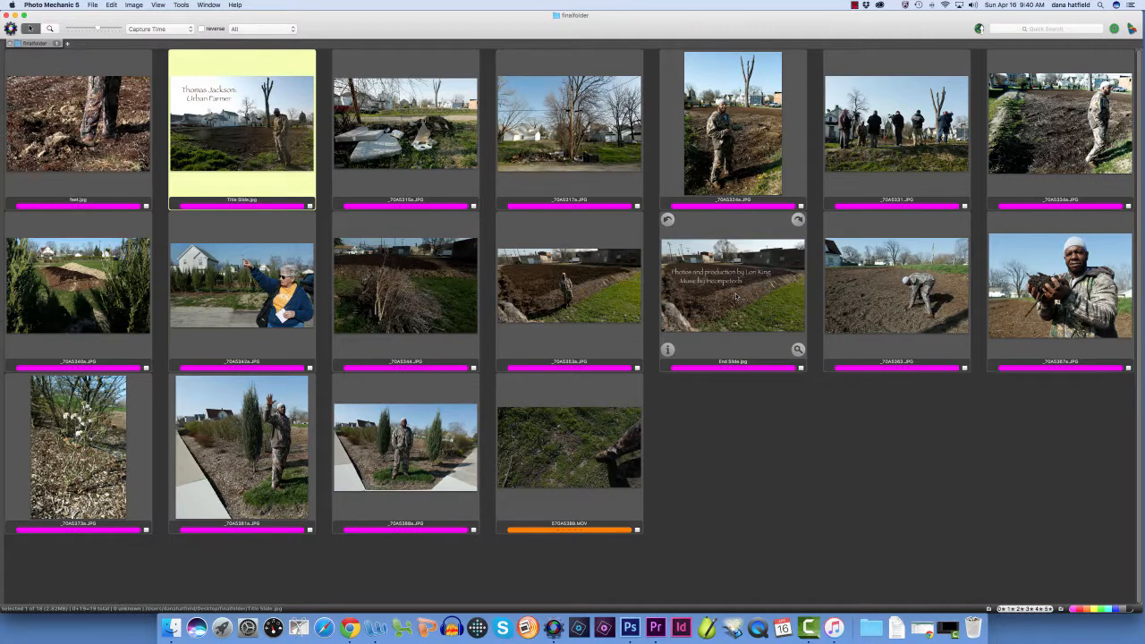
{"action": "left_click", "coordinate": [15, 15]}
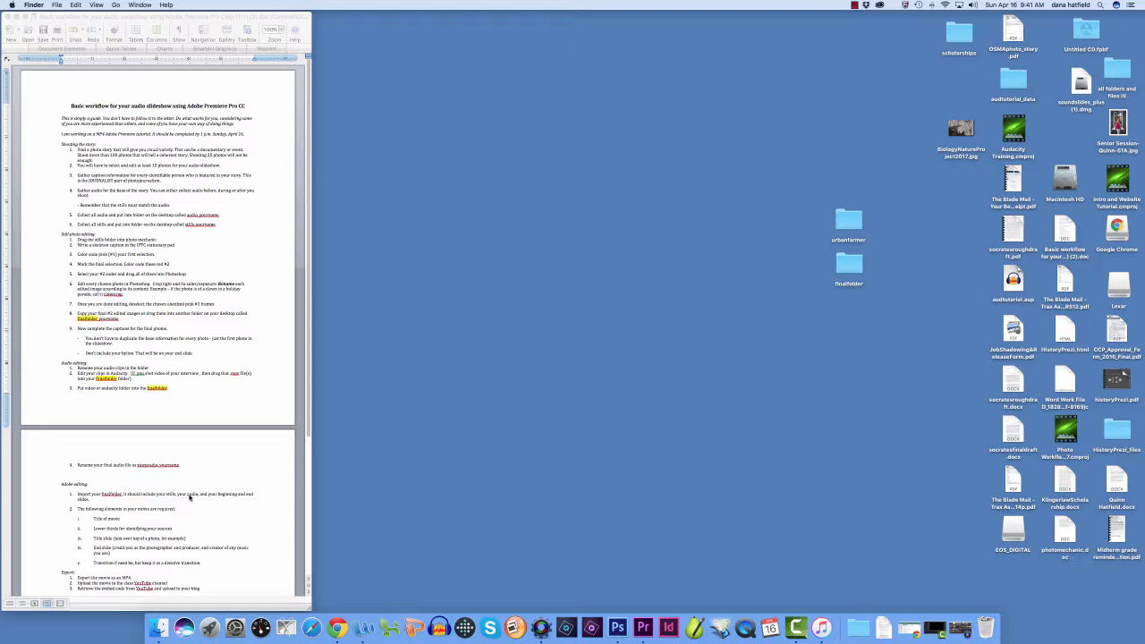
Switch to Premiere Pro and create a new project named Urban Farmer in the default location
{"action": "left_click", "coordinate": [241, 492]}
{"action": "scroll", "coordinate": [222, 297], "scroll_direction": "down", "scroll_amount": 5}
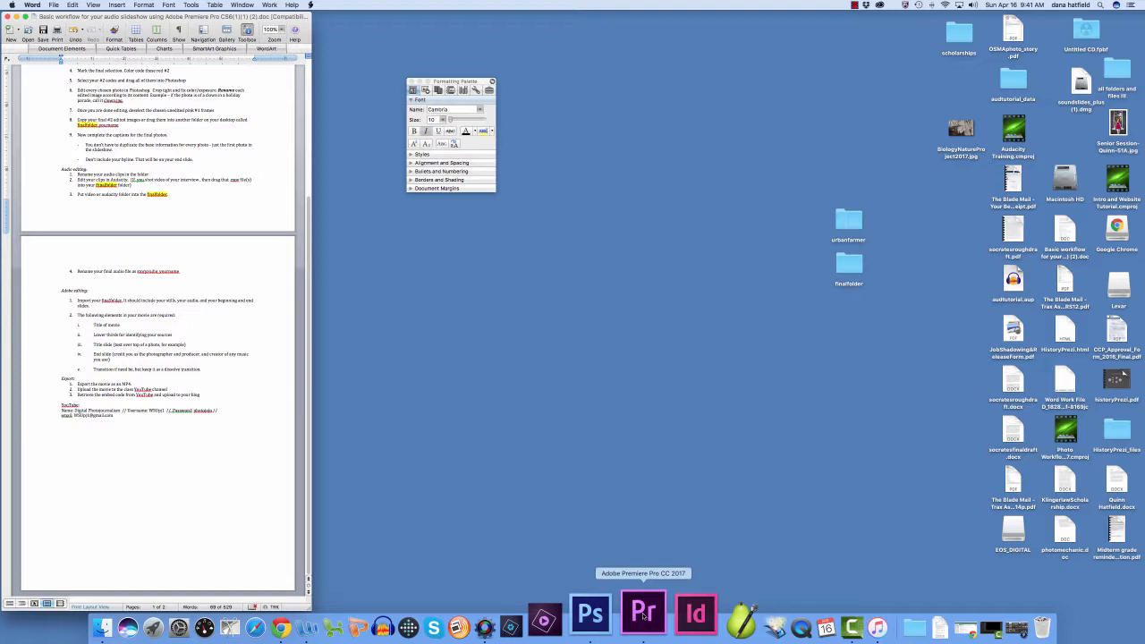
{"action": "left_click", "coordinate": [643, 614]}
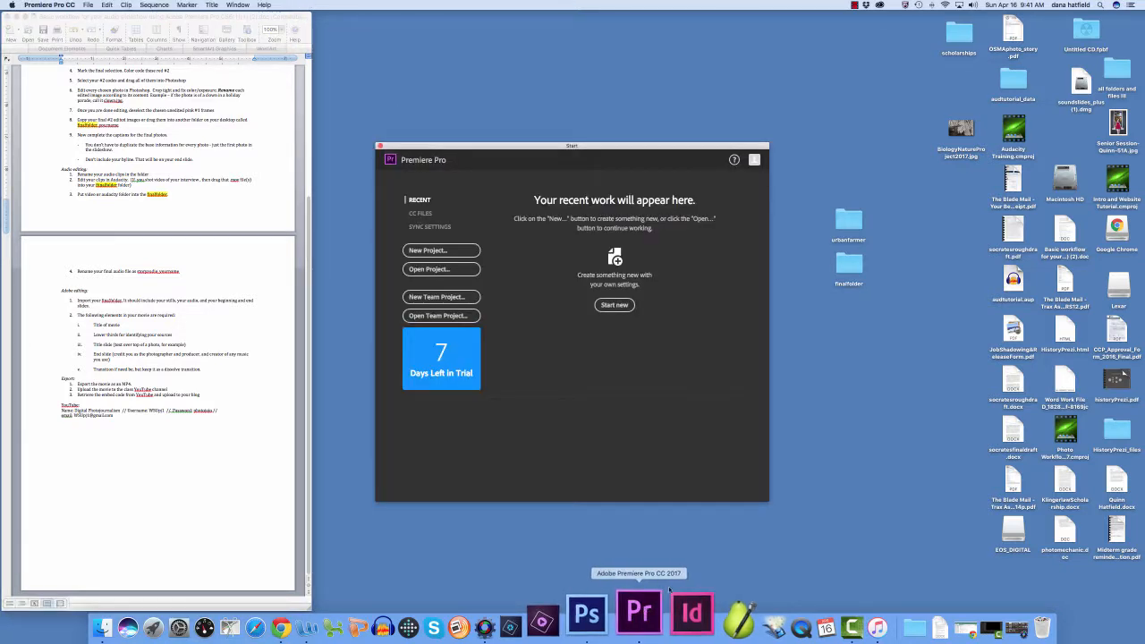
{"action": "left_click", "coordinate": [419, 253]}
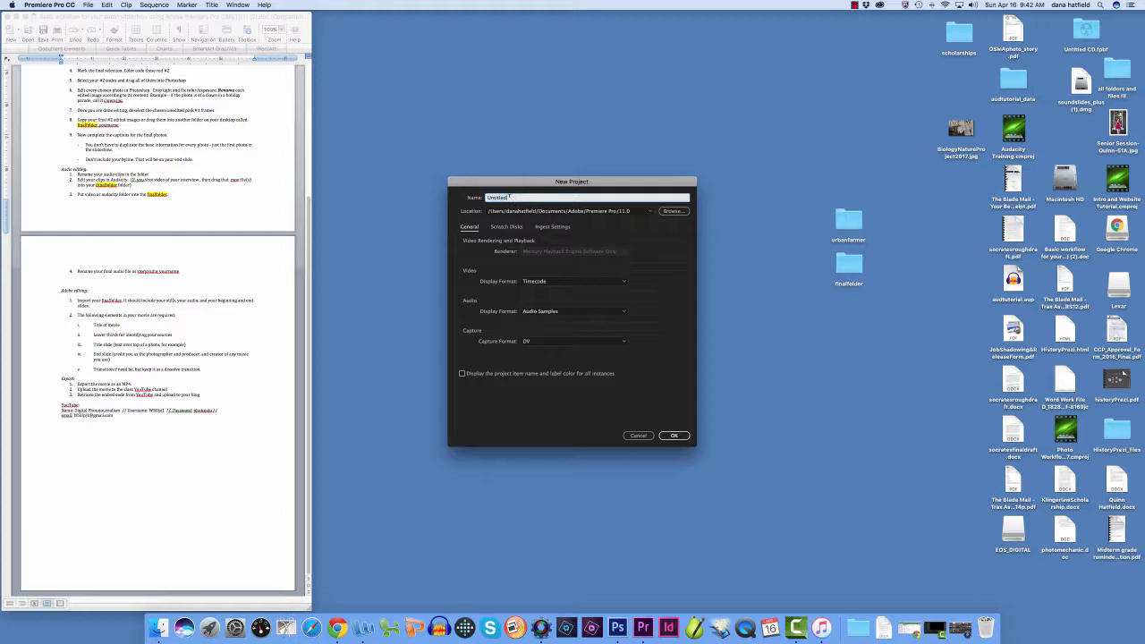
{"action": "type", "text": "Urban Farmer"}
{"action": "left_click", "coordinate": [674, 436]}
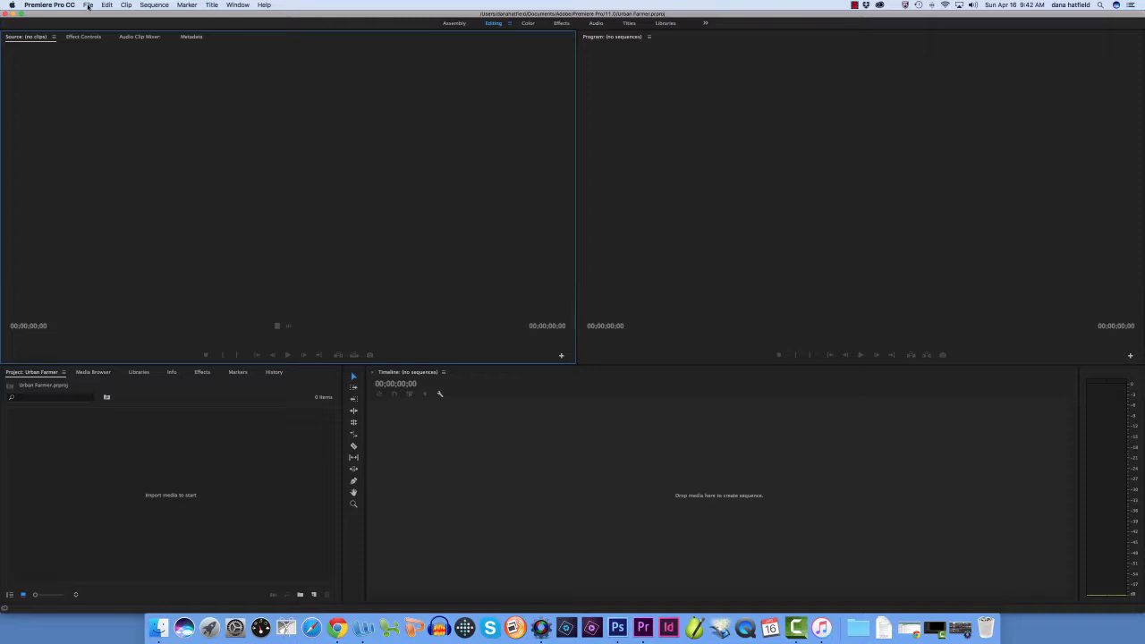
Import the entire finalfolder from the Desktop into the project
{"action": "left_click", "coordinate": [88, 6]}
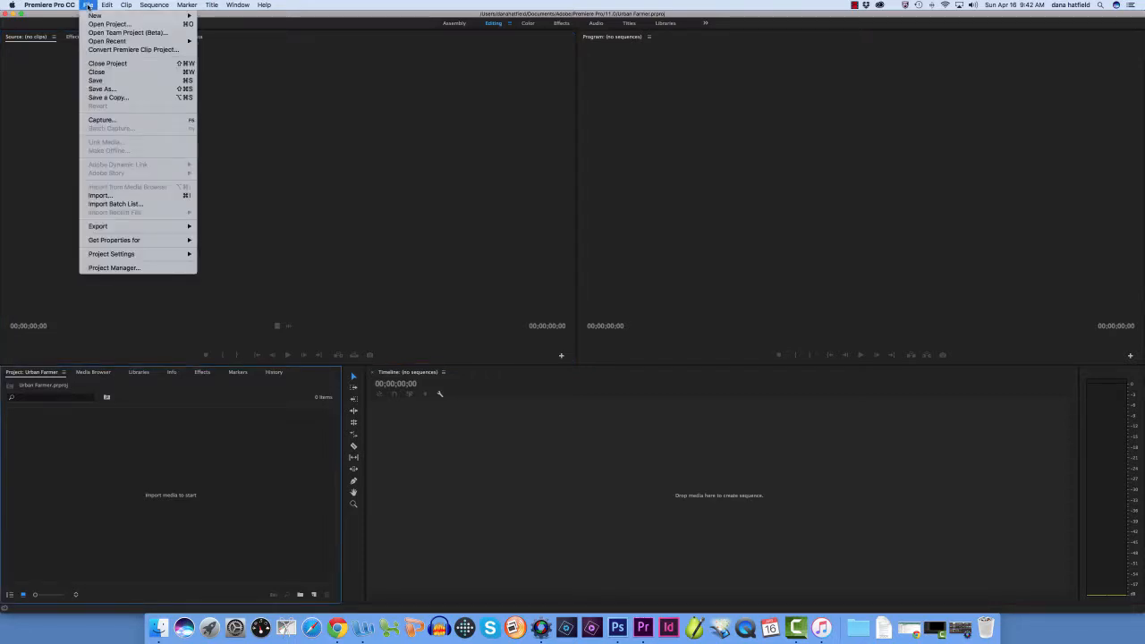
{"action": "left_click", "coordinate": [99, 196]}
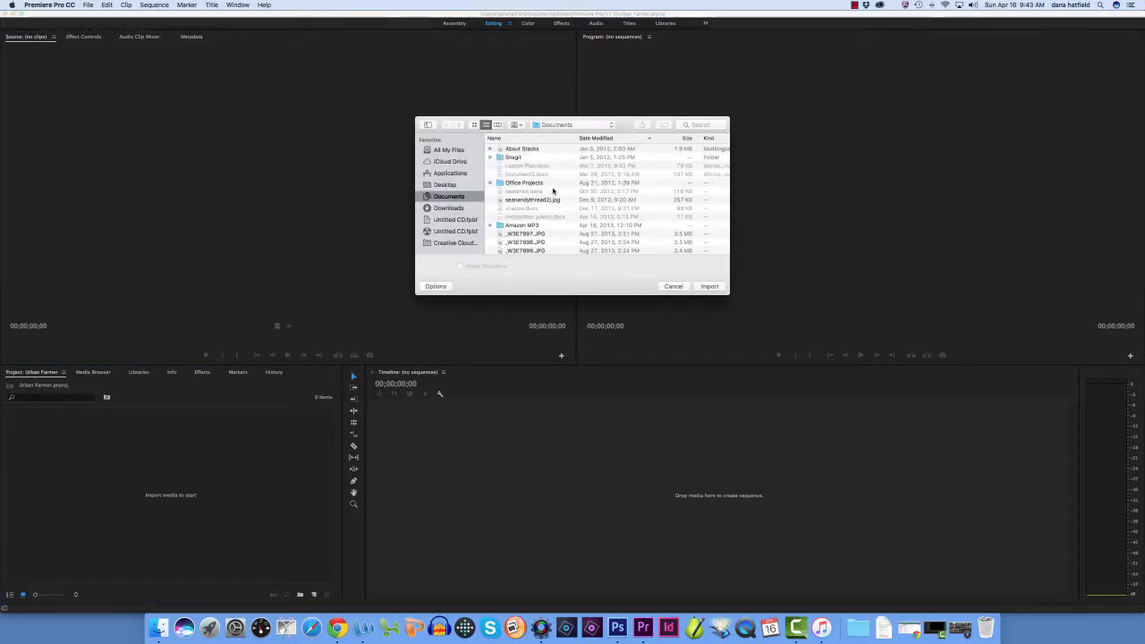
{"action": "scroll", "coordinate": [509, 186], "scroll_direction": "down", "scroll_amount": 2}
{"action": "left_click", "coordinate": [446, 185]}
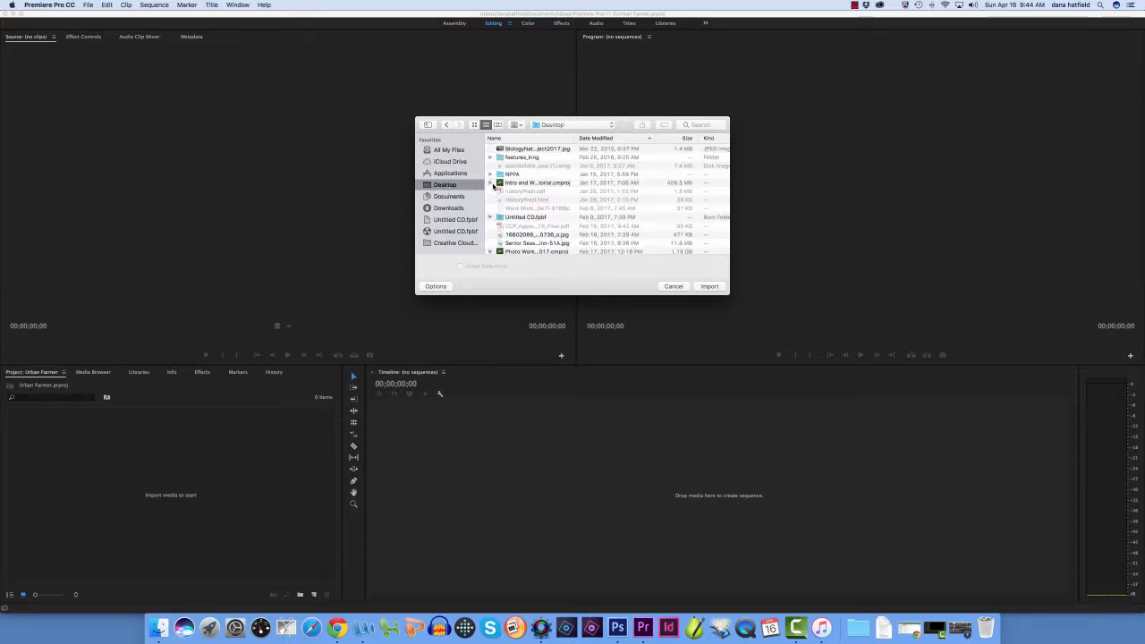
{"action": "scroll", "coordinate": [536, 192], "scroll_direction": "down", "scroll_amount": 5}
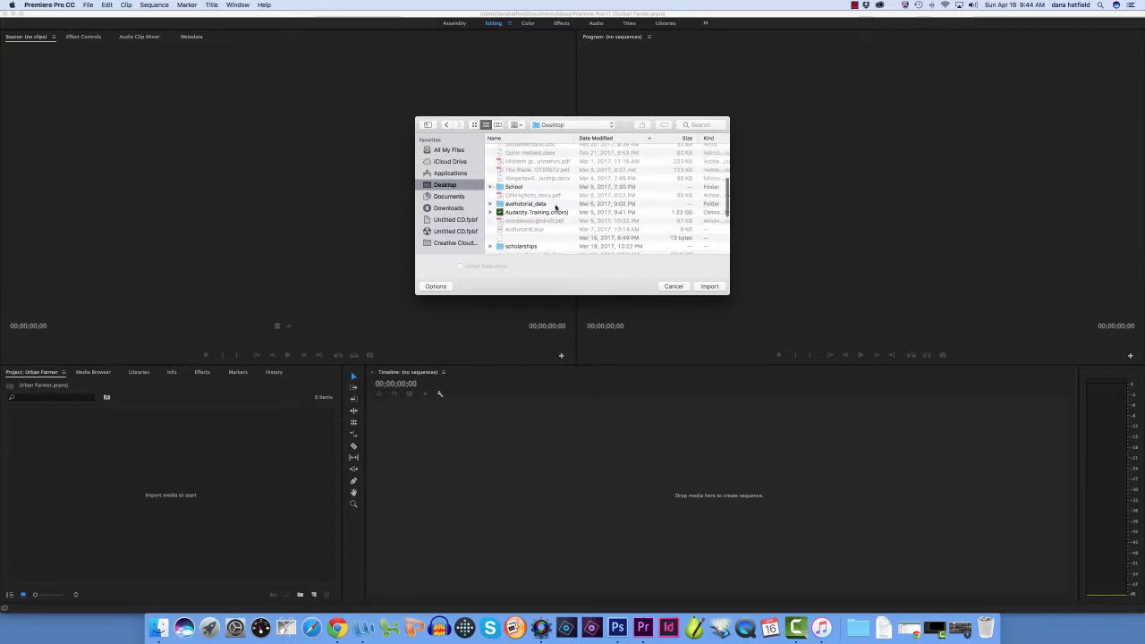
{"action": "scroll", "coordinate": [554, 204], "scroll_direction": "down", "scroll_amount": 5}
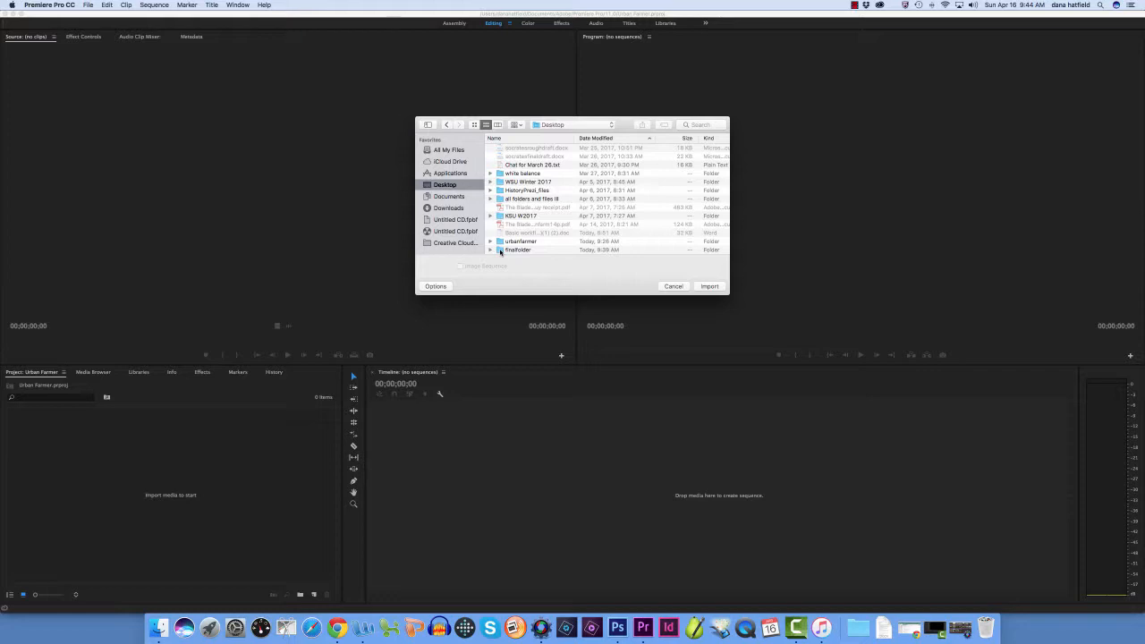
{"action": "left_click", "coordinate": [500, 252]}
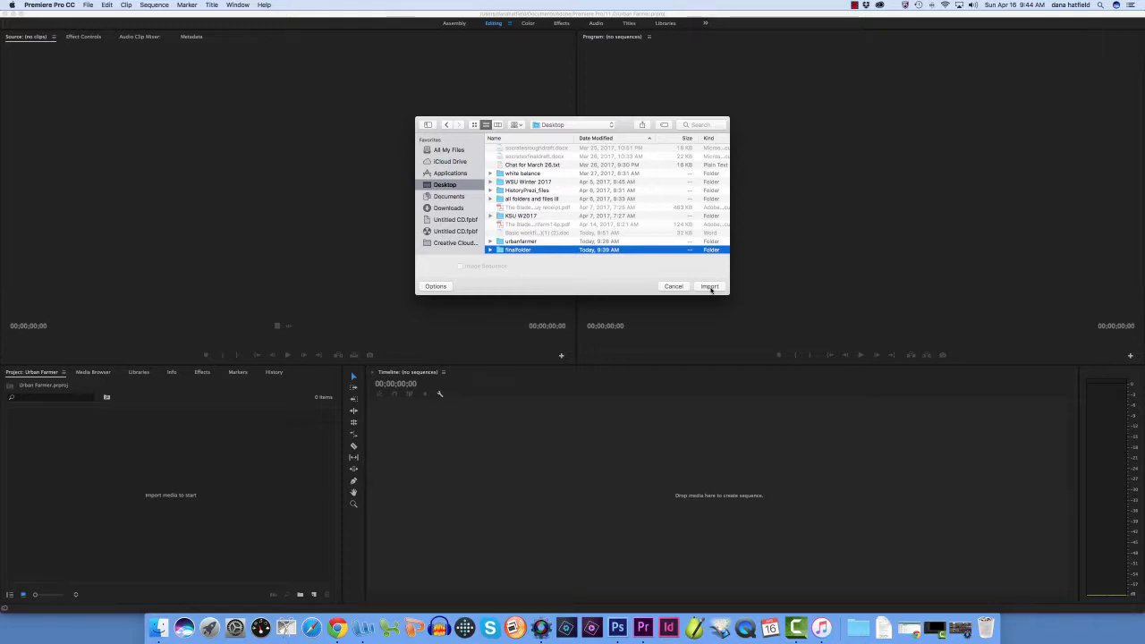
{"action": "left_click", "coordinate": [710, 287]}
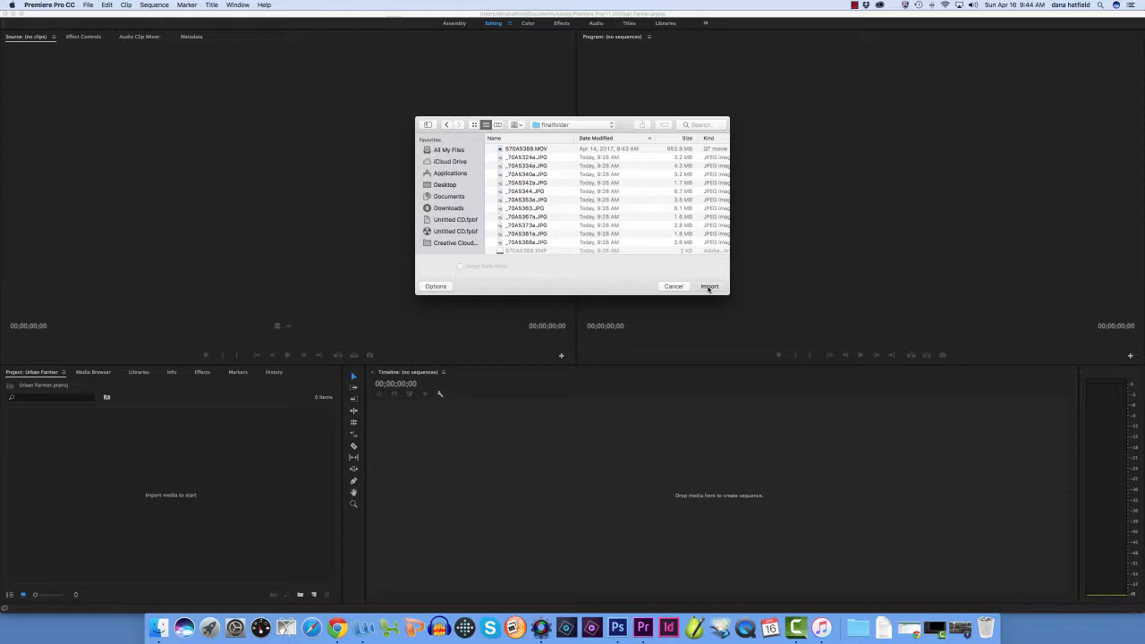
{"action": "left_click", "coordinate": [708, 287]}
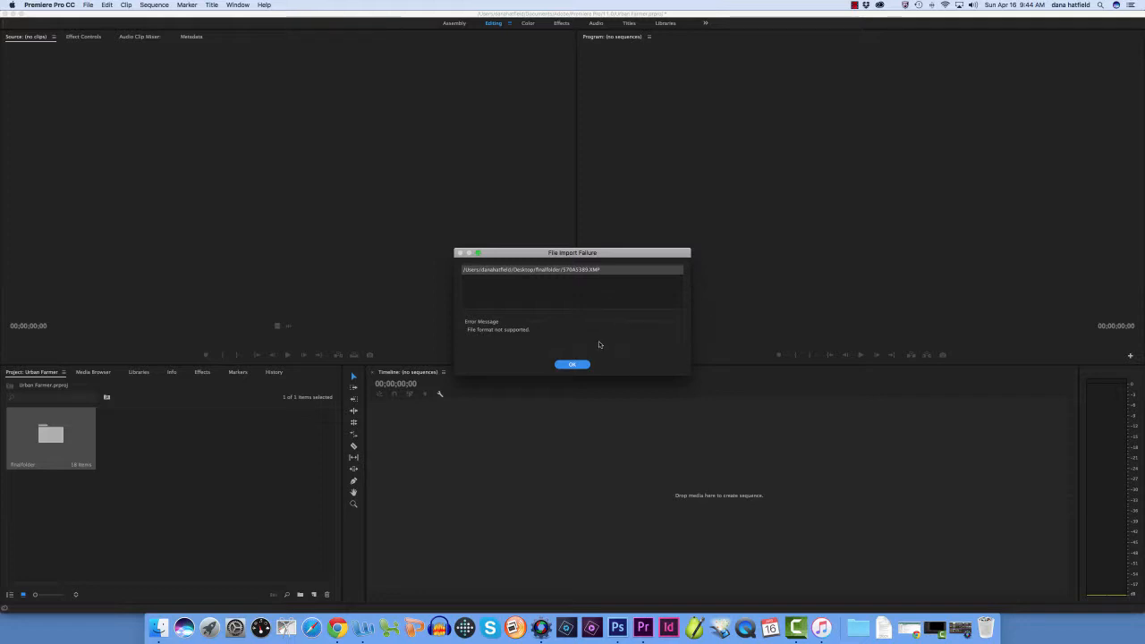
{"action": "left_click", "coordinate": [571, 365]}
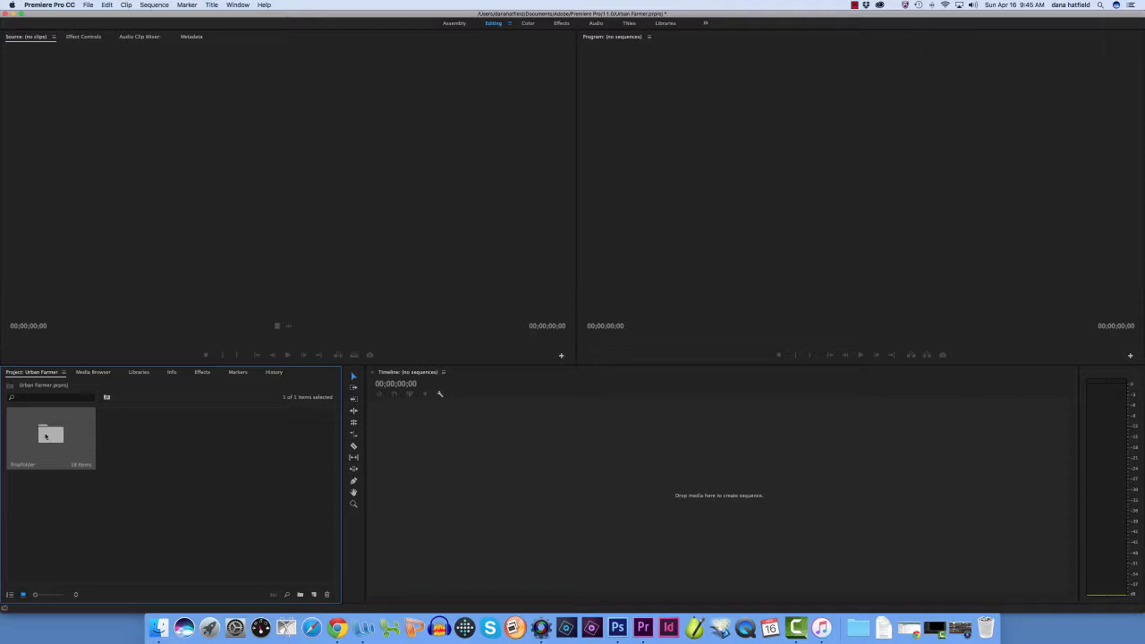
Open the finalfolder bin beside the timeline and create a new sequence from Title Slide.jpg
{"action": "double_click", "coordinate": [46, 435]}
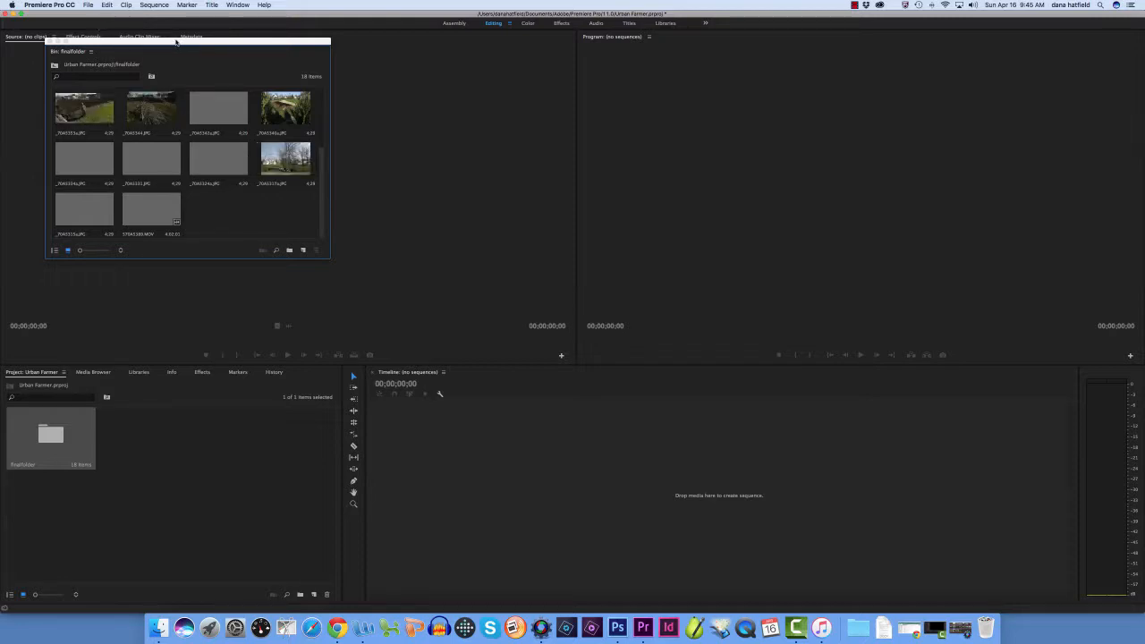
{"action": "left_click_drag", "start_coordinate": [176, 41], "coordinate": [157, 385]}
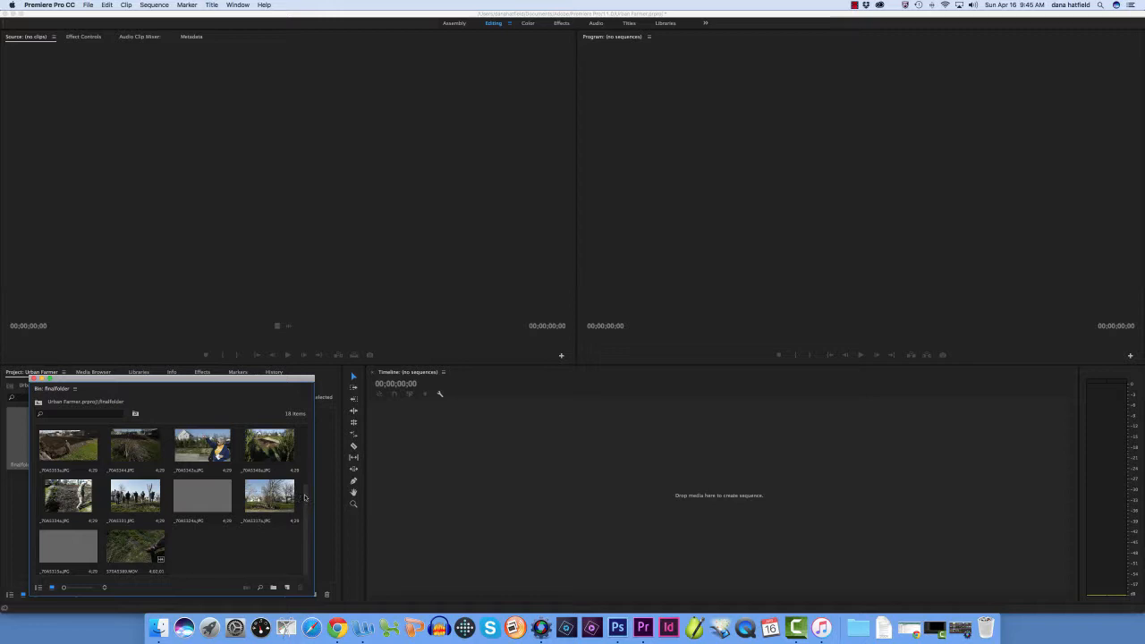
{"action": "scroll", "coordinate": [306, 496], "scroll_direction": "up", "scroll_amount": 5}
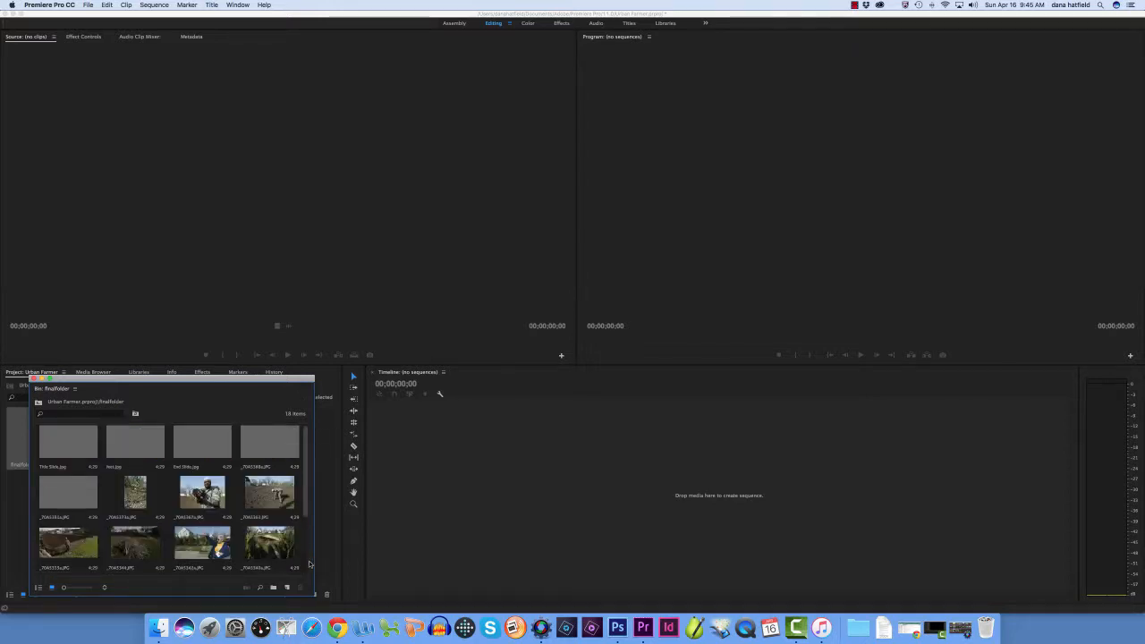
{"action": "scroll", "coordinate": [311, 537], "scroll_direction": "down", "scroll_amount": 5}
{"action": "scroll", "coordinate": [307, 456], "scroll_direction": "up", "scroll_amount": 5}
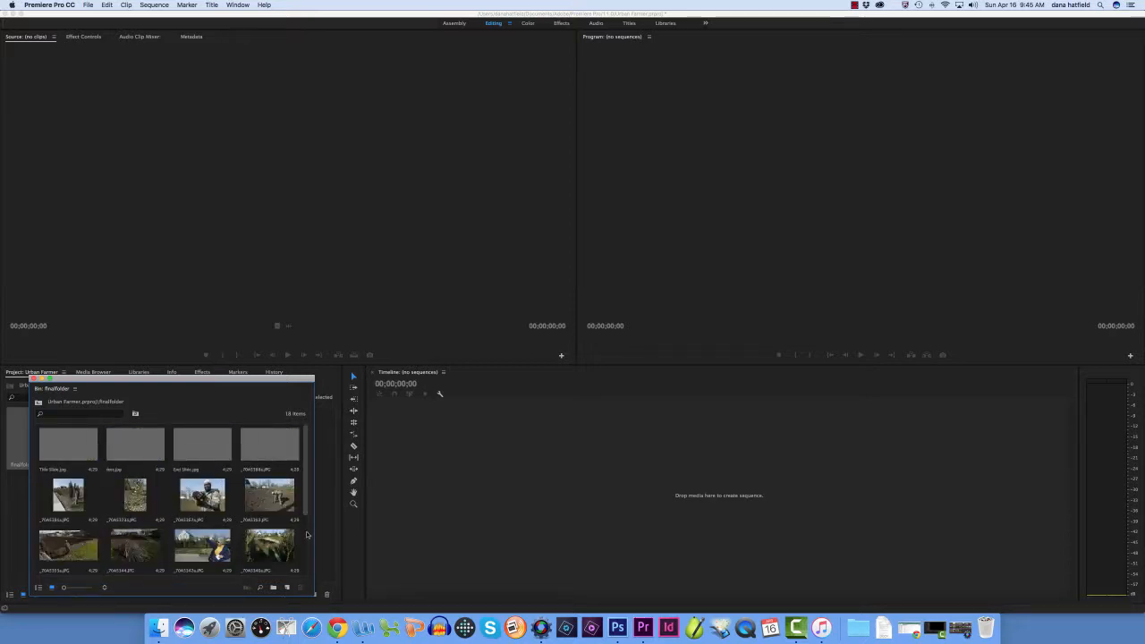
{"action": "left_click", "coordinate": [71, 448]}
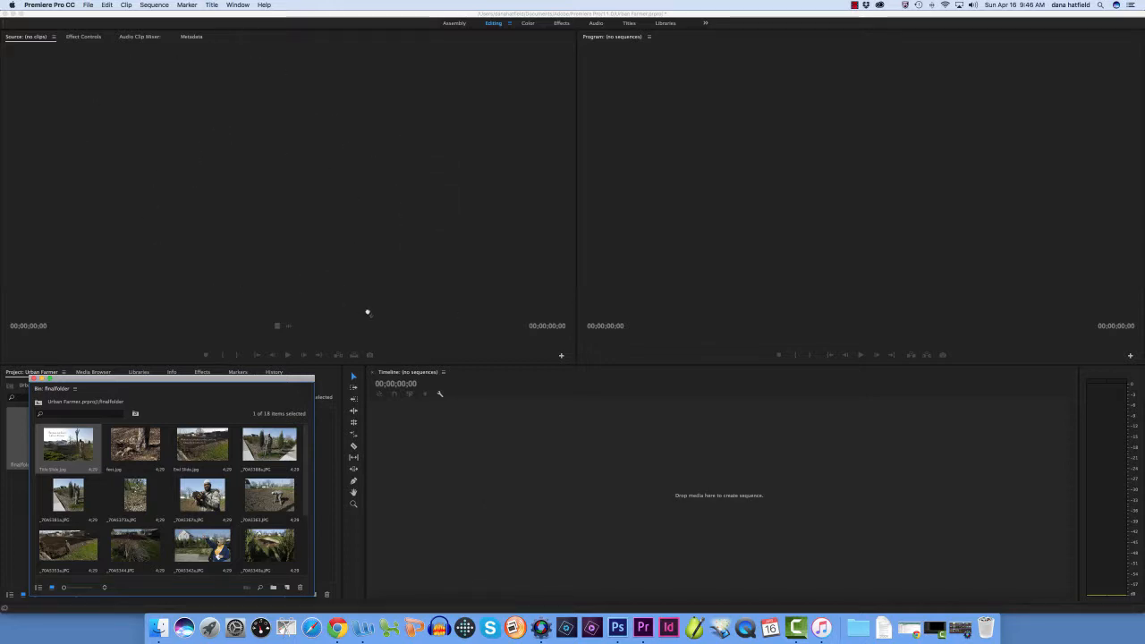
{"action": "left_click", "coordinate": [202, 135]}
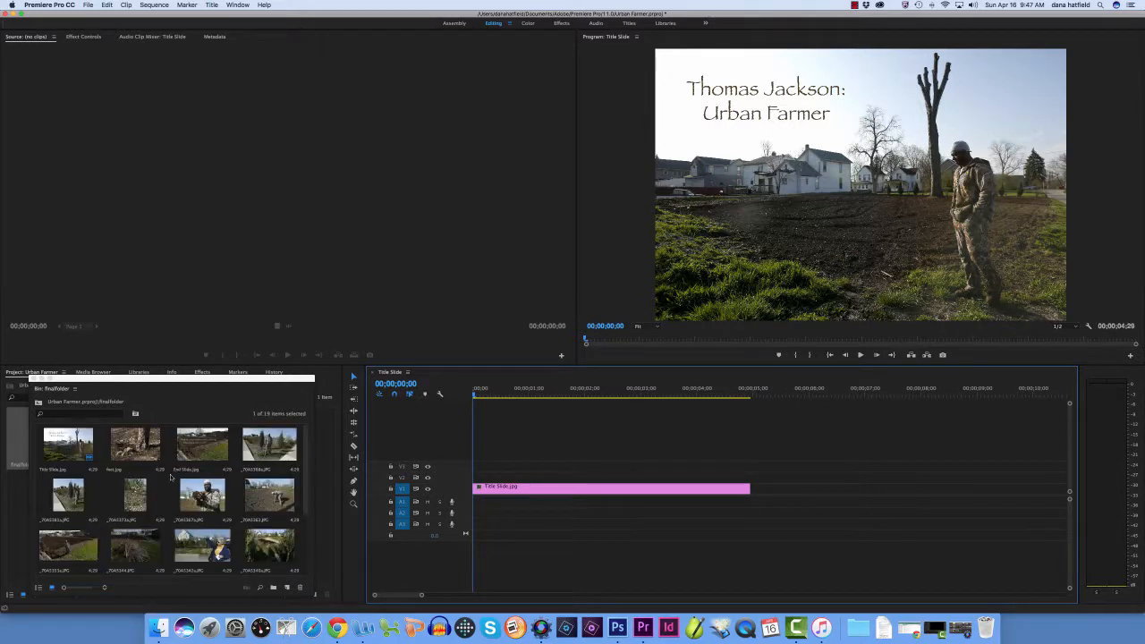
Open 570A5389.MOV in the Source Monitor and sample its first part to find where the usable interview audio should start
{"action": "scroll", "coordinate": [170, 477], "scroll_direction": "down", "scroll_amount": 3}
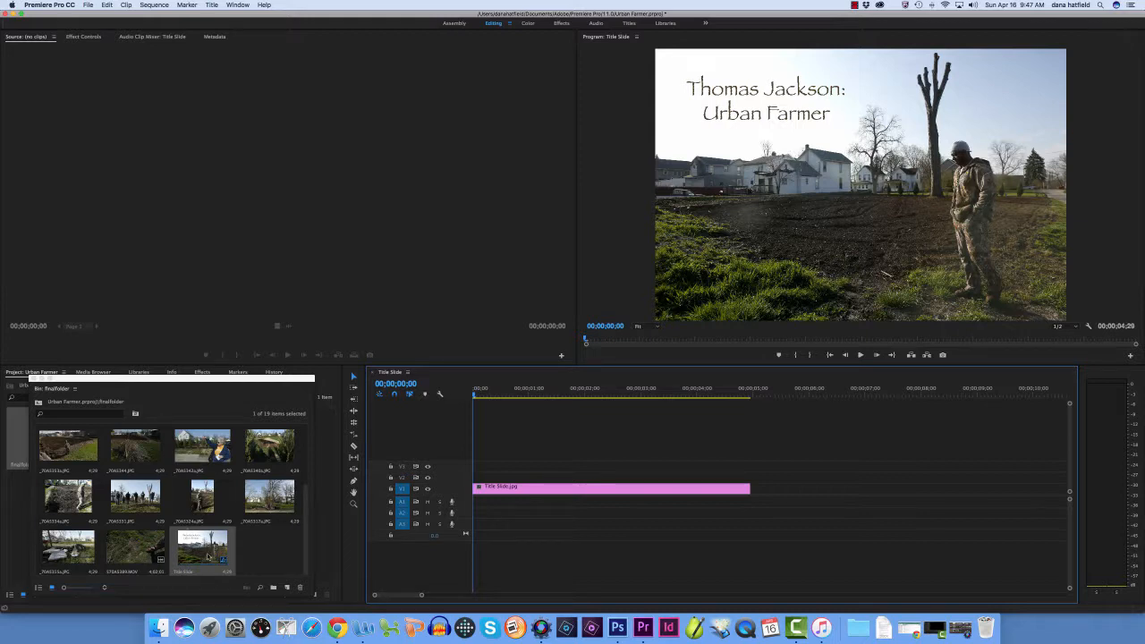
{"action": "double_click", "coordinate": [132, 546]}
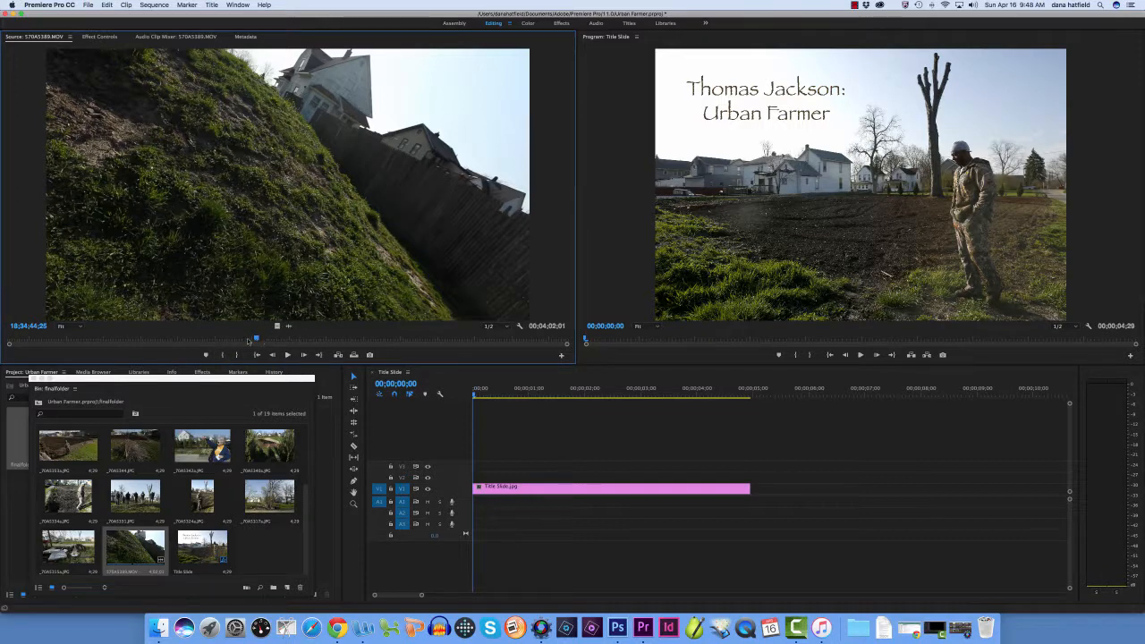
{"action": "left_click_drag", "start_coordinate": [257, 339], "coordinate": [49, 340]}
{"action": "left_click", "coordinate": [287, 355]}
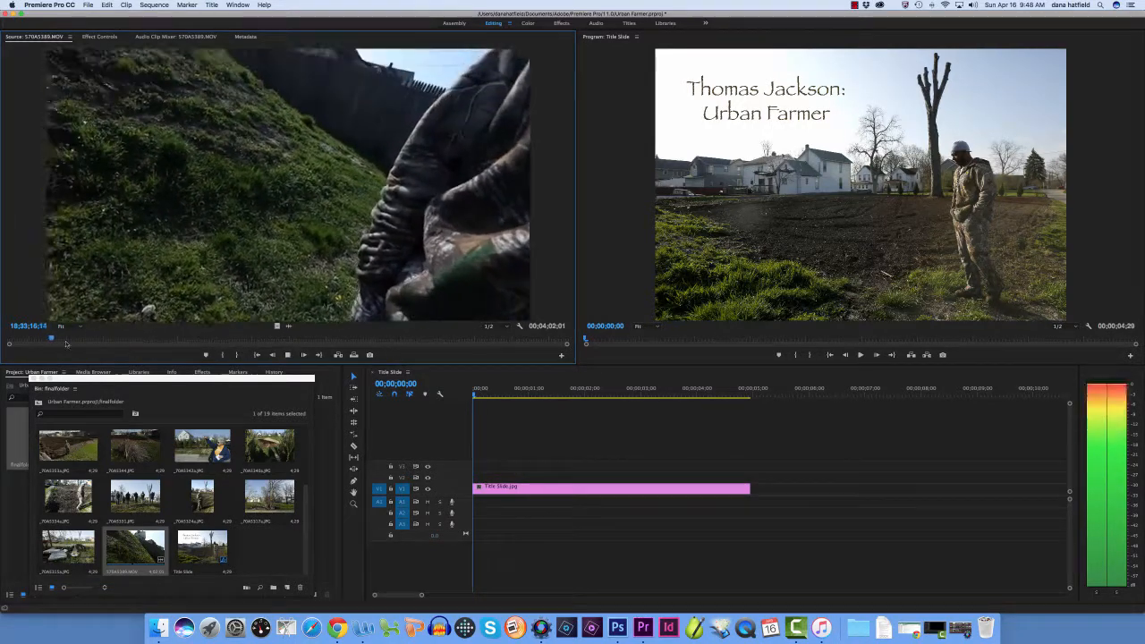
{"action": "left_click_drag", "start_coordinate": [54, 340], "coordinate": [72, 340]}
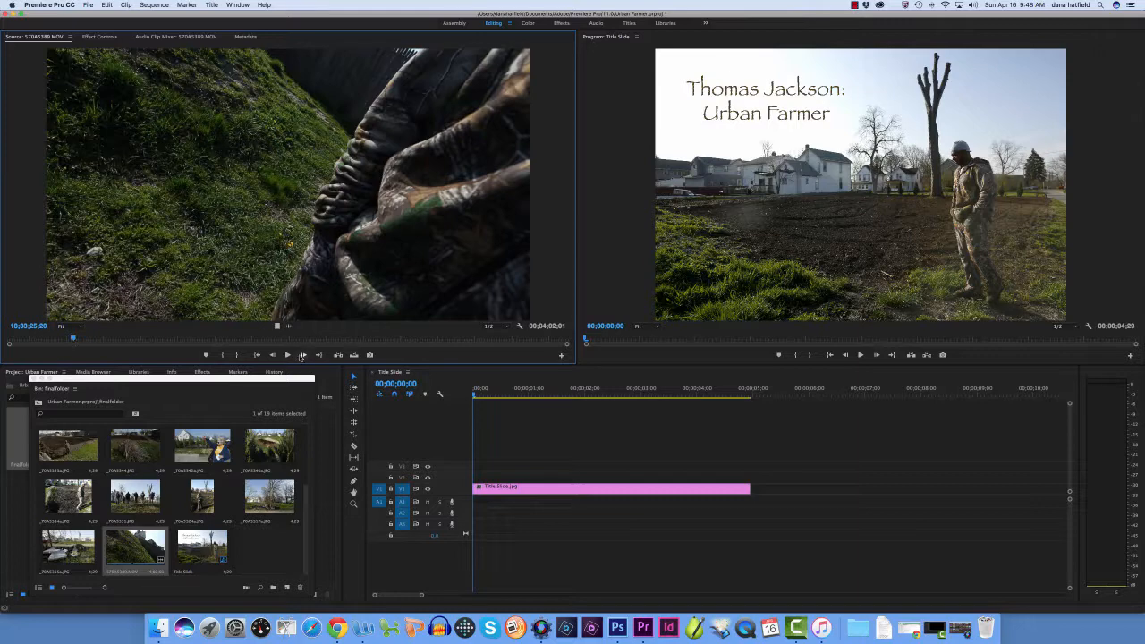
{"action": "left_click", "coordinate": [287, 356]}
{"action": "left_click", "coordinate": [287, 355]}
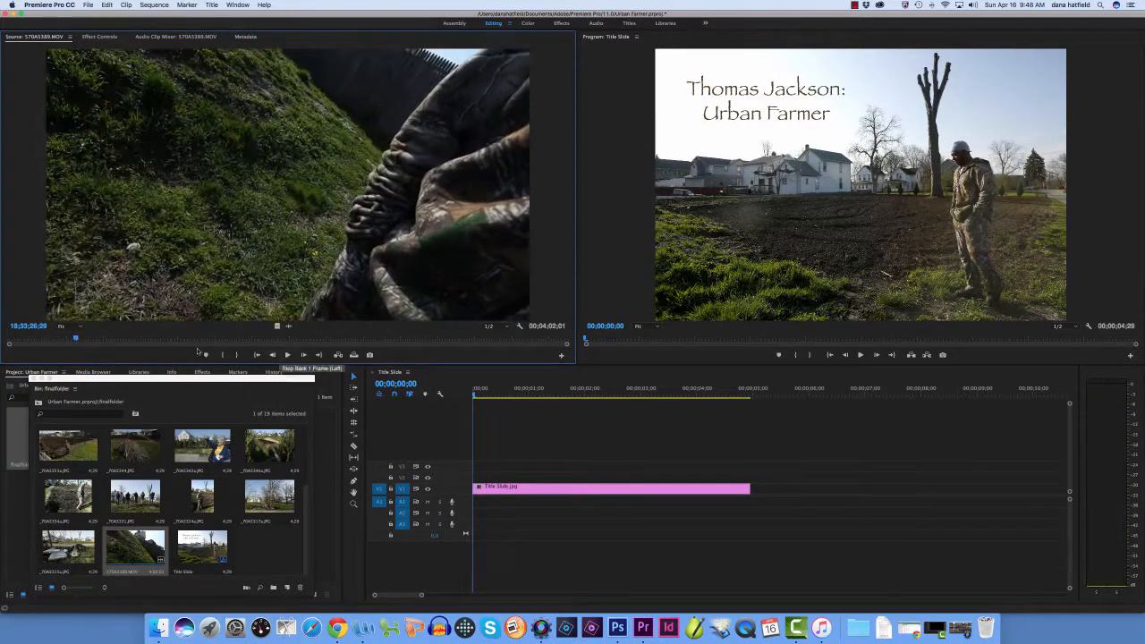
{"action": "left_click_drag", "start_coordinate": [75, 339], "coordinate": [108, 339]}
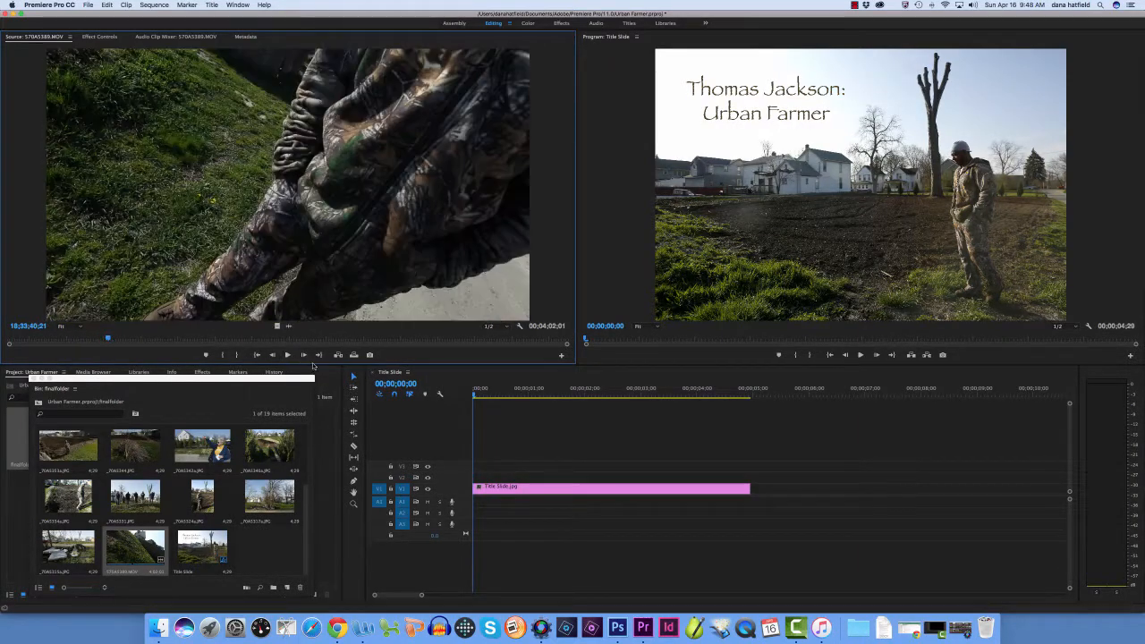
{"action": "left_click", "coordinate": [288, 355]}
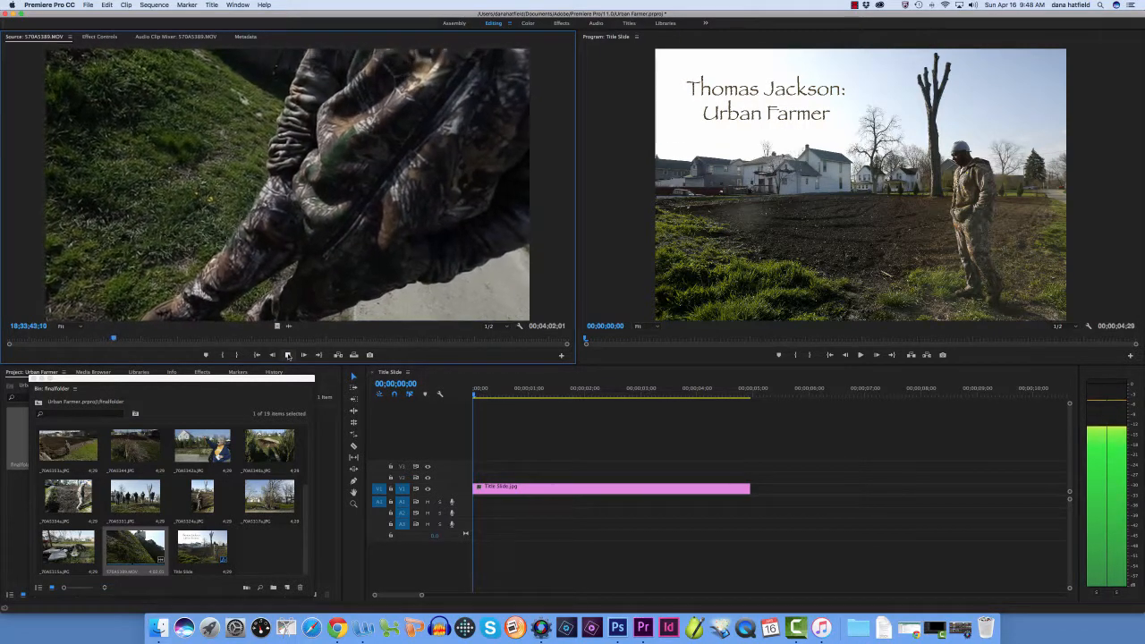
{"action": "left_click", "coordinate": [287, 356]}
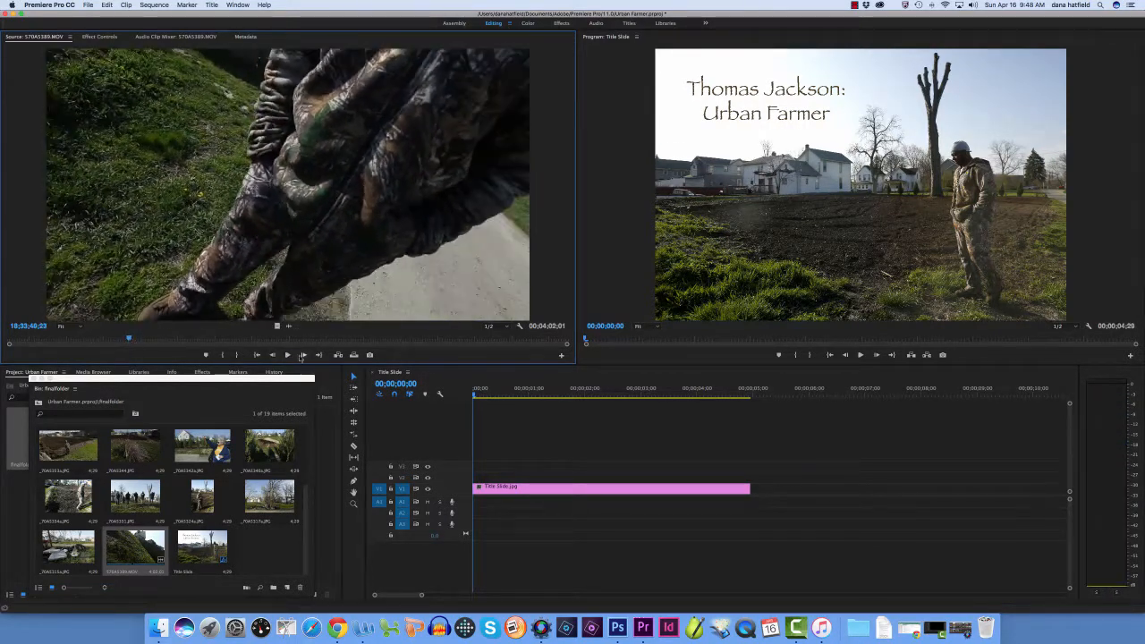
{"action": "left_click", "coordinate": [287, 355]}
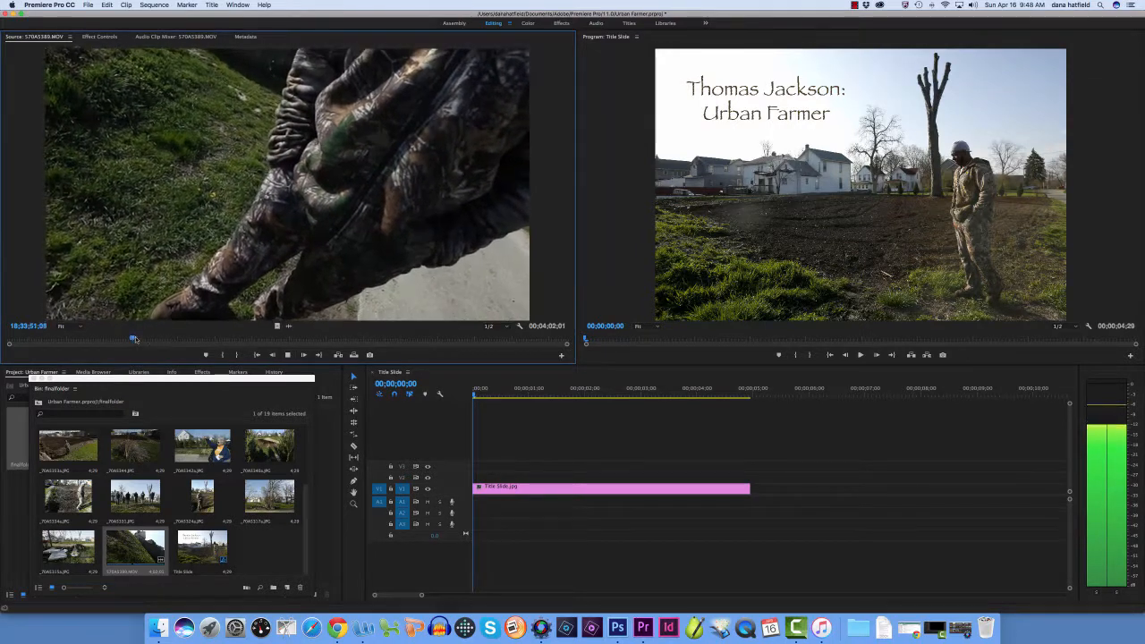
{"action": "left_click_drag", "start_coordinate": [135, 336], "coordinate": [148, 337]}
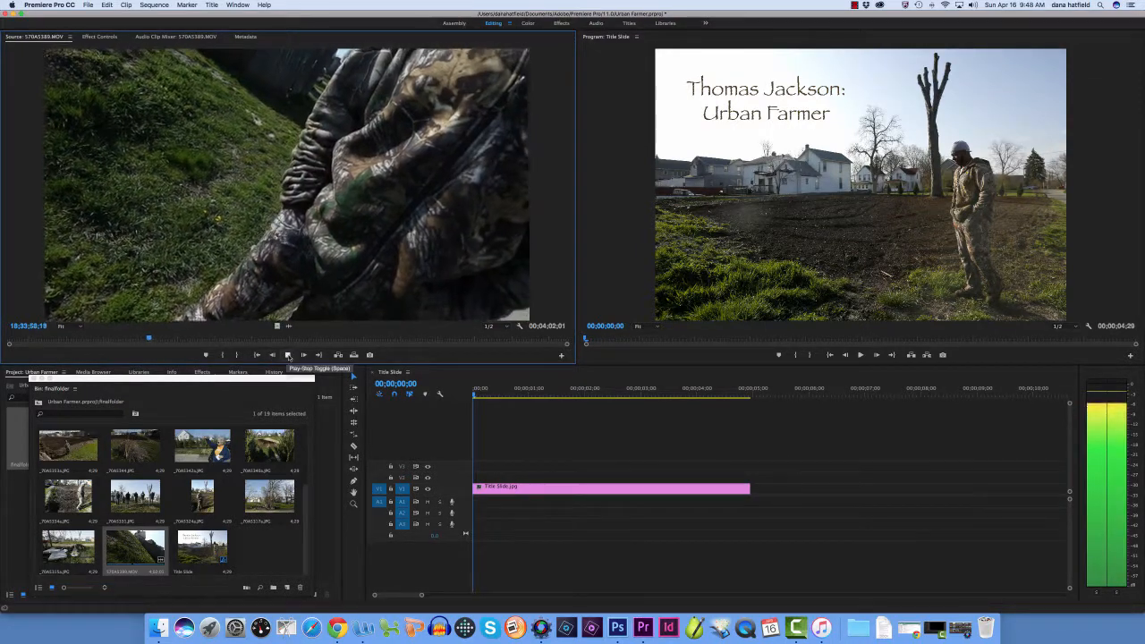
{"action": "left_click", "coordinate": [287, 355]}
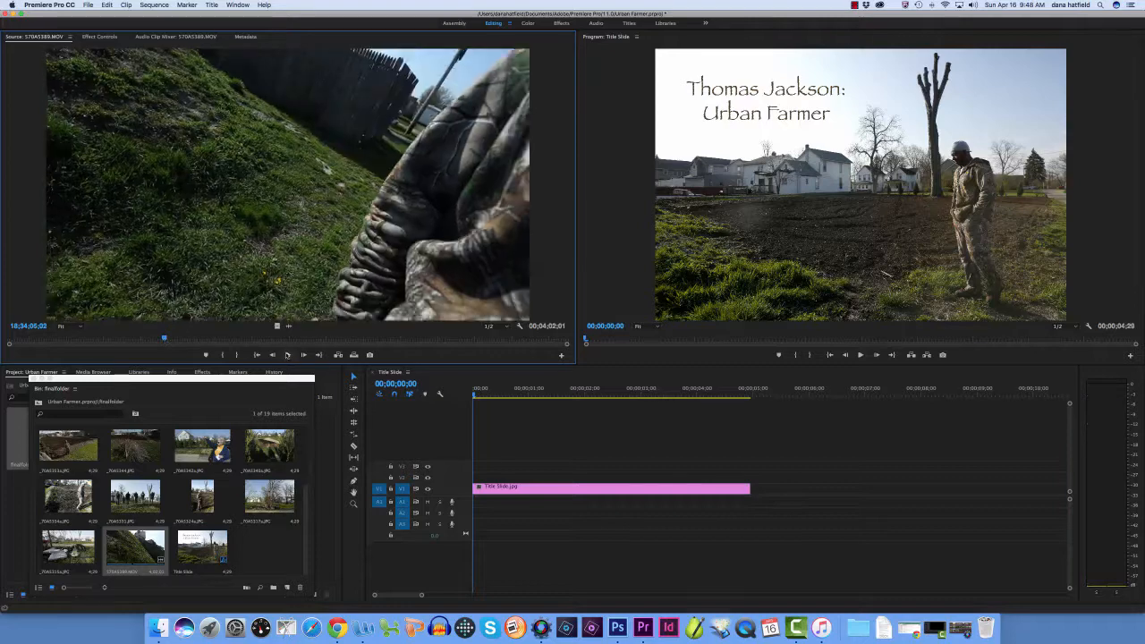
{"action": "left_click", "coordinate": [287, 355]}
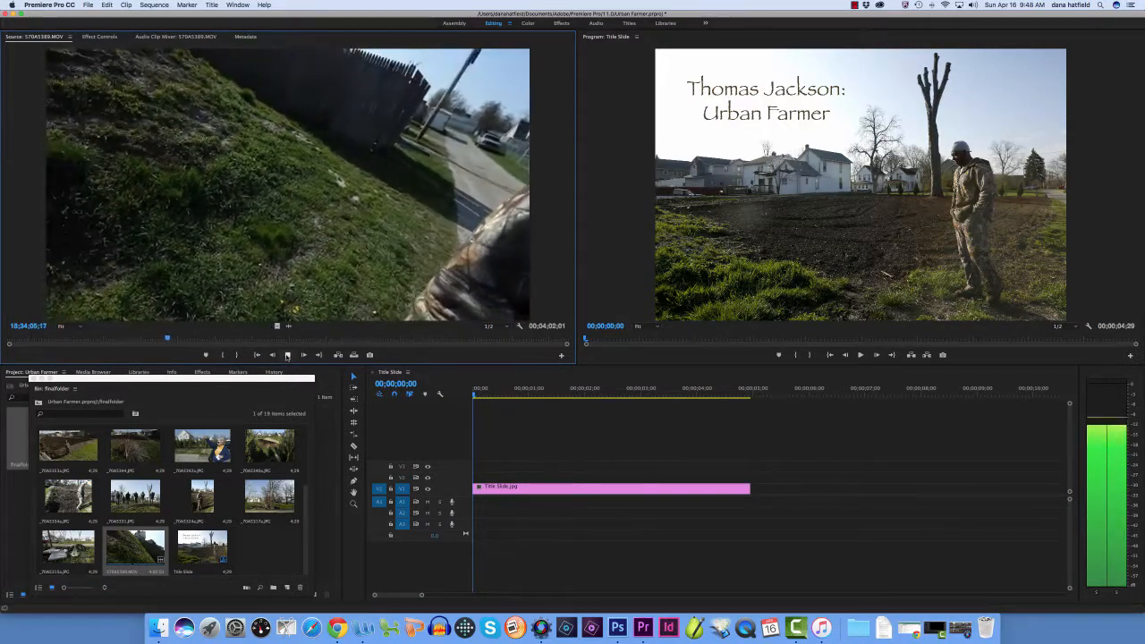
{"action": "left_click", "coordinate": [287, 356]}
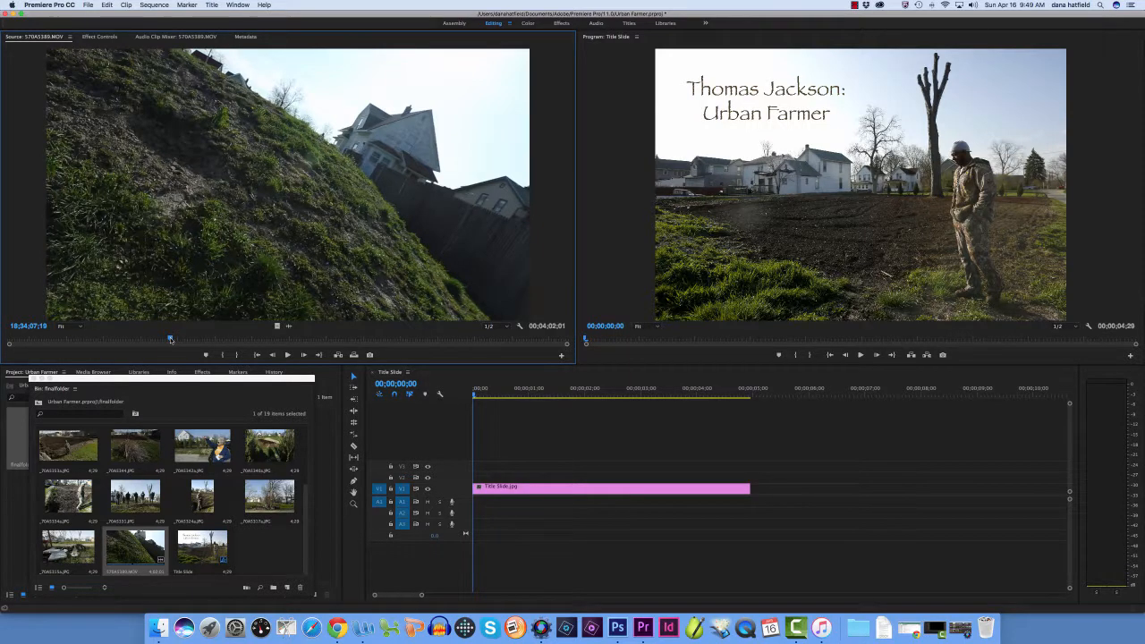
Mark an In point at 18;34;07;03 in the source clip 570A5389.MOV
{"action": "left_click_drag", "start_coordinate": [171, 340], "coordinate": [167, 339]}
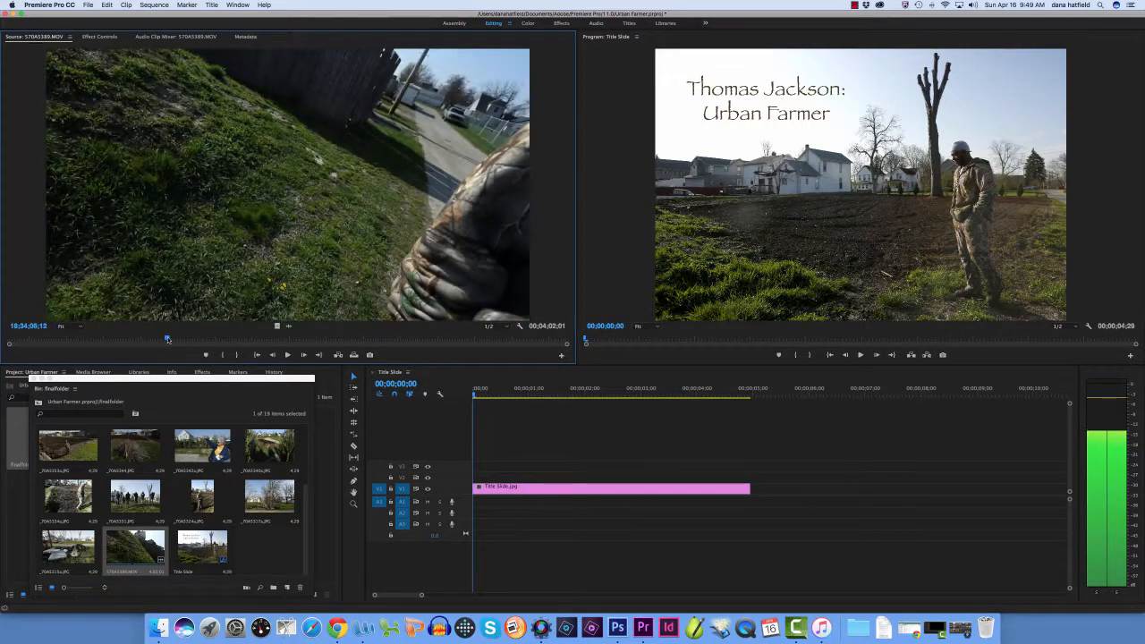
{"action": "left_click", "coordinate": [287, 356]}
{"action": "left_click", "coordinate": [287, 356]}
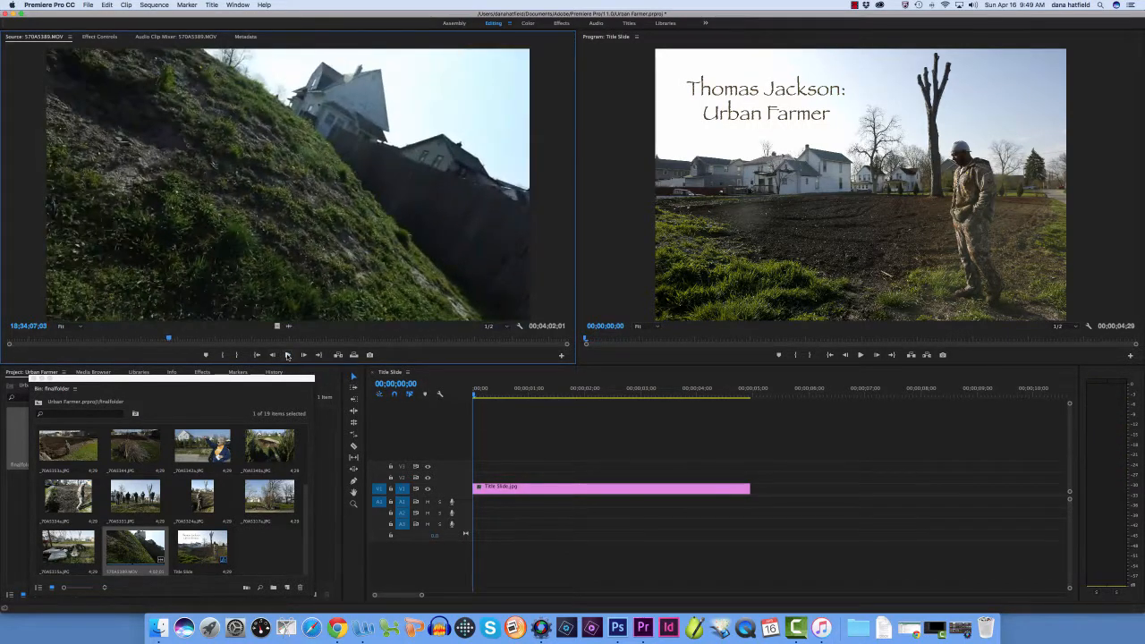
{"action": "left_click", "coordinate": [224, 356]}
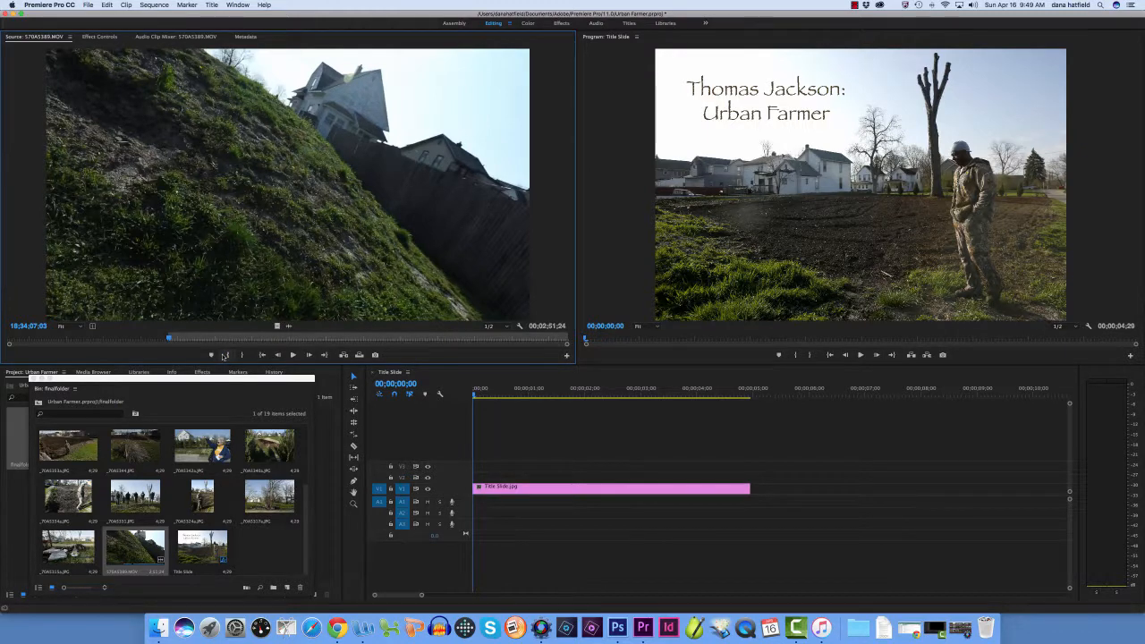
Replay the start of the usable interview audio and move the source clip's In point back to 18;34;06;18
{"action": "left_click", "coordinate": [294, 356]}
{"action": "left_click", "coordinate": [294, 356]}
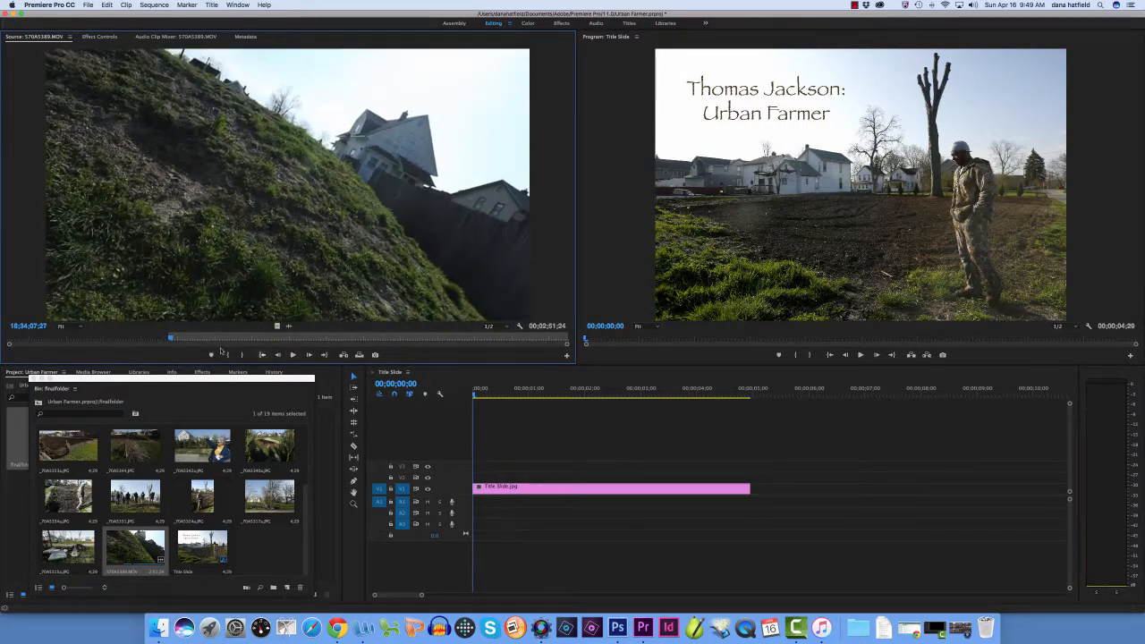
{"action": "left_click_drag", "start_coordinate": [171, 340], "coordinate": [167, 340]}
{"action": "left_click", "coordinate": [225, 356]}
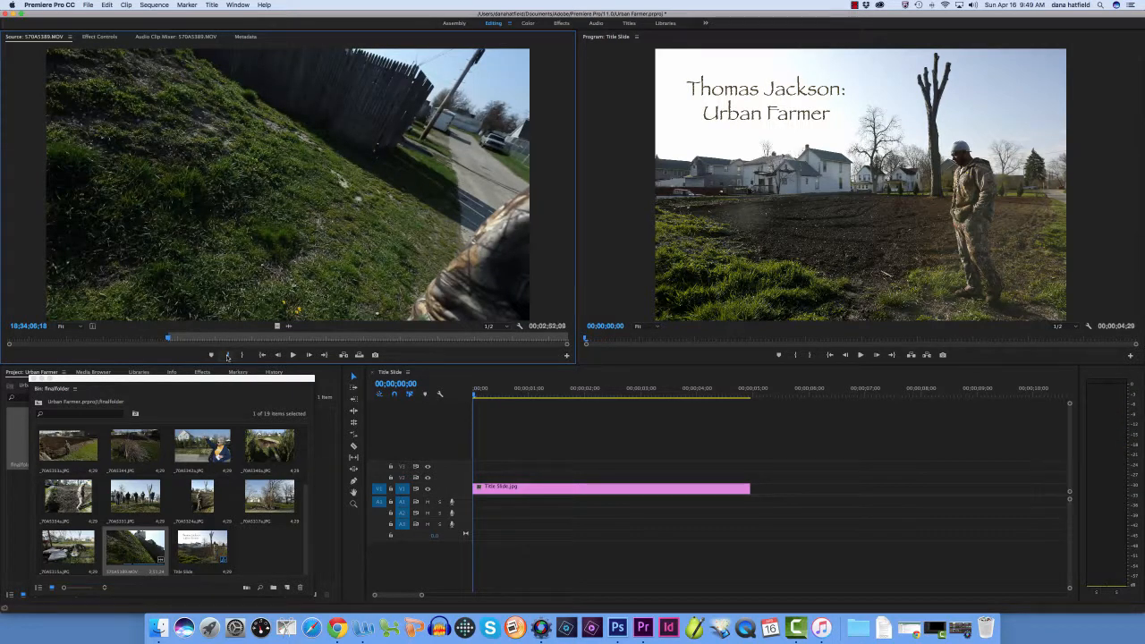
Play through the interview audio in the source clip and mark an Out point at 18;34;18;02
{"action": "left_click", "coordinate": [294, 356]}
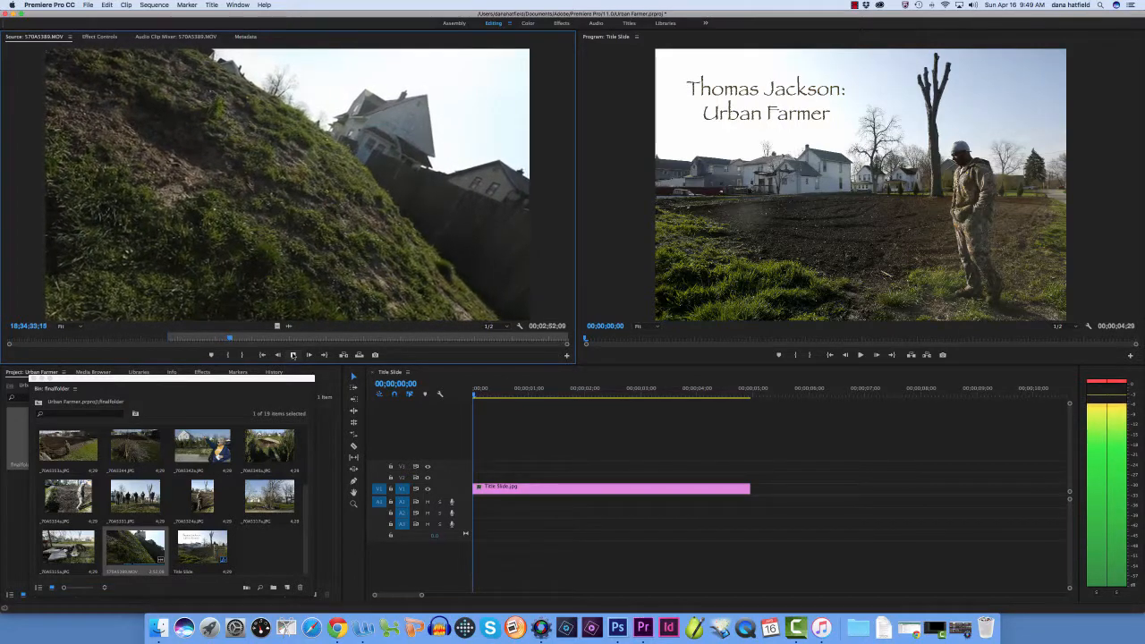
{"action": "left_click", "coordinate": [293, 355]}
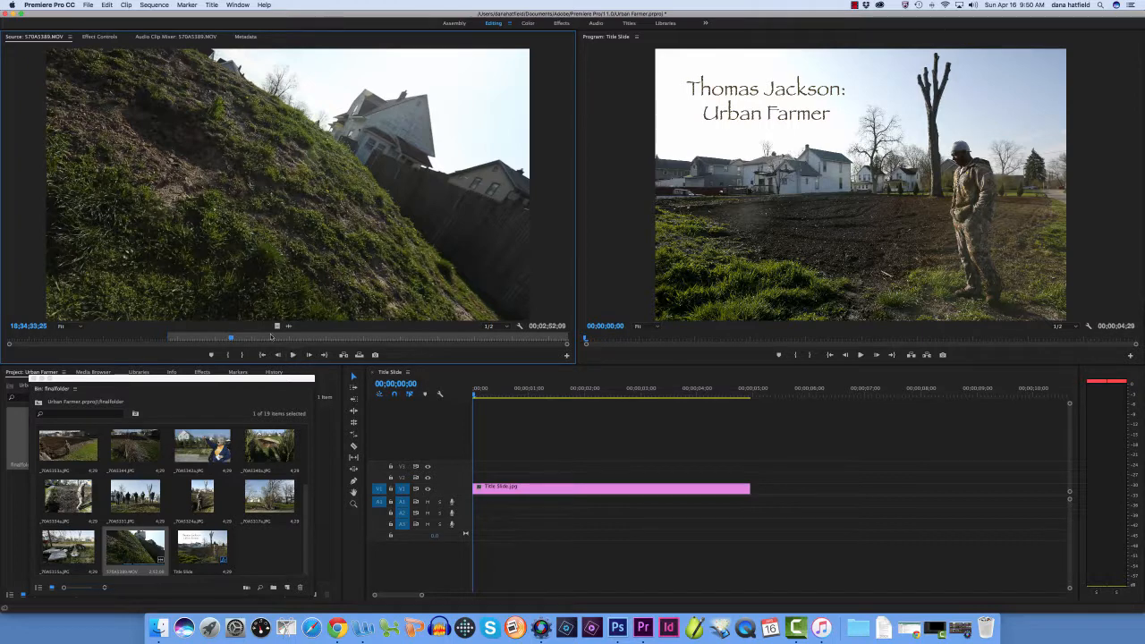
{"action": "left_click_drag", "start_coordinate": [233, 340], "coordinate": [186, 339]}
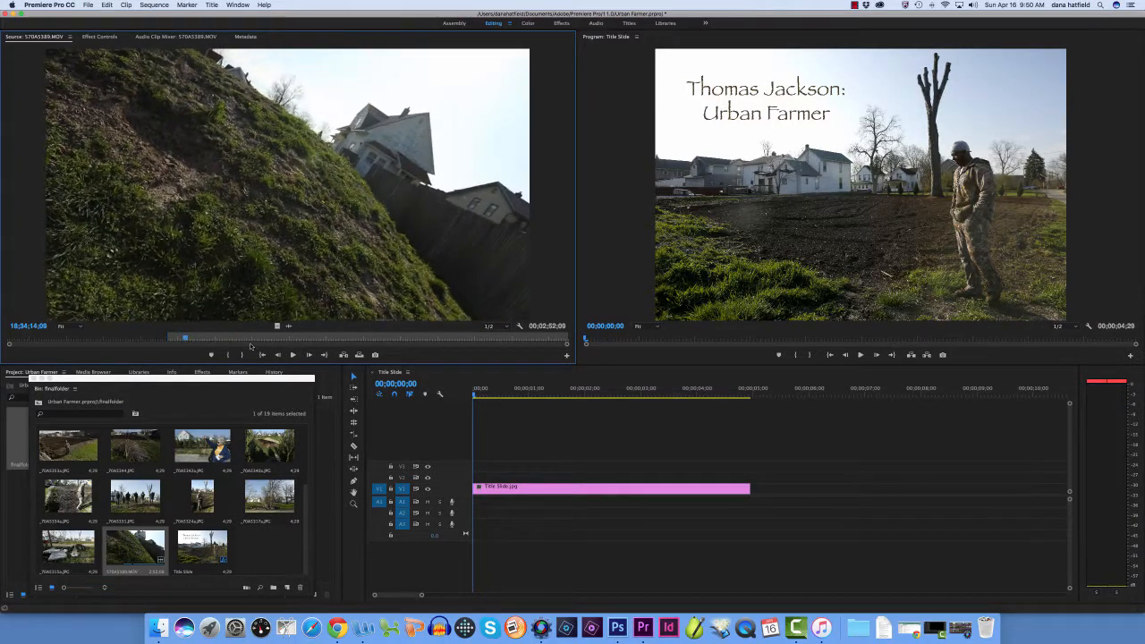
{"action": "left_click", "coordinate": [293, 355]}
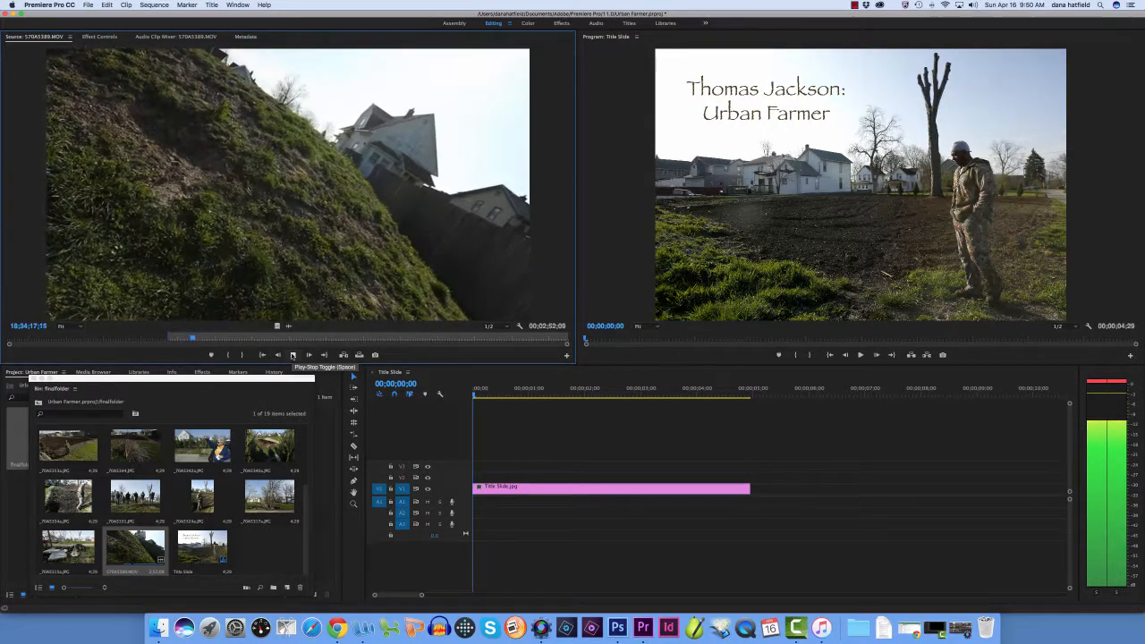
{"action": "left_click", "coordinate": [292, 356]}
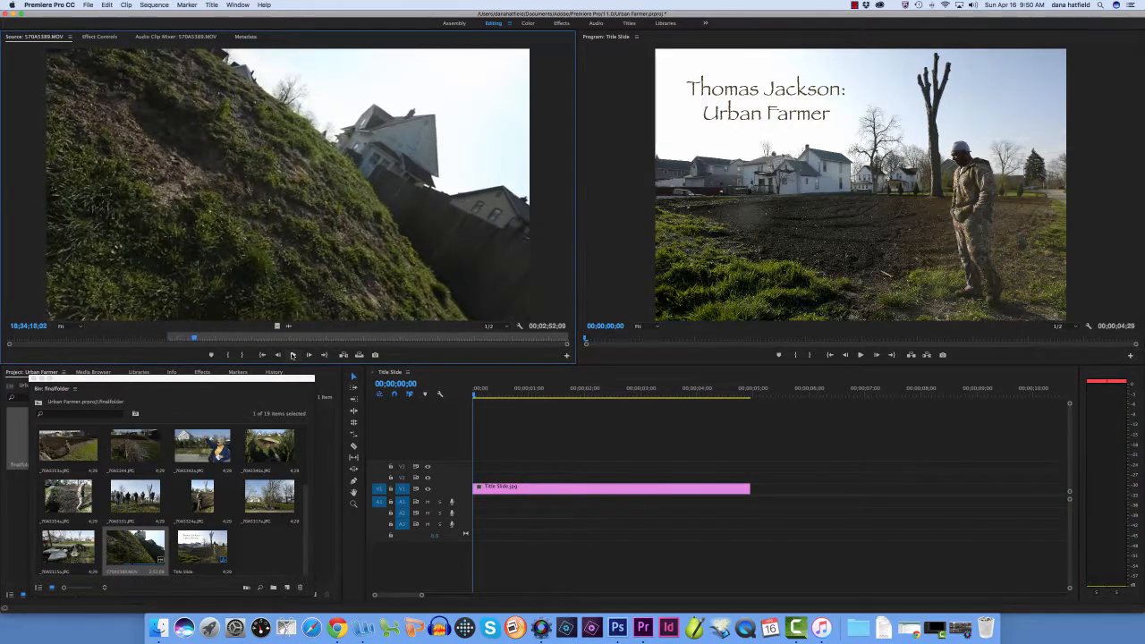
{"action": "left_click", "coordinate": [242, 355]}
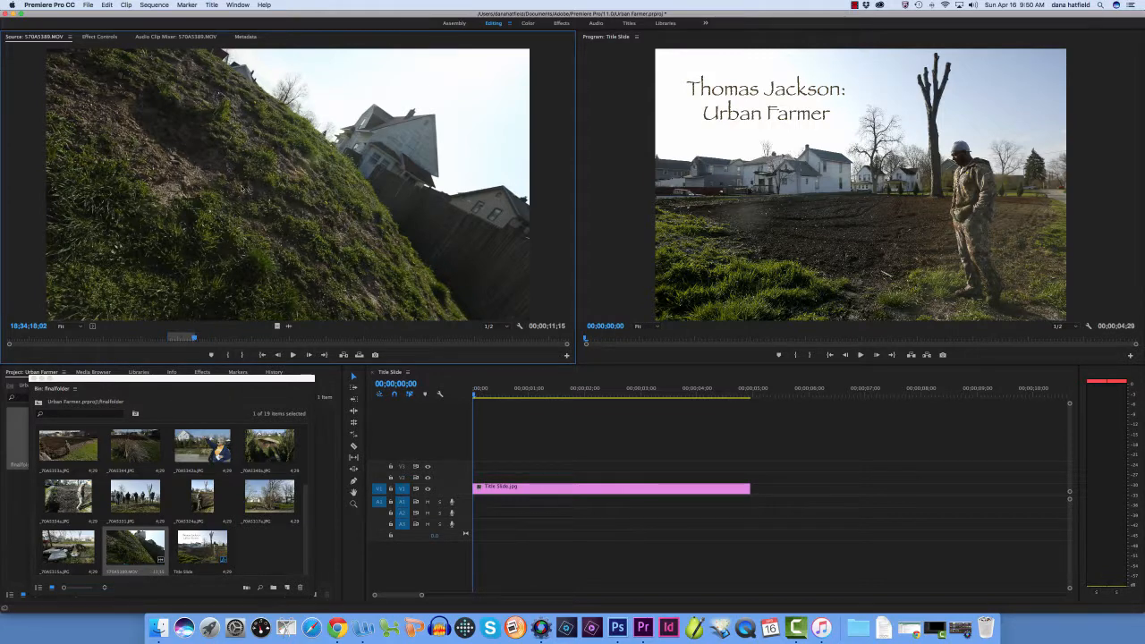
Place the marked section of 570A5389.MOV directly after the title slide on V1 and A1, and play it from its start
{"action": "left_click_drag", "start_coordinate": [492, 266], "coordinate": [757, 498]}
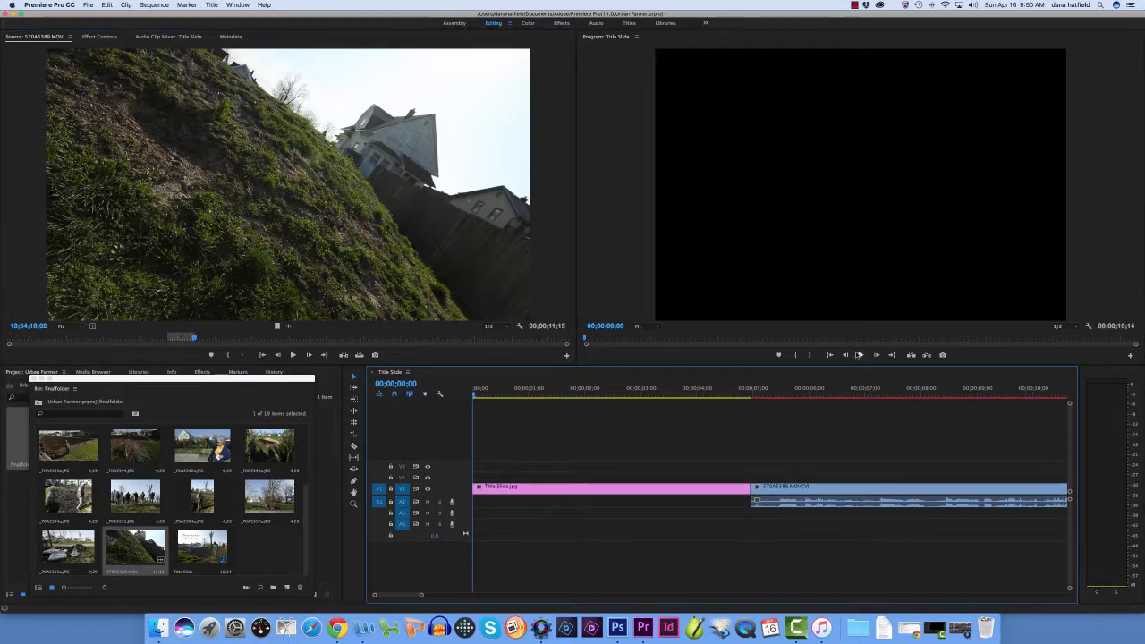
{"action": "left_click", "coordinate": [473, 396]}
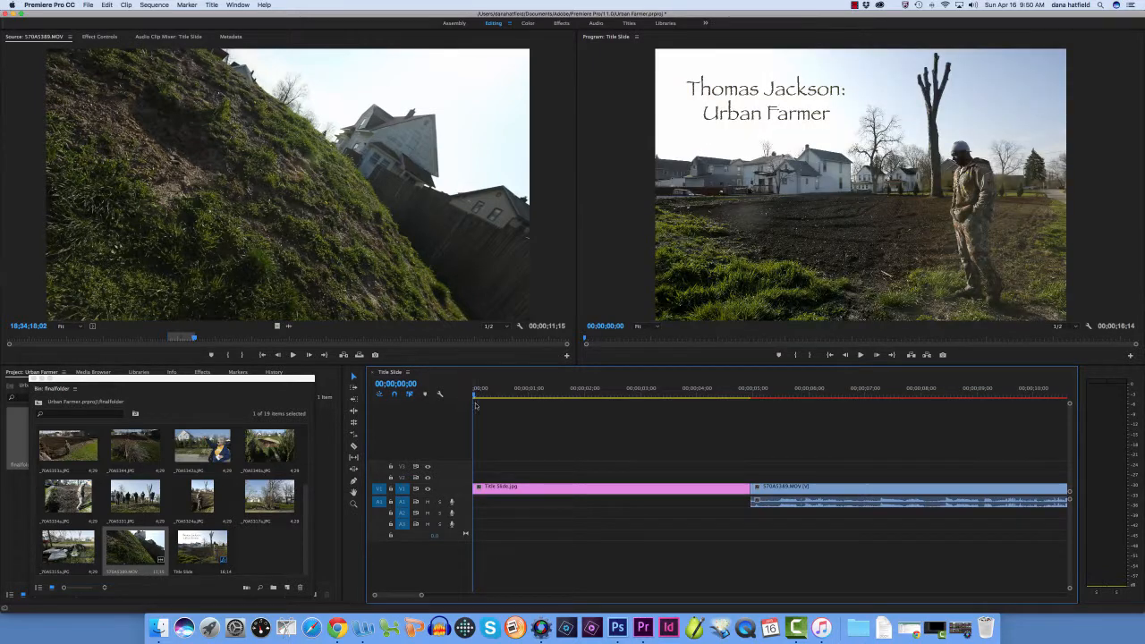
{"action": "left_click", "coordinate": [853, 339]}
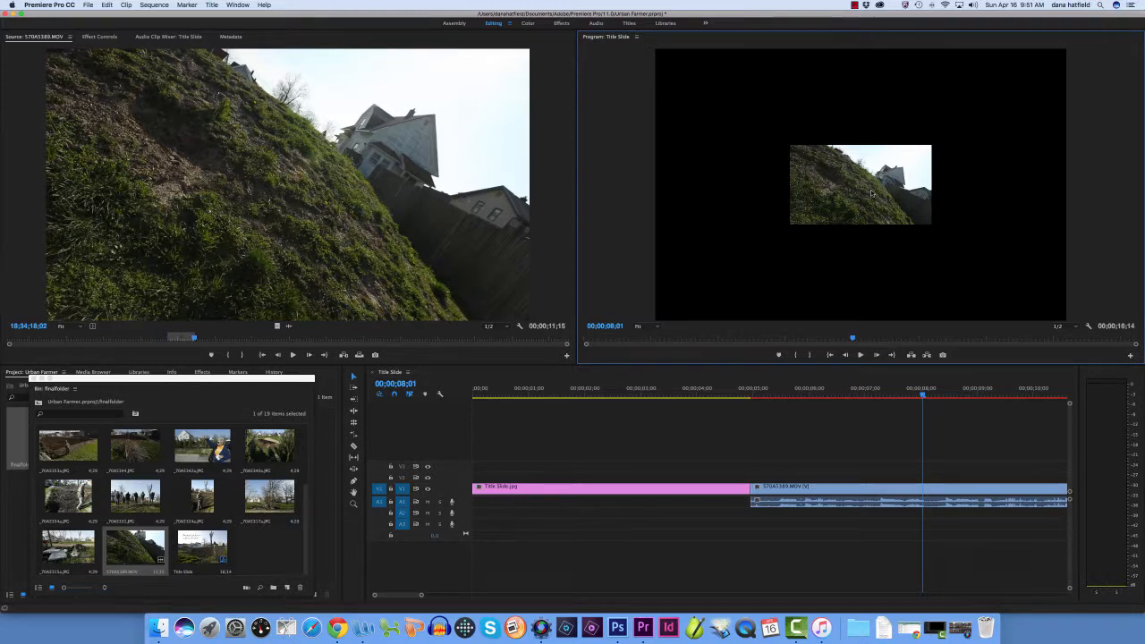
{"action": "left_click_drag", "start_coordinate": [924, 395], "coordinate": [825, 413]}
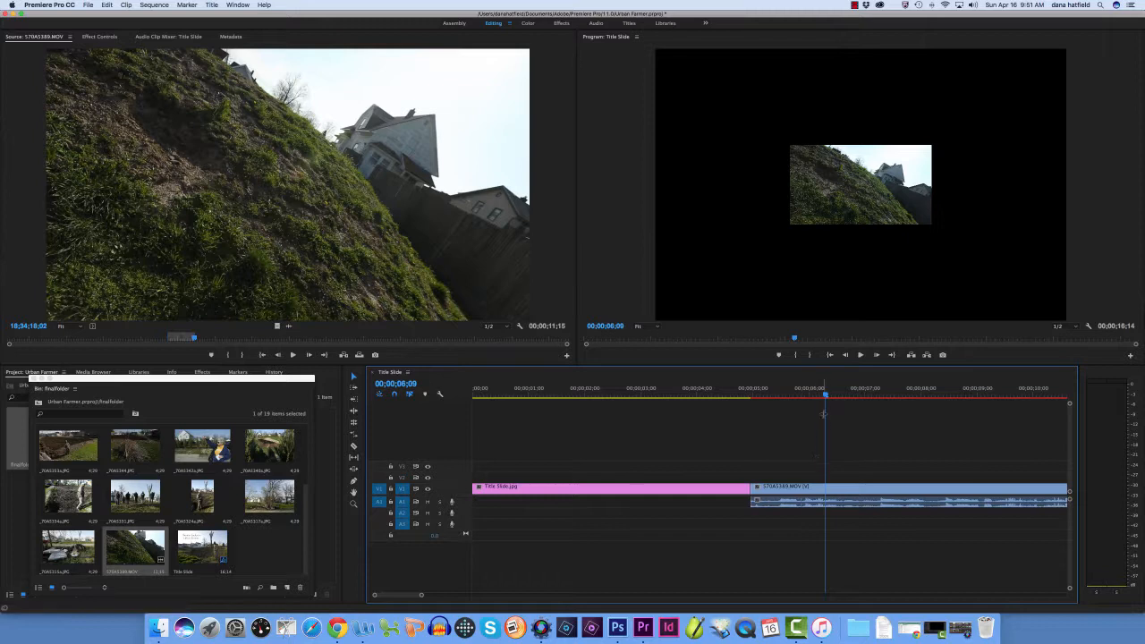
{"action": "left_click", "coordinate": [750, 405]}
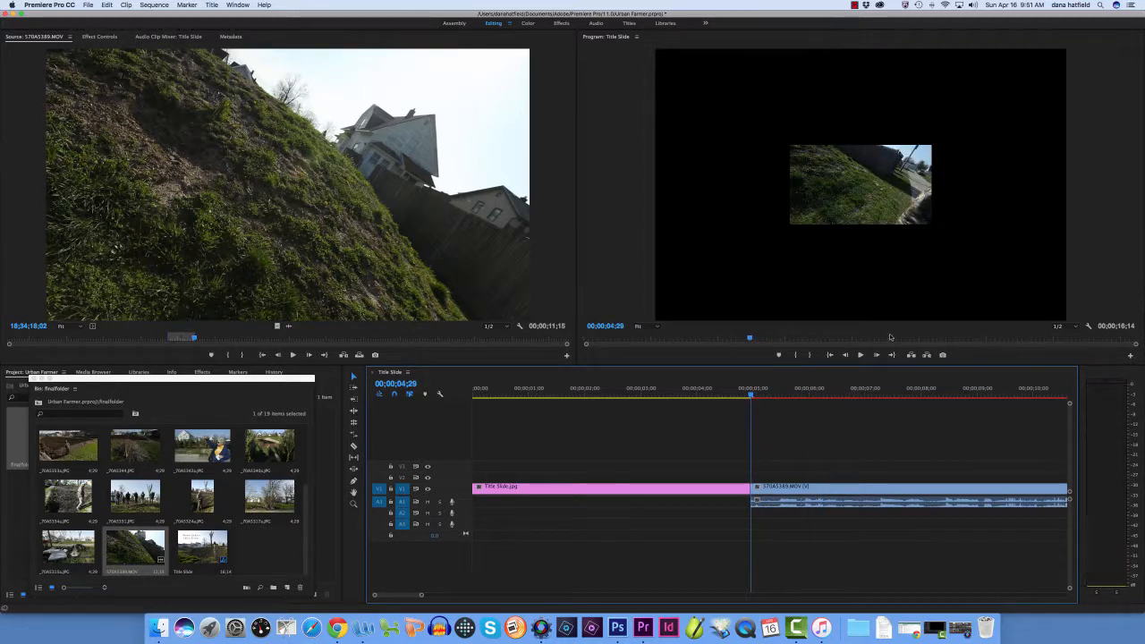
{"action": "left_click", "coordinate": [860, 355]}
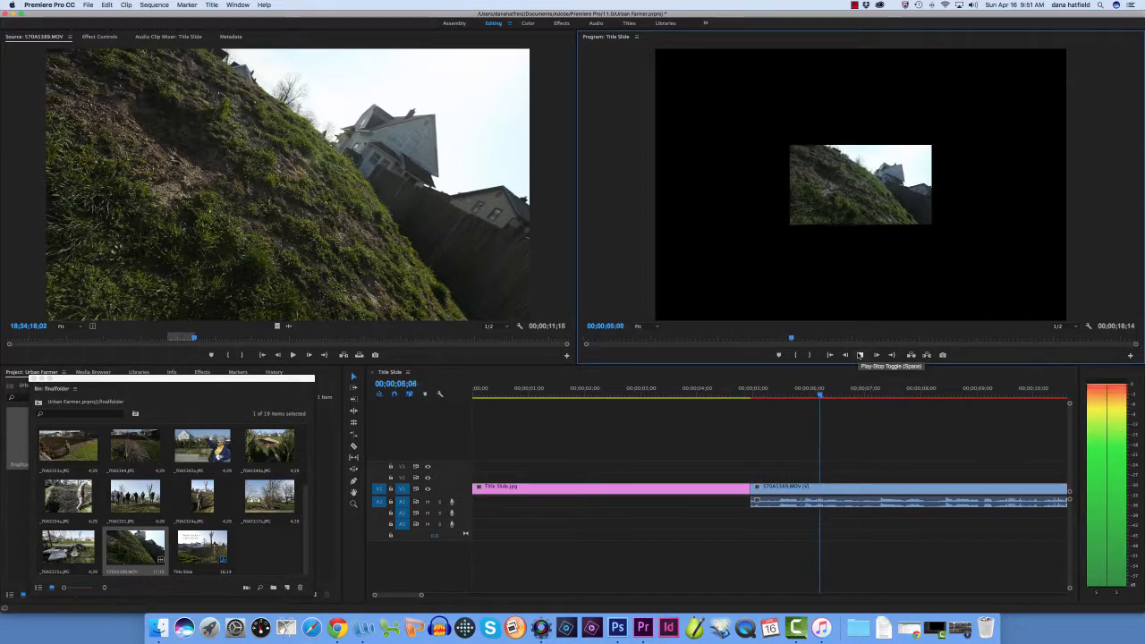
{"action": "left_click", "coordinate": [860, 355]}
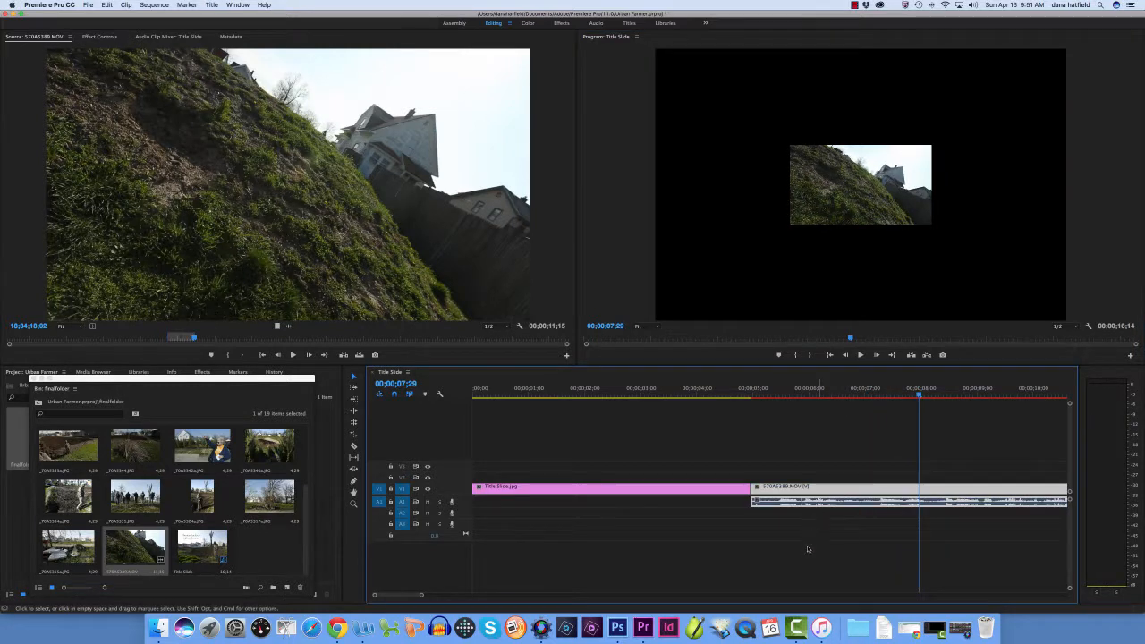
Move the 570A5389.MOV clip to the start of the sequence, overwriting the title slide, and play its opening
{"action": "left_click_drag", "start_coordinate": [829, 494], "coordinate": [502, 494]}
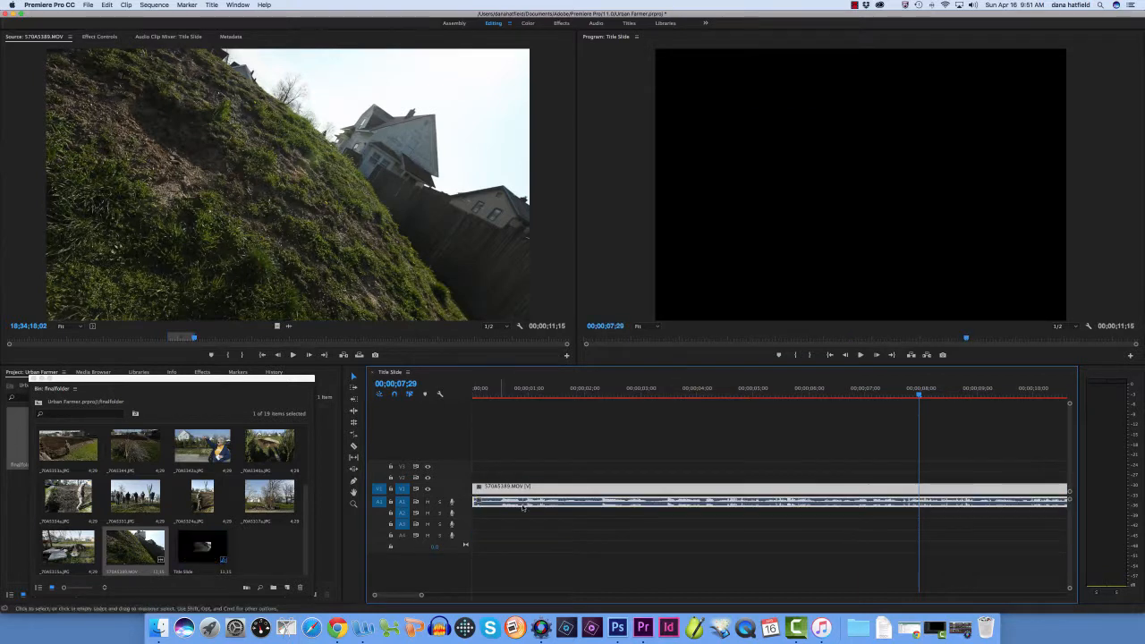
{"action": "left_click_drag", "start_coordinate": [928, 392], "coordinate": [474, 388]}
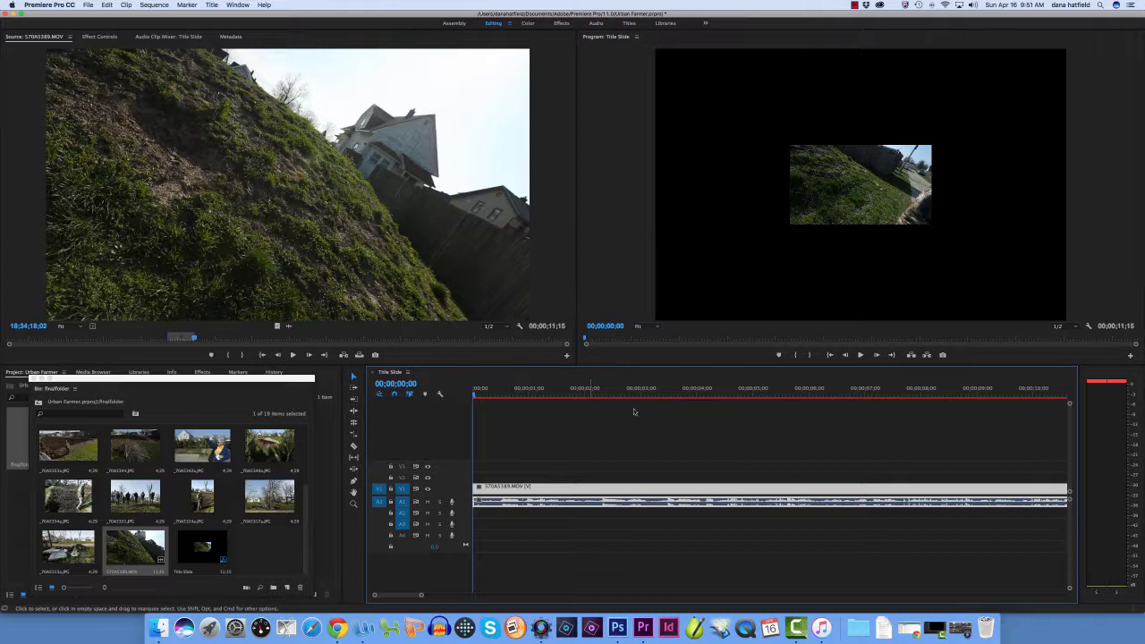
{"action": "left_click", "coordinate": [861, 356]}
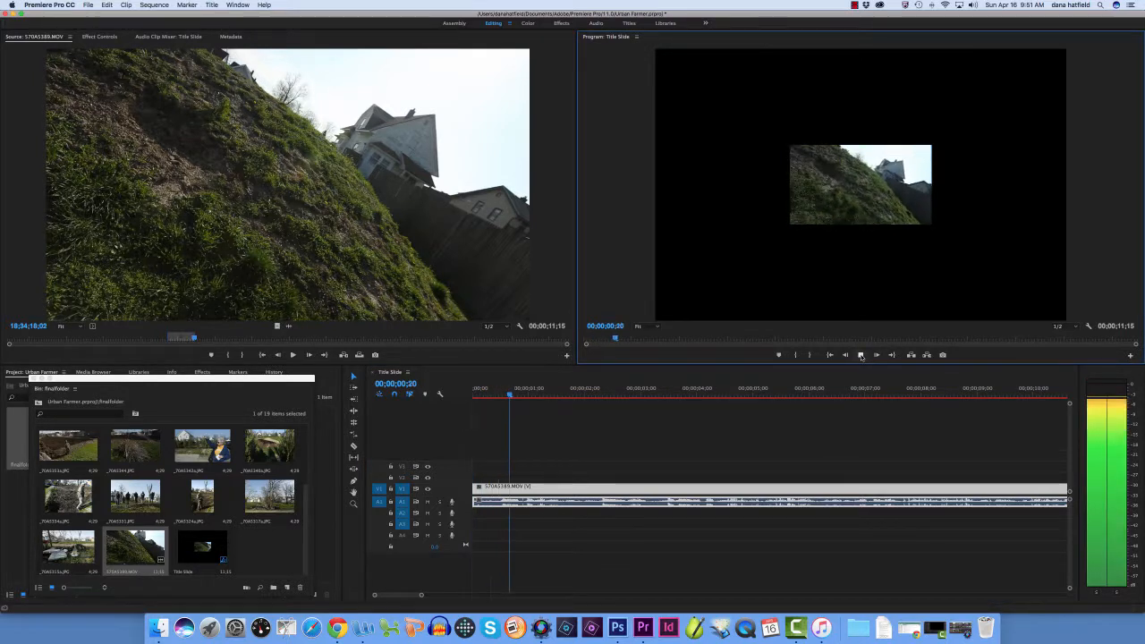
{"action": "key", "text": "space"}
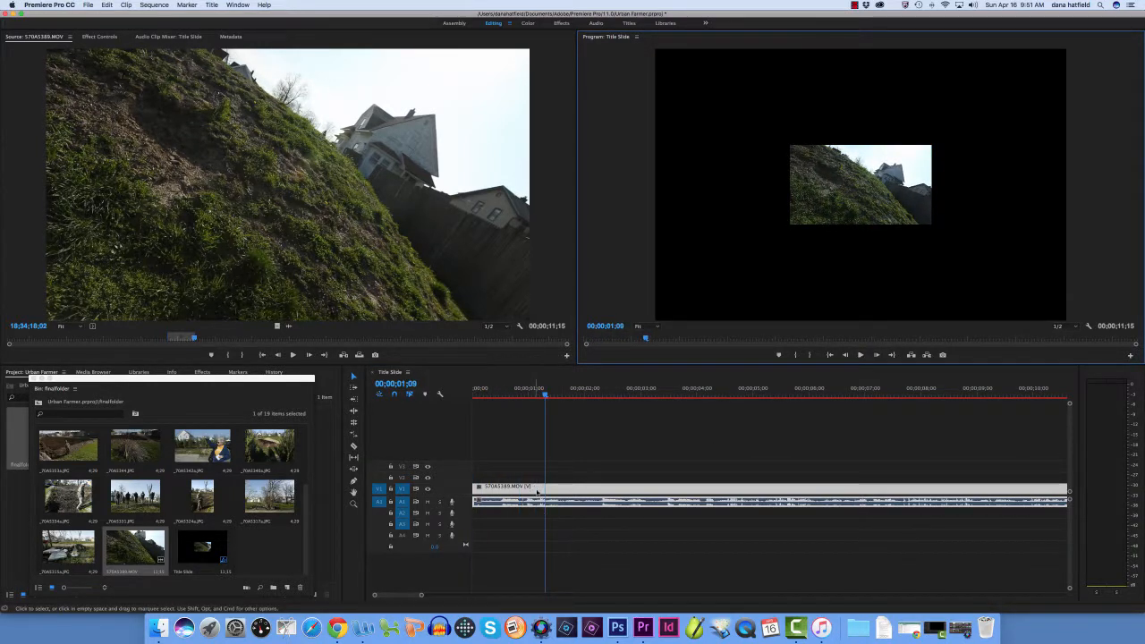
{"action": "left_click_drag", "start_coordinate": [460, 542], "coordinate": [467, 595]}
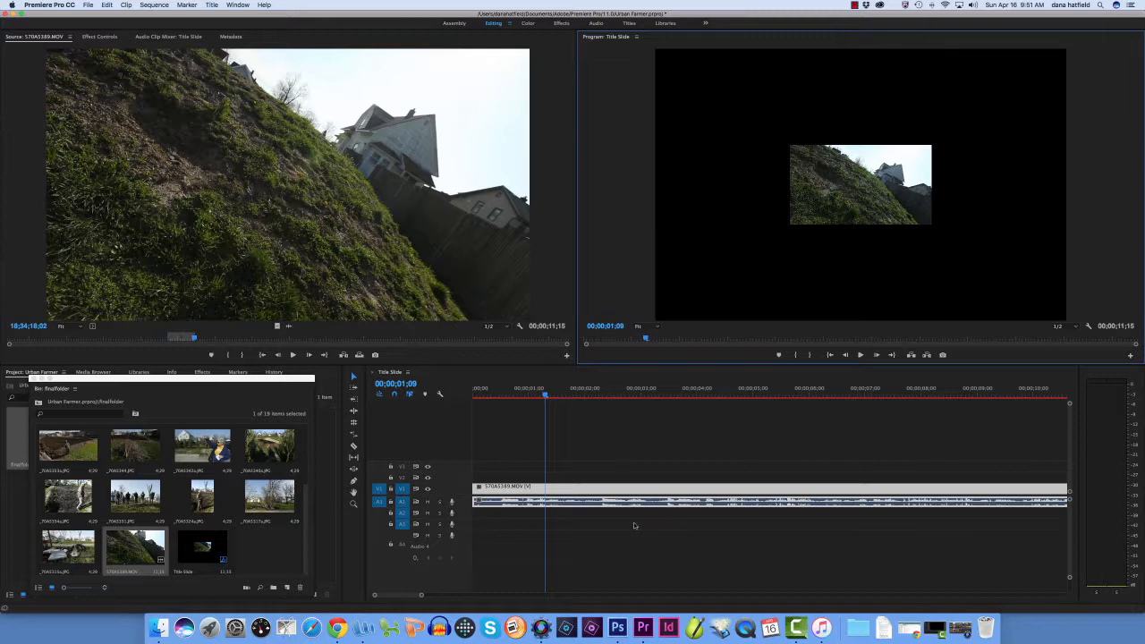
{"action": "left_click", "coordinate": [88, 6]}
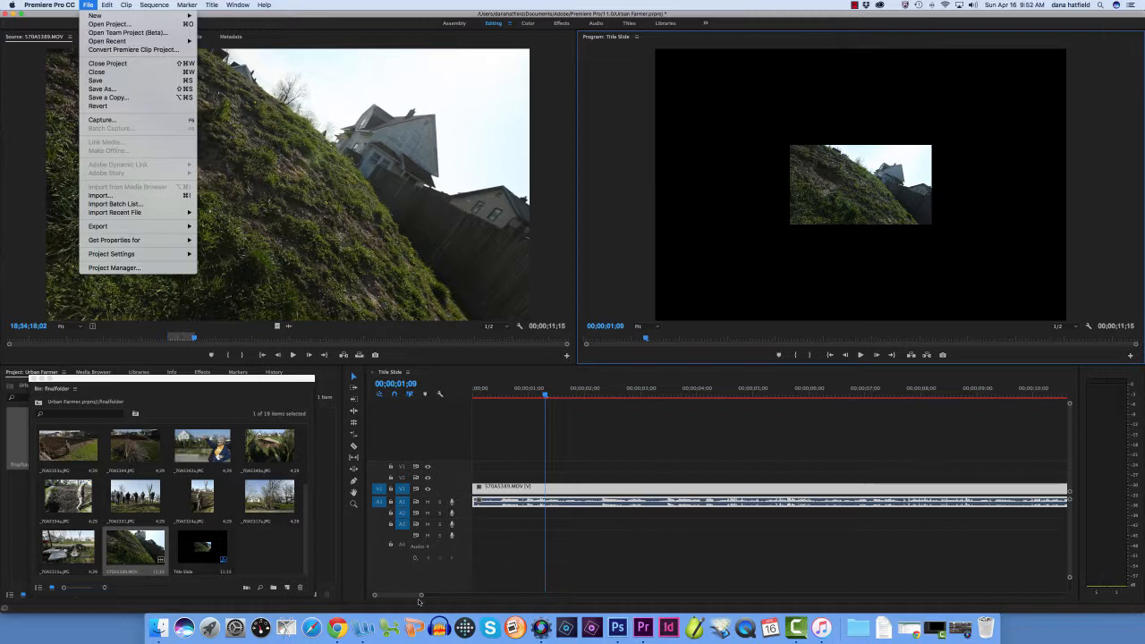
{"action": "key", "text": "Escape"}
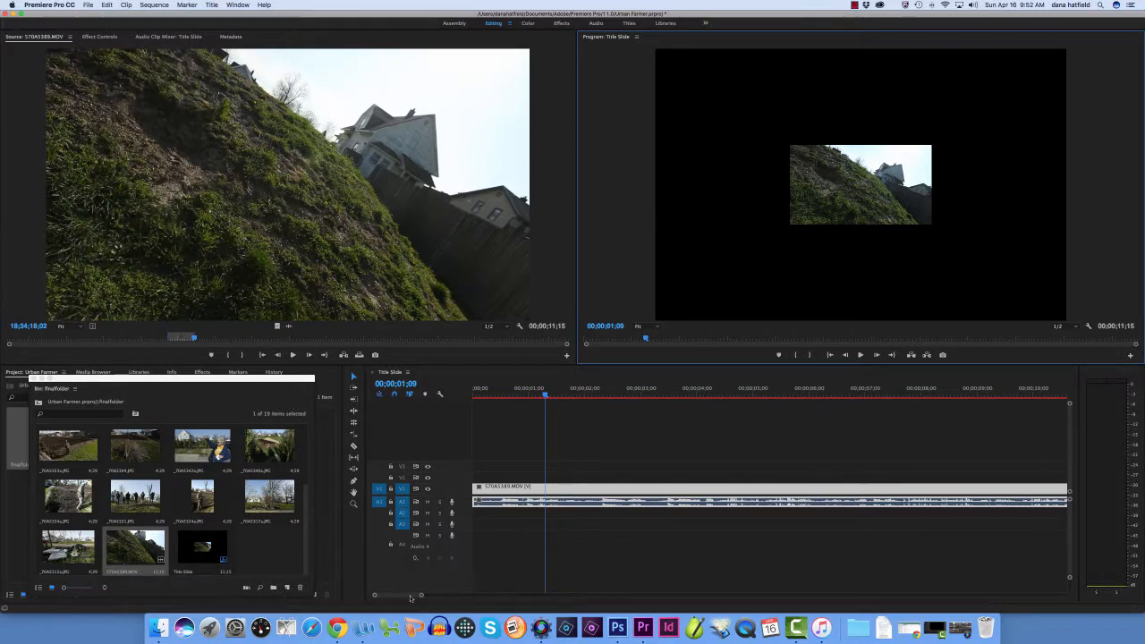
{"action": "mouse_move", "coordinate": [410, 598]}
{"action": "left_mouse_down"}
{"action": "mouse_move", "coordinate": [1029, 600]}
{"action": "mouse_move", "coordinate": [394, 600]}
{"action": "left_mouse_up"}
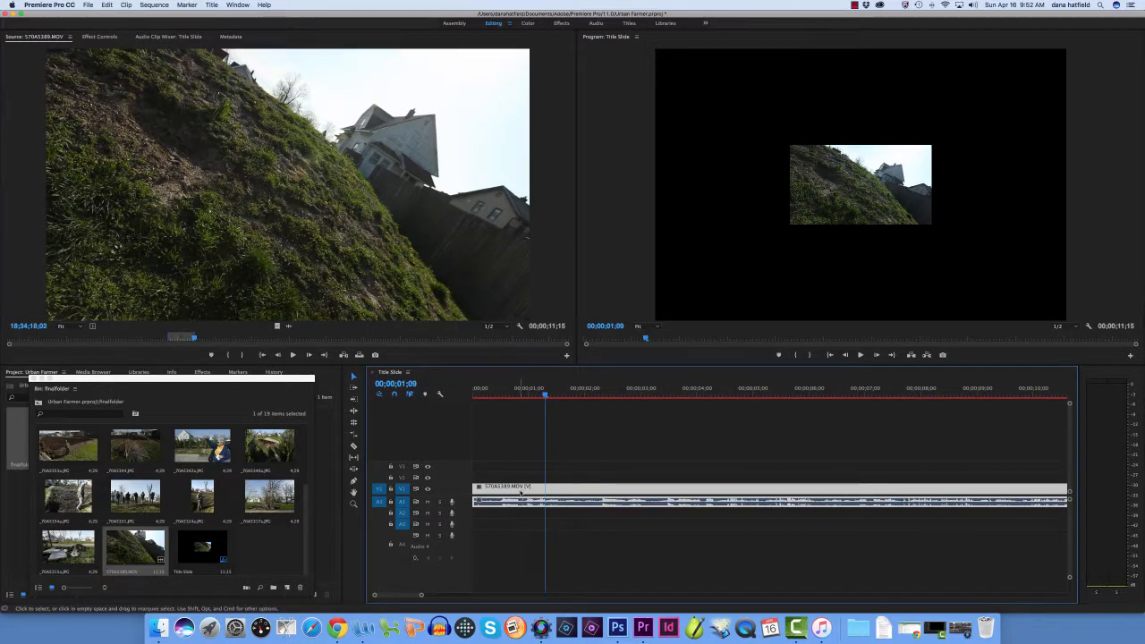
Place Title Slide.jpg on V2 above the start of the interview clip and play the sequence from the beginning
{"action": "key", "text": "space"}
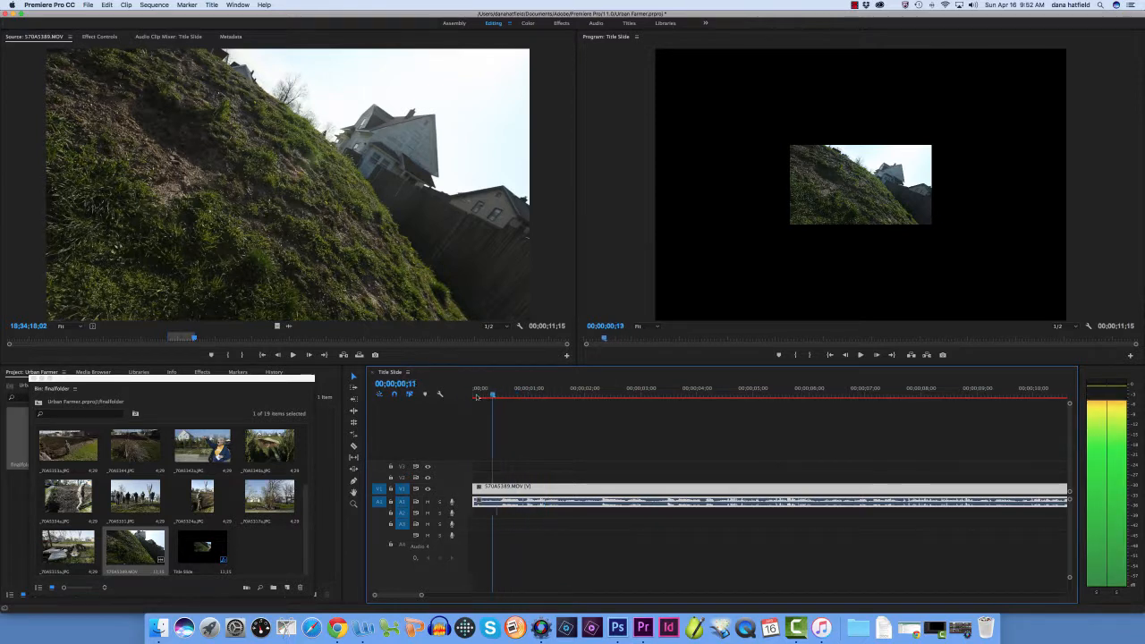
{"action": "key", "text": "space"}
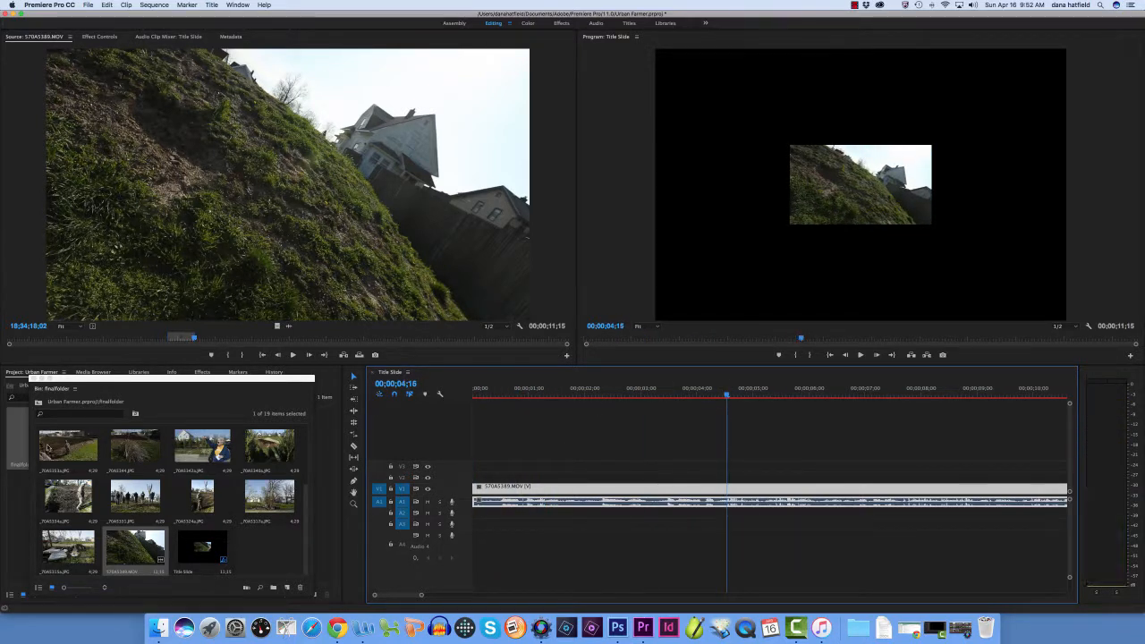
{"action": "scroll", "coordinate": [124, 476], "scroll_direction": "up", "scroll_amount": 4}
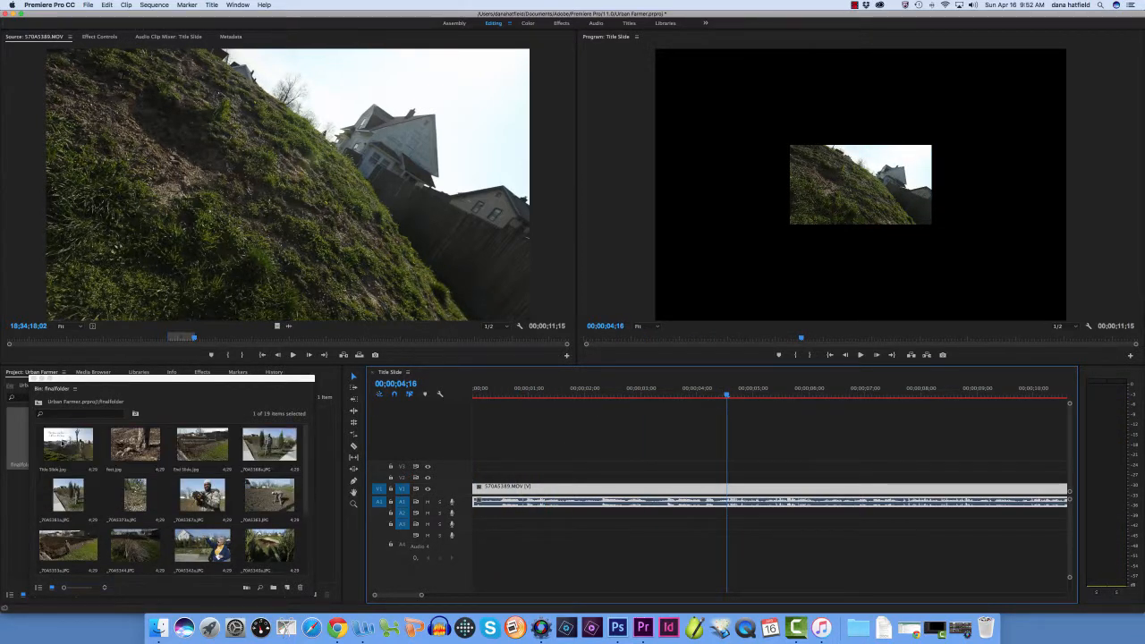
{"action": "left_click_drag", "start_coordinate": [63, 444], "coordinate": [478, 480]}
{"action": "left_click_drag", "start_coordinate": [728, 394], "coordinate": [623, 412]}
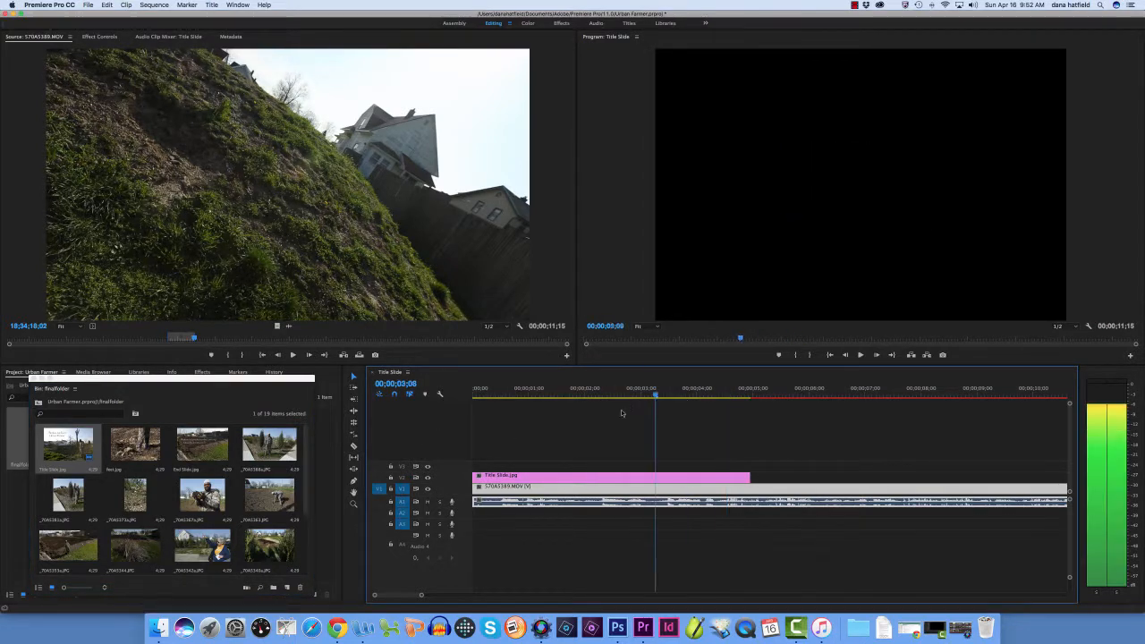
{"action": "key", "text": "Home"}
{"action": "left_click", "coordinate": [859, 355]}
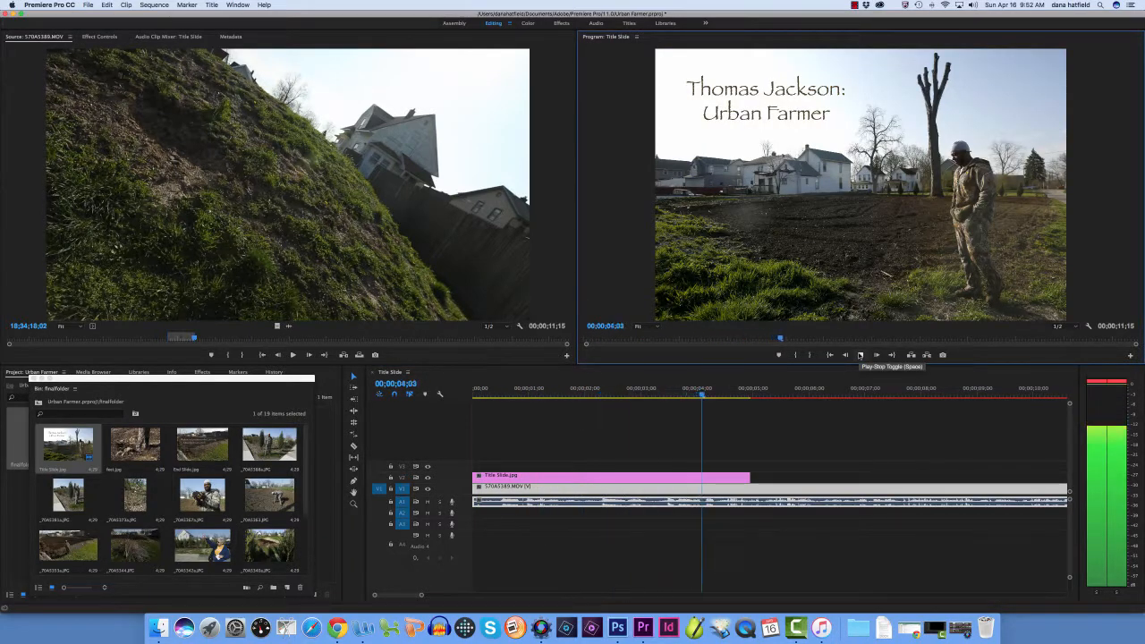
{"action": "left_click", "coordinate": [860, 356]}
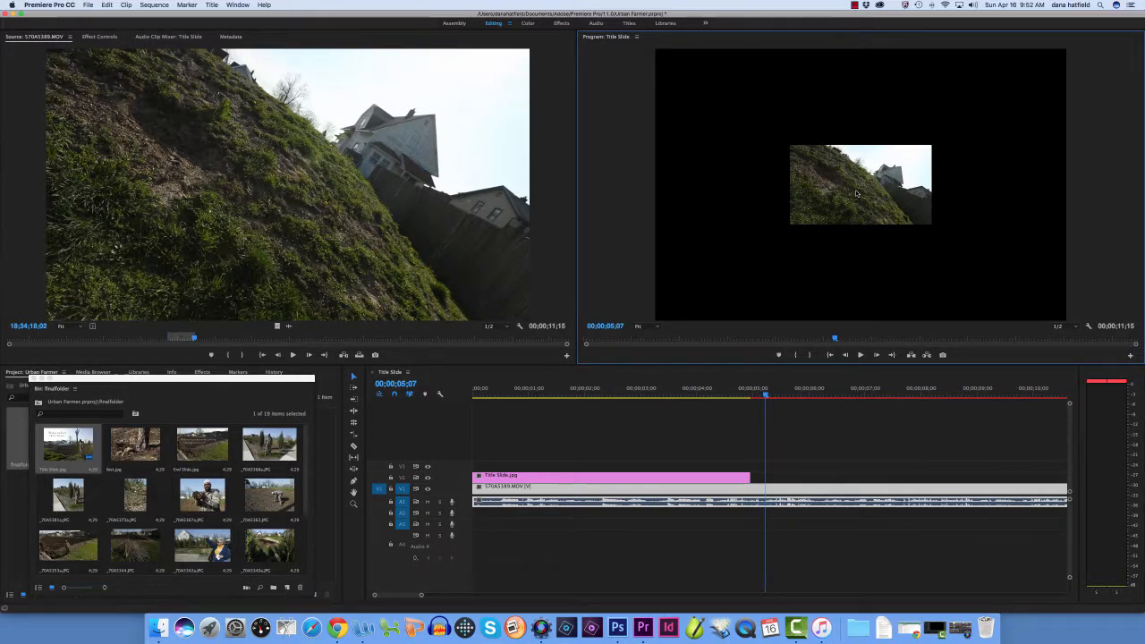
Scrub the title slide over the interview audio and play past its end to examine the change to the clip's own picture
{"action": "left_click_drag", "start_coordinate": [765, 395], "coordinate": [627, 394]}
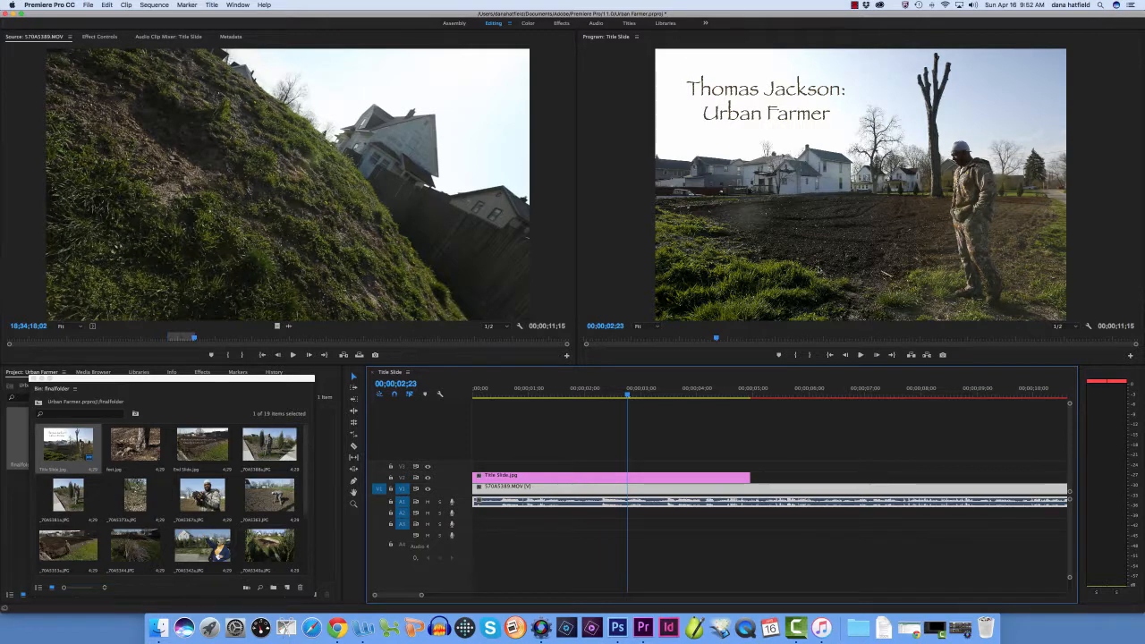
{"action": "mouse_move", "coordinate": [627, 395]}
{"action": "left_mouse_down"}
{"action": "mouse_move", "coordinate": [597, 403]}
{"action": "mouse_move", "coordinate": [609, 401]}
{"action": "left_mouse_up"}
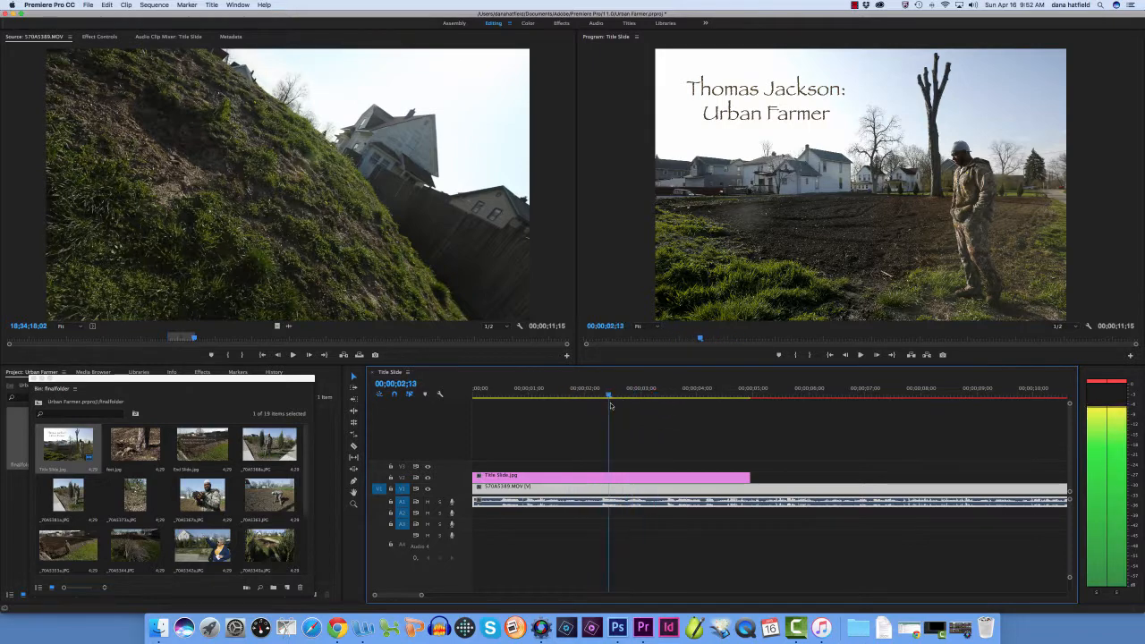
{"action": "left_click", "coordinate": [626, 486]}
{"action": "right_click", "coordinate": [627, 485]}
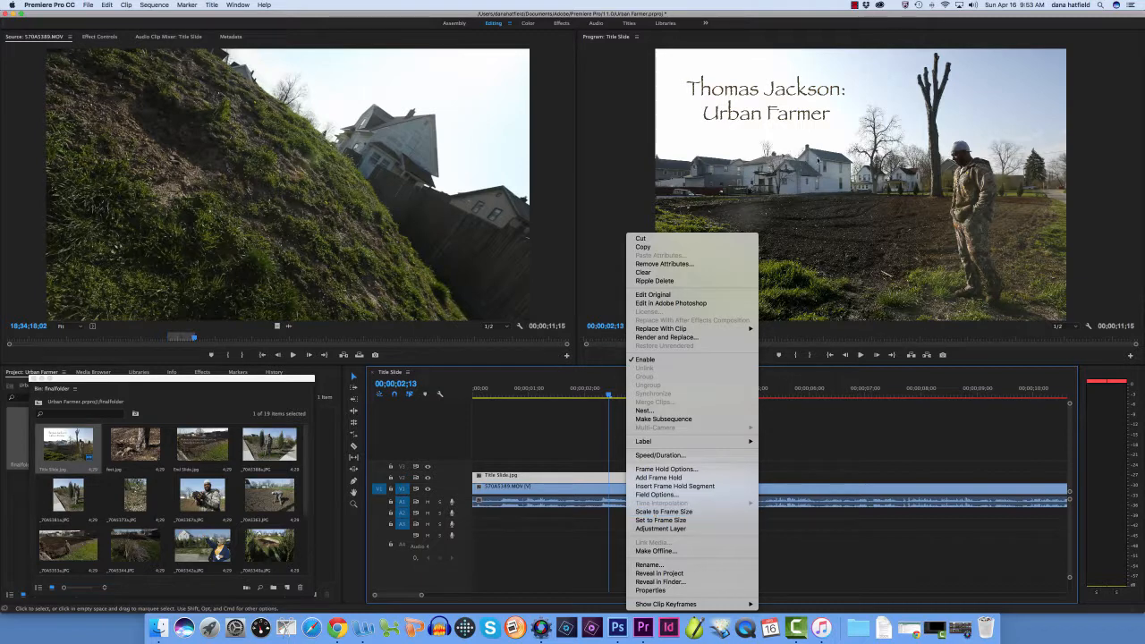
{"action": "left_click", "coordinate": [608, 198]}
{"action": "left_click_drag", "start_coordinate": [606, 394], "coordinate": [719, 393]}
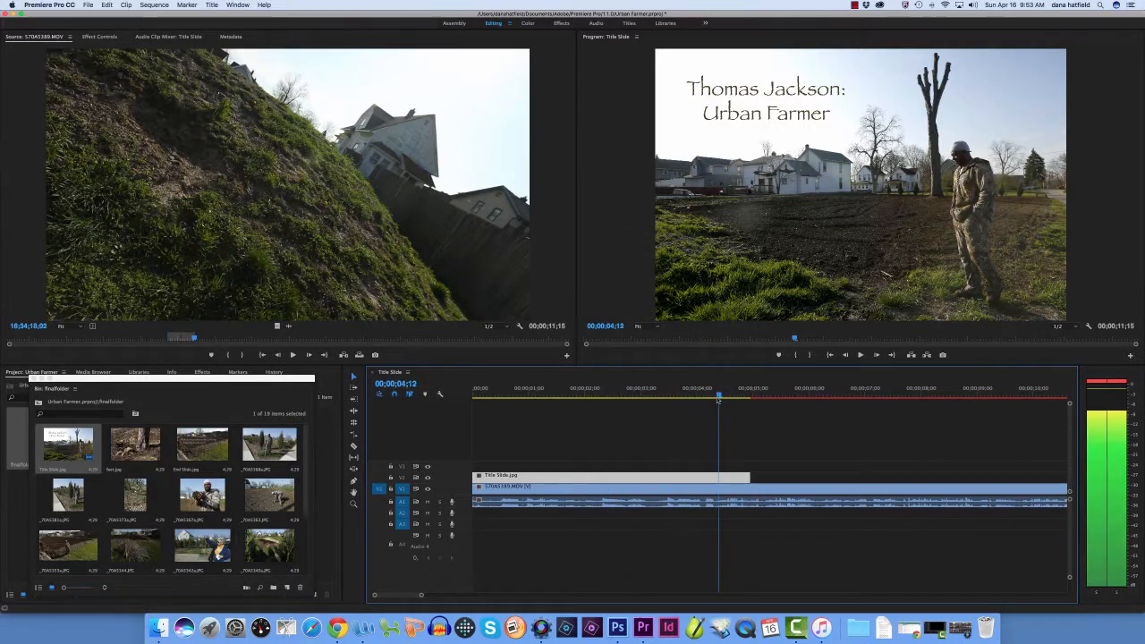
{"action": "left_click", "coordinate": [861, 355]}
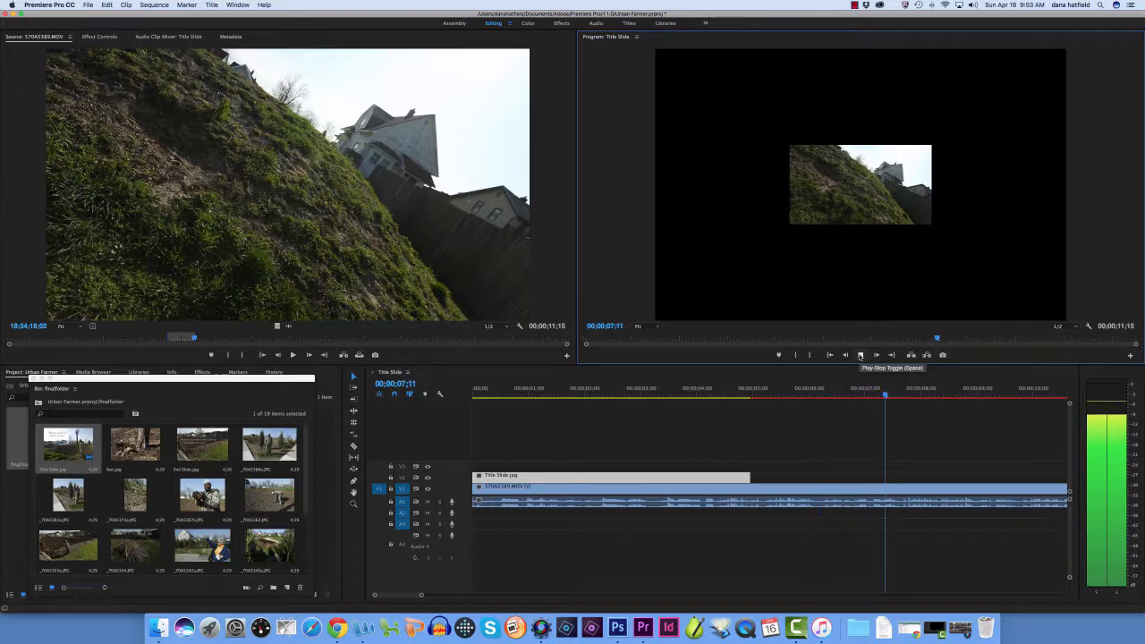
{"action": "left_click", "coordinate": [861, 355]}
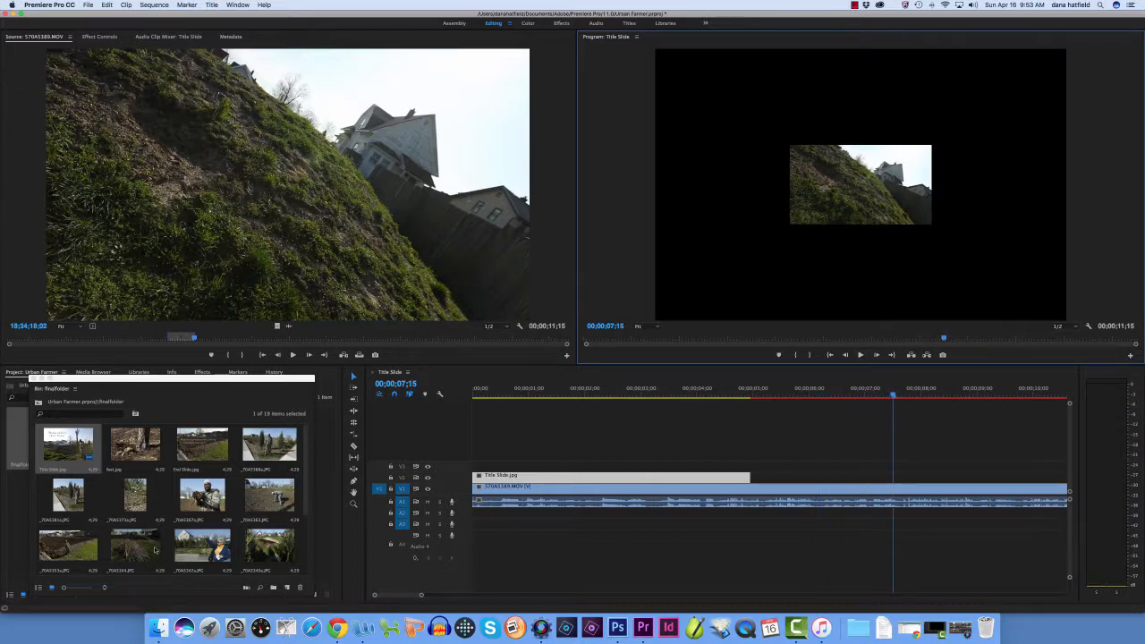
Look through the finalfolder photos and place feet.jpg on V2 directly after Title Slide.jpg
{"action": "left_click", "coordinate": [310, 434]}
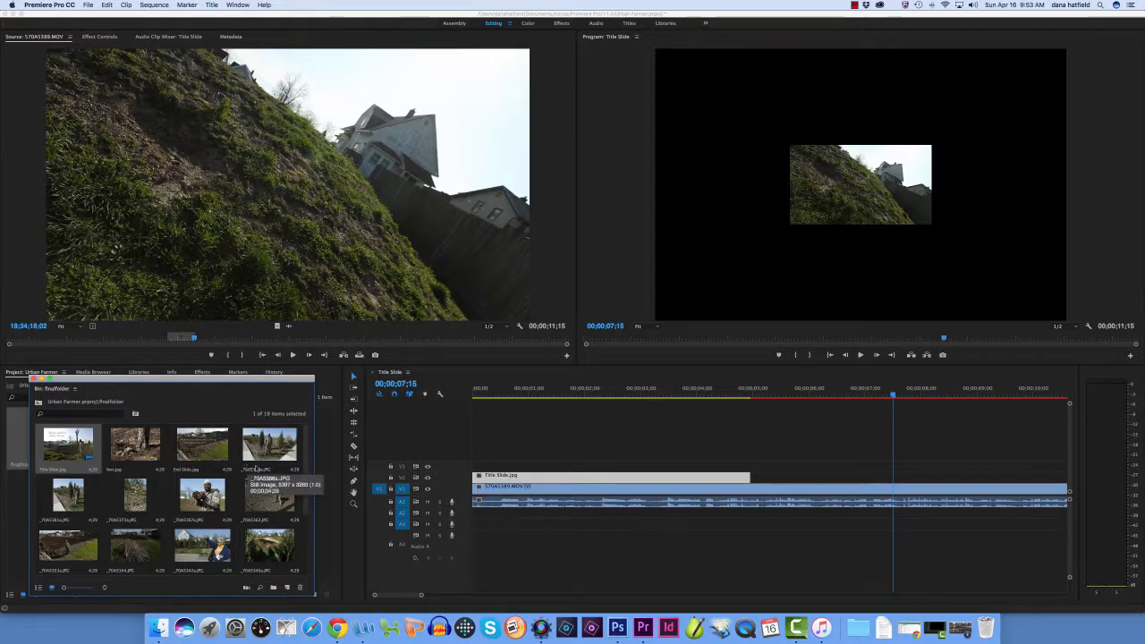
{"action": "scroll", "coordinate": [306, 453], "scroll_direction": "down", "scroll_amount": 2}
{"action": "scroll", "coordinate": [306, 453], "scroll_direction": "down", "scroll_amount": 3}
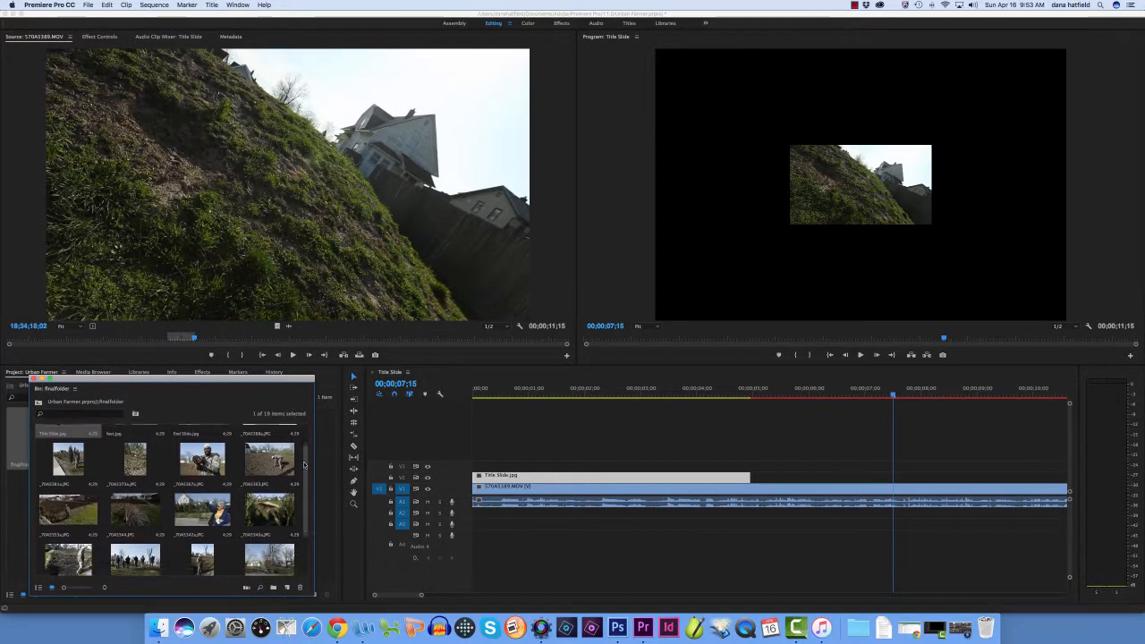
{"action": "scroll", "coordinate": [303, 483], "scroll_direction": "down", "scroll_amount": 3}
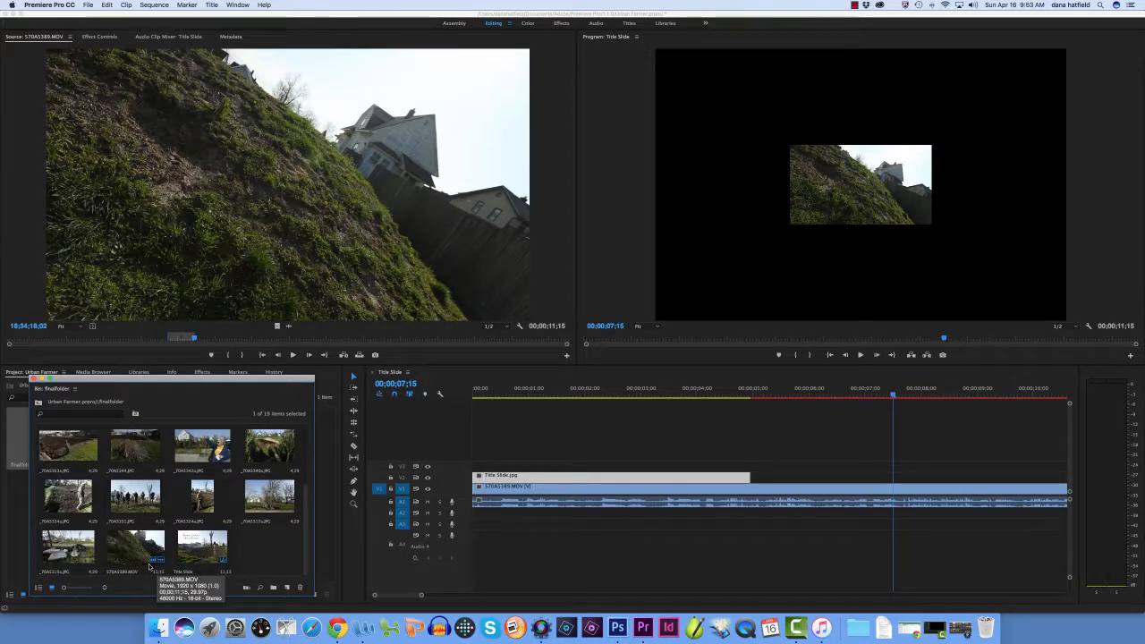
{"action": "left_click_drag", "start_coordinate": [307, 491], "coordinate": [305, 420]}
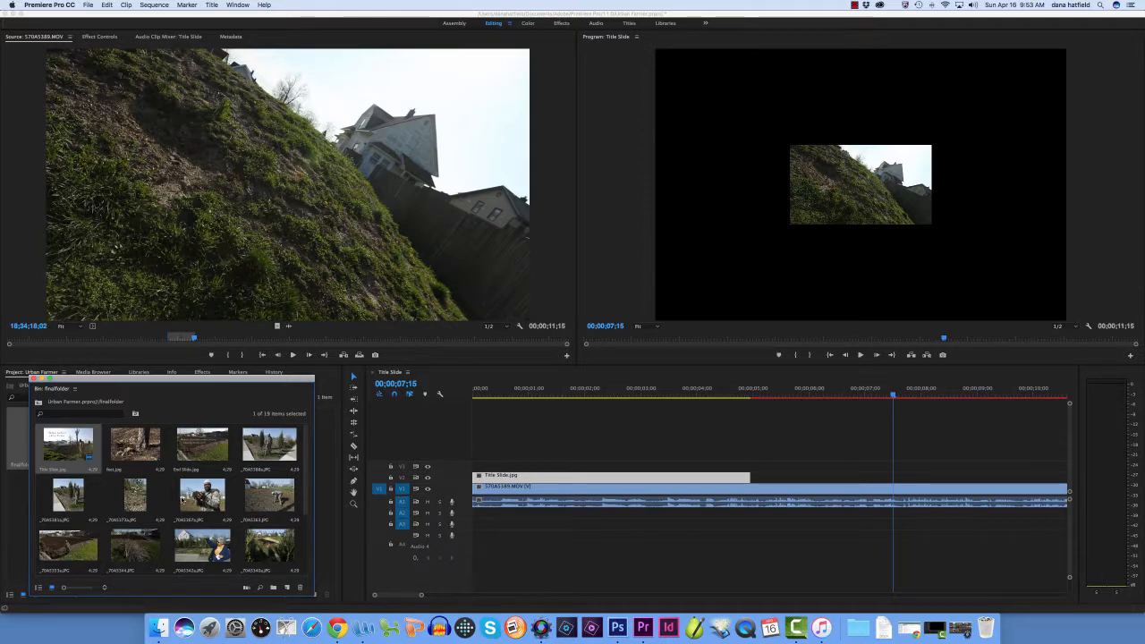
{"action": "left_click", "coordinate": [136, 446]}
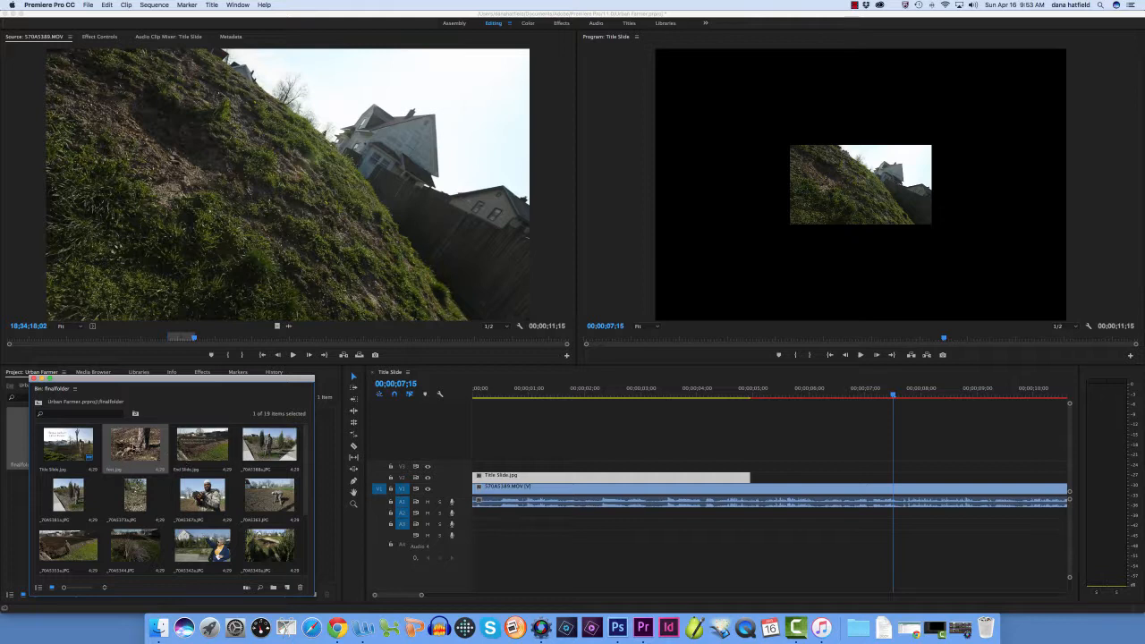
{"action": "left_click_drag", "start_coordinate": [134, 447], "coordinate": [759, 483]}
Trim the end of feet.jpg on V2 to 00;00;07;24 to match the interview audio and play across the new edge
{"action": "left_click_drag", "start_coordinate": [893, 393], "coordinate": [744, 409]}
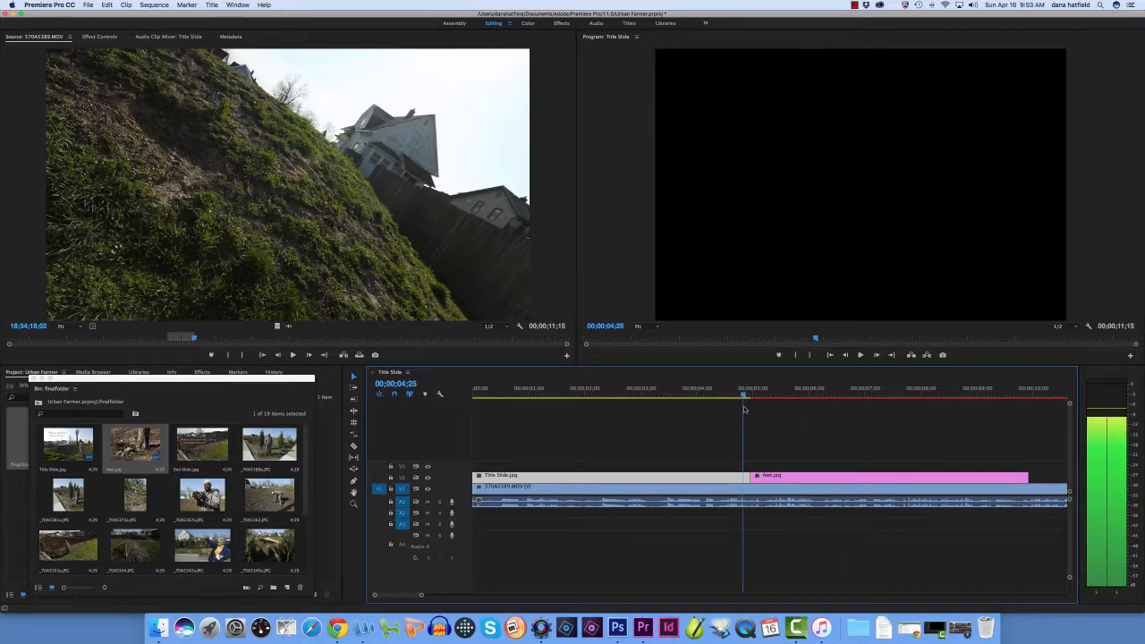
{"action": "left_click", "coordinate": [861, 355]}
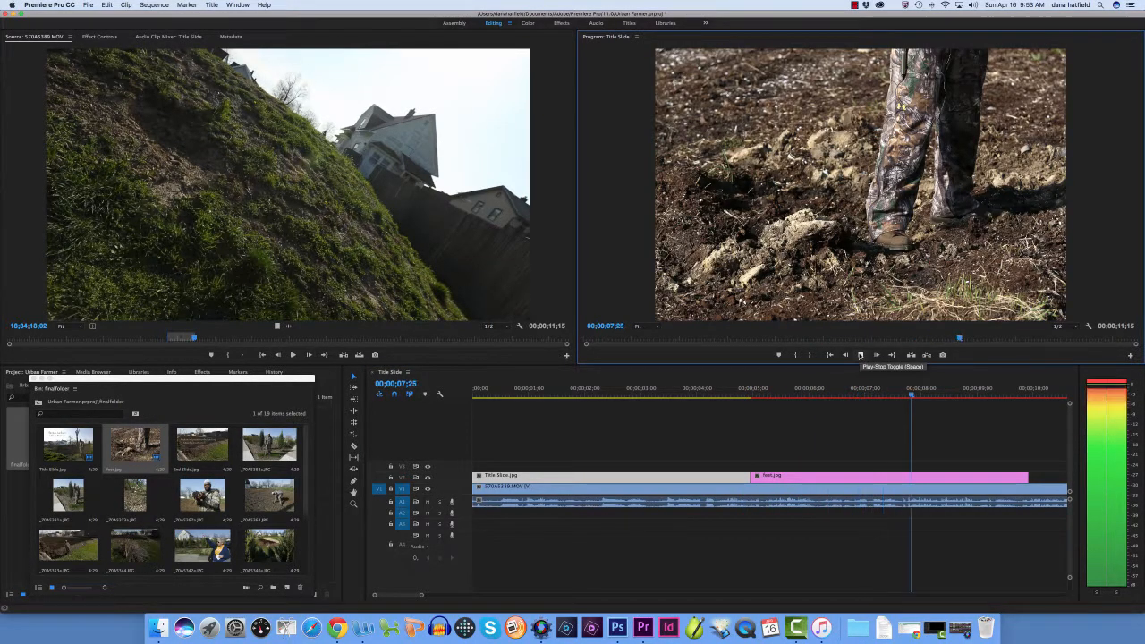
{"action": "left_click", "coordinate": [861, 355]}
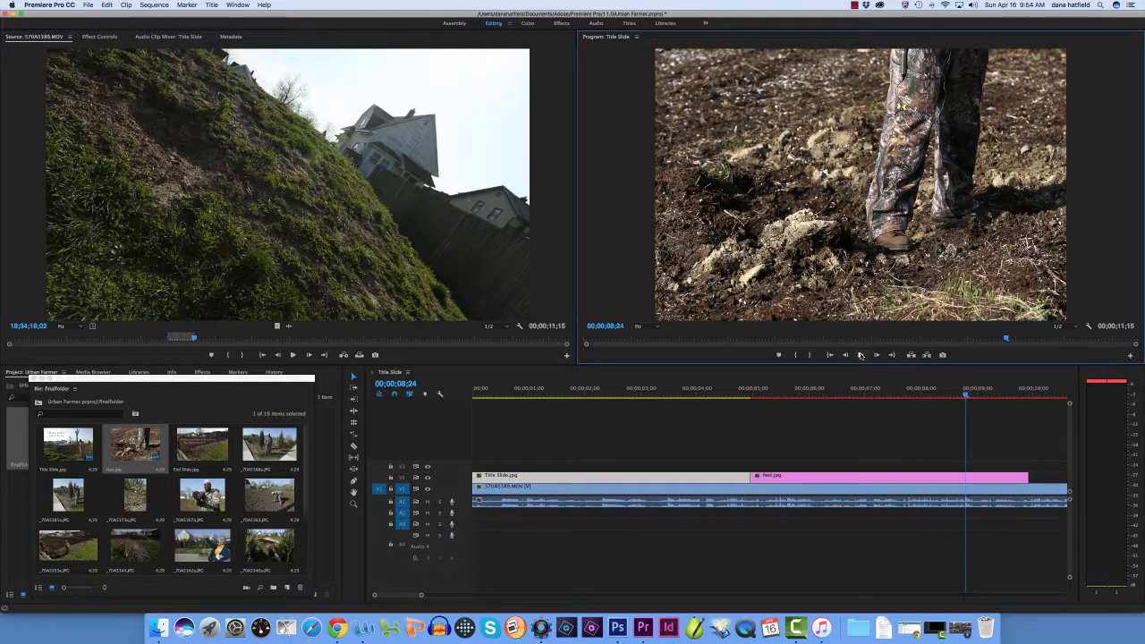
{"action": "left_click_drag", "start_coordinate": [951, 395], "coordinate": [871, 394]}
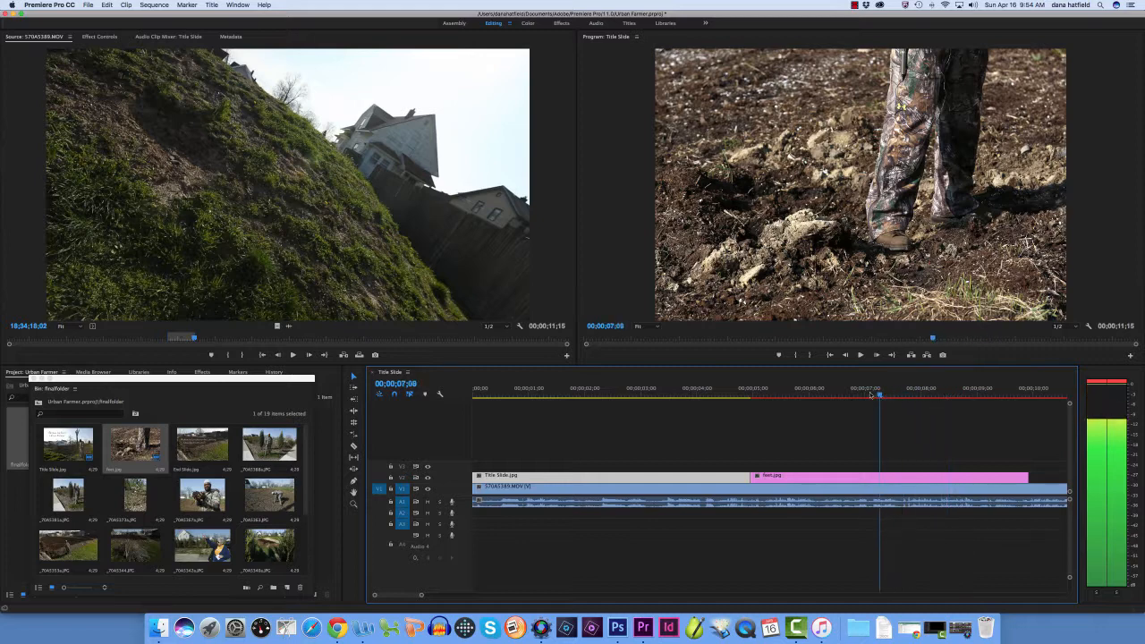
{"action": "left_click", "coordinate": [860, 355]}
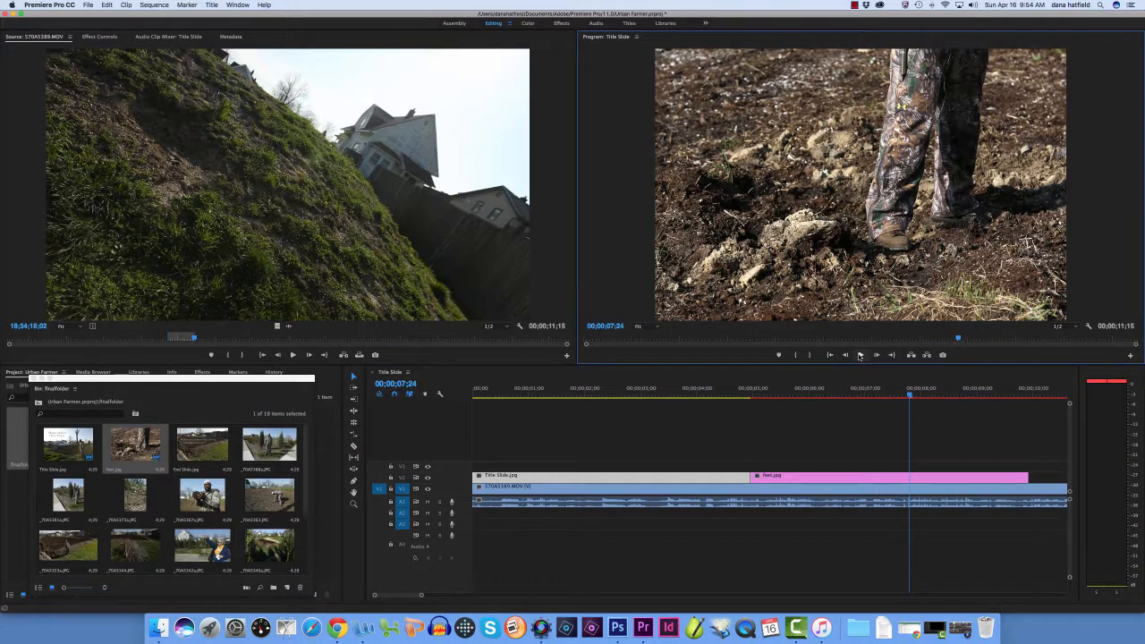
{"action": "left_click_drag", "start_coordinate": [1027, 477], "coordinate": [908, 477]}
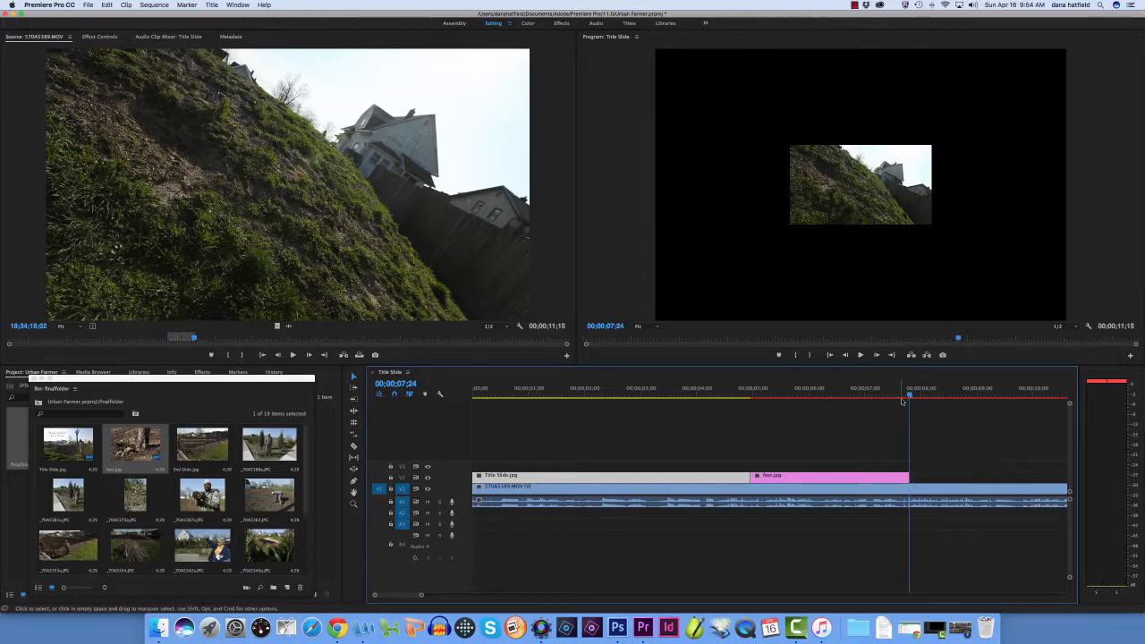
{"action": "left_click_drag", "start_coordinate": [902, 400], "coordinate": [841, 394]}
{"action": "left_click", "coordinate": [859, 355]}
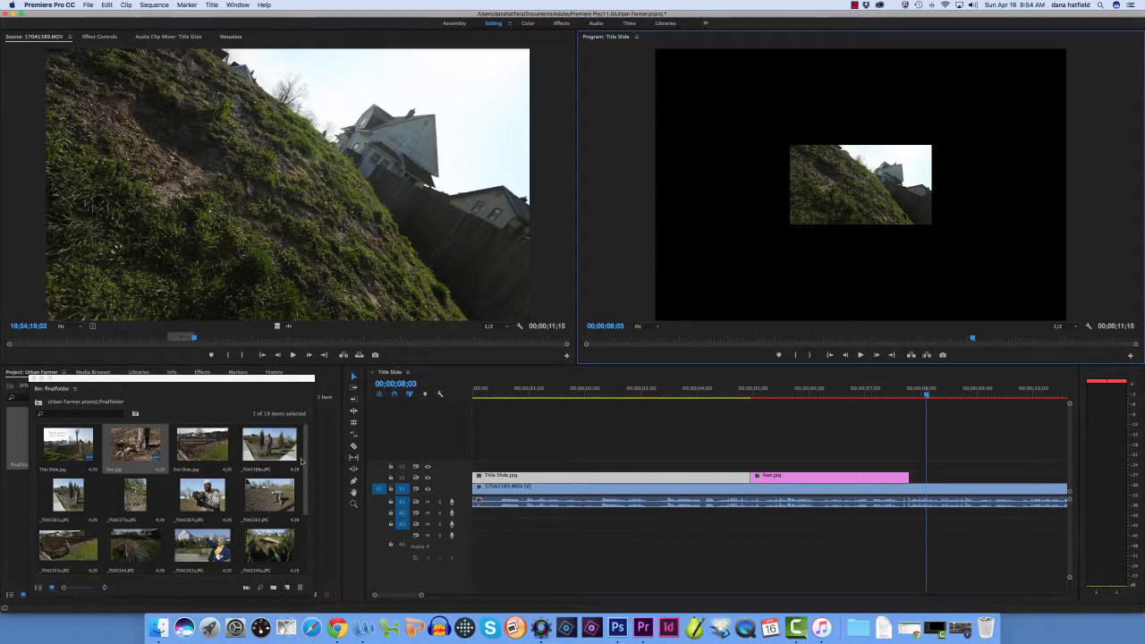
Place _70A5353a.JPG on V2 directly after feet.jpg and play across the cut between the two photos
{"action": "scroll", "coordinate": [302, 461], "scroll_direction": "down", "scroll_amount": 2}
{"action": "left_click", "coordinate": [63, 503]}
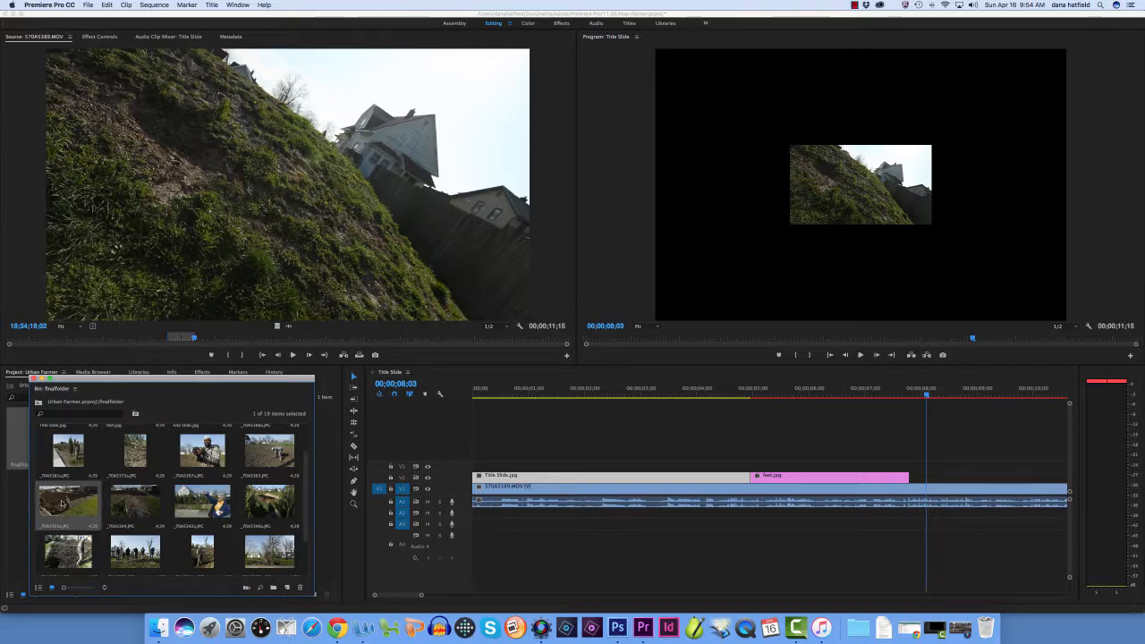
{"action": "double_click", "coordinate": [63, 504]}
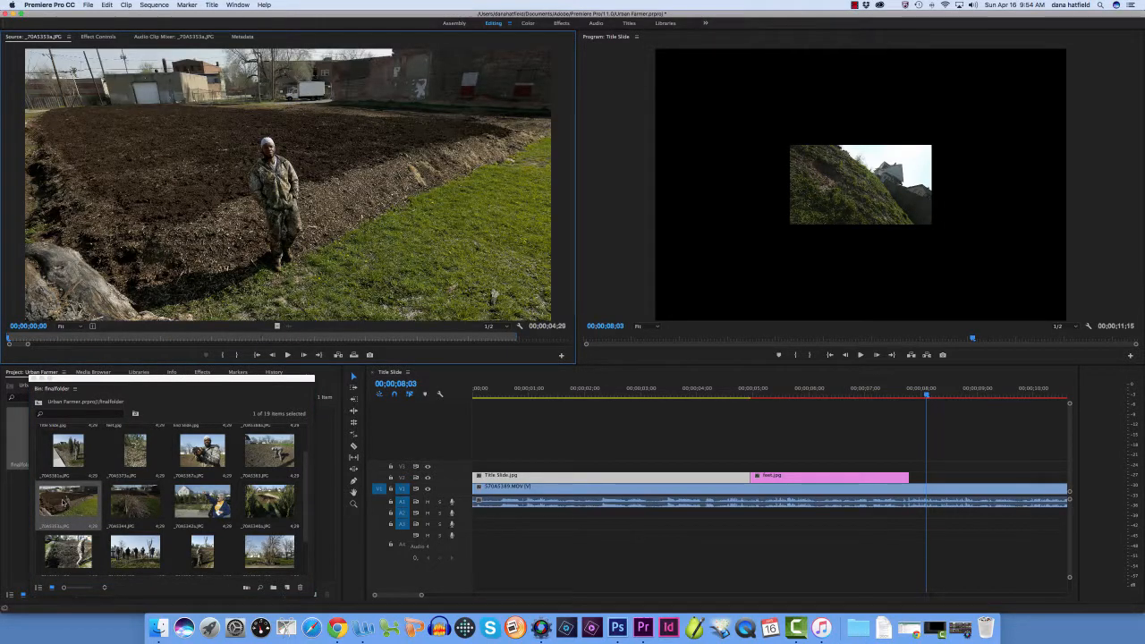
{"action": "left_click_drag", "start_coordinate": [62, 503], "coordinate": [923, 483]}
{"action": "left_click", "coordinate": [927, 394]}
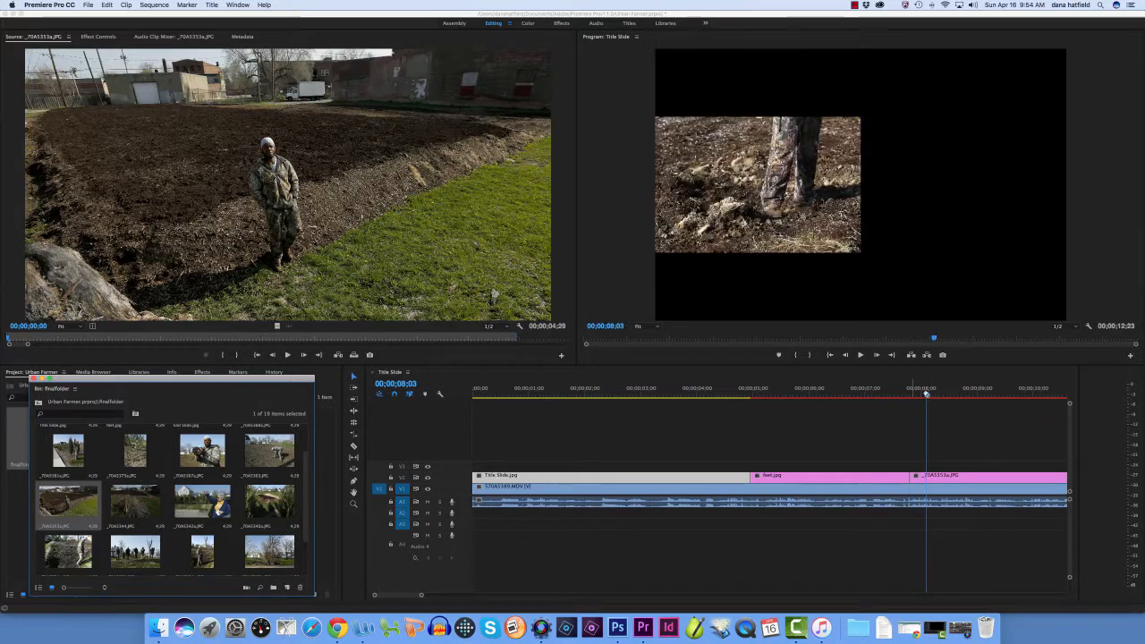
{"action": "left_click_drag", "start_coordinate": [927, 395], "coordinate": [901, 394]}
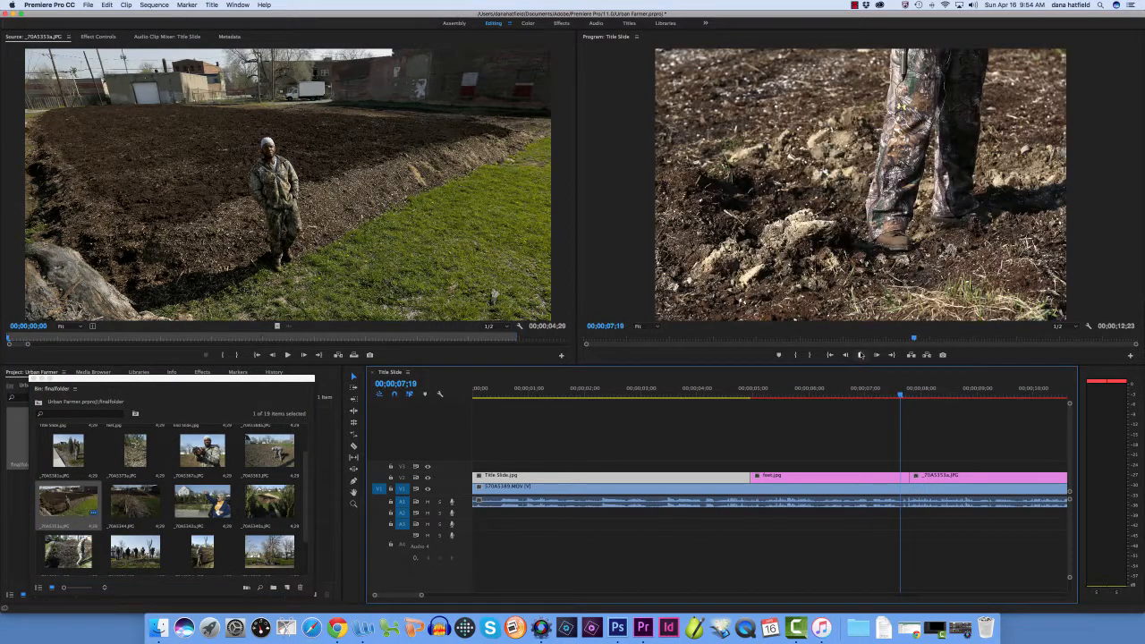
{"action": "left_click", "coordinate": [861, 355]}
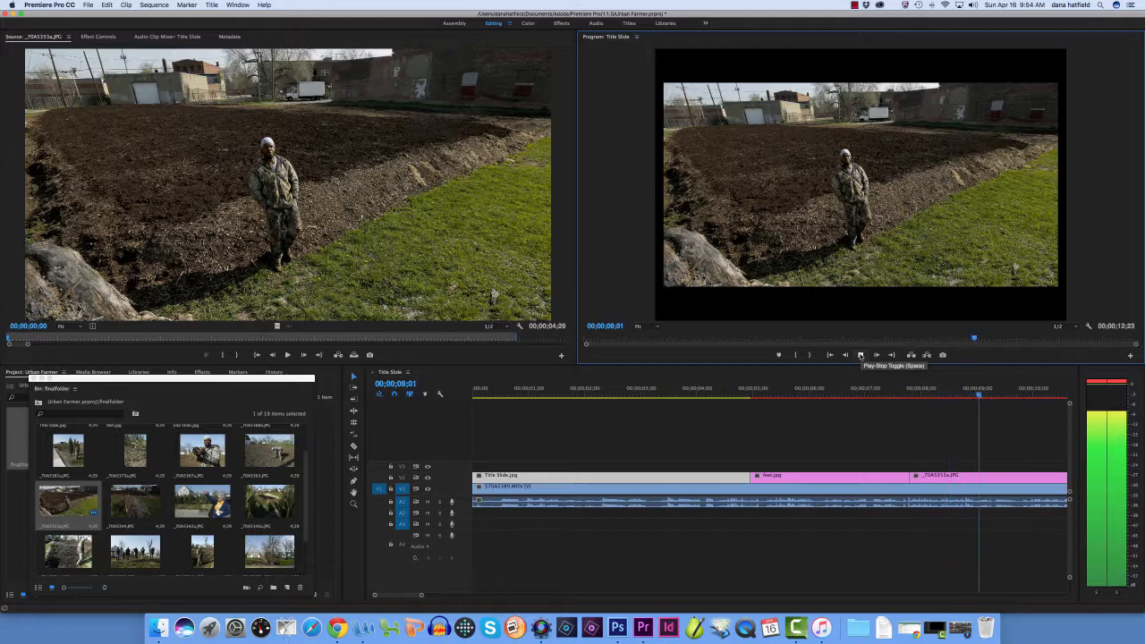
{"action": "left_click", "coordinate": [860, 355]}
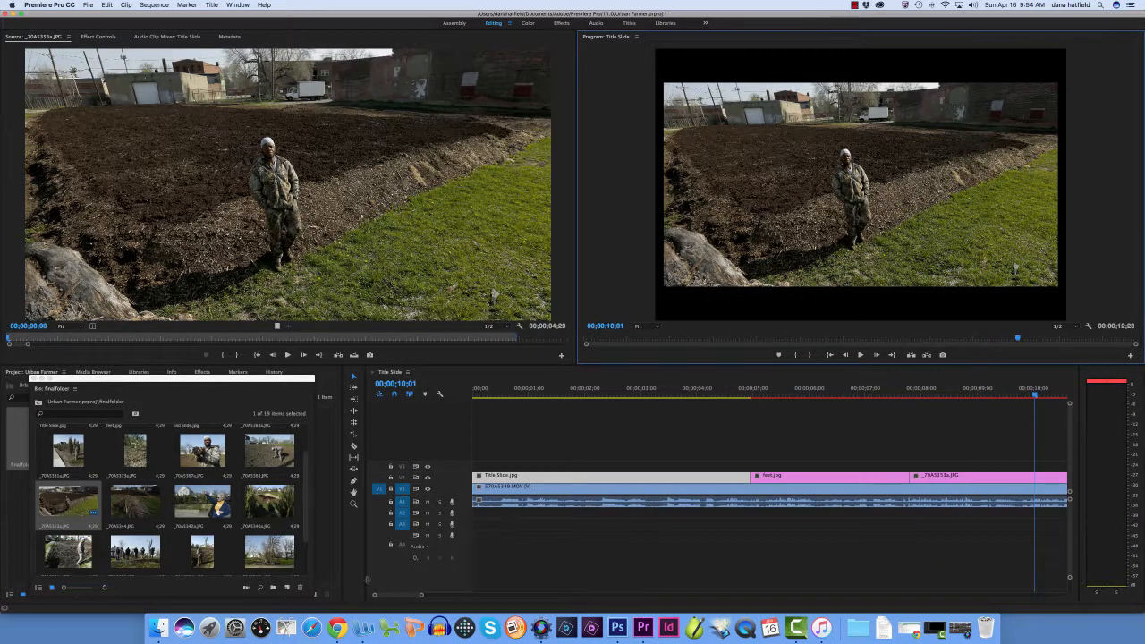
Play the interview audio beneath _70A5353a.JPG to judge where that photo should end
{"action": "mouse_move", "coordinate": [406, 596]}
{"action": "left_mouse_down"}
{"action": "mouse_move", "coordinate": [435, 596]}
{"action": "mouse_move", "coordinate": [417, 597]}
{"action": "left_mouse_up"}
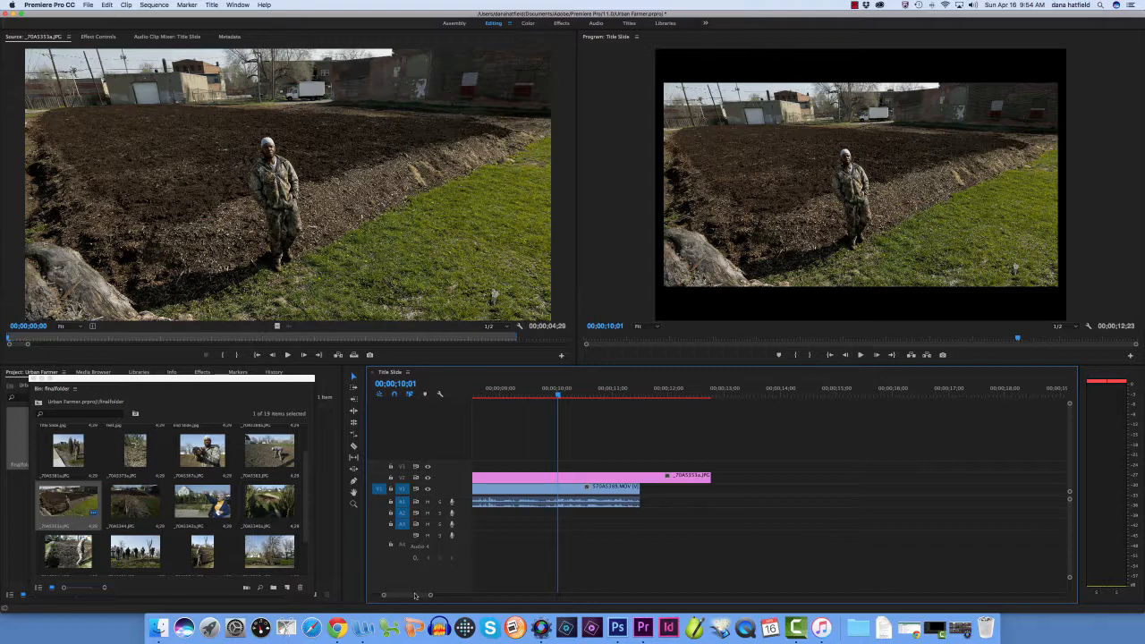
{"action": "left_click", "coordinate": [861, 354]}
{"action": "left_click", "coordinate": [862, 355]}
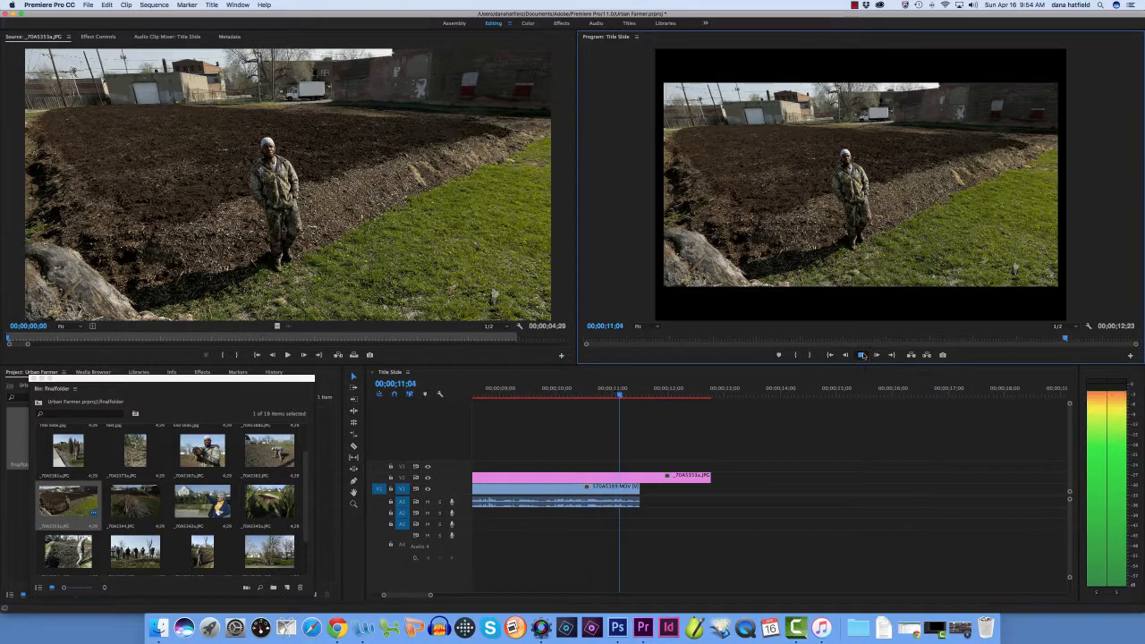
{"action": "left_click_drag", "start_coordinate": [625, 395], "coordinate": [605, 398]}
{"action": "left_click_drag", "start_coordinate": [483, 409], "coordinate": [481, 409]}
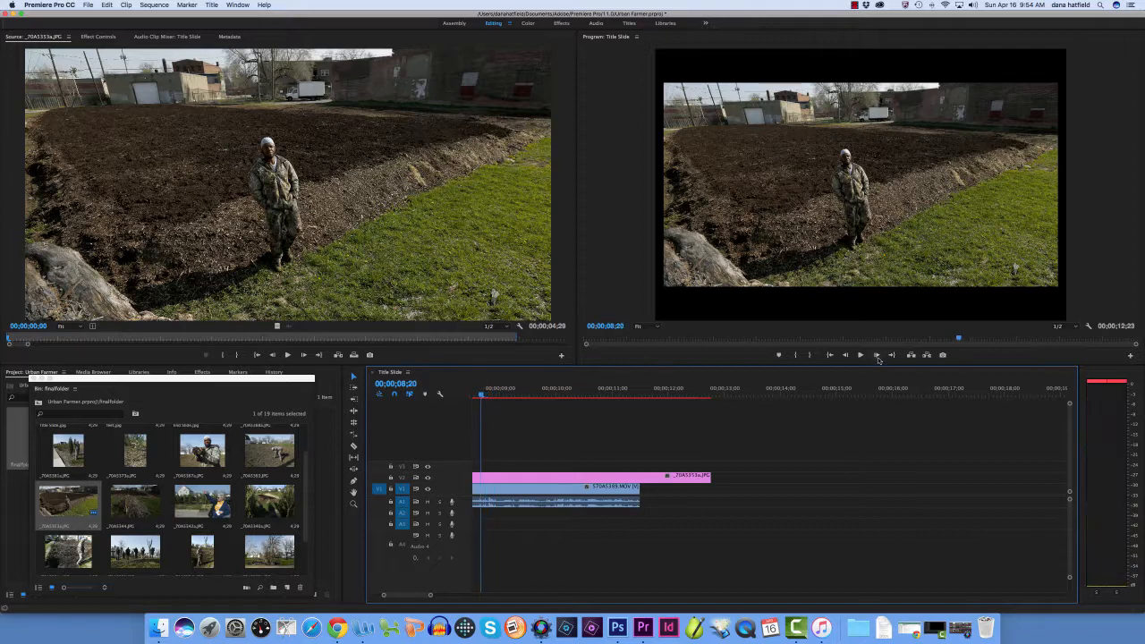
{"action": "left_click", "coordinate": [861, 356]}
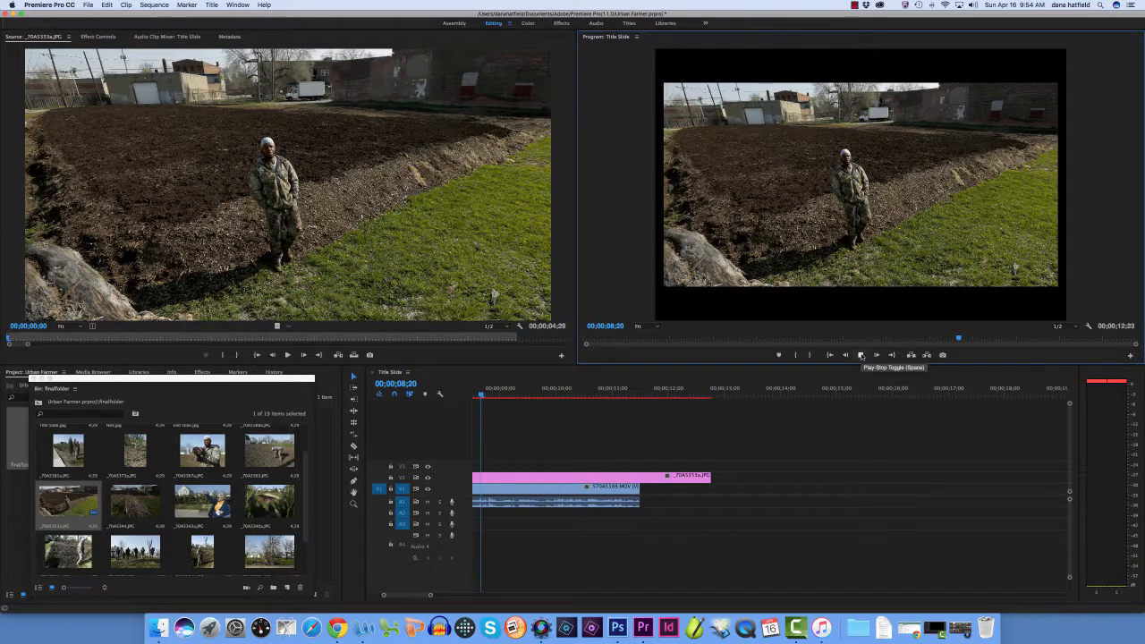
{"action": "left_click", "coordinate": [862, 356]}
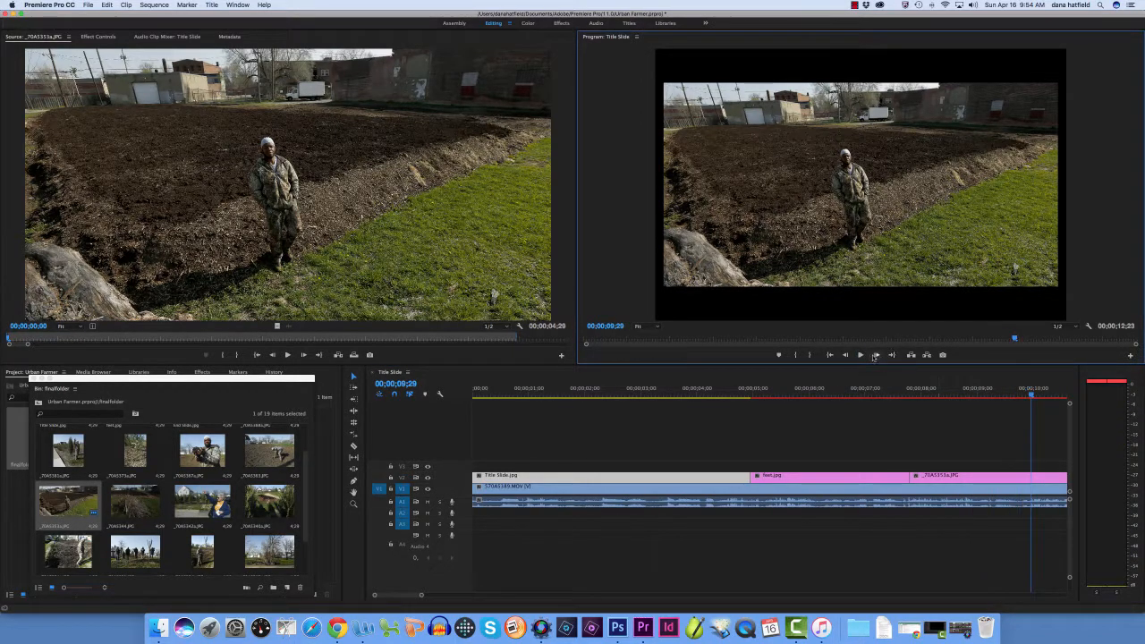
Trim the end of _70A5353a.JPG on V2 to 00;00;09;26 in time with the speech and play past its edge
{"action": "left_click_drag", "start_coordinate": [417, 598], "coordinate": [437, 595]}
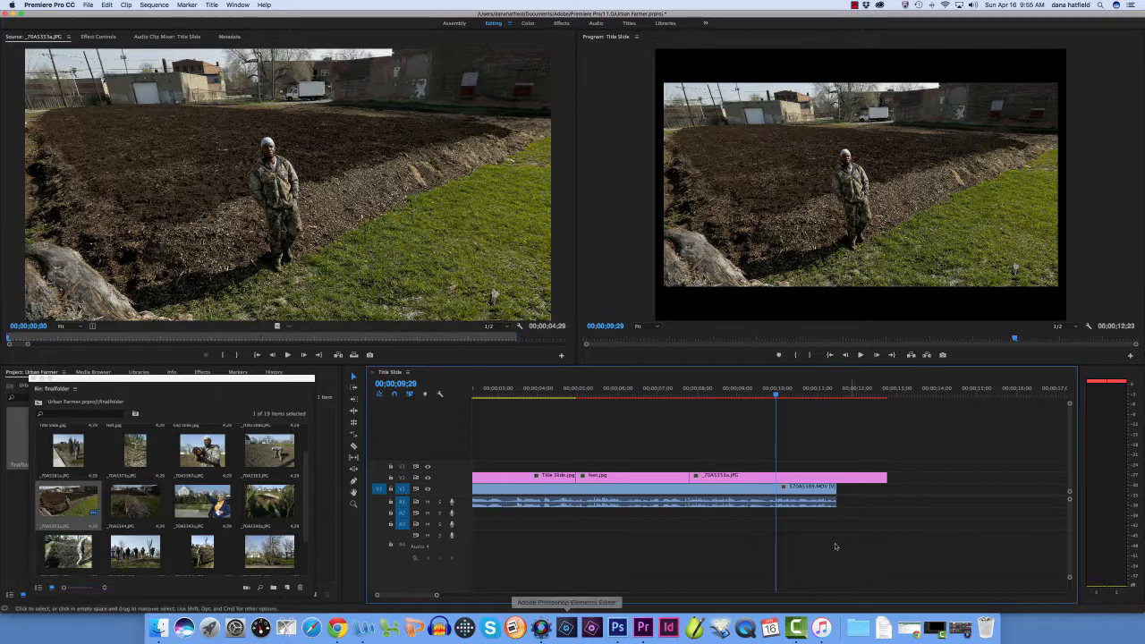
{"action": "left_click_drag", "start_coordinate": [777, 395], "coordinate": [754, 395]}
{"action": "left_click", "coordinate": [860, 356]}
{"action": "left_click", "coordinate": [861, 355]}
{"action": "left_click", "coordinate": [861, 356]}
{"action": "left_click", "coordinate": [861, 356]}
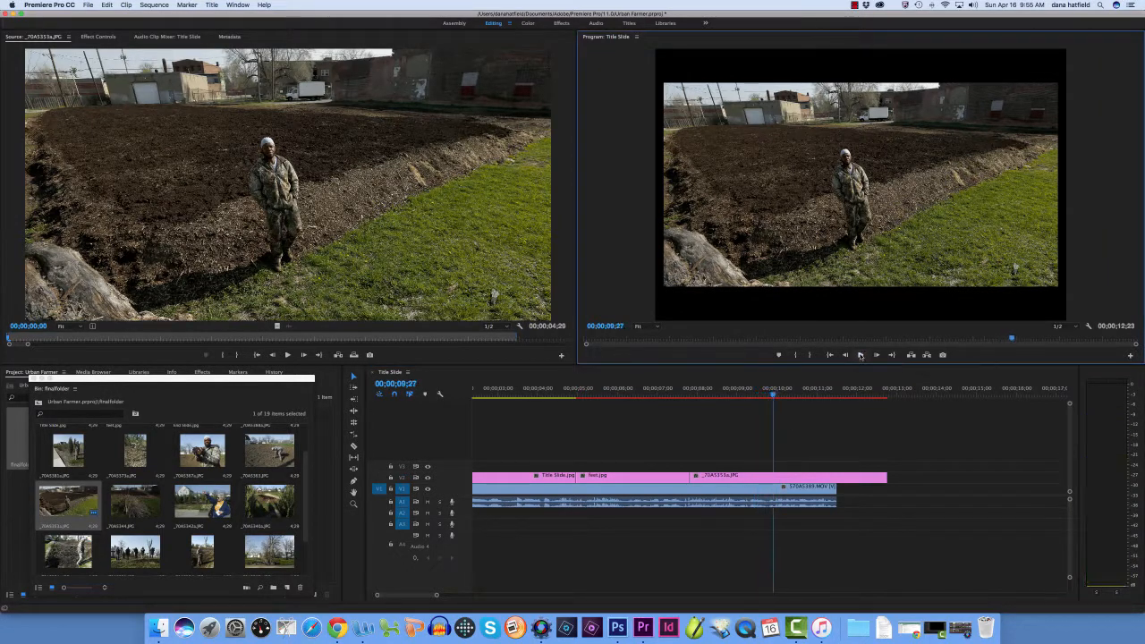
{"action": "left_click", "coordinate": [774, 394]}
{"action": "left_click_drag", "start_coordinate": [774, 394], "coordinate": [772, 395]}
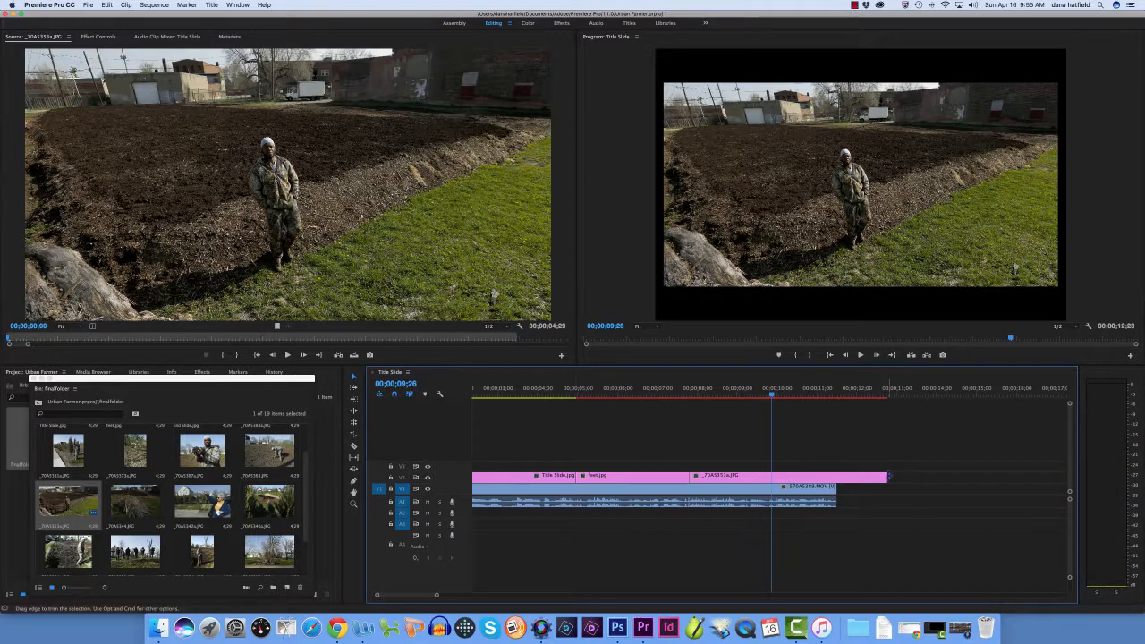
{"action": "left_click_drag", "start_coordinate": [887, 476], "coordinate": [772, 478]}
{"action": "left_click_drag", "start_coordinate": [773, 395], "coordinate": [761, 394]}
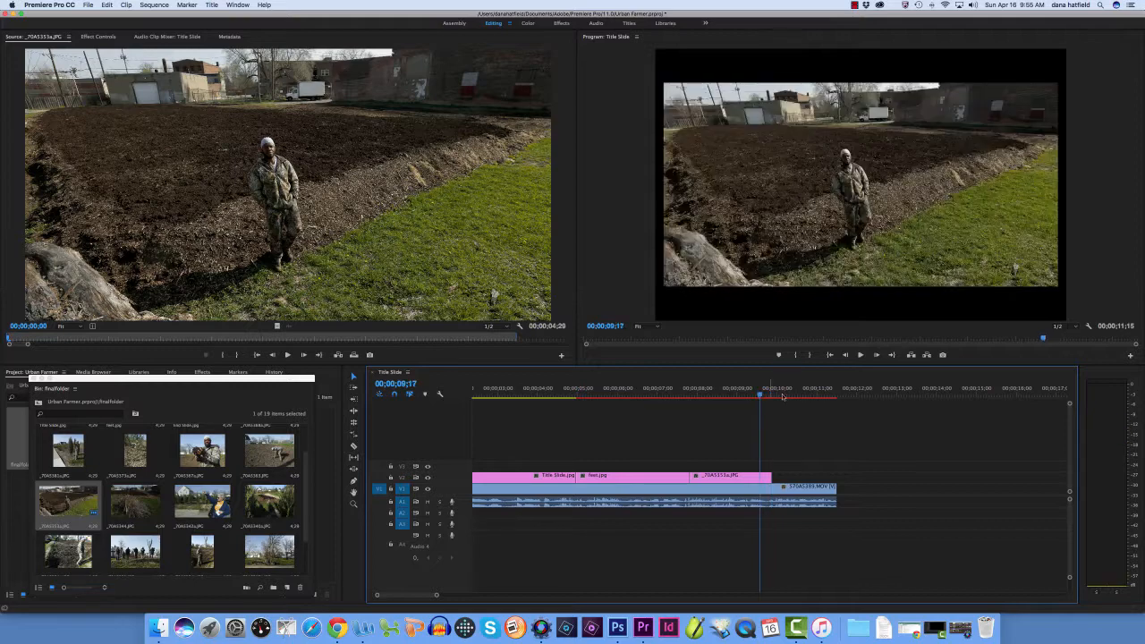
{"action": "left_click", "coordinate": [862, 355]}
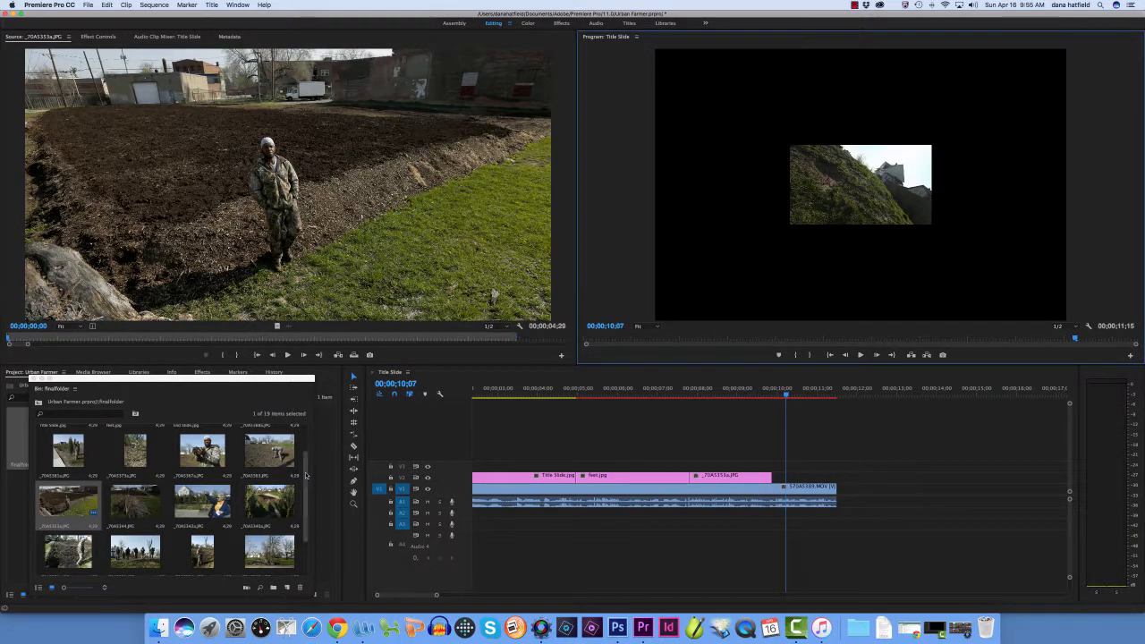
Browse finalfolder and place _70A5388a.JPG, the man standing between two evergreens, on V2 directly after _70A5353a.JPG
{"action": "left_click_drag", "start_coordinate": [305, 478], "coordinate": [305, 512]}
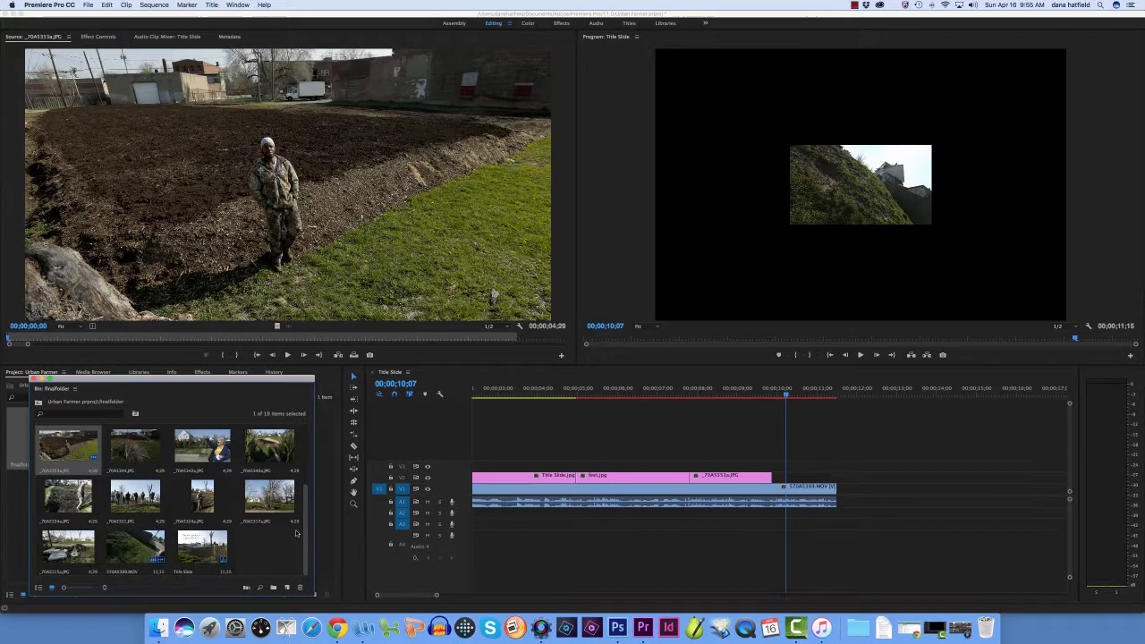
{"action": "scroll", "coordinate": [107, 555], "scroll_direction": "up", "scroll_amount": 3}
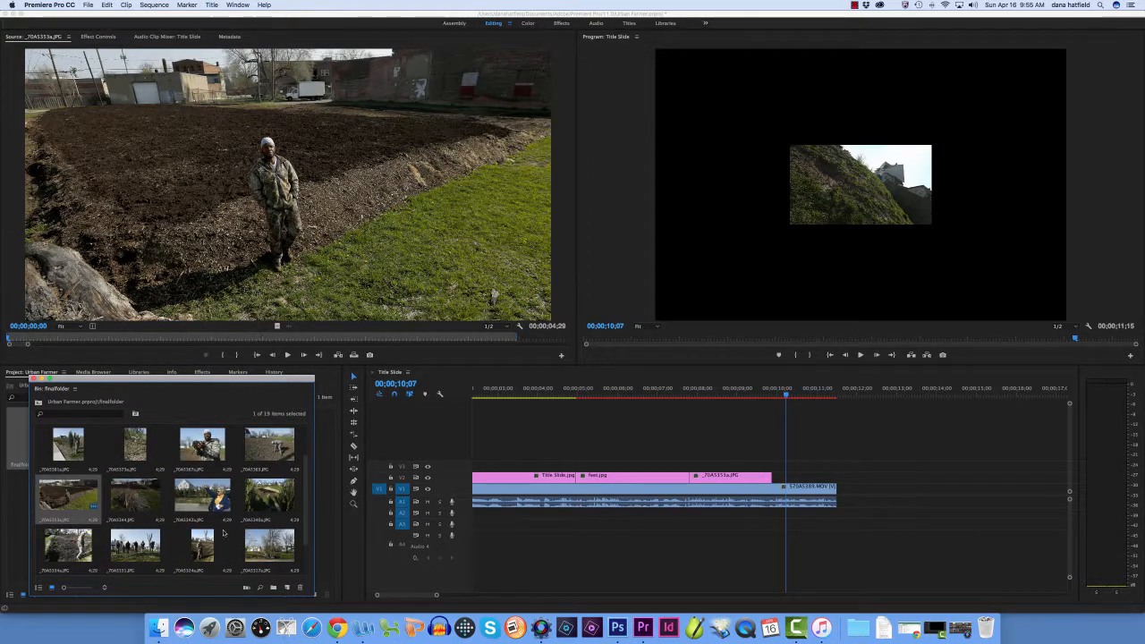
{"action": "left_click_drag", "start_coordinate": [305, 463], "coordinate": [302, 500]}
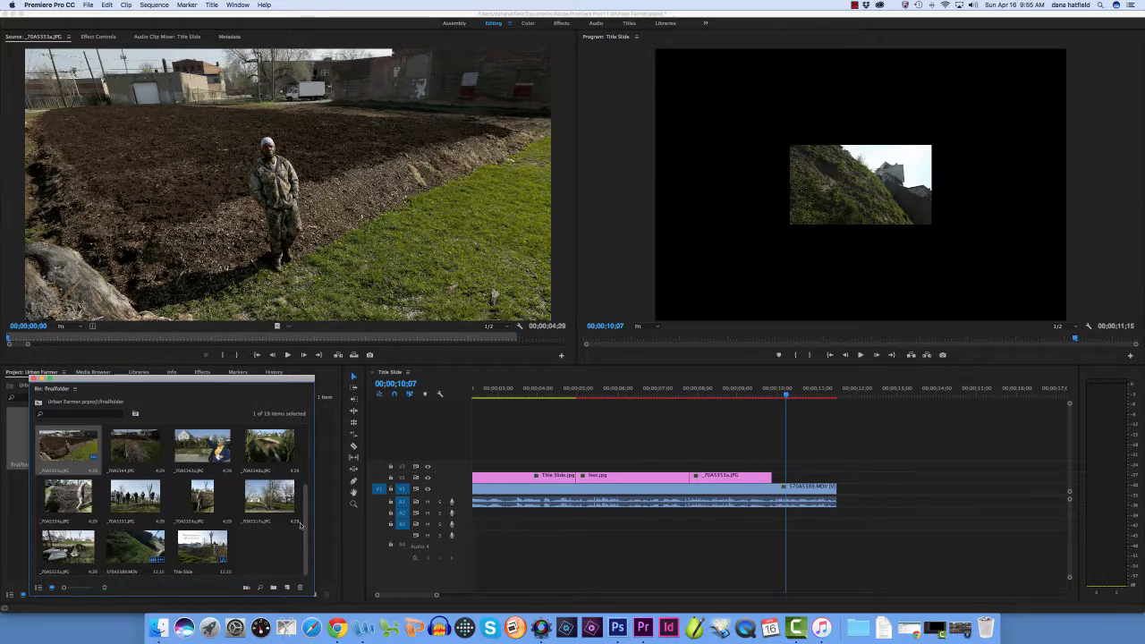
{"action": "scroll", "coordinate": [306, 484], "scroll_direction": "up", "scroll_amount": 5}
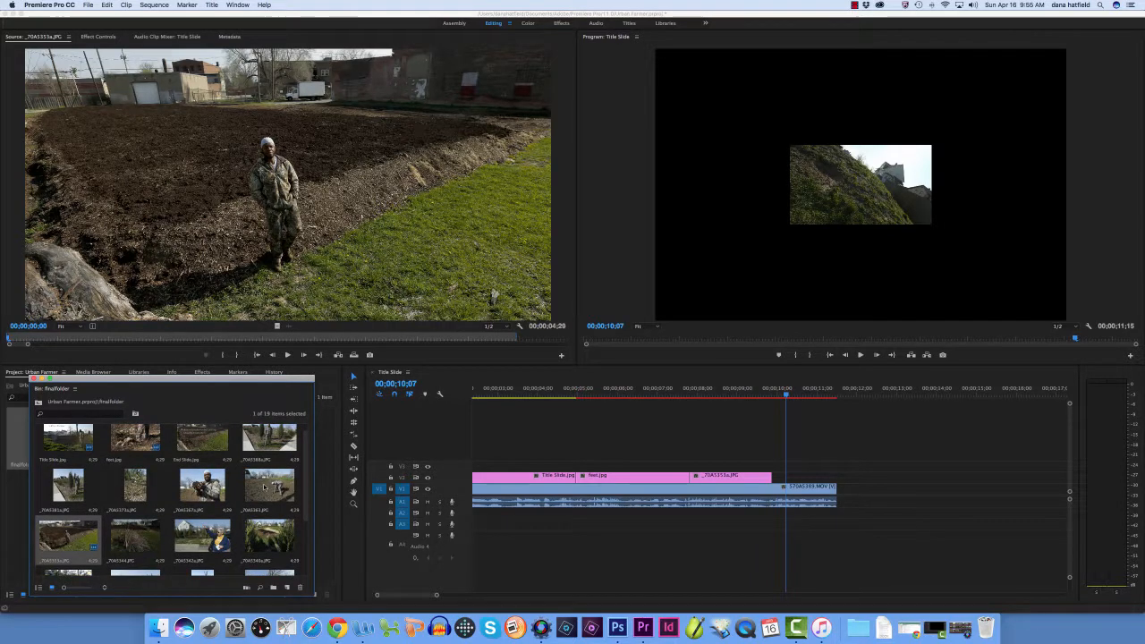
{"action": "scroll", "coordinate": [296, 449], "scroll_direction": "up", "scroll_amount": 1}
{"action": "left_click_drag", "start_coordinate": [296, 449], "coordinate": [773, 481]}
Play the sequence across the cut into _70A5388a.JPG through to the end of the interview audio
{"action": "left_click", "coordinate": [769, 397]}
{"action": "left_click_drag", "start_coordinate": [770, 397], "coordinate": [750, 397]}
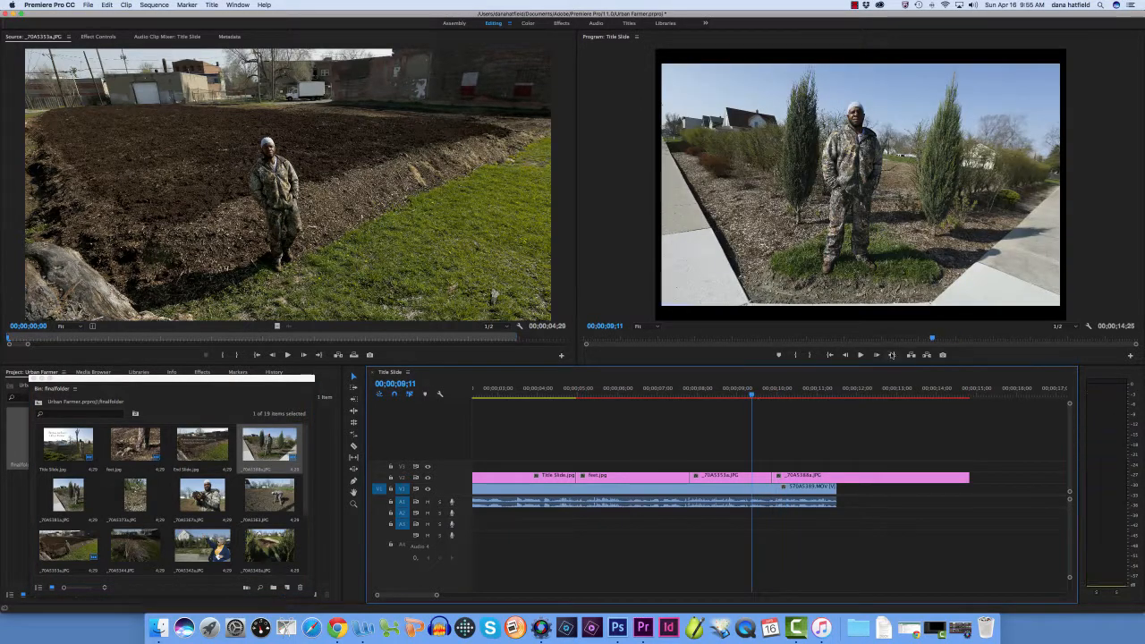
{"action": "left_click", "coordinate": [860, 355]}
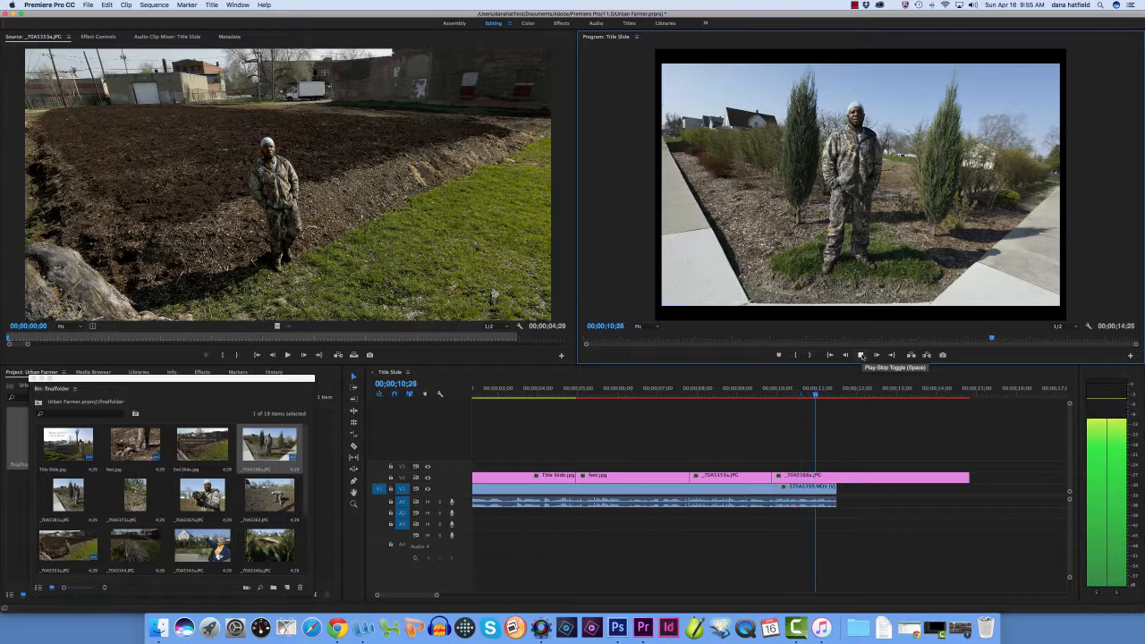
{"action": "left_click", "coordinate": [861, 356]}
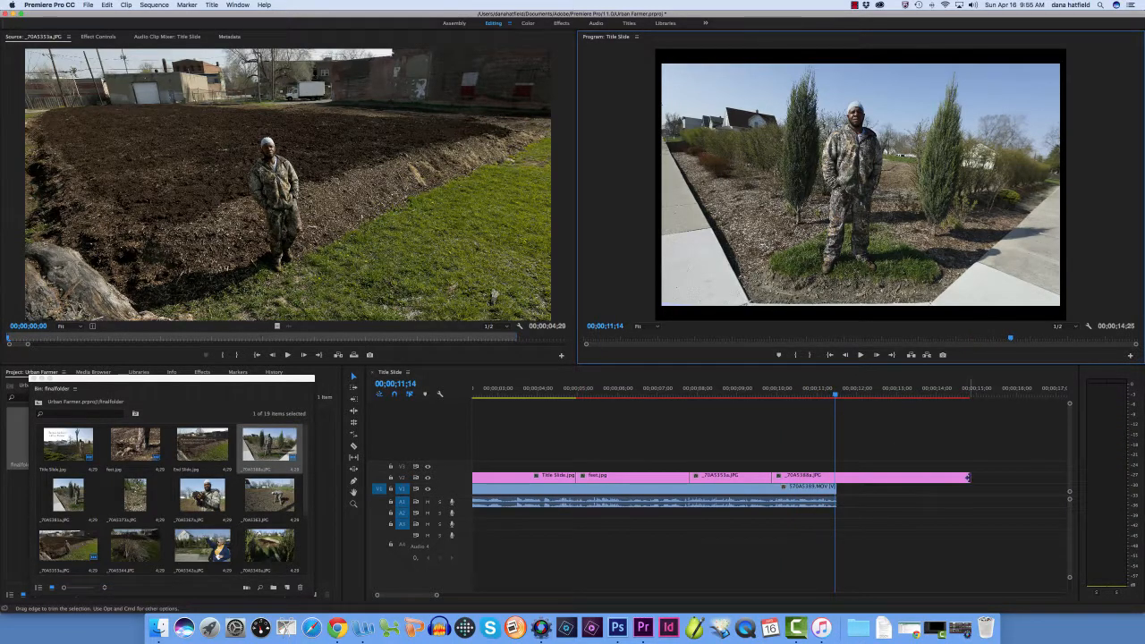
Trim the end of _70A5388a.JPG on V2 to match the end of the interview audio at 00;00;11;14 and play its last part
{"action": "left_click_drag", "start_coordinate": [967, 478], "coordinate": [835, 478]}
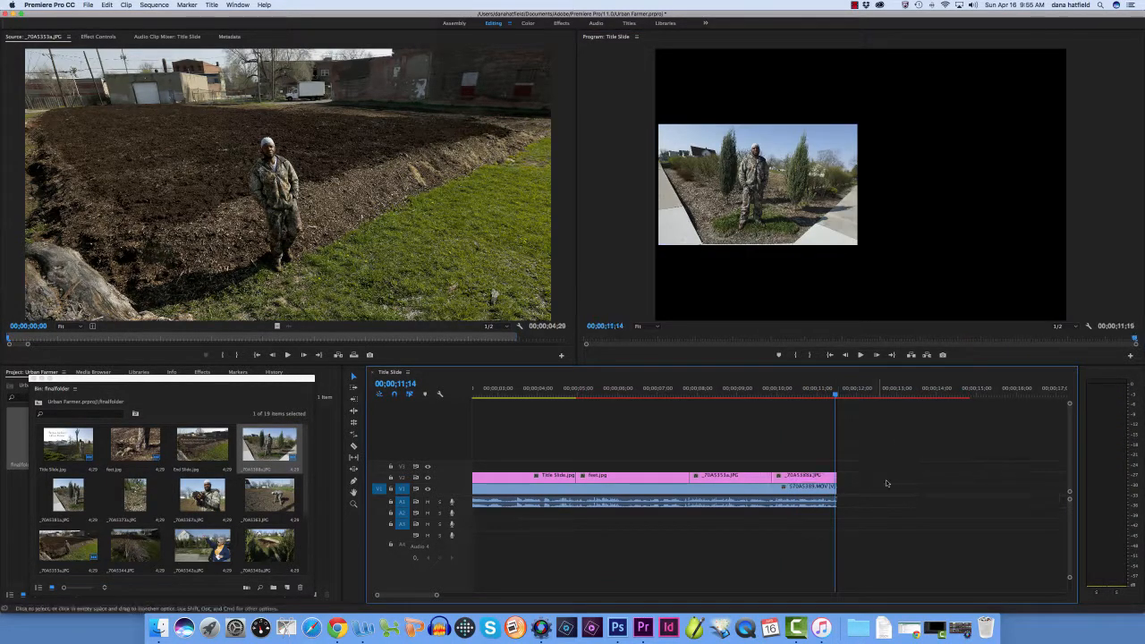
{"action": "left_click", "coordinate": [810, 384]}
{"action": "left_click", "coordinate": [860, 355]}
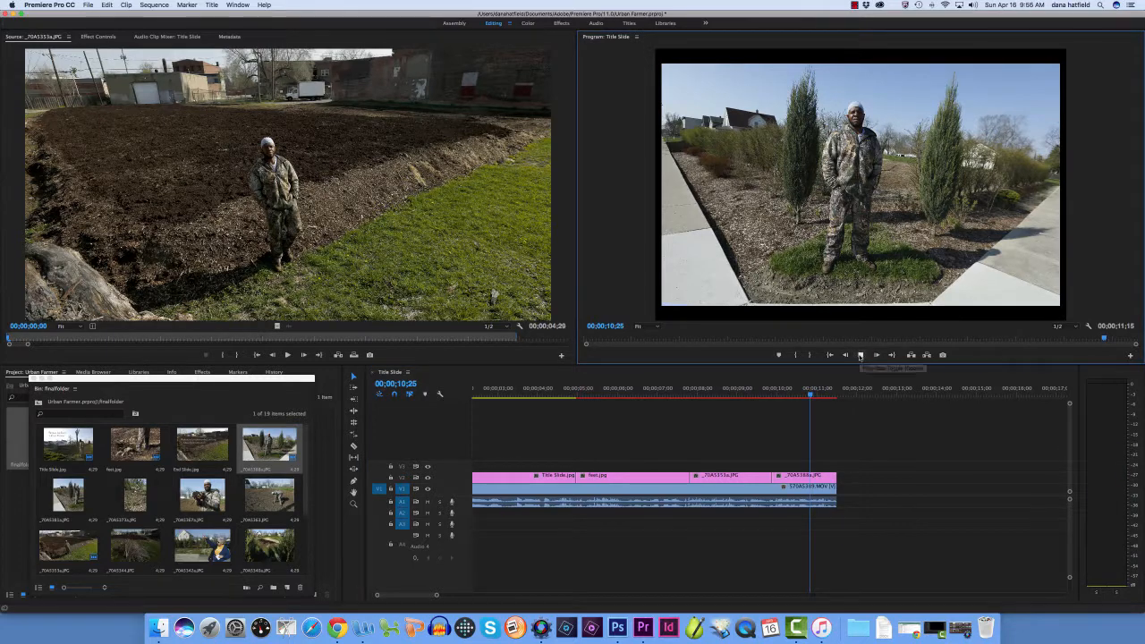
{"action": "left_click", "coordinate": [861, 355]}
Save the project under the name Urban Farmer.prproj to the Desktop
{"action": "left_click", "coordinate": [89, 5]}
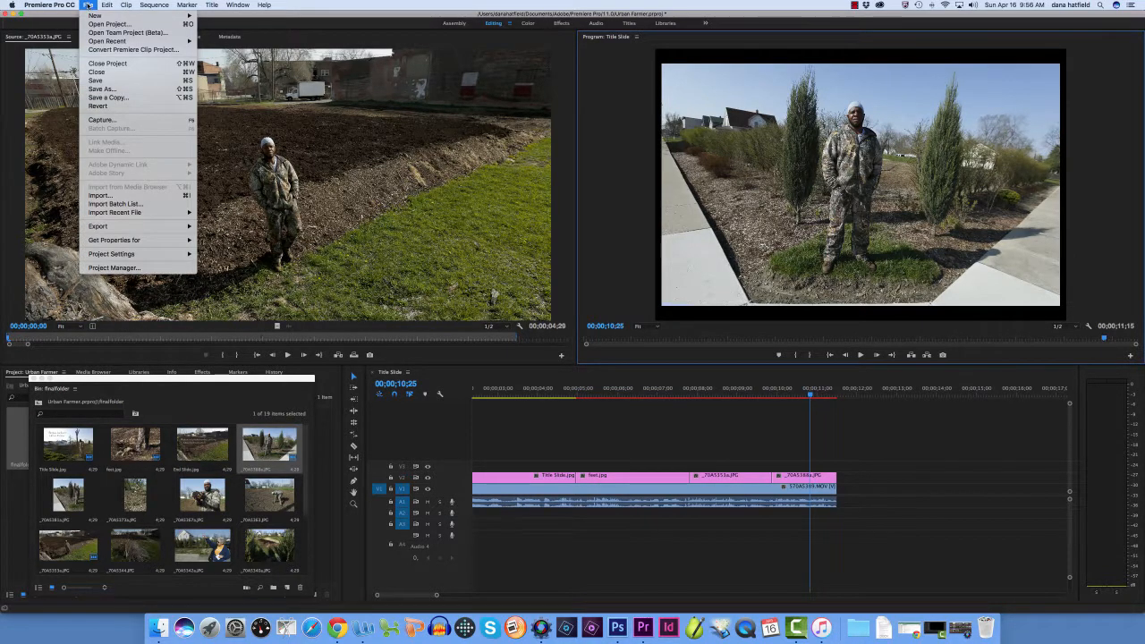
{"action": "left_click", "coordinate": [102, 89]}
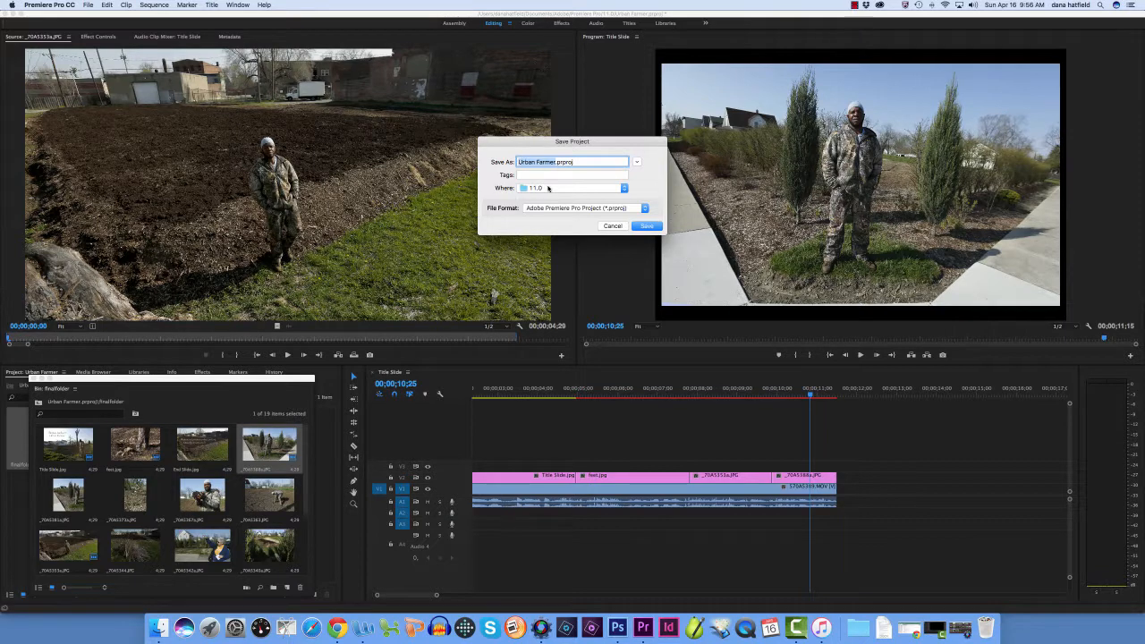
{"action": "left_click", "coordinate": [548, 187]}
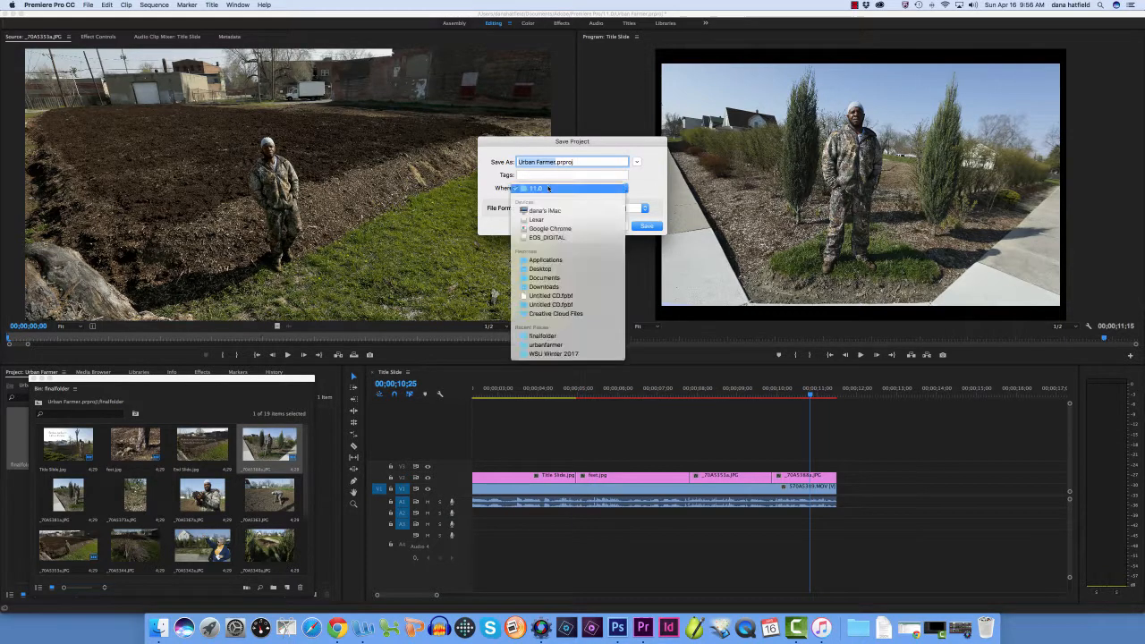
{"action": "left_click", "coordinate": [542, 270]}
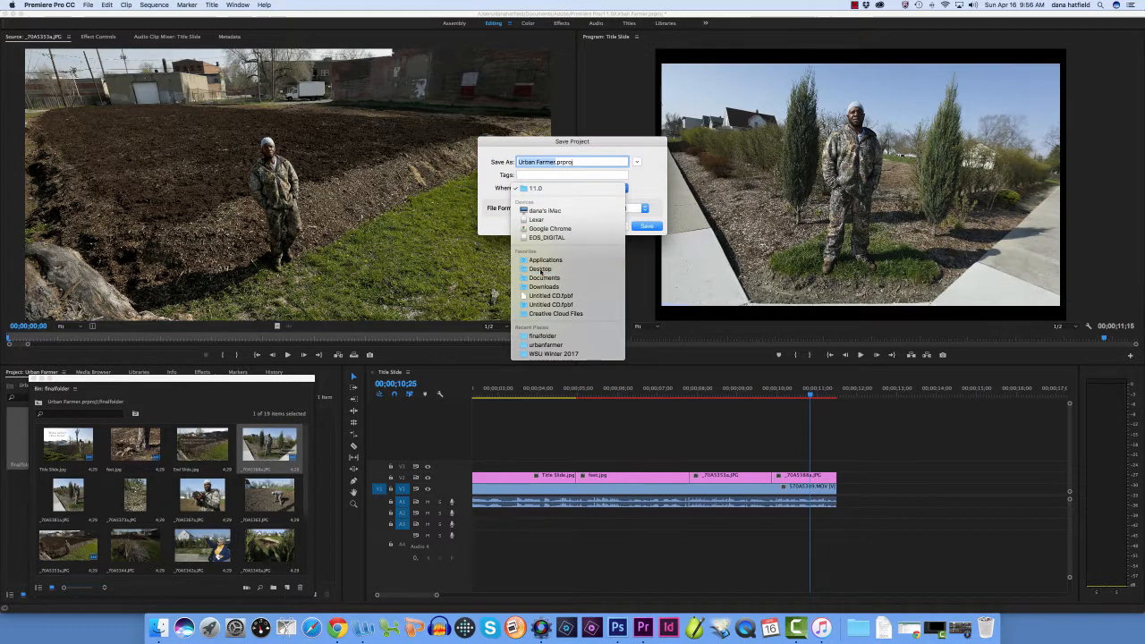
{"action": "left_click", "coordinate": [641, 227]}
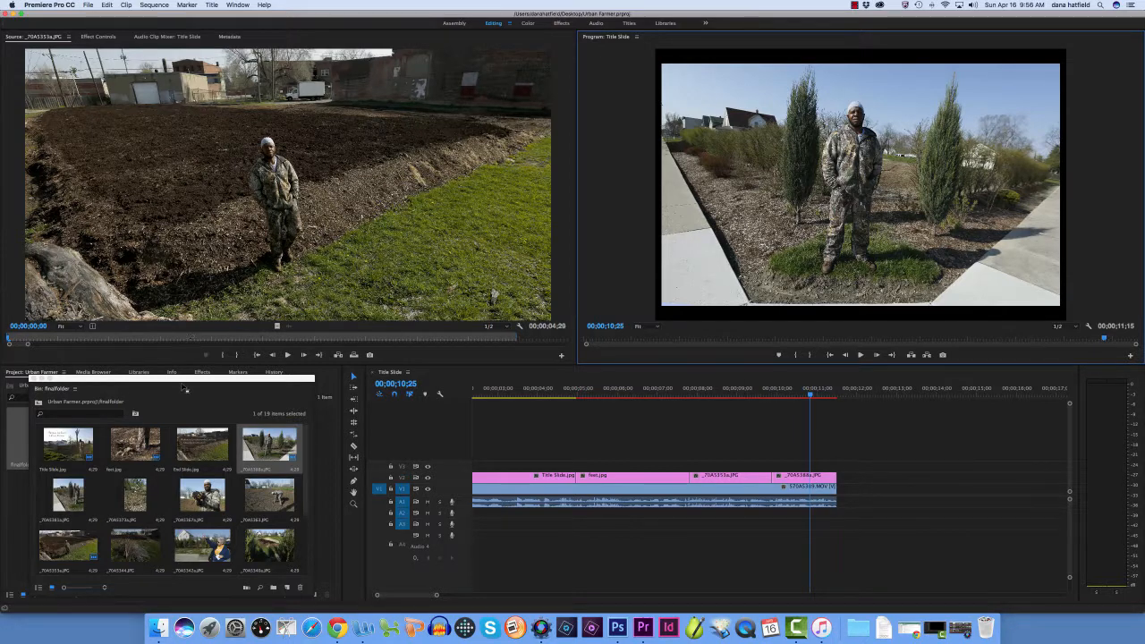
{"action": "left_click", "coordinate": [168, 339]}
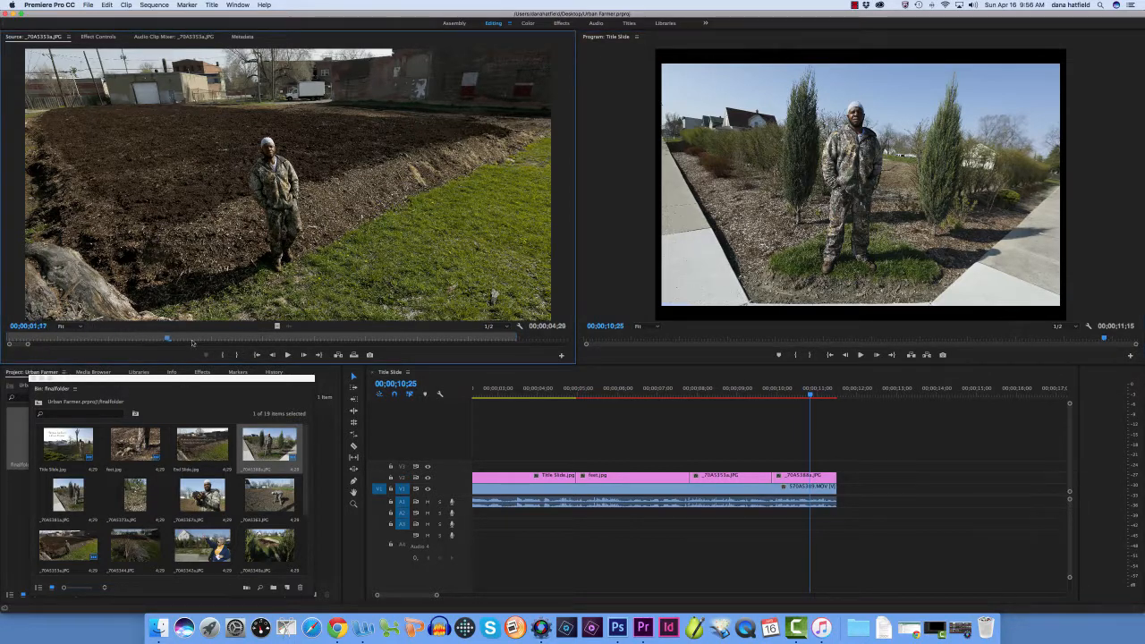
{"action": "left_click", "coordinate": [287, 355]}
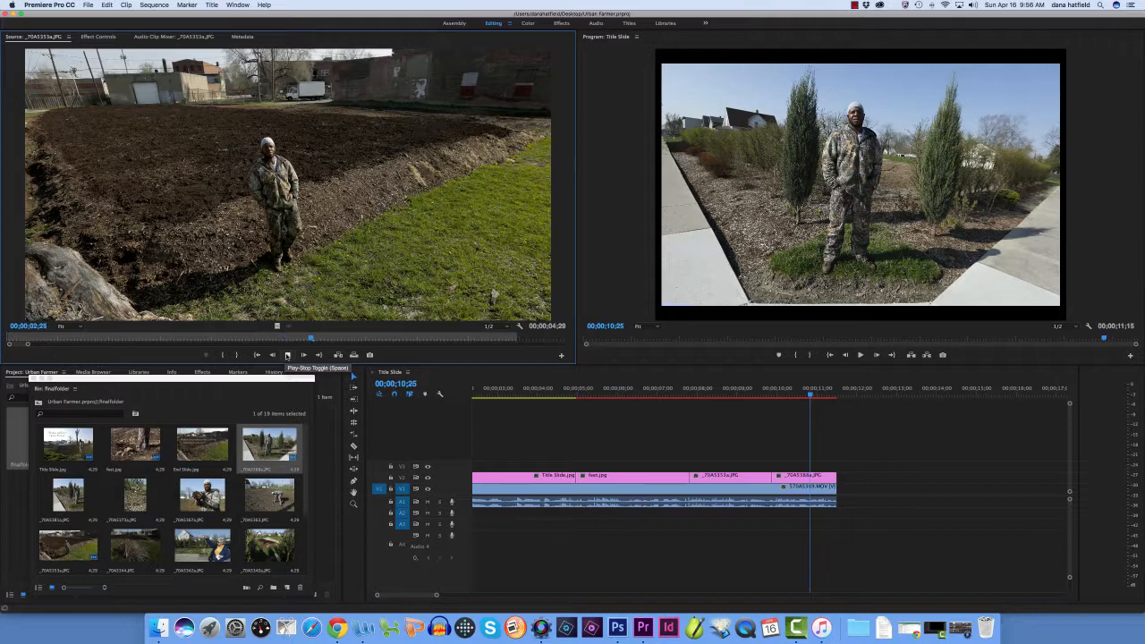
{"action": "left_click", "coordinate": [287, 356]}
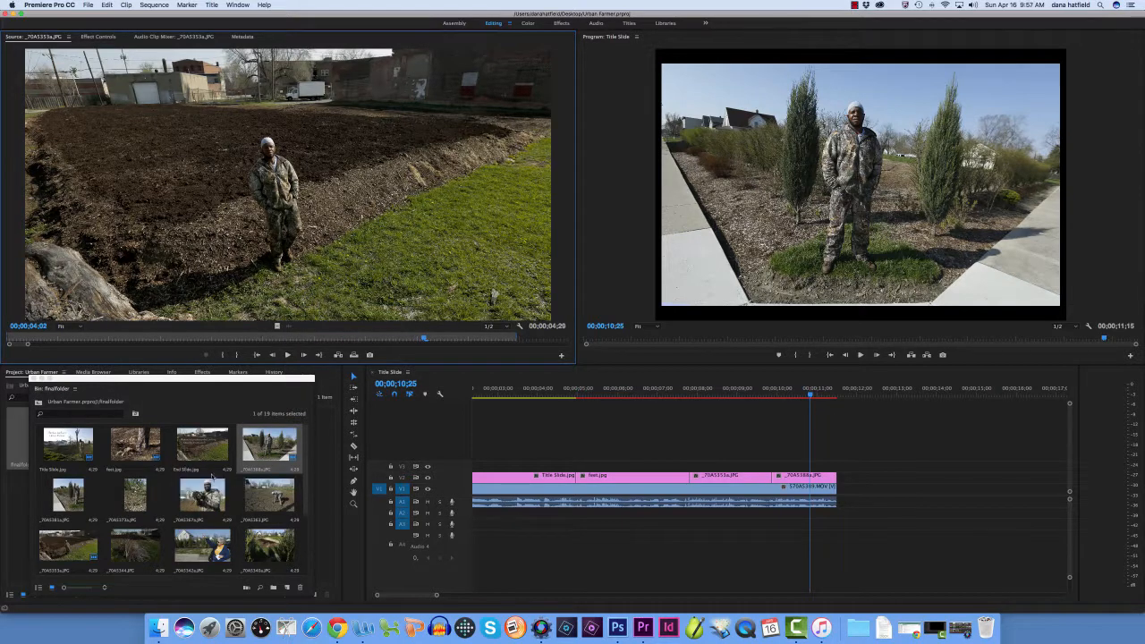
Open 570A5389.MOV from finalfolder as the source clip and play it from 18;34;17;29 to find the next interview excerpt
{"action": "left_click_drag", "start_coordinate": [307, 471], "coordinate": [304, 552]}
{"action": "double_click", "coordinate": [135, 545]}
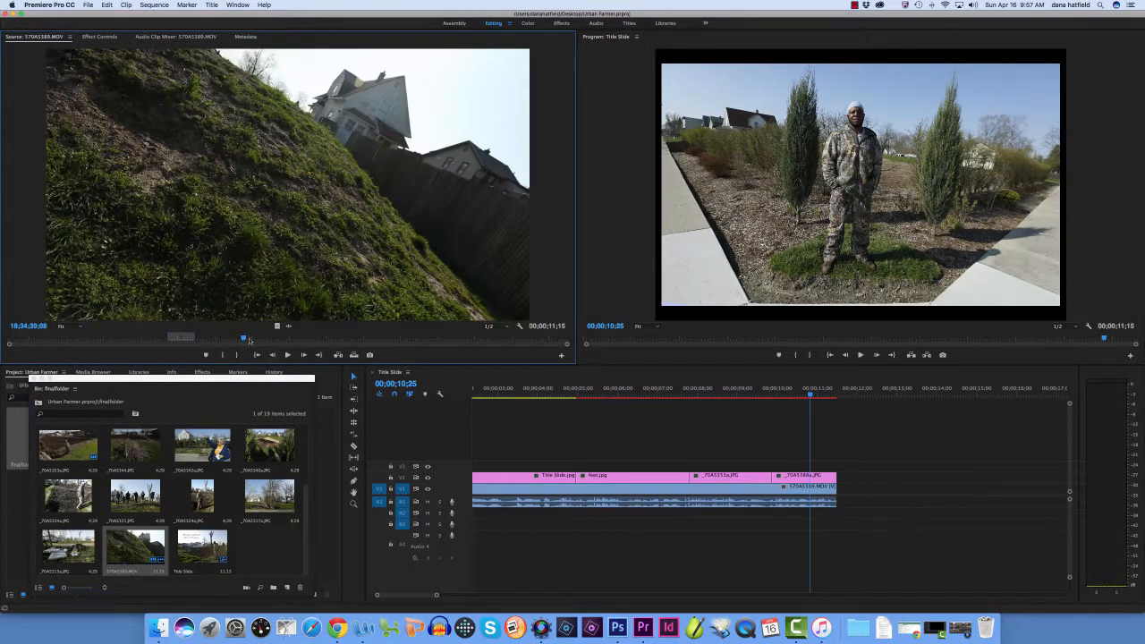
{"action": "left_click_drag", "start_coordinate": [242, 339], "coordinate": [193, 339]}
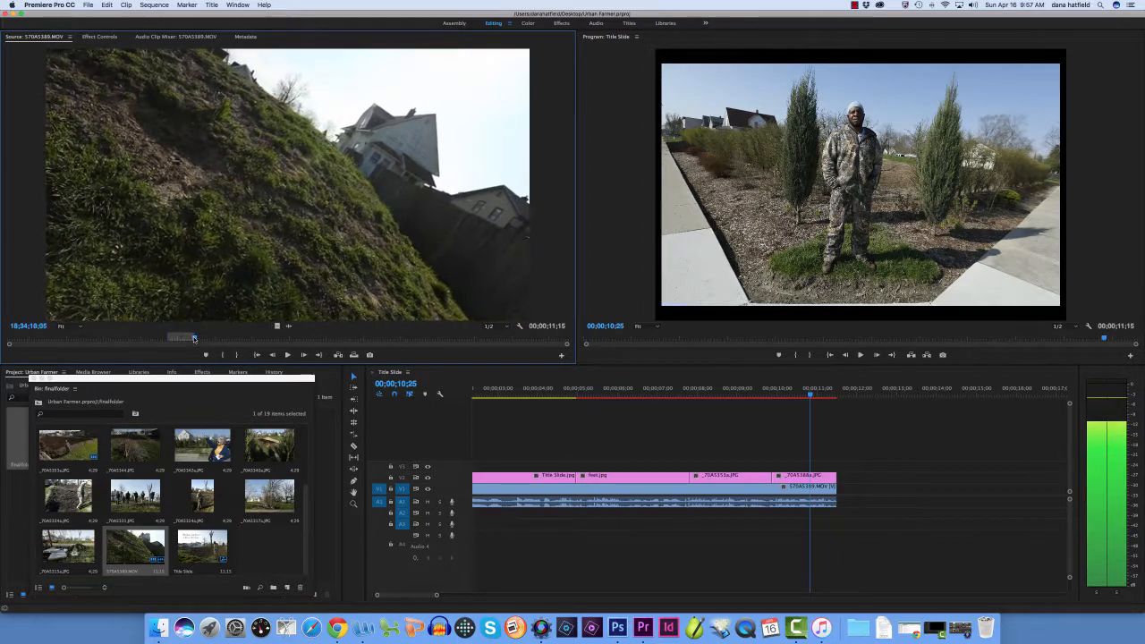
{"action": "left_click", "coordinate": [287, 355]}
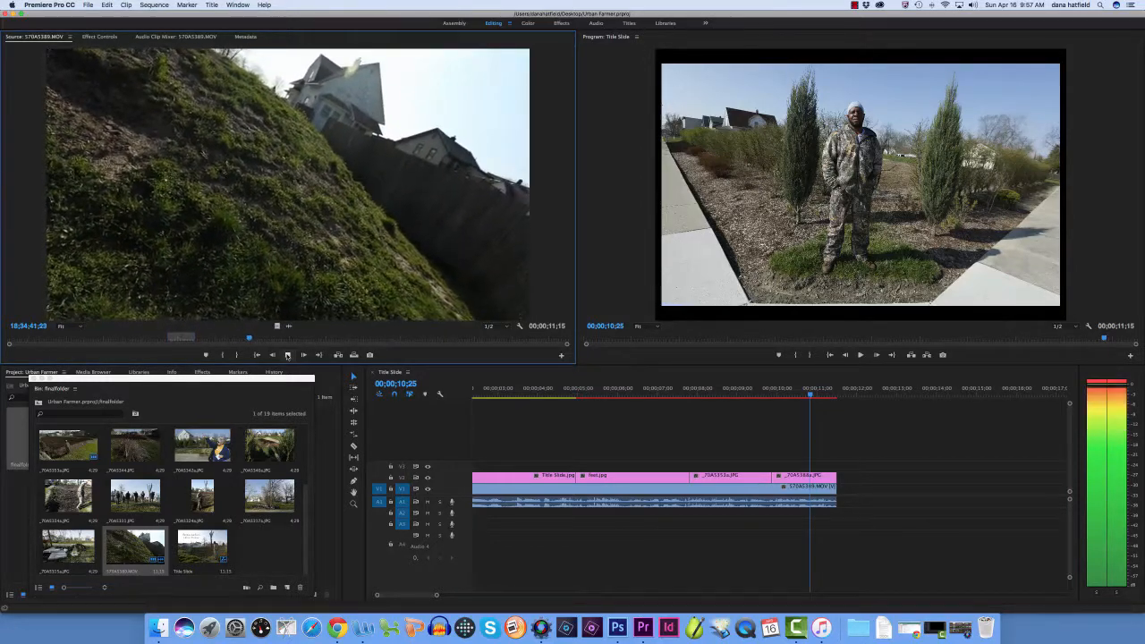
{"action": "left_click", "coordinate": [287, 355]}
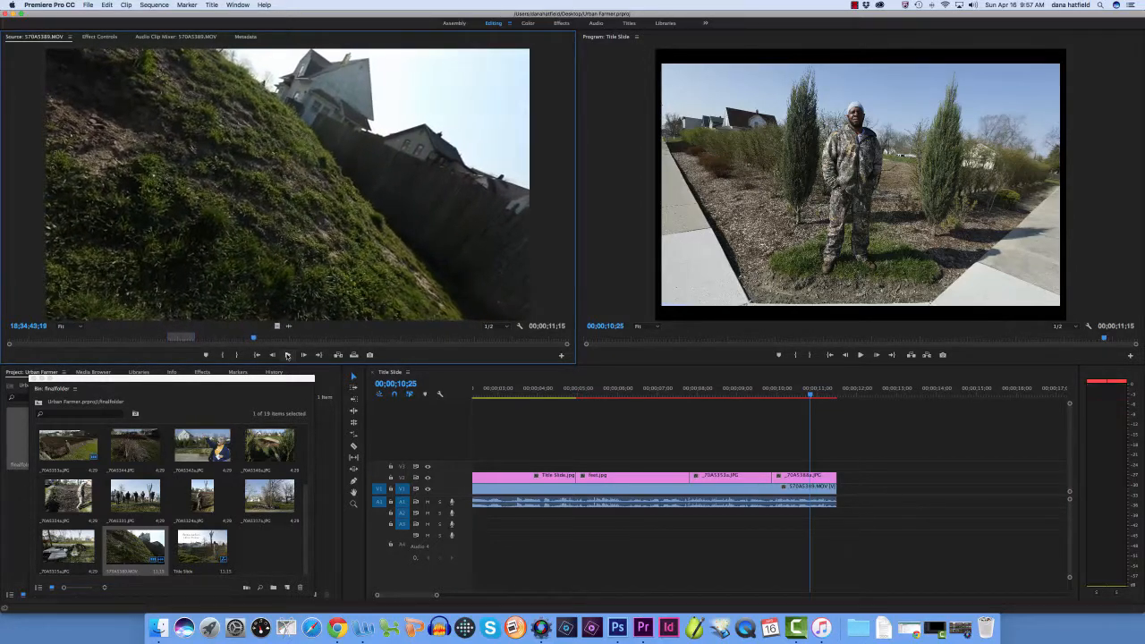
Replay an earlier part of 570A5389.MOV, mark an In point at 18;34;28;11 and play on from it
{"action": "left_click_drag", "start_coordinate": [254, 339], "coordinate": [222, 340]}
{"action": "left_click", "coordinate": [287, 356]}
{"action": "left_click", "coordinate": [288, 355]}
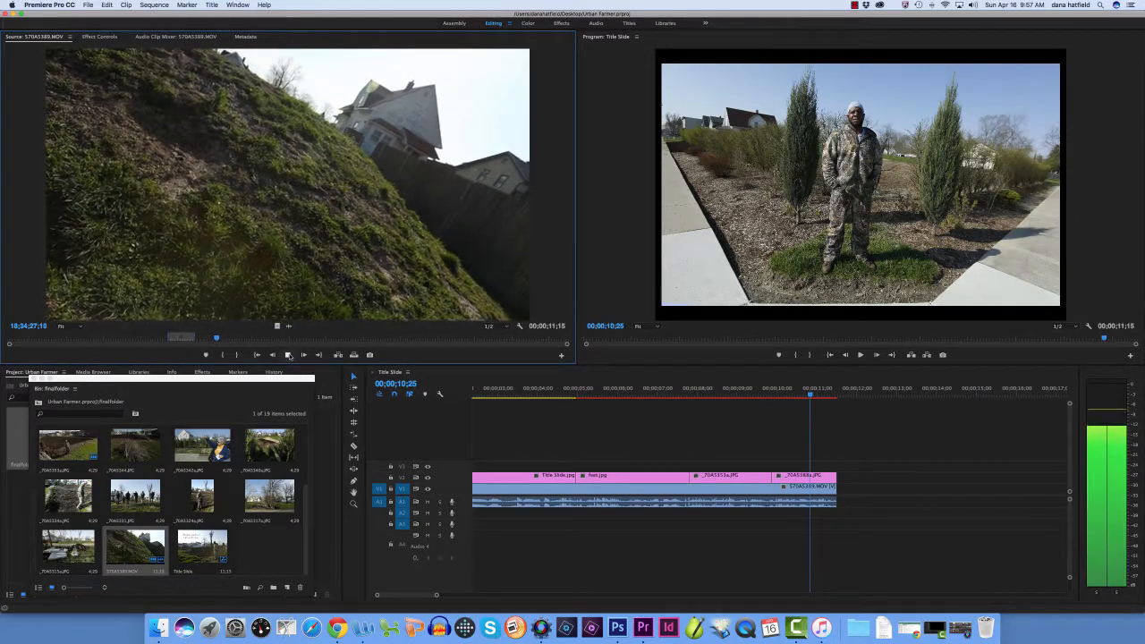
{"action": "left_click", "coordinate": [288, 356]}
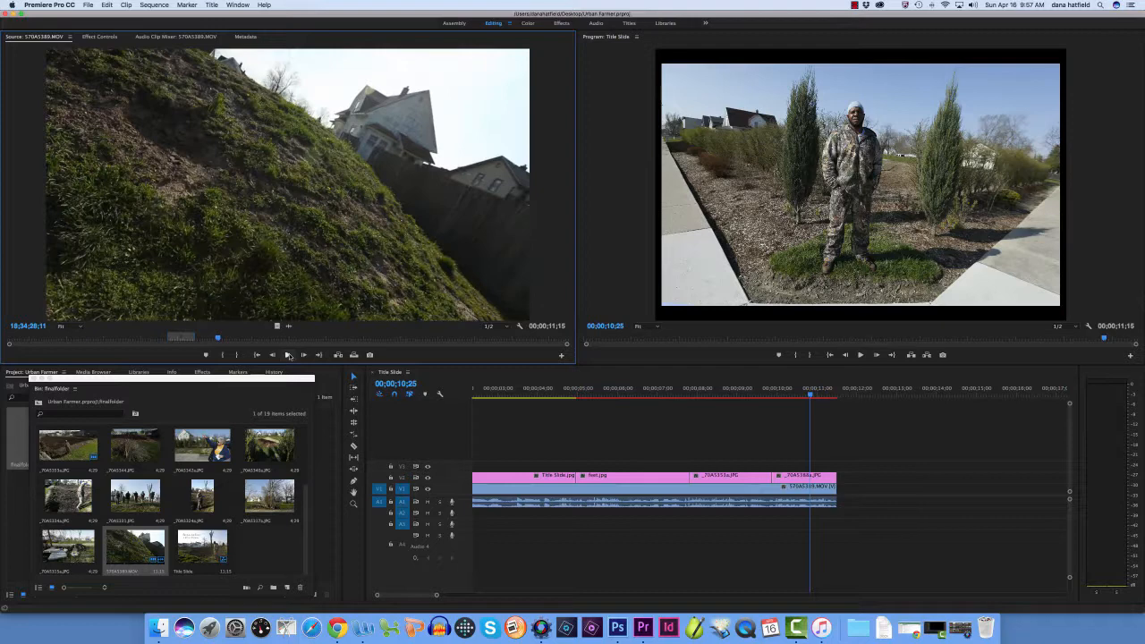
{"action": "left_click", "coordinate": [223, 355]}
{"action": "left_click", "coordinate": [291, 355]}
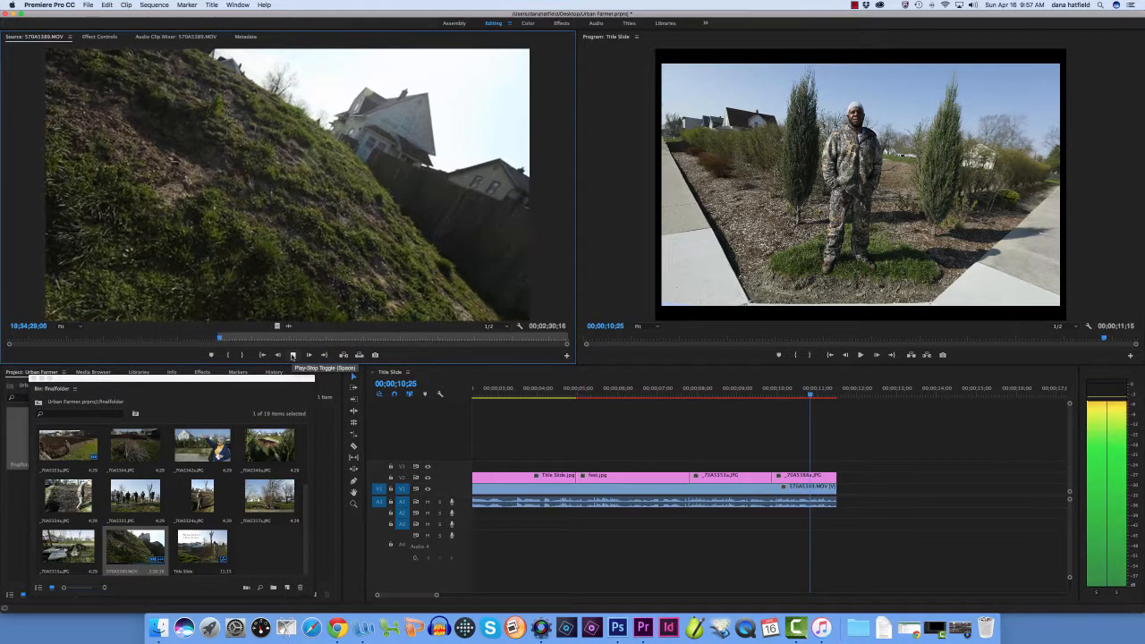
{"action": "left_click", "coordinate": [292, 356]}
Replay the speech from around 18;34;18 to locate the excerpt's start and mark the In point at 18;34;19;04
{"action": "left_click_drag", "start_coordinate": [223, 339], "coordinate": [192, 339]}
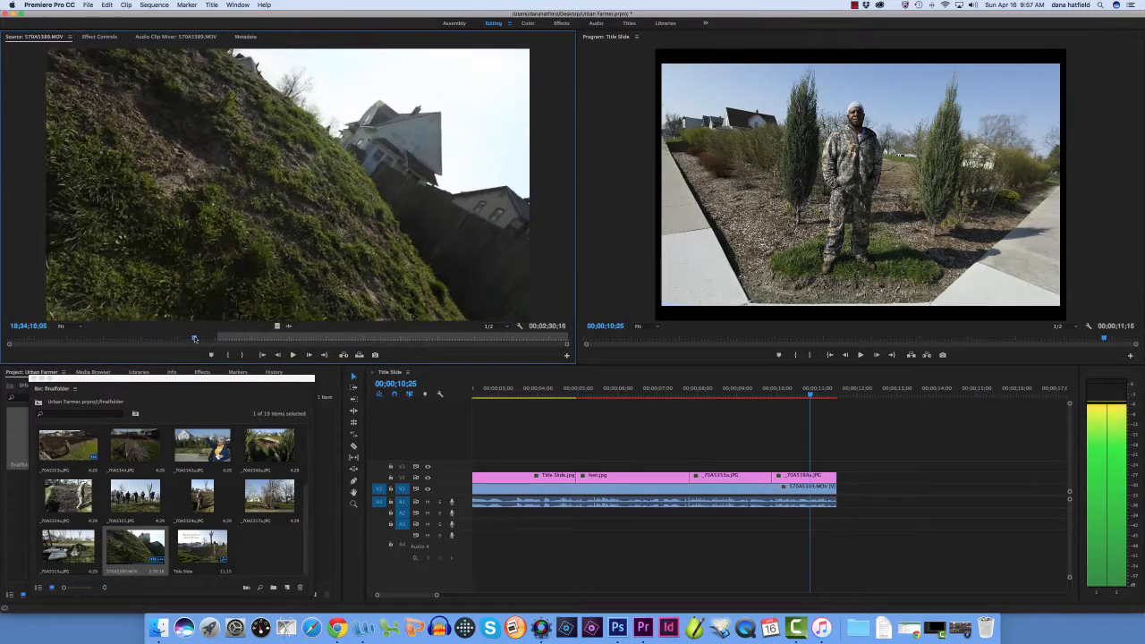
{"action": "left_click", "coordinate": [293, 356]}
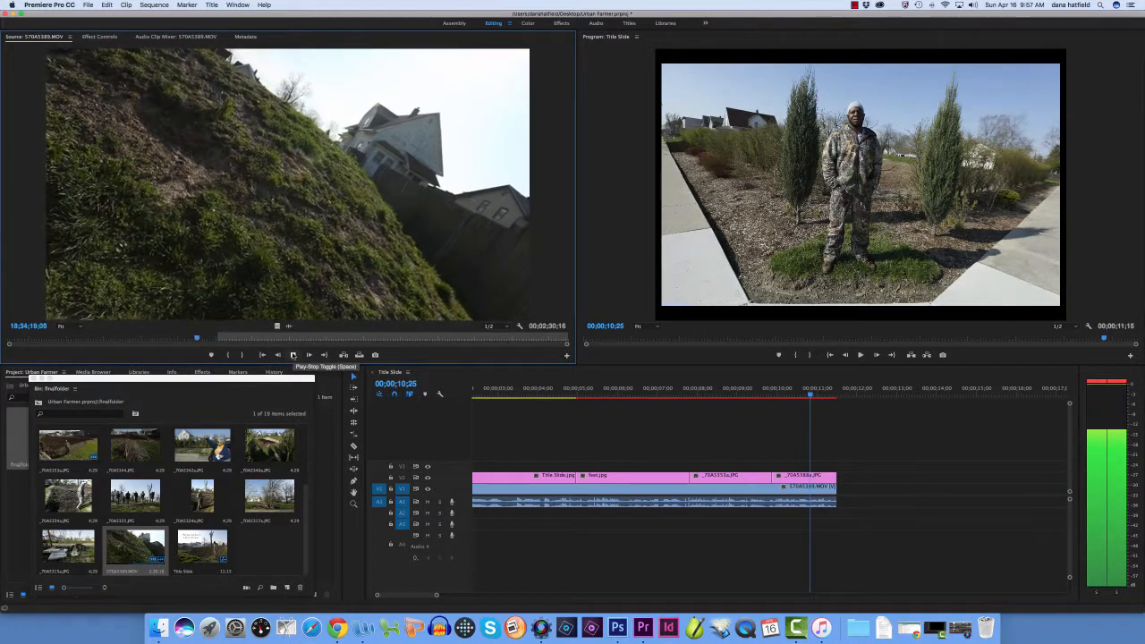
{"action": "left_click", "coordinate": [293, 356]}
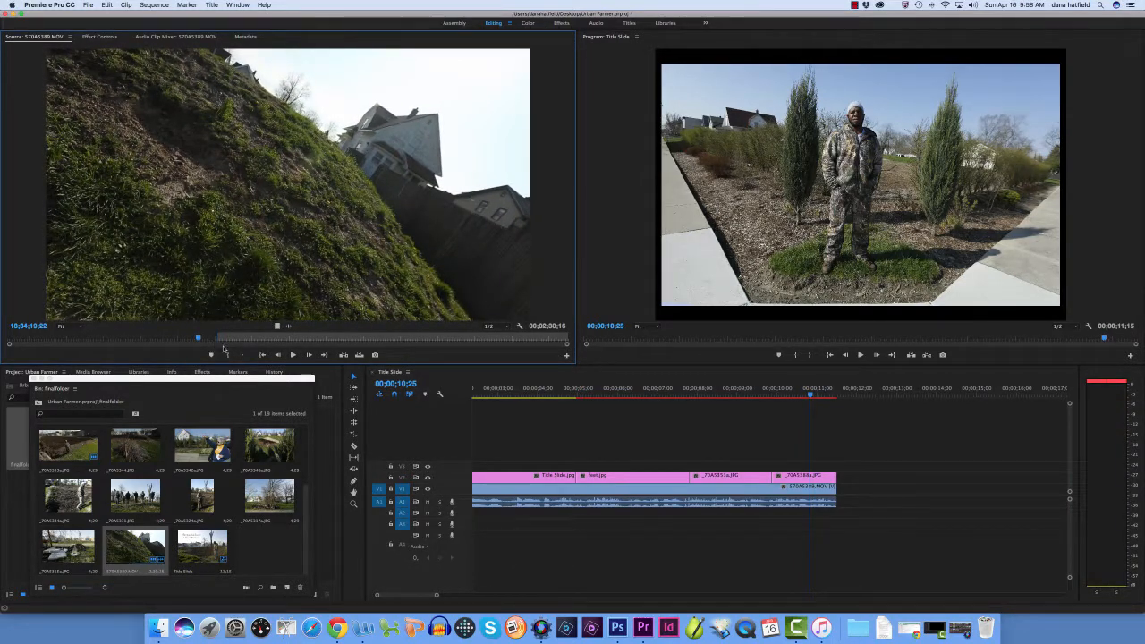
{"action": "left_click", "coordinate": [193, 338]}
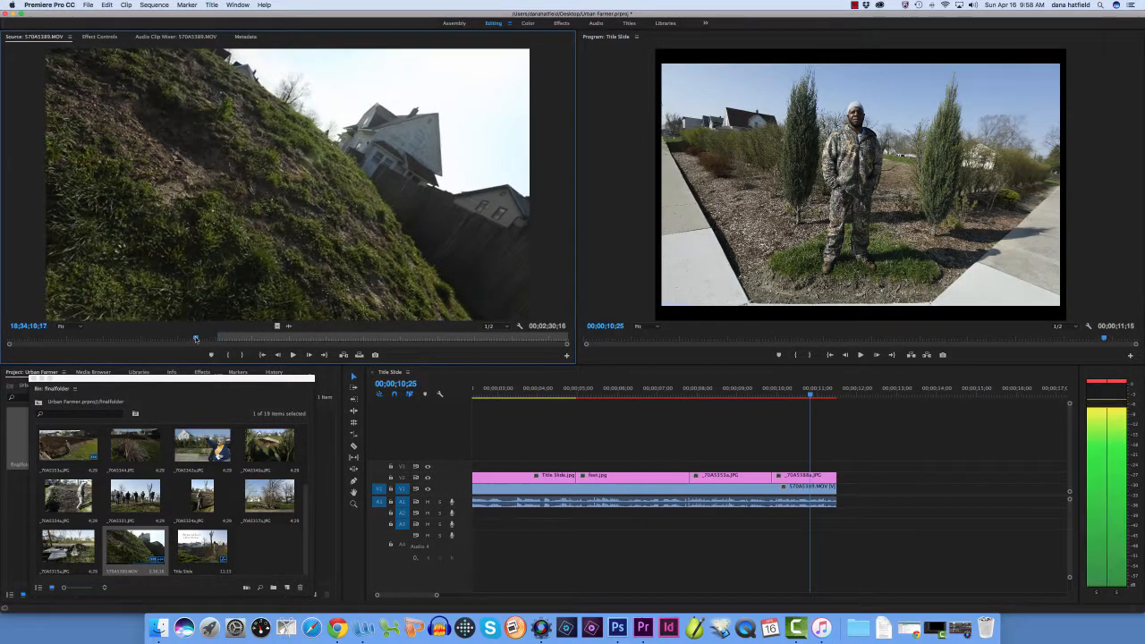
{"action": "left_click", "coordinate": [293, 356]}
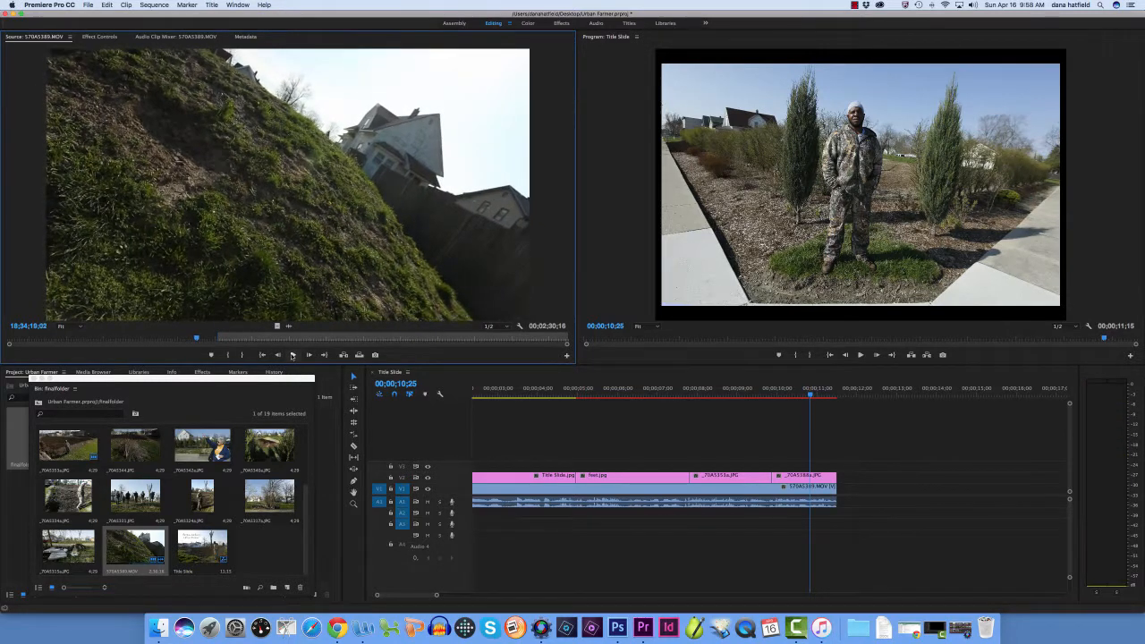
{"action": "left_click", "coordinate": [292, 356]}
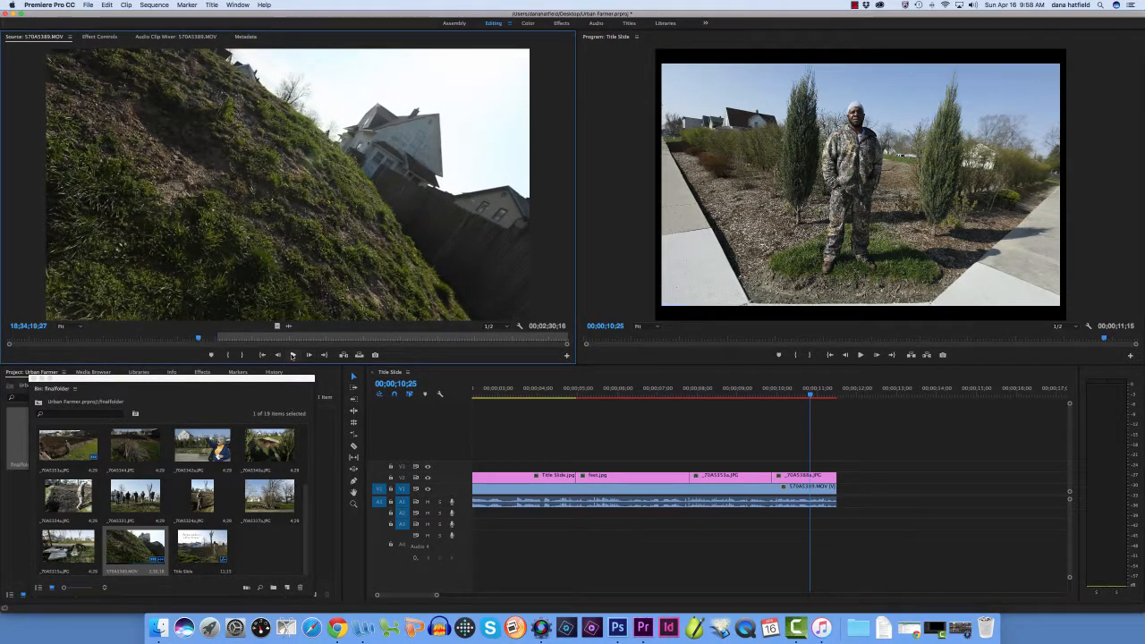
{"action": "left_click", "coordinate": [199, 338]}
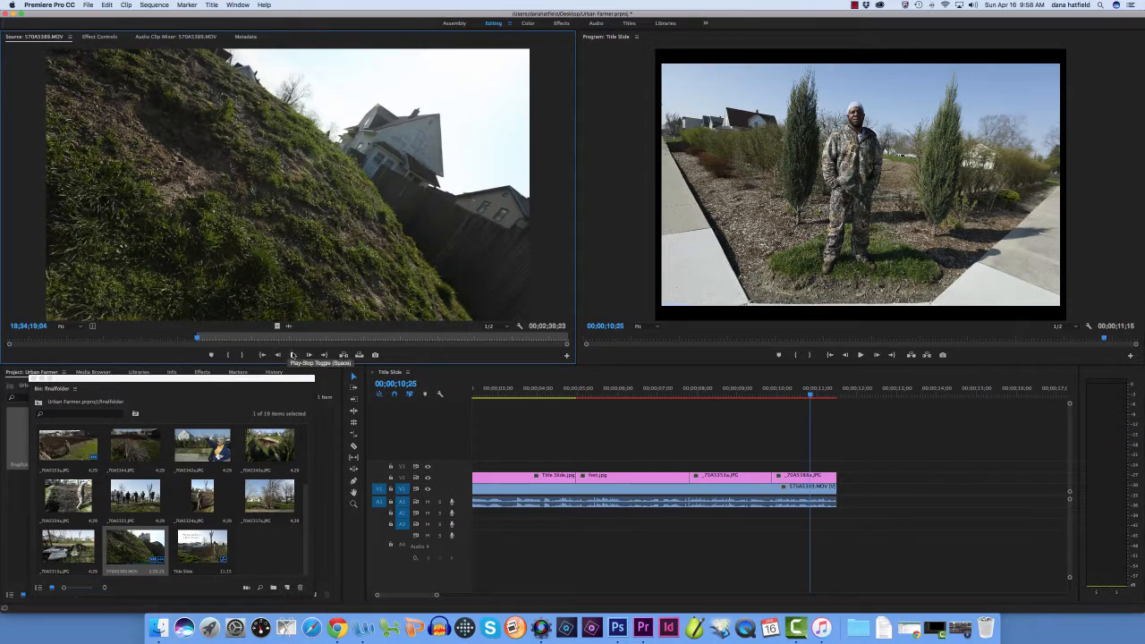
Play the excerpt, mark its Out point at 18;34;46;17 and place it on V1 and A1 directly after the first interview clip
{"action": "left_click", "coordinate": [293, 355]}
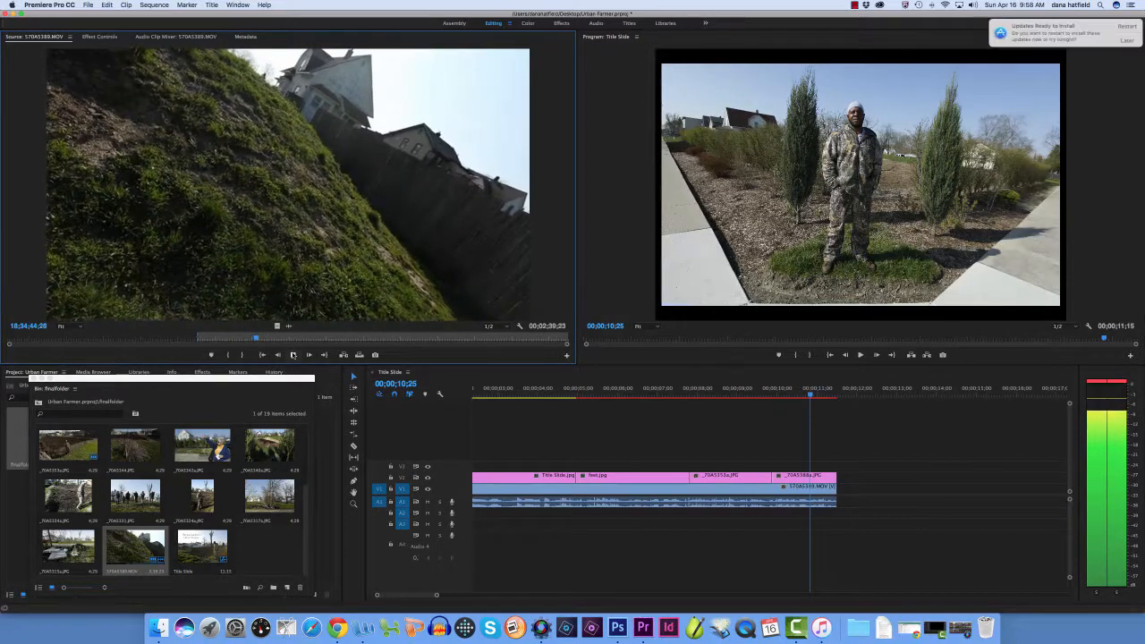
{"action": "left_click", "coordinate": [293, 355]}
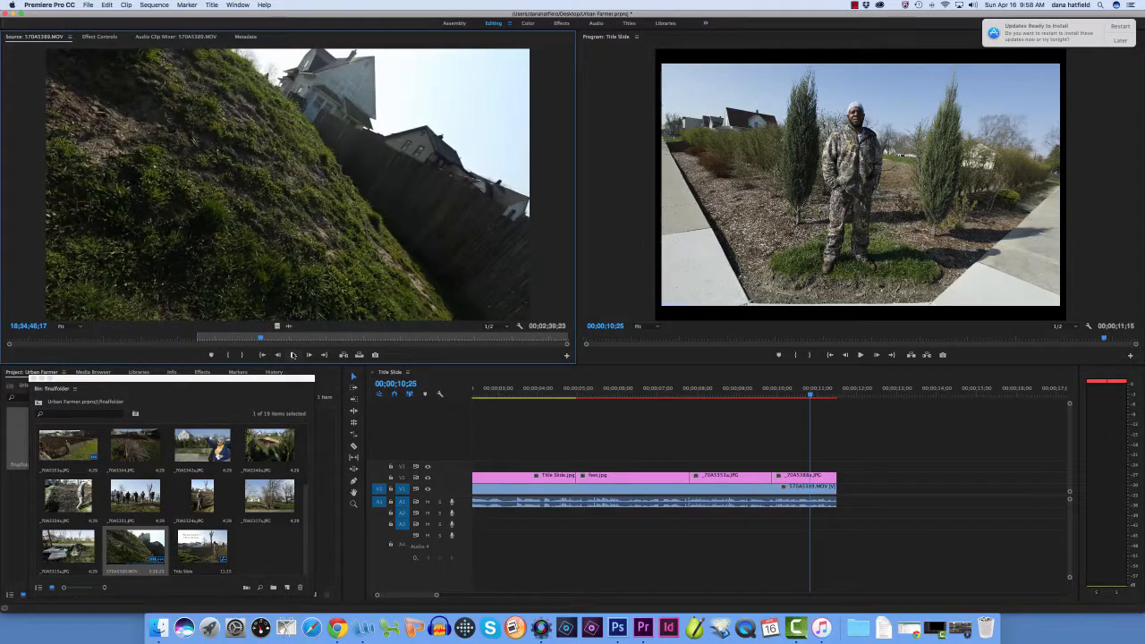
{"action": "left_click", "coordinate": [241, 355]}
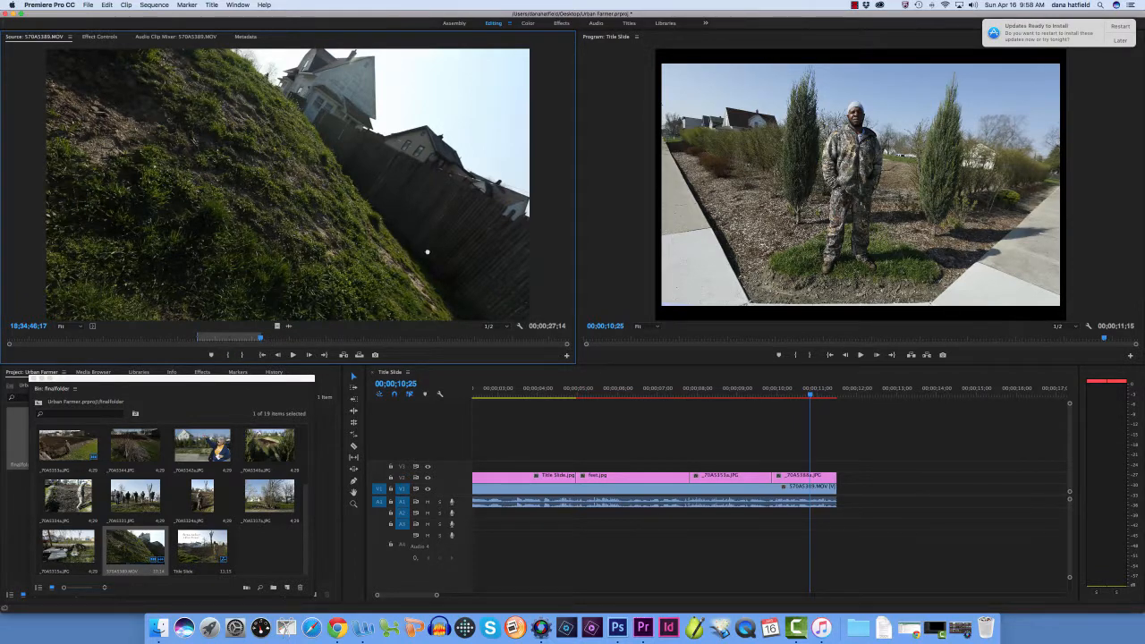
{"action": "left_click_drag", "start_coordinate": [606, 369], "coordinate": [844, 504]}
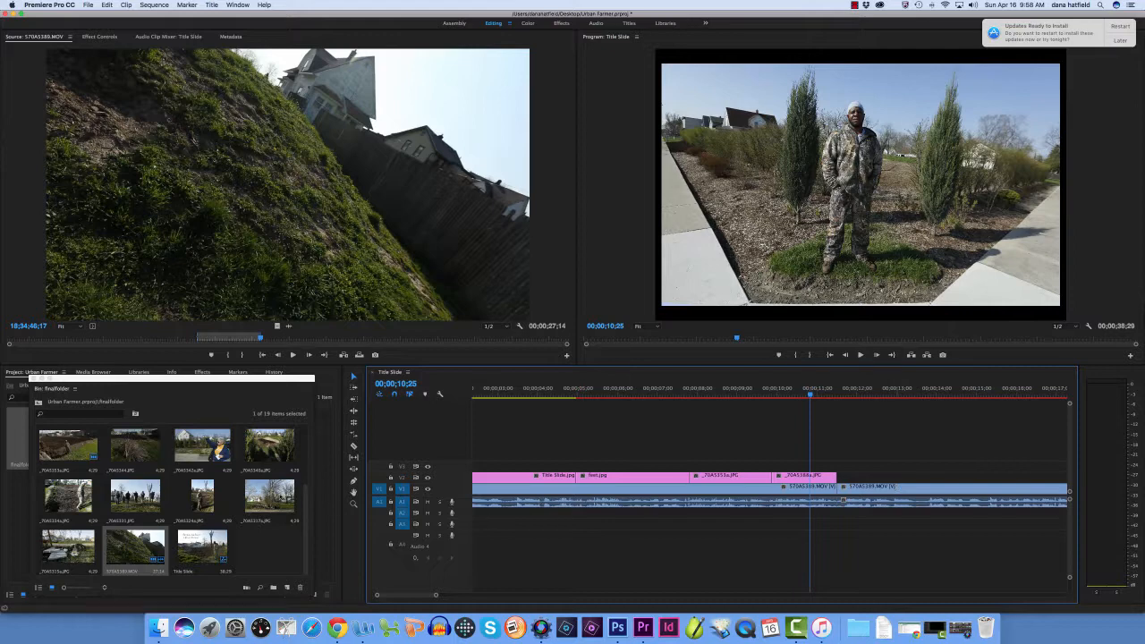
Browse finalfolder and place _70A5344.JPG, the brush pile beside the tilled plot, on V2 directly after _70A5388a.JPG
{"action": "scroll", "coordinate": [302, 498], "scroll_direction": "up", "scroll_amount": 3}
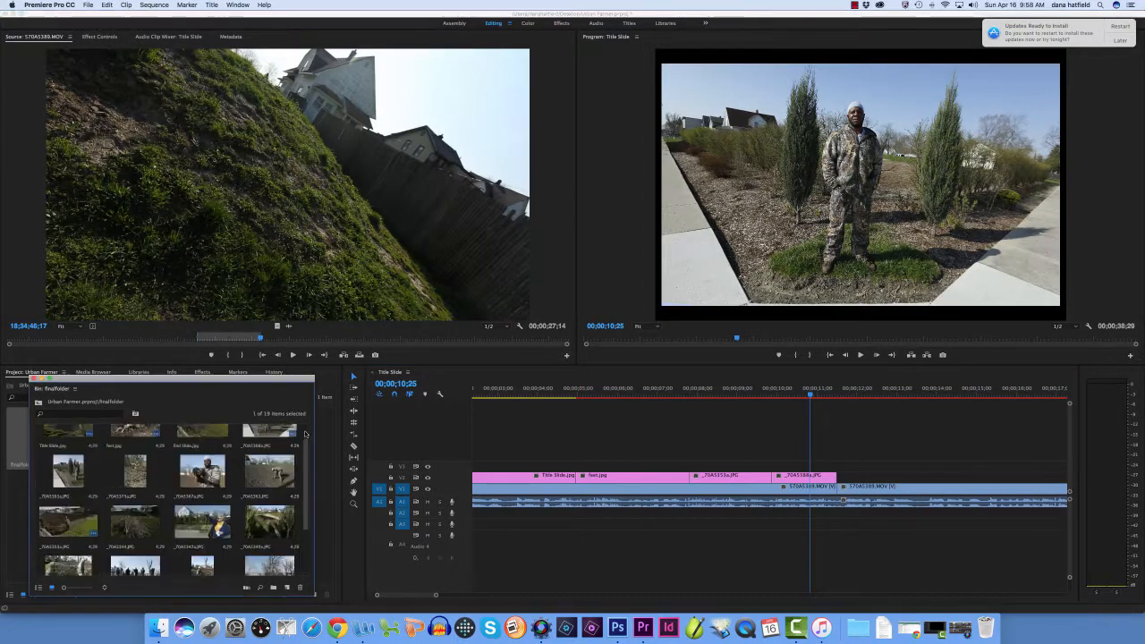
{"action": "scroll", "coordinate": [303, 501], "scroll_direction": "up", "scroll_amount": 4}
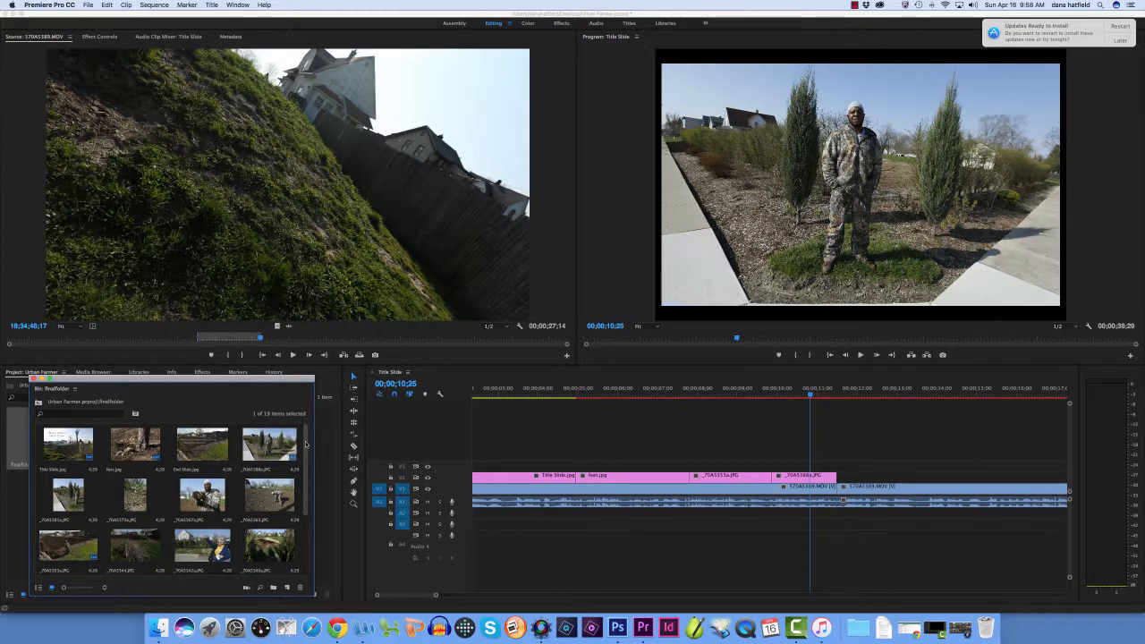
{"action": "left_click_drag", "start_coordinate": [305, 439], "coordinate": [299, 492]}
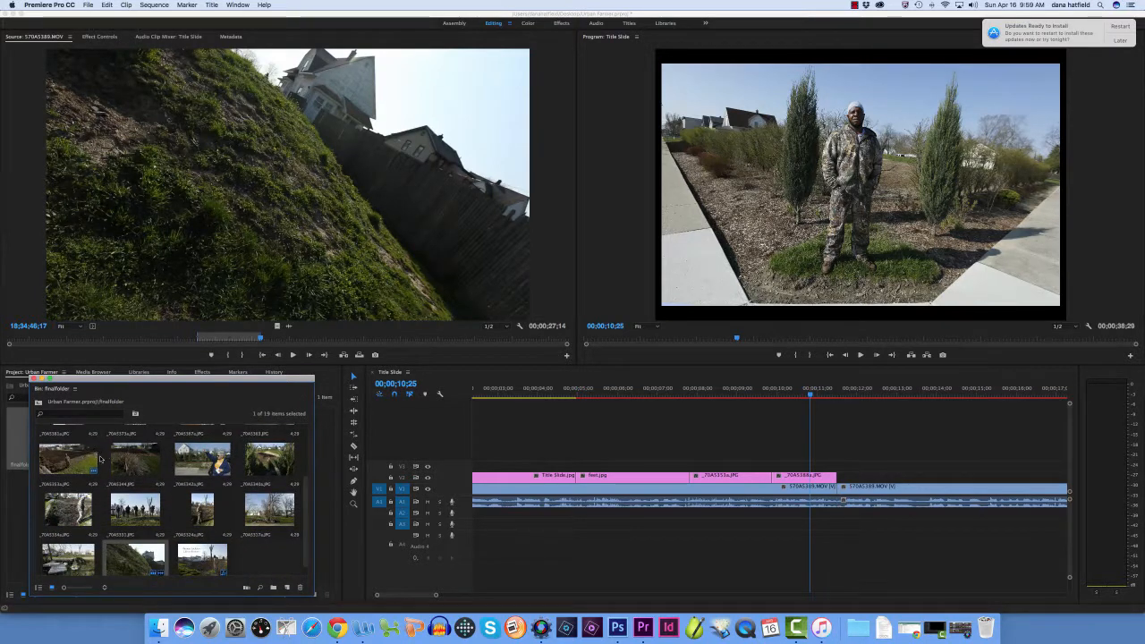
{"action": "left_click", "coordinate": [134, 460]}
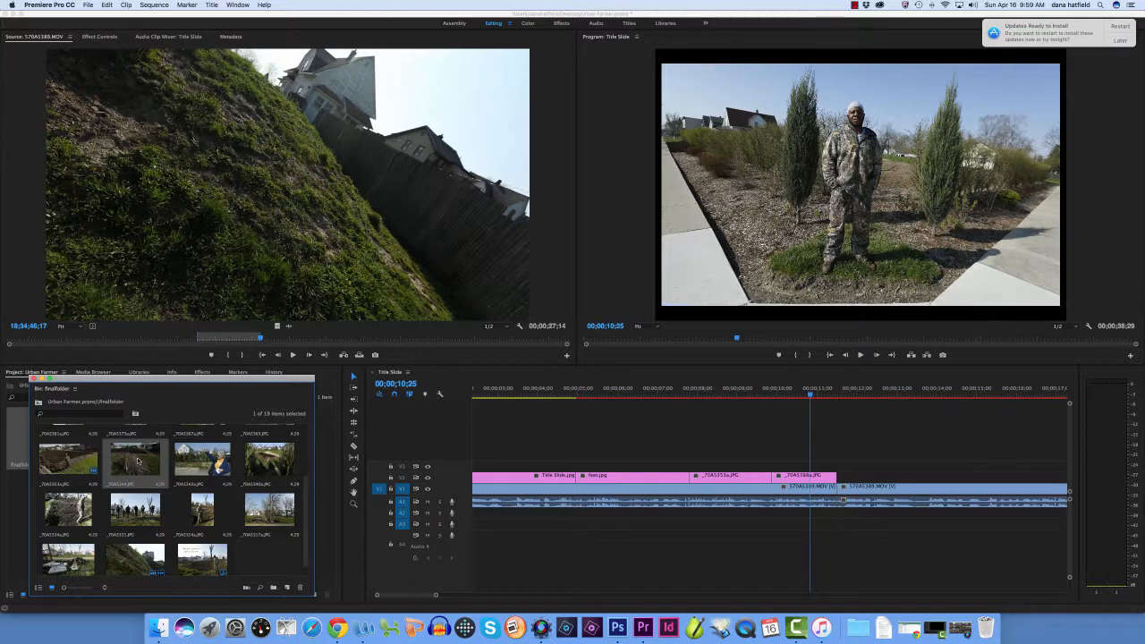
{"action": "left_click_drag", "start_coordinate": [130, 462], "coordinate": [844, 479]}
Play the sequence across _70A5344.JPG on V2 to check how the brush pile photo fits the interview
{"action": "left_click_drag", "start_coordinate": [811, 394], "coordinate": [833, 394]}
{"action": "left_click", "coordinate": [860, 354]}
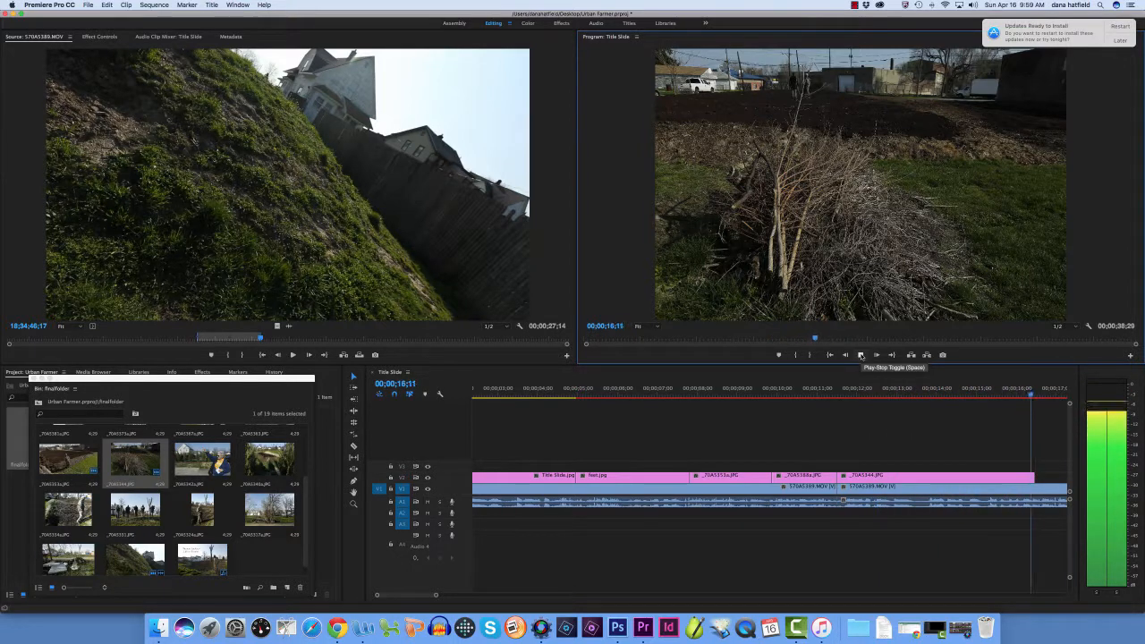
{"action": "left_click", "coordinate": [861, 354]}
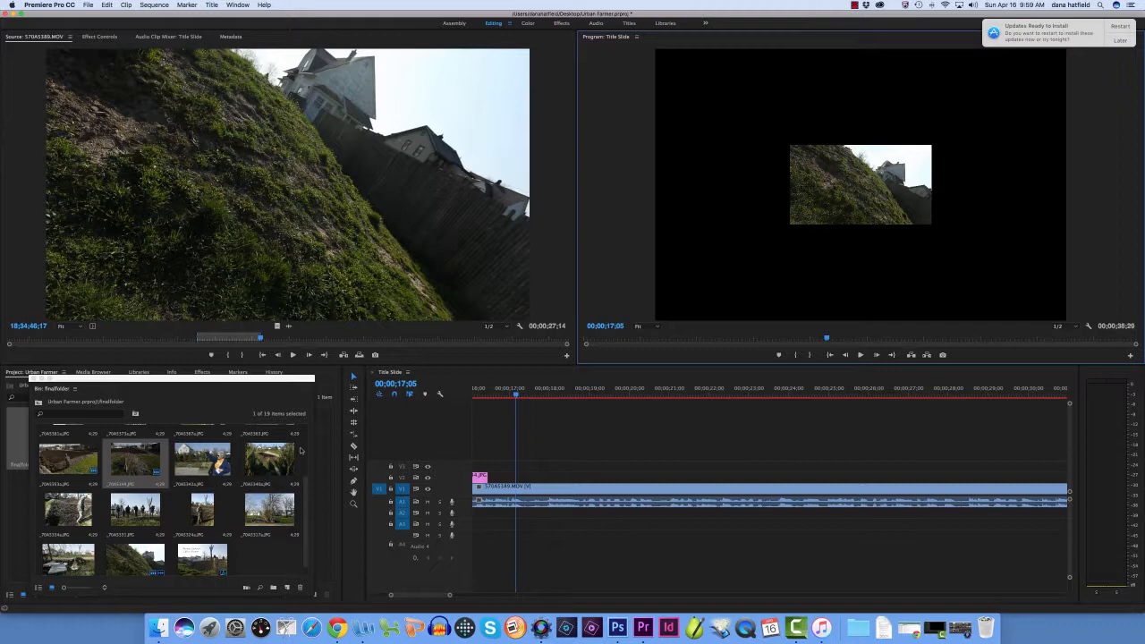
Browse finalfolder and place _70A5315a.JPG, the dumped concrete slabs, on V2 directly after _70A5344.JPG
{"action": "left_click_drag", "start_coordinate": [305, 481], "coordinate": [306, 495]}
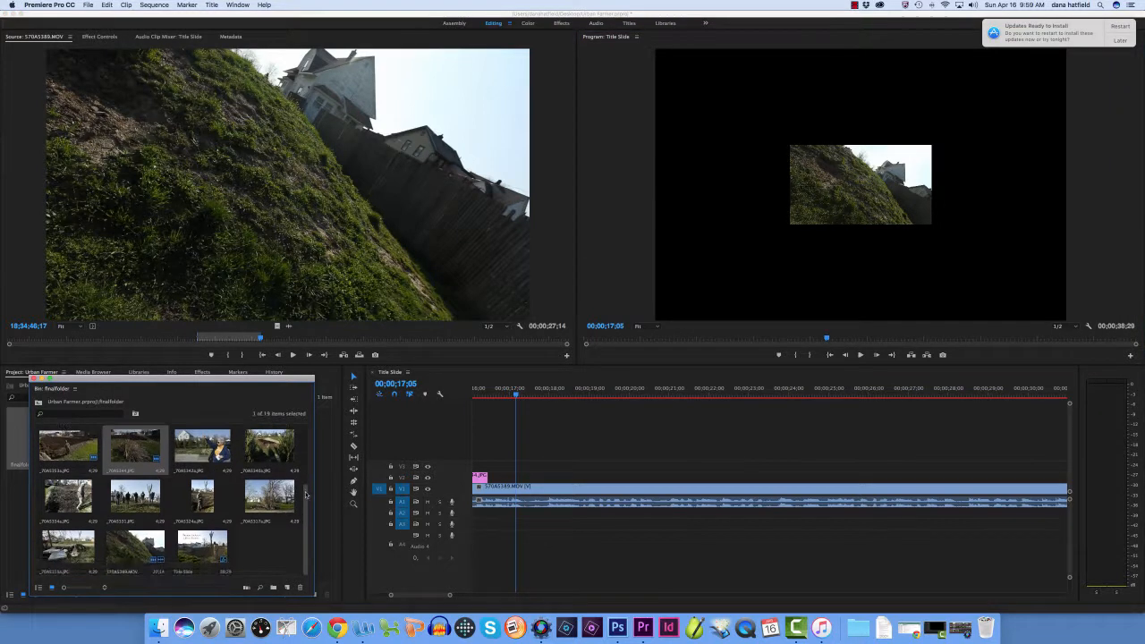
{"action": "scroll", "coordinate": [306, 503], "scroll_direction": "up", "scroll_amount": 2}
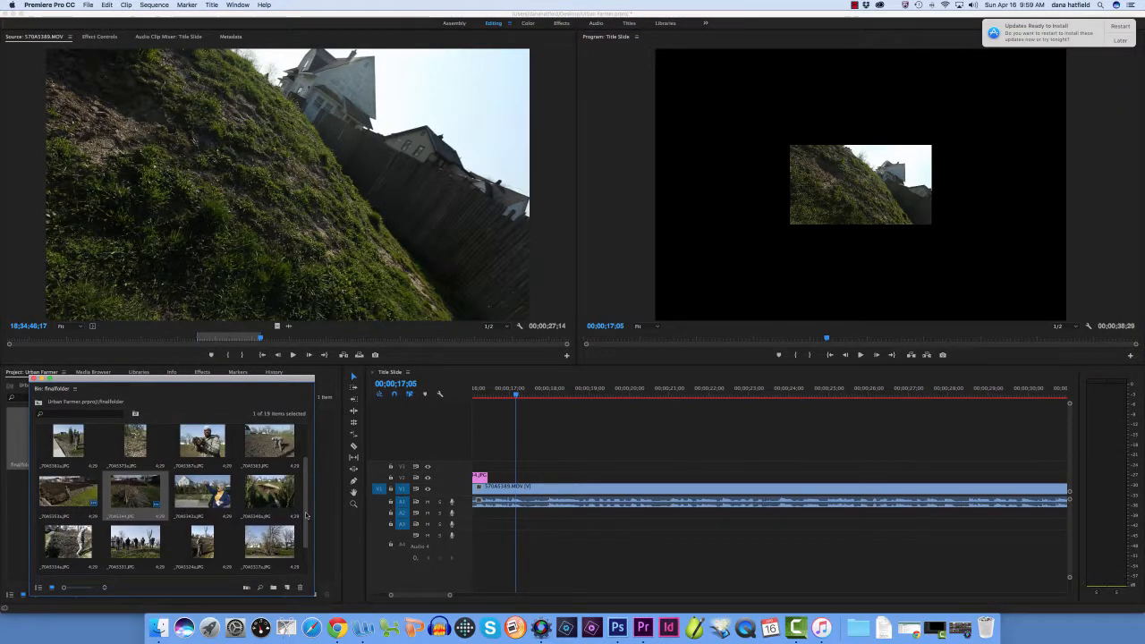
{"action": "scroll", "coordinate": [306, 515], "scroll_direction": "down", "scroll_amount": 2}
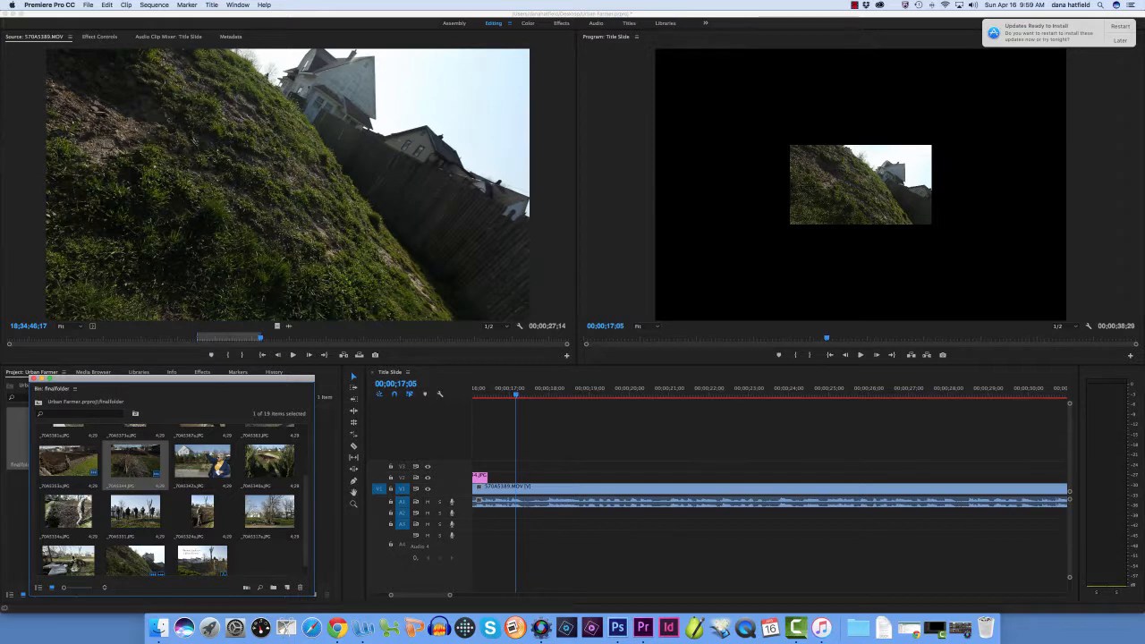
{"action": "left_click", "coordinate": [272, 513]}
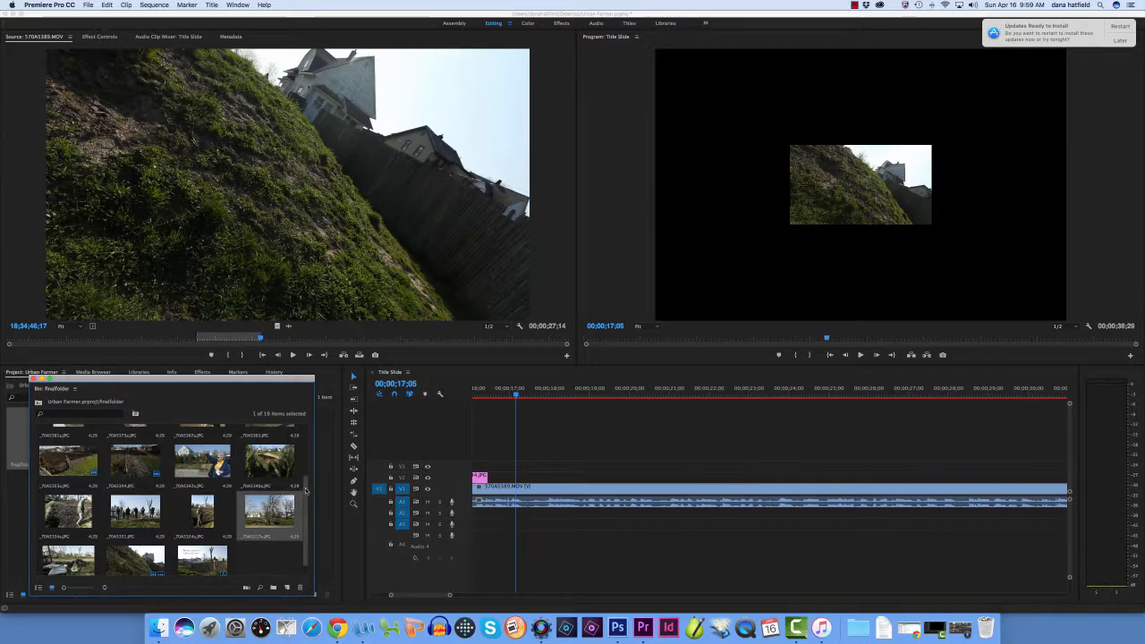
{"action": "scroll", "coordinate": [306, 510], "scroll_direction": "down", "scroll_amount": 1}
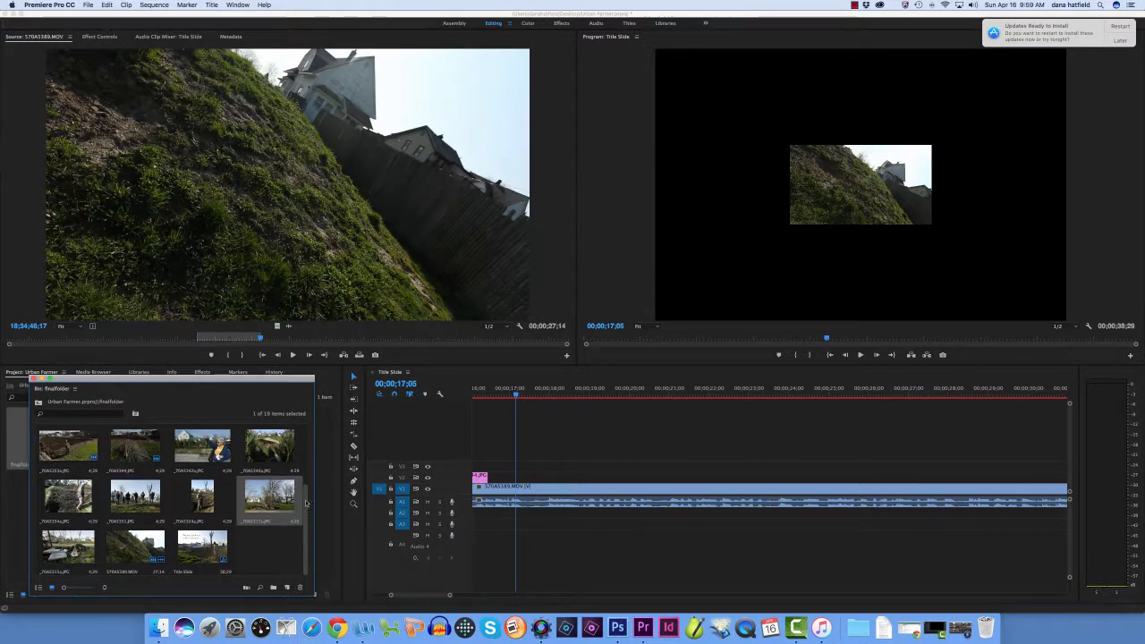
{"action": "left_click_drag", "start_coordinate": [306, 503], "coordinate": [304, 423]}
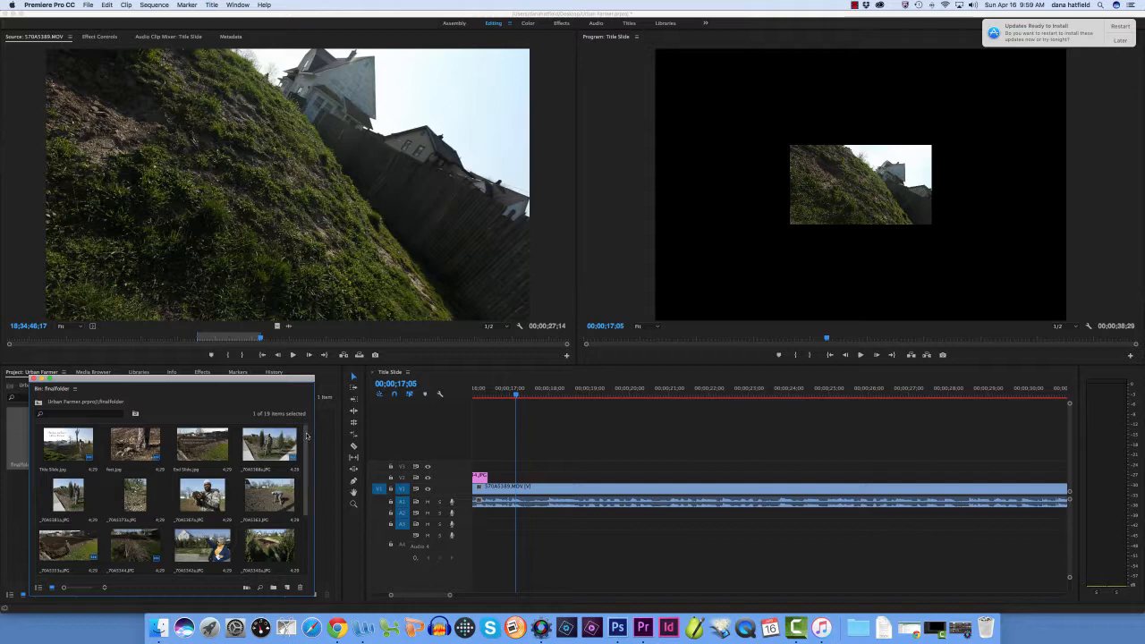
{"action": "scroll", "coordinate": [306, 446], "scroll_direction": "down", "scroll_amount": 3}
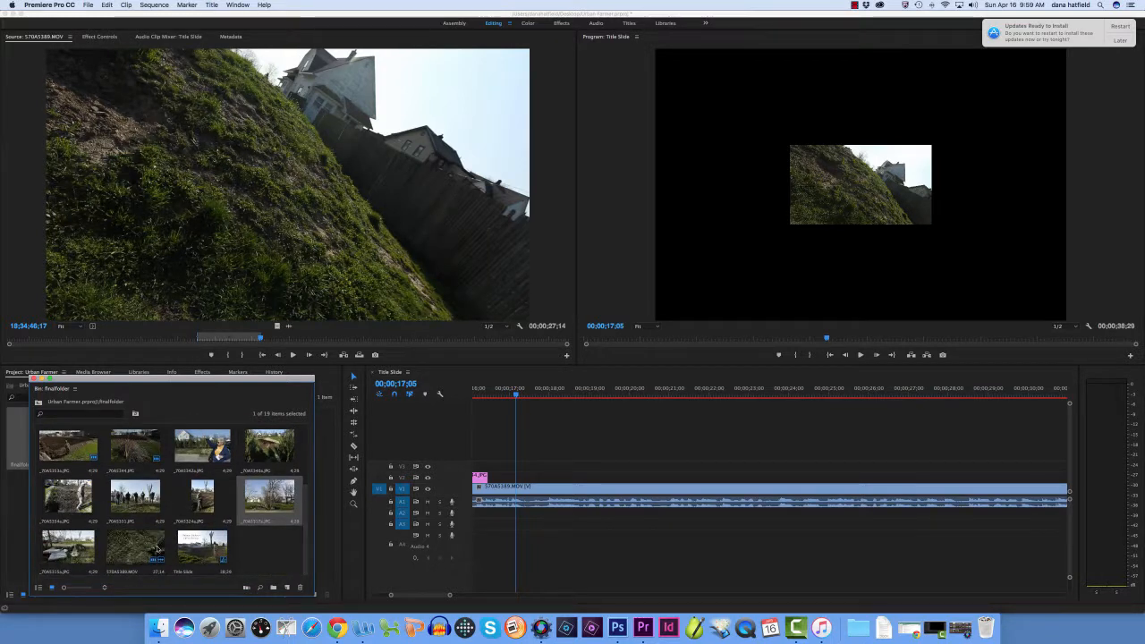
{"action": "left_click", "coordinate": [68, 546]}
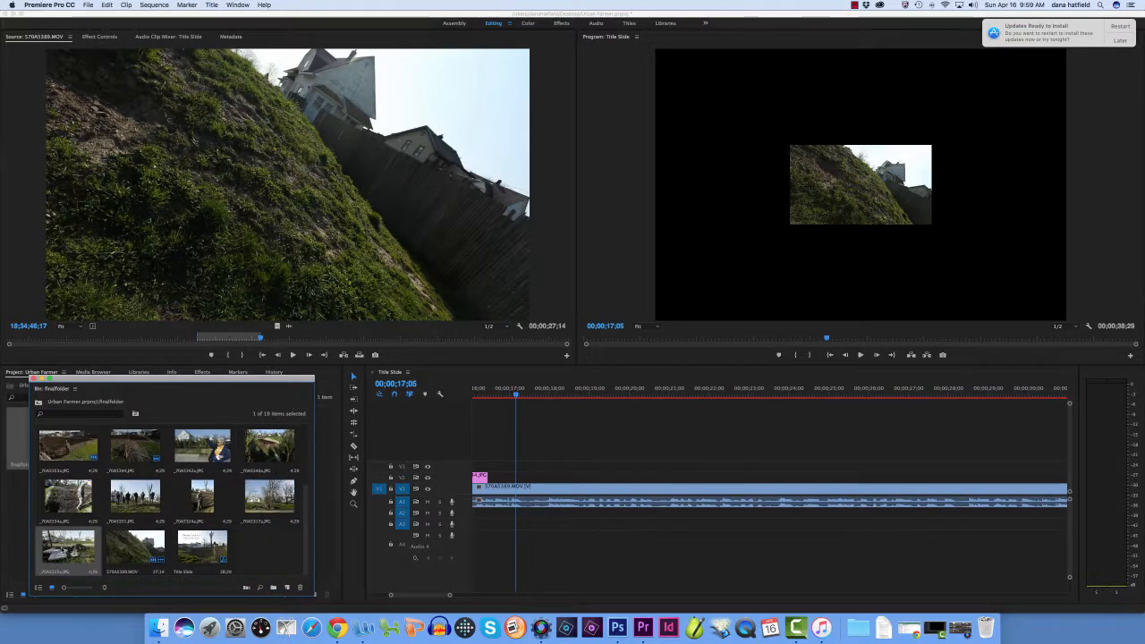
{"action": "mouse_move", "coordinate": [435, 596]}
{"action": "left_mouse_down"}
{"action": "mouse_move", "coordinate": [451, 596]}
{"action": "mouse_move", "coordinate": [417, 597]}
{"action": "left_mouse_up"}
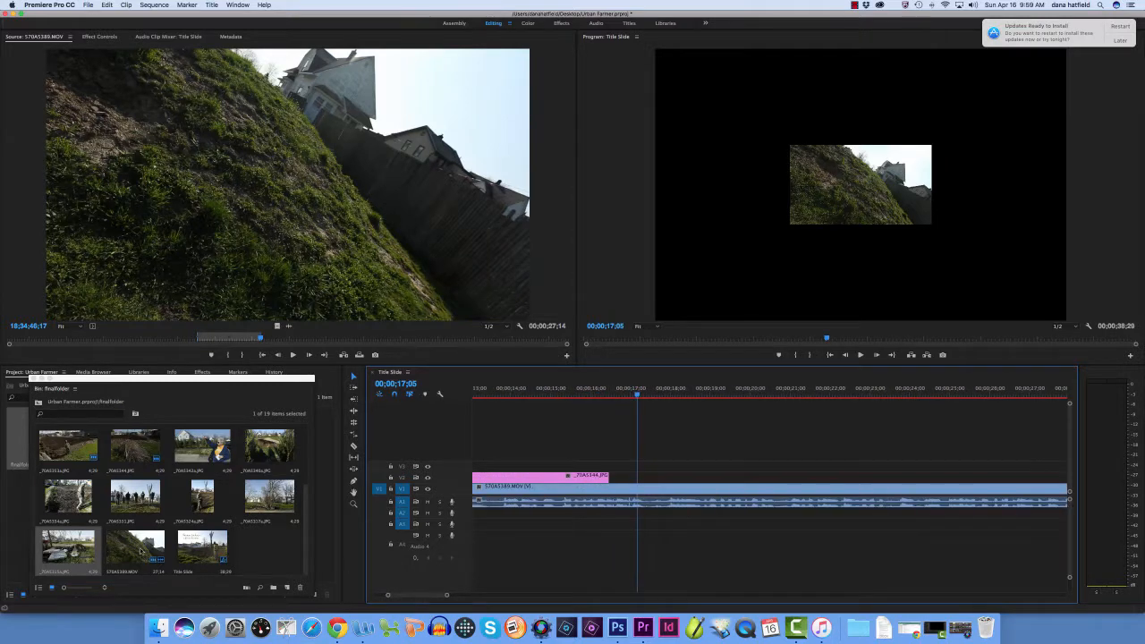
{"action": "left_click_drag", "start_coordinate": [68, 546], "coordinate": [616, 480]}
Play the interview across _70A5315a.JPG and place _70A5317a.JPG, the utility pole photo, on V2 directly after it
{"action": "left_click_drag", "start_coordinate": [637, 393], "coordinate": [600, 394]}
{"action": "left_click", "coordinate": [859, 356]}
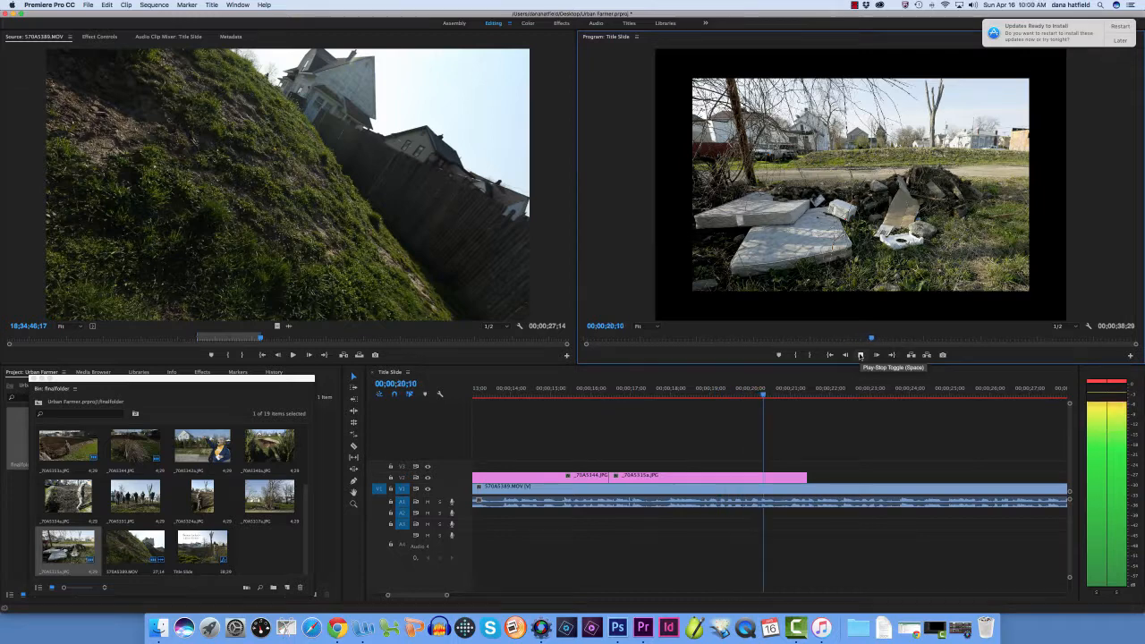
{"action": "left_click", "coordinate": [860, 355]}
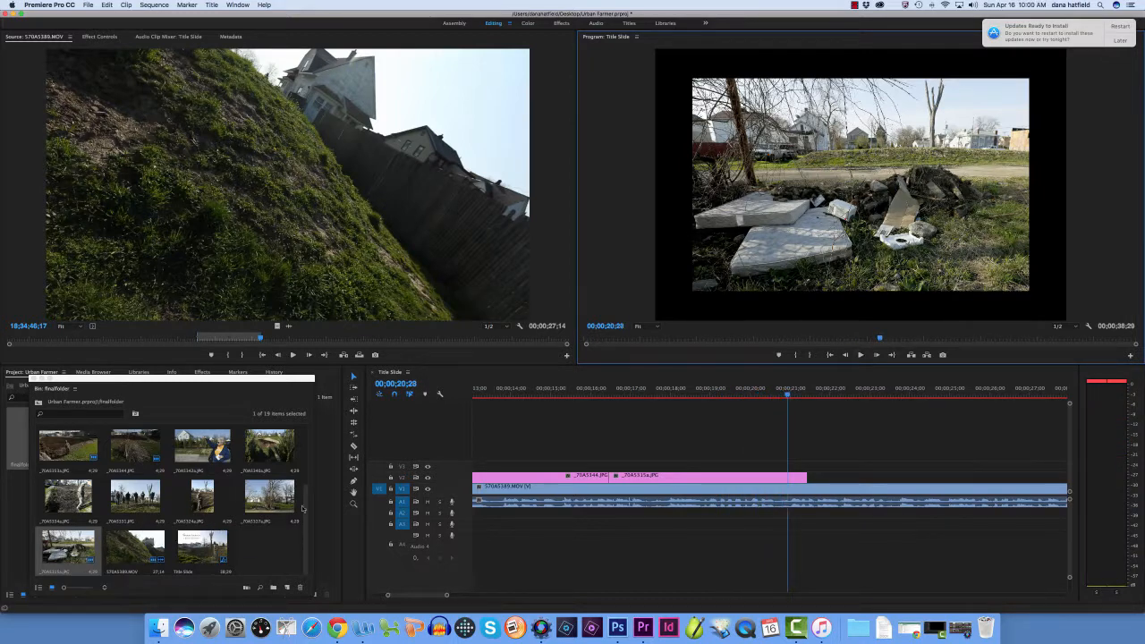
{"action": "left_click_drag", "start_coordinate": [269, 496], "coordinate": [814, 484]}
Play on to 00;00;27;09, extend the end of _70A5317a.JPG to just short of that point and replay the speech around it
{"action": "left_click", "coordinate": [860, 355]}
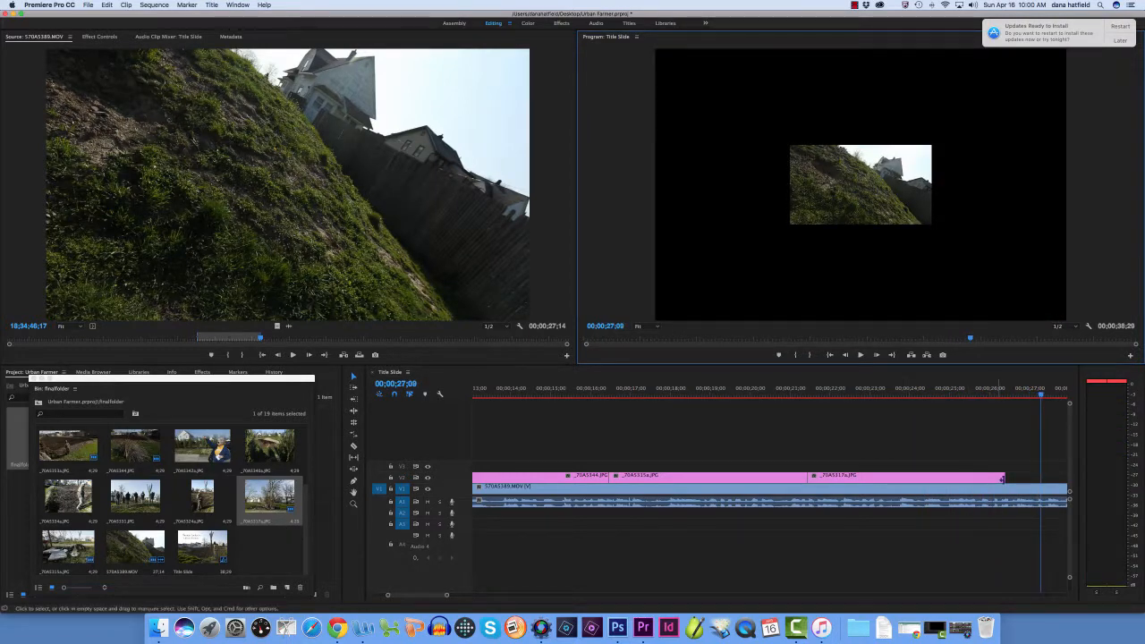
{"action": "left_click_drag", "start_coordinate": [1005, 479], "coordinate": [1037, 478]}
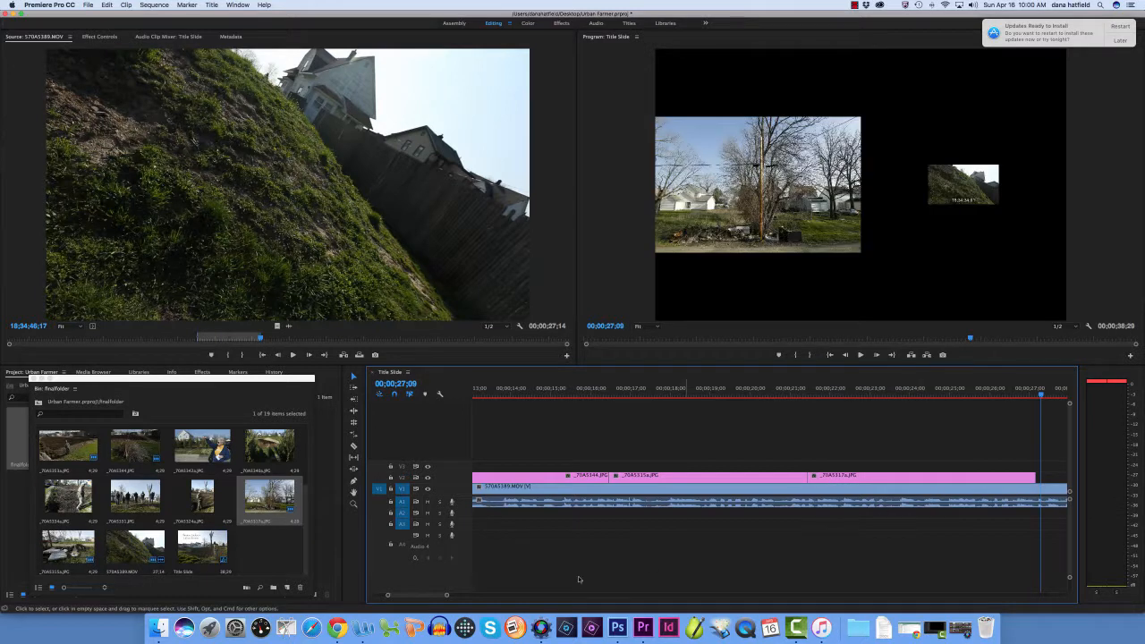
{"action": "left_click_drag", "start_coordinate": [436, 597], "coordinate": [444, 597]}
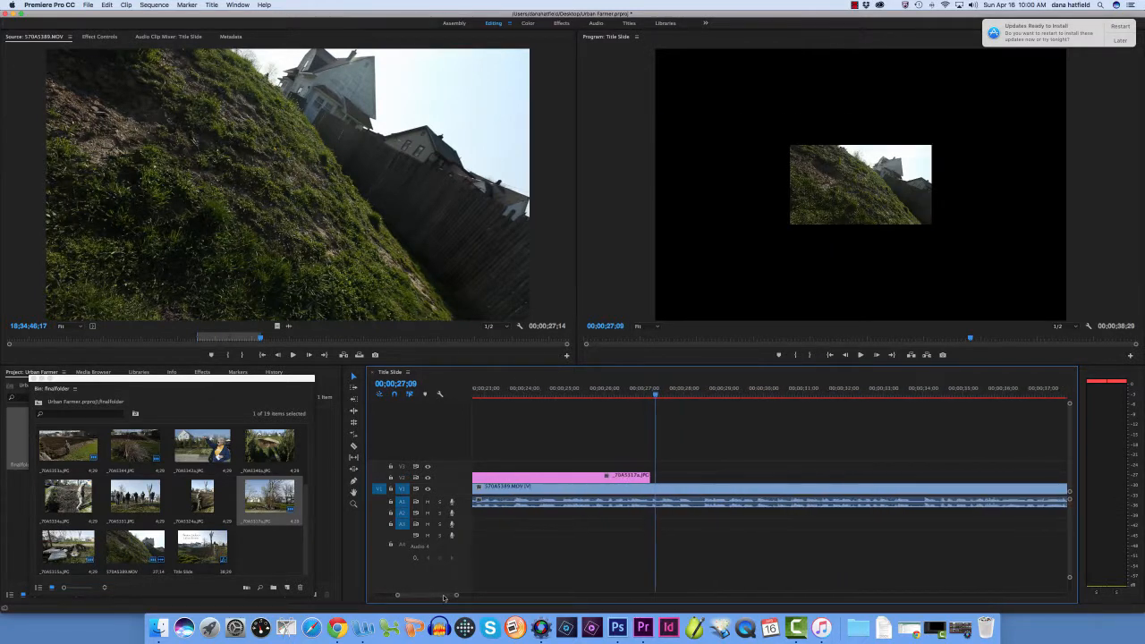
{"action": "left_click_drag", "start_coordinate": [656, 394], "coordinate": [614, 395]}
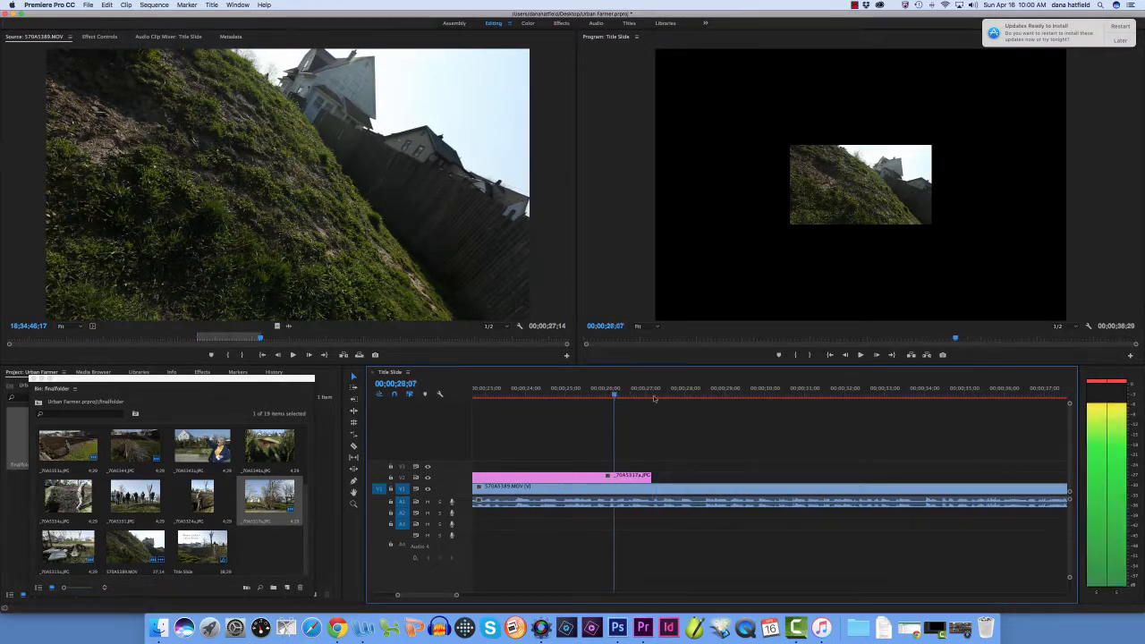
{"action": "left_click", "coordinate": [860, 356]}
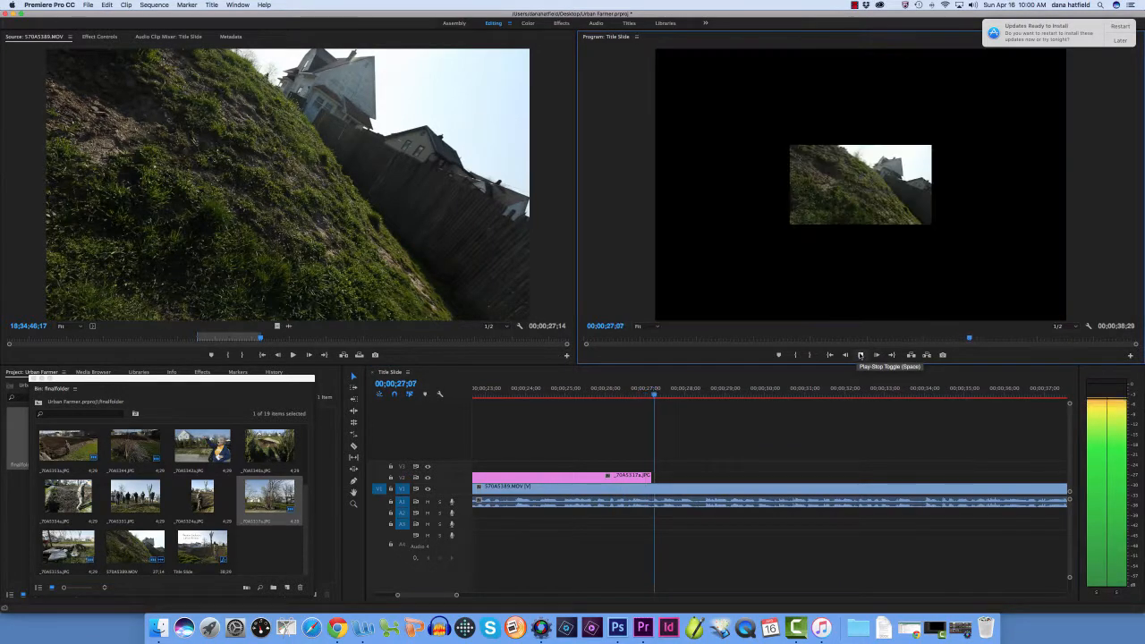
{"action": "left_click", "coordinate": [861, 355]}
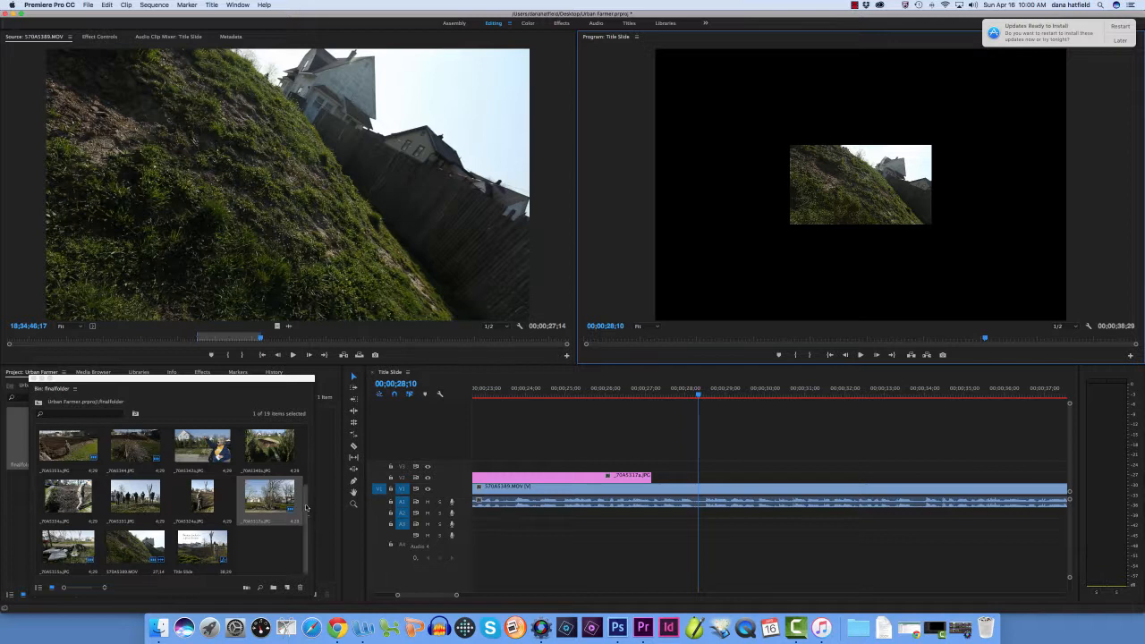
Trim the end of _70A5317a.JPG to about 00;00;25;08 and place _70A5363.JPG, the farmer bending over tilled soil, directly after it on V2
{"action": "left_click_drag", "start_coordinate": [306, 507], "coordinate": [309, 421]}
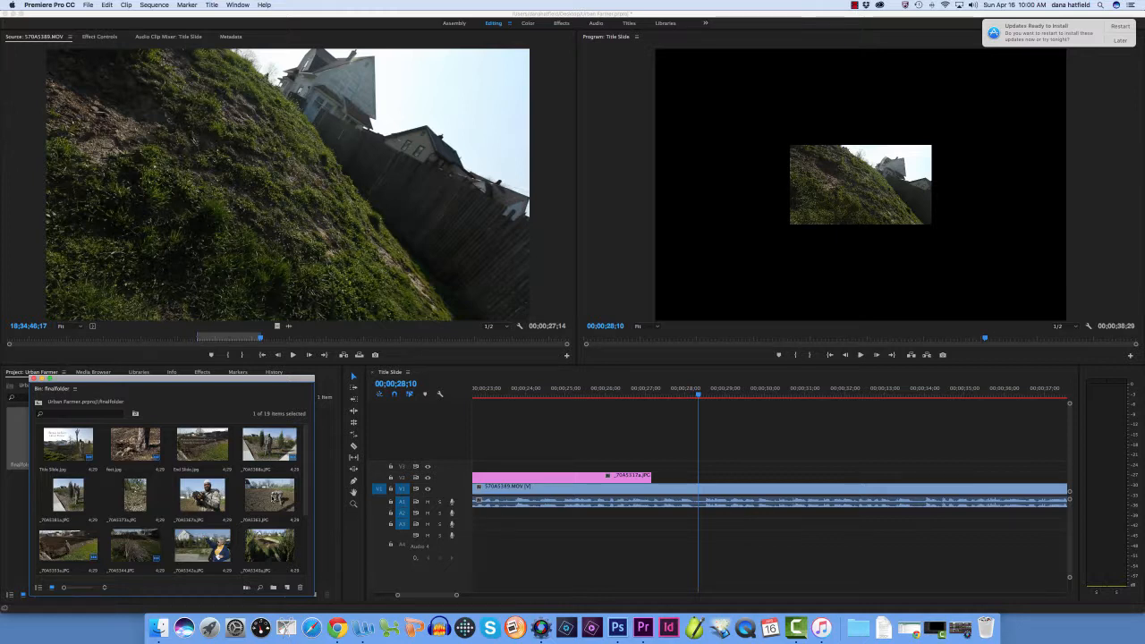
{"action": "left_click_drag", "start_coordinate": [665, 462], "coordinate": [660, 439]}
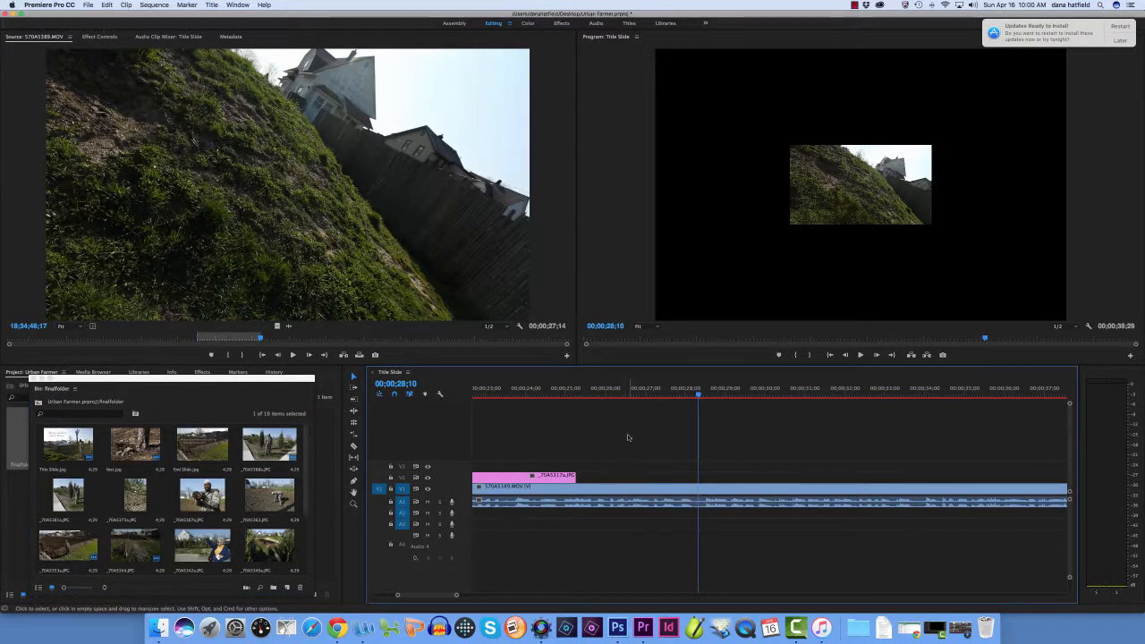
{"action": "left_click_drag", "start_coordinate": [264, 491], "coordinate": [583, 480]}
Play the interview across _70A5363.JPG and place _70A5367a.JPG, the farmer holding soil, directly after it on V2
{"action": "left_click_drag", "start_coordinate": [689, 395], "coordinate": [563, 395]}
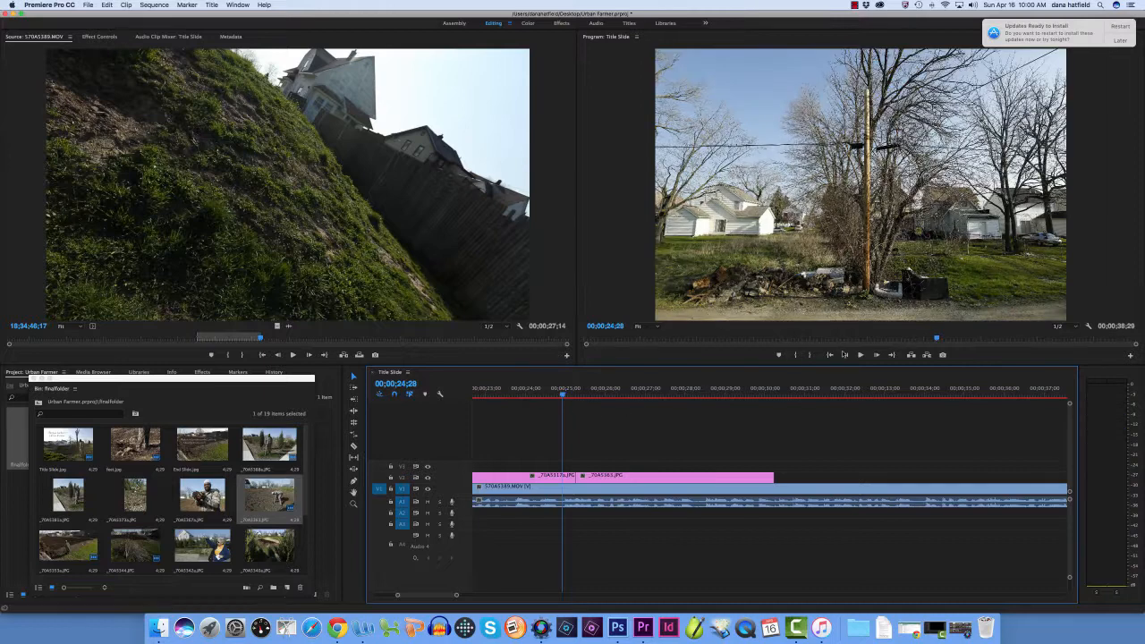
{"action": "left_click", "coordinate": [861, 356]}
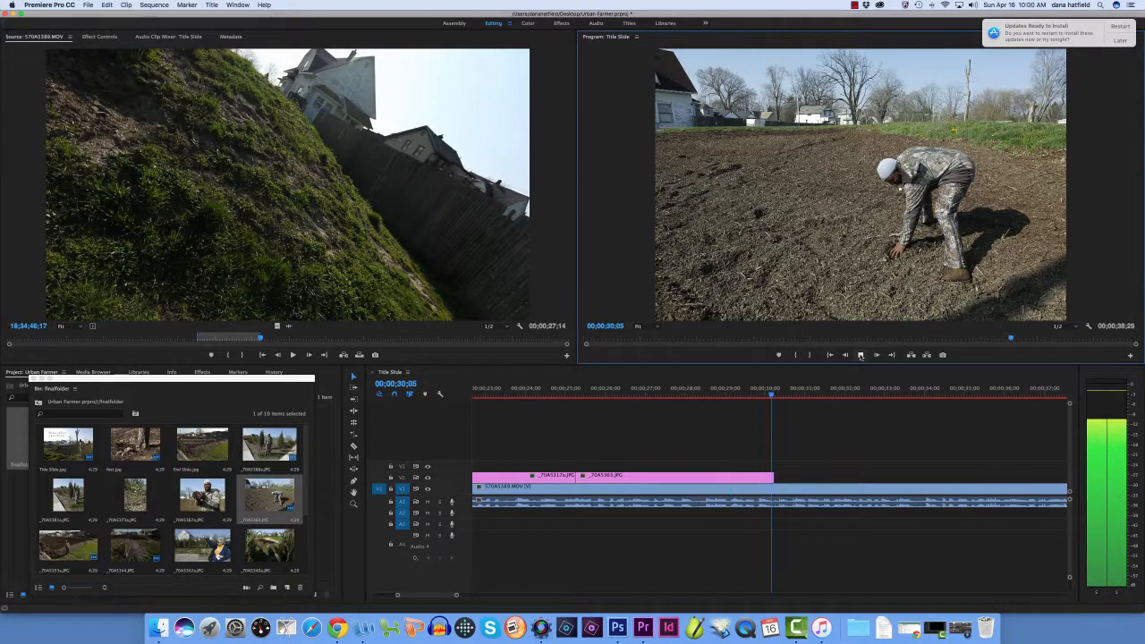
{"action": "left_click", "coordinate": [860, 355]}
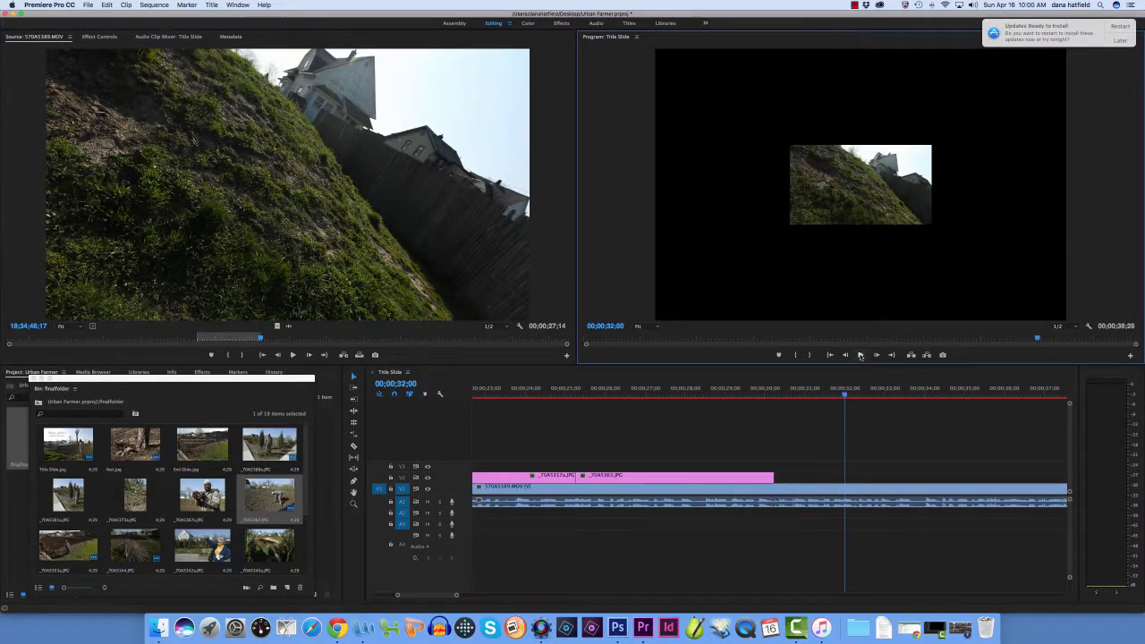
{"action": "left_click_drag", "start_coordinate": [189, 498], "coordinate": [777, 477]}
Play the sequence from 00;00;29;02 to 00;00;35;03 to check _70A5367a.JPG and save the project
{"action": "left_click_drag", "start_coordinate": [844, 394], "coordinate": [728, 395]}
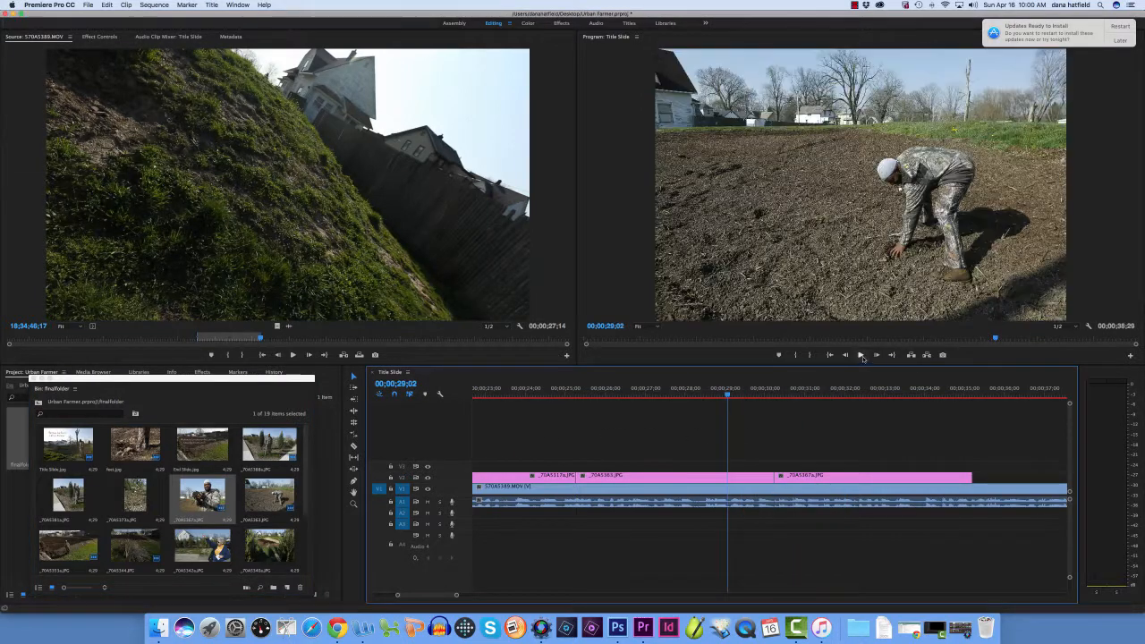
{"action": "left_click", "coordinate": [861, 355]}
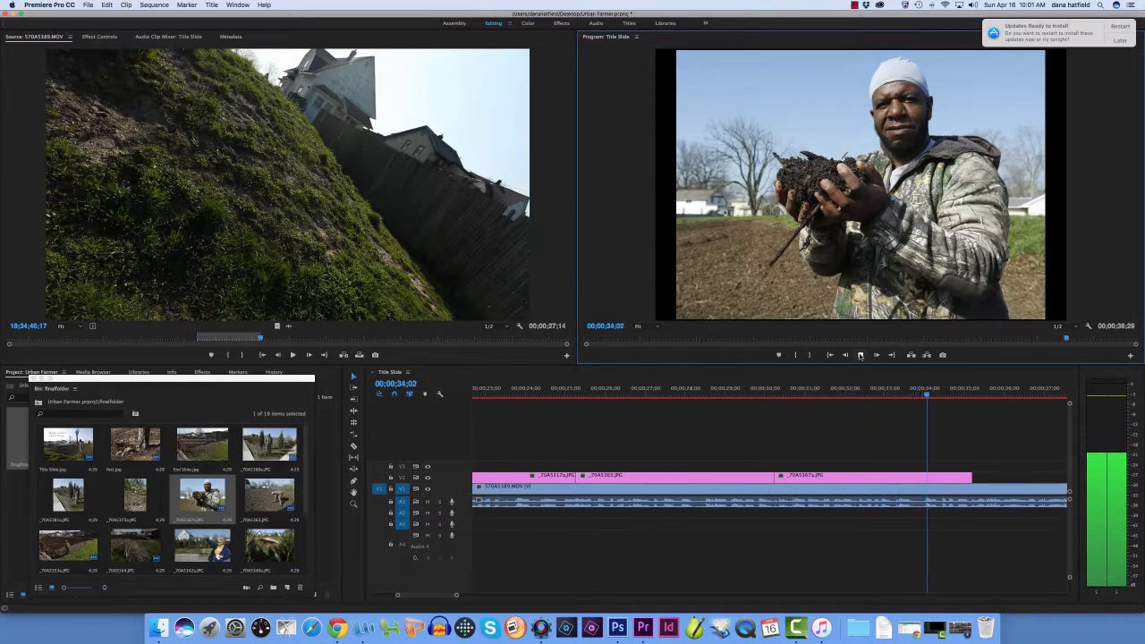
{"action": "left_click", "coordinate": [861, 356]}
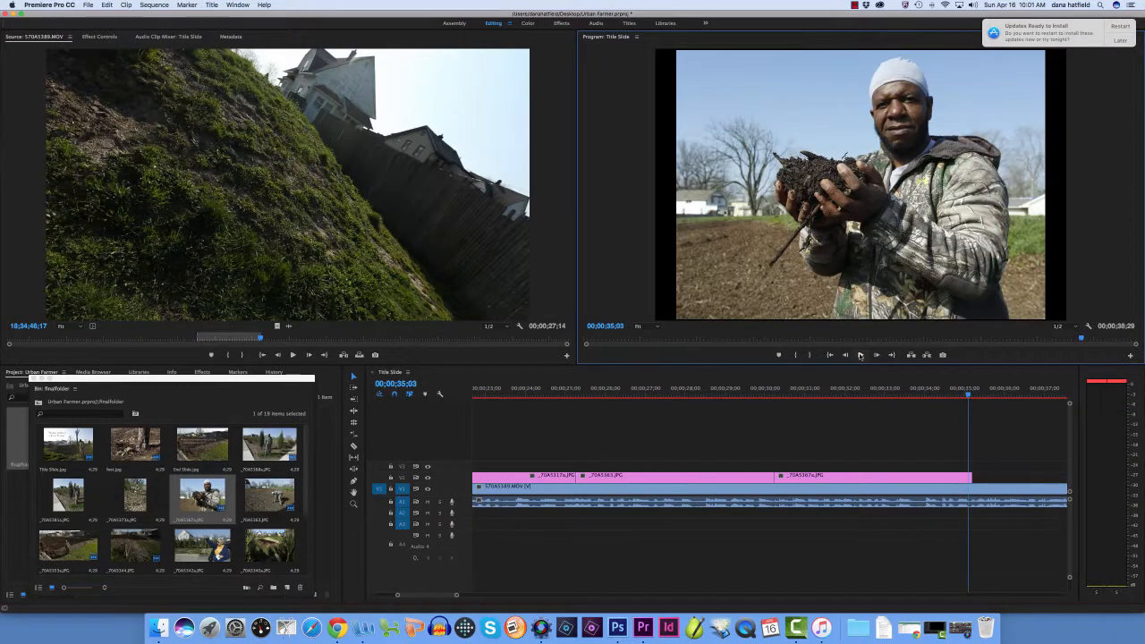
{"action": "left_click", "coordinate": [88, 5]}
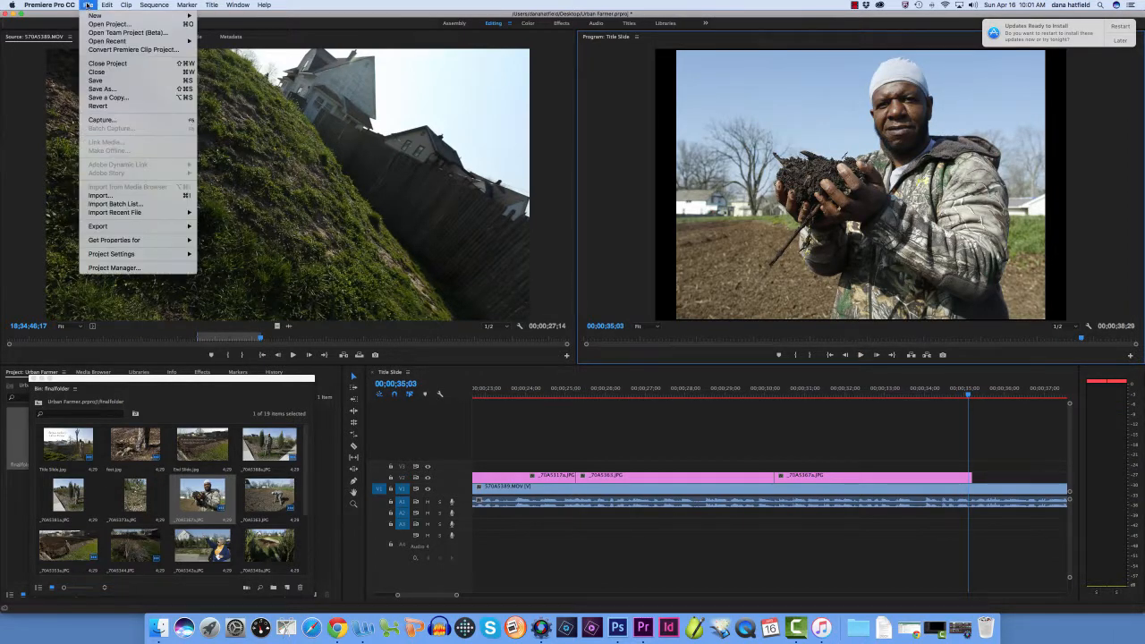
{"action": "left_click", "coordinate": [95, 81]}
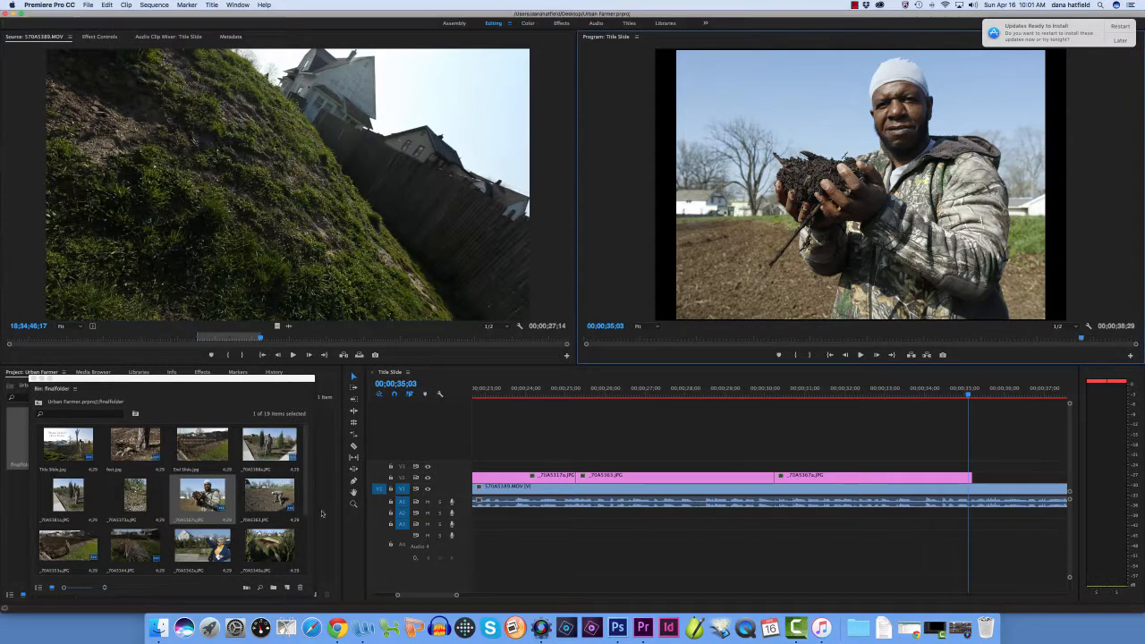
Find the group photo _70A5331.JPG in finalfolder and place it on V2 directly after _70A5367a.JPG
{"action": "left_click_drag", "start_coordinate": [306, 502], "coordinate": [306, 545]}
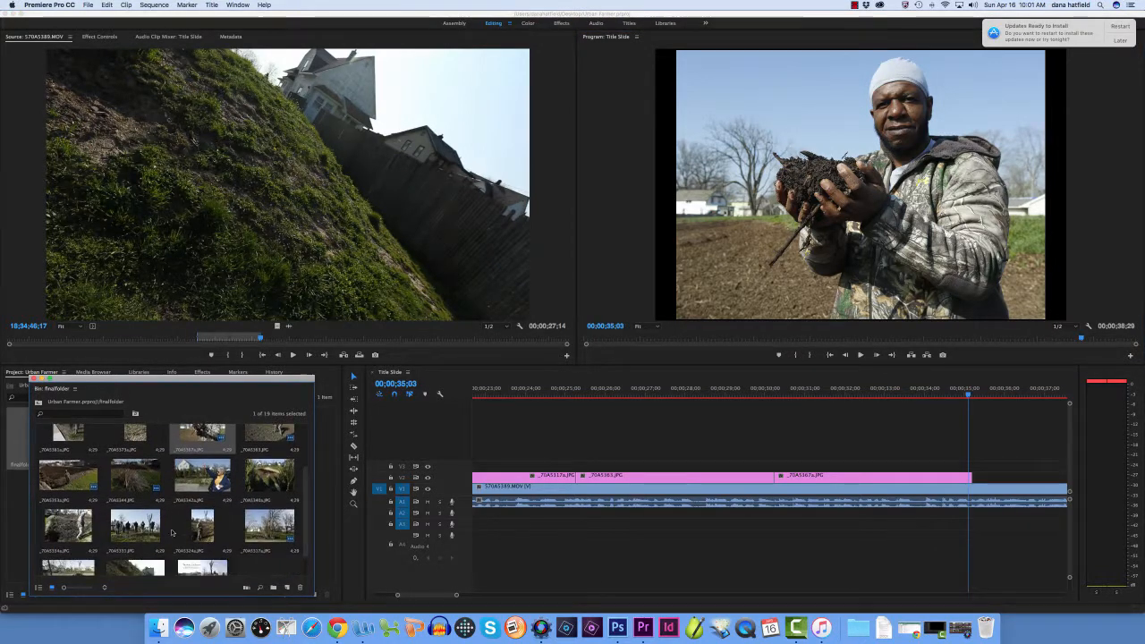
{"action": "left_click", "coordinate": [137, 529]}
{"action": "left_click_drag", "start_coordinate": [136, 530], "coordinate": [979, 479]}
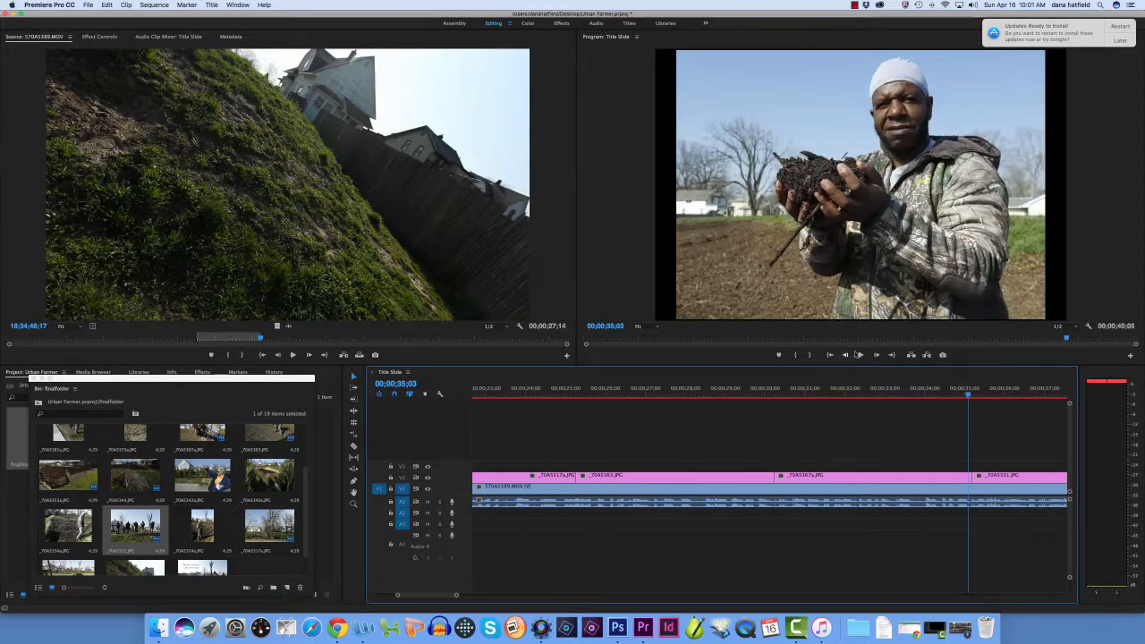
Trim the end of _70A5331.JPG to the end of the interview clip on V1 and play the sequence from the start
{"action": "left_click", "coordinate": [861, 355]}
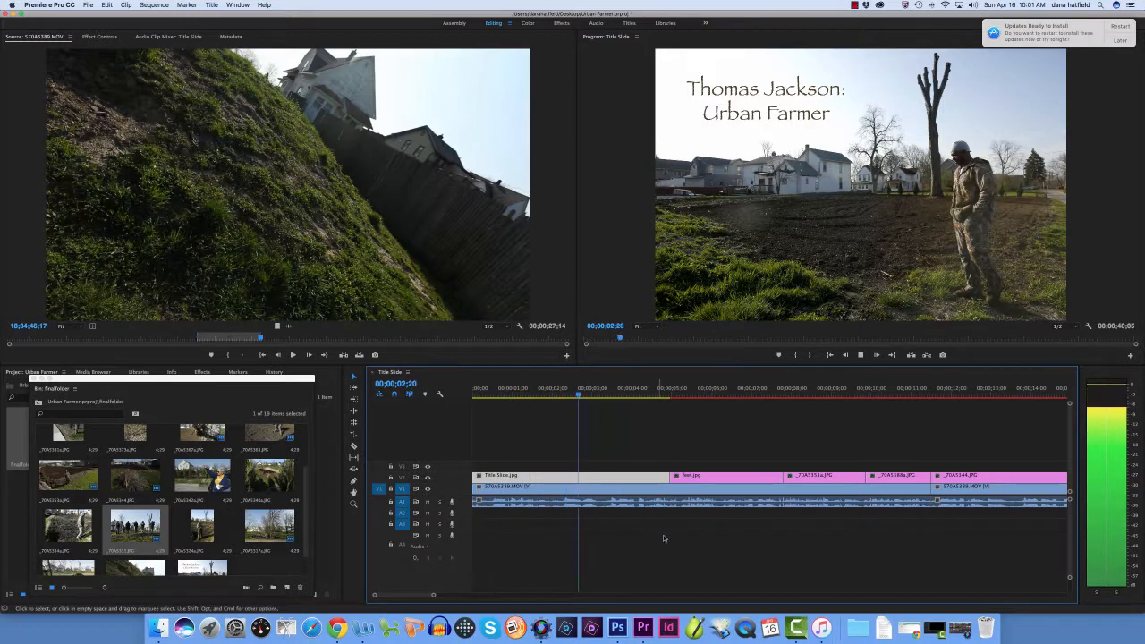
{"action": "left_click", "coordinate": [860, 355]}
{"action": "left_click_drag", "start_coordinate": [401, 595], "coordinate": [439, 597]}
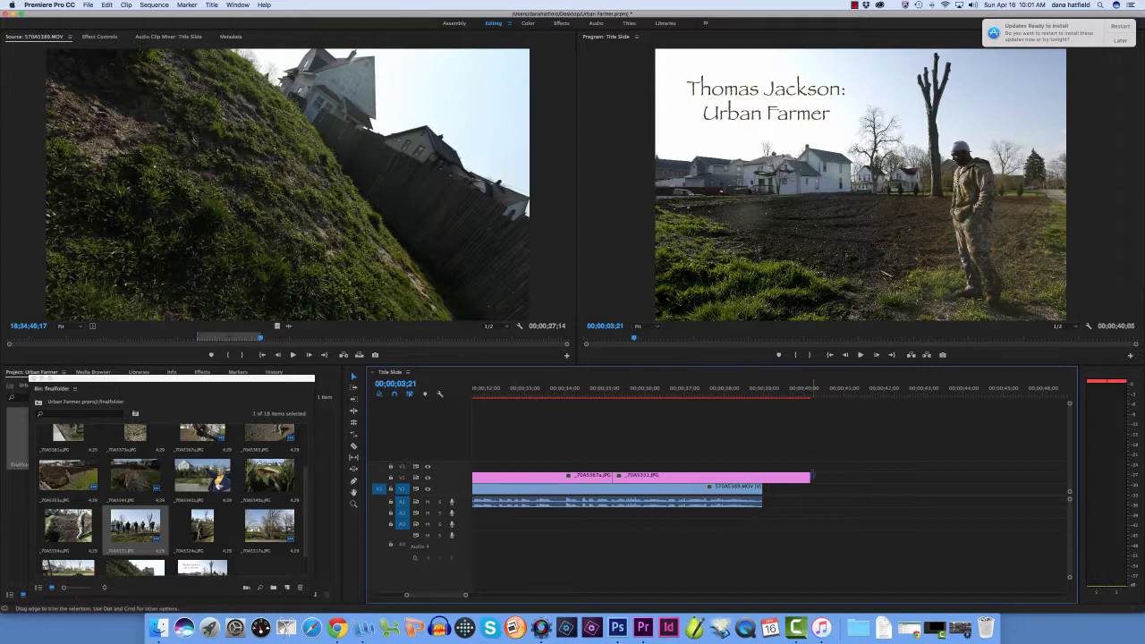
{"action": "left_click_drag", "start_coordinate": [810, 477], "coordinate": [763, 477]}
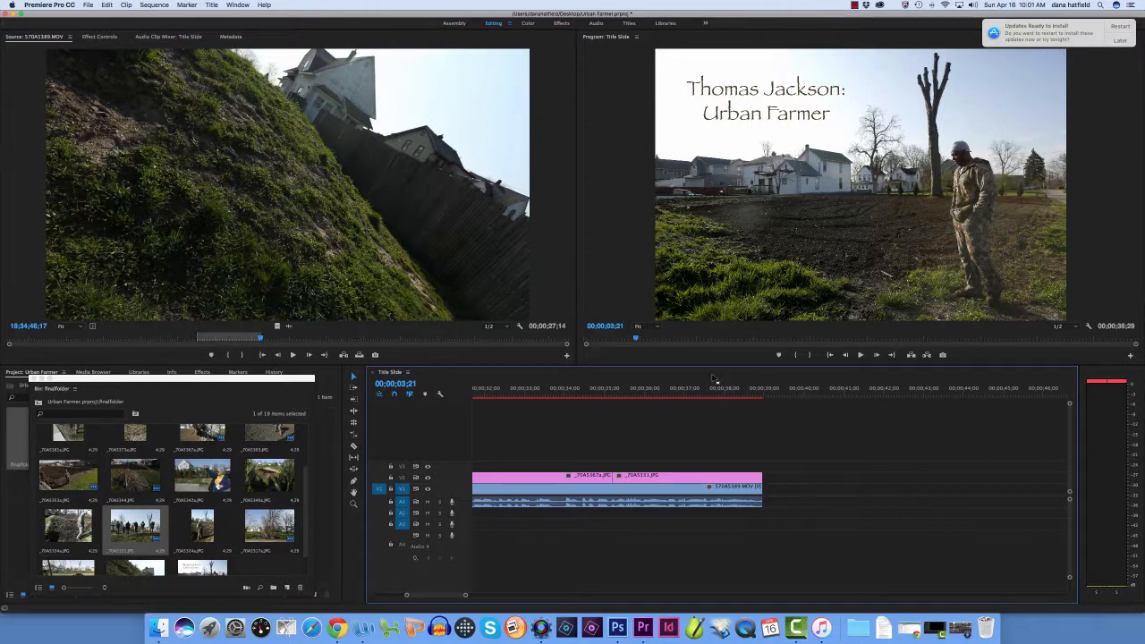
{"action": "left_click", "coordinate": [861, 356]}
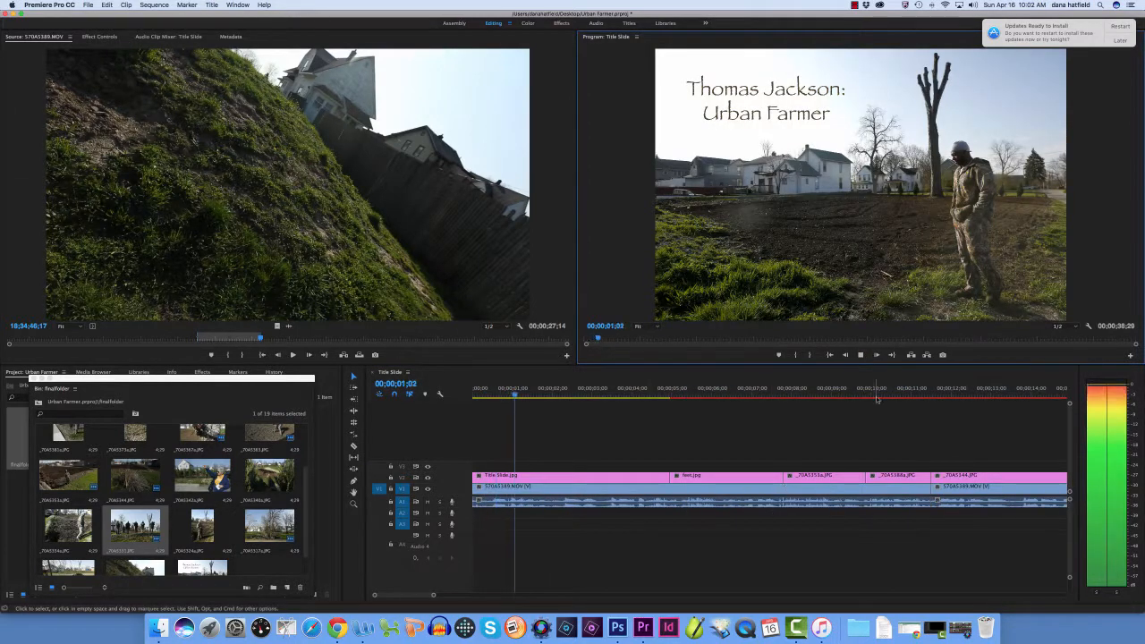
Stop the sequence, browse the finalfolder photos and play source clip 570A5389.MOV past its Out point to 18;34;50;08
{"action": "key", "text": "space"}
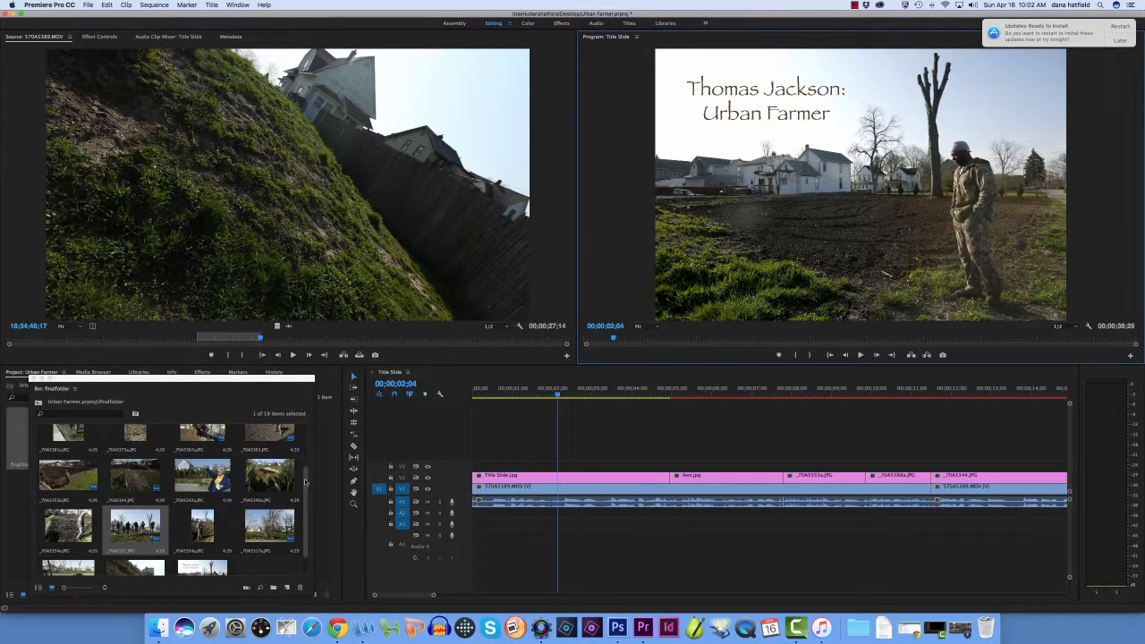
{"action": "left_click_drag", "start_coordinate": [304, 477], "coordinate": [307, 456]}
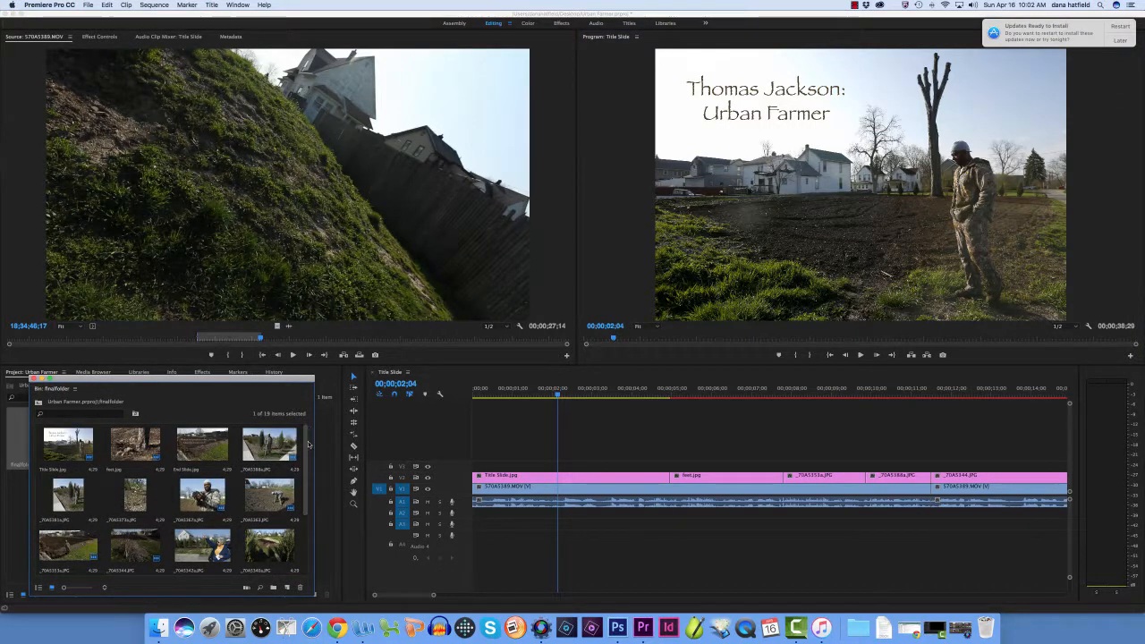
{"action": "scroll", "coordinate": [307, 456], "scroll_direction": "down", "scroll_amount": 2}
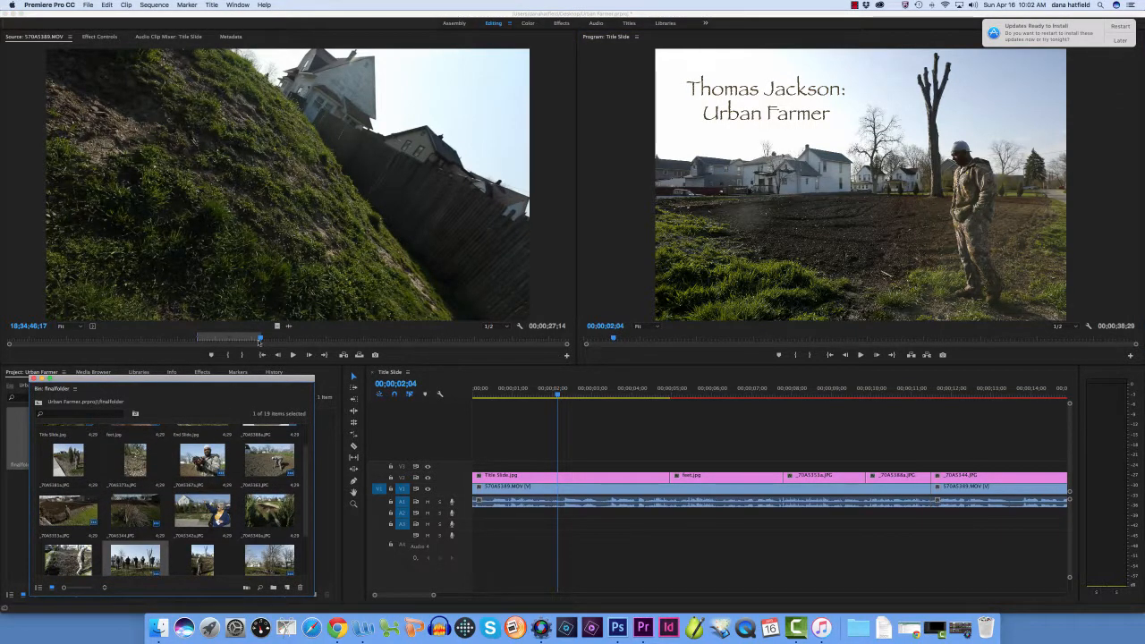
{"action": "left_click", "coordinate": [310, 238]}
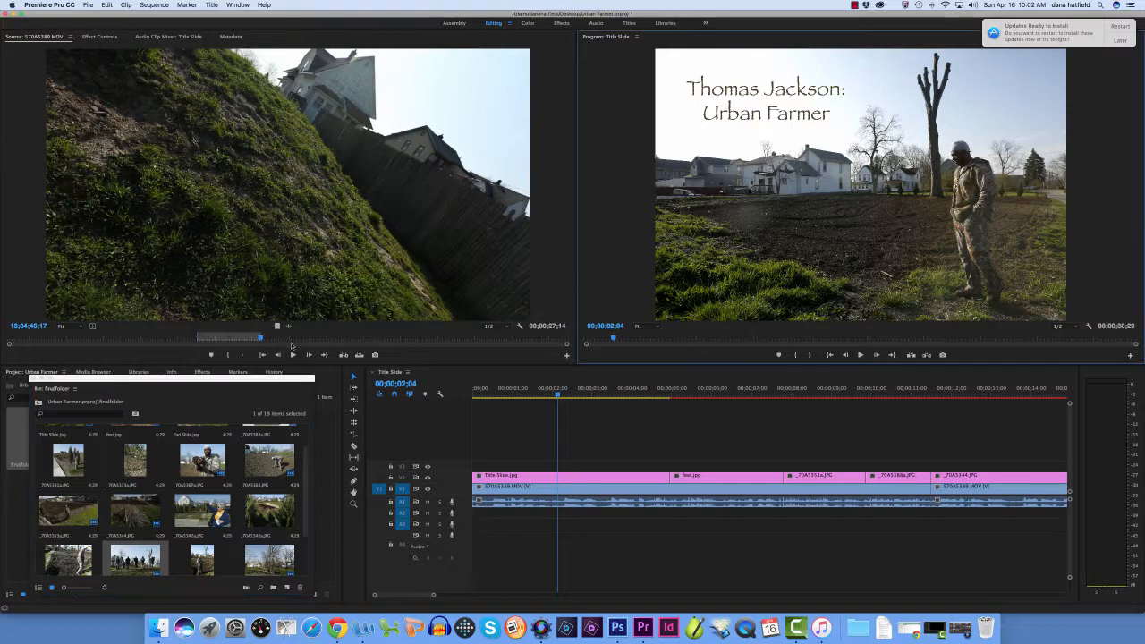
{"action": "left_click", "coordinate": [292, 355]}
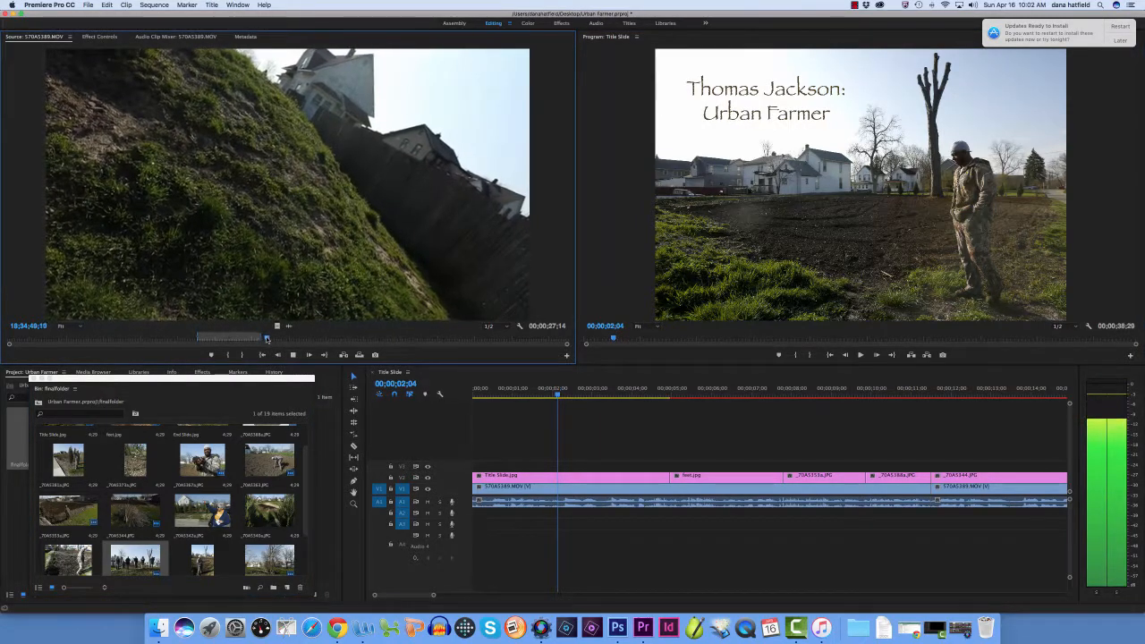
{"action": "left_click", "coordinate": [293, 356]}
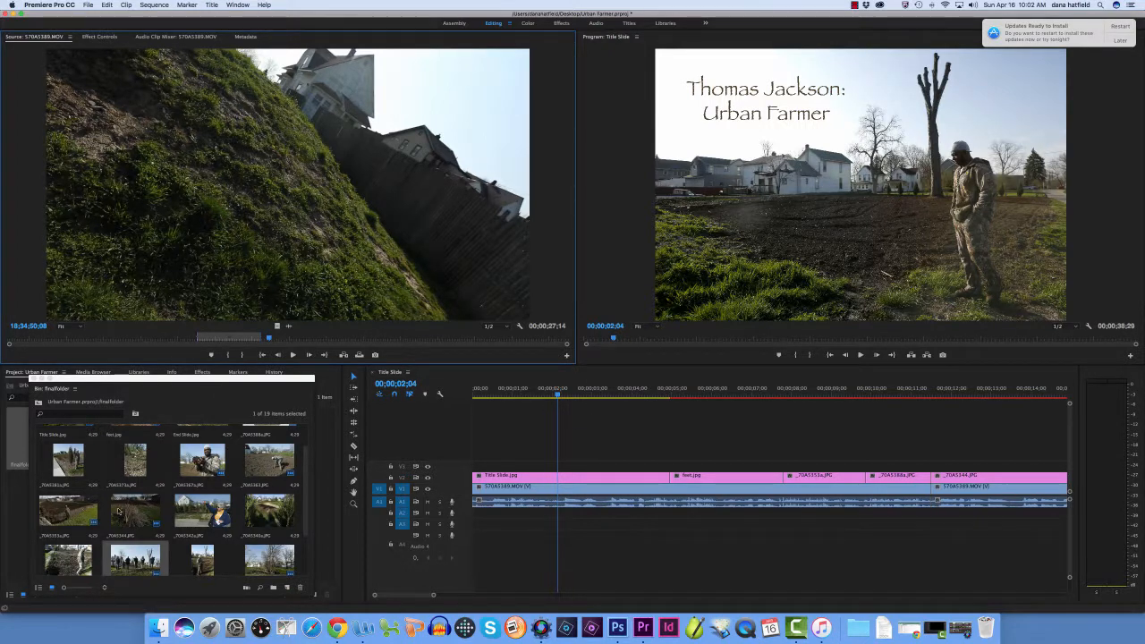
{"action": "scroll", "coordinate": [103, 545], "scroll_direction": "down", "scroll_amount": 2}
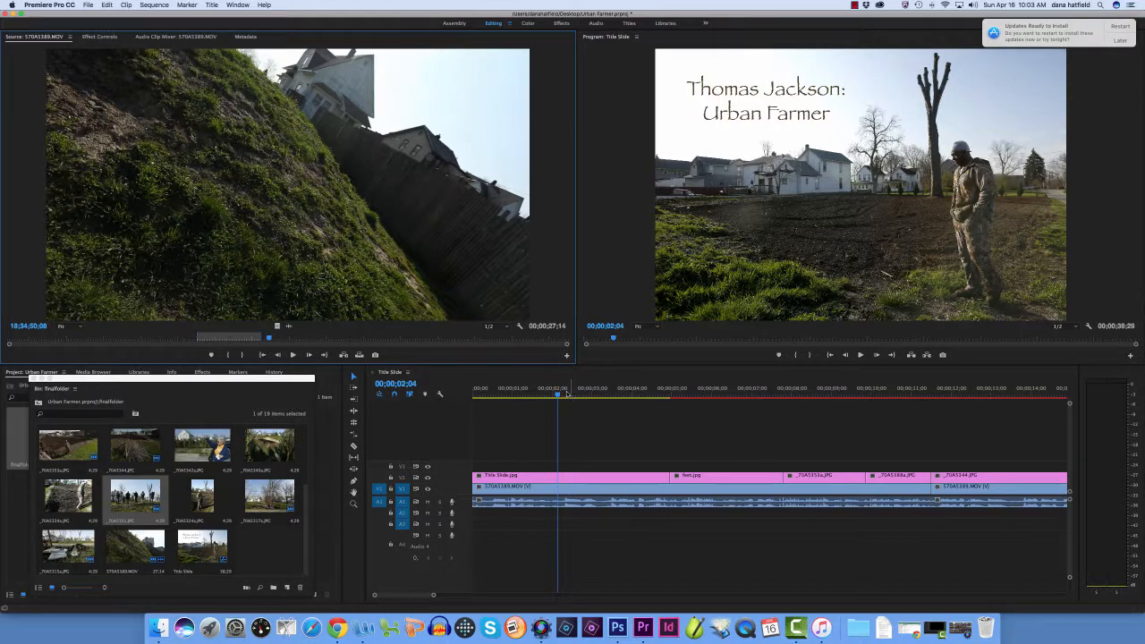
Replay source clip 570A5389.MOV around the end of the used excerpt and mark a new In point at 18;34;46;21
{"action": "left_click_drag", "start_coordinate": [559, 394], "coordinate": [690, 394]}
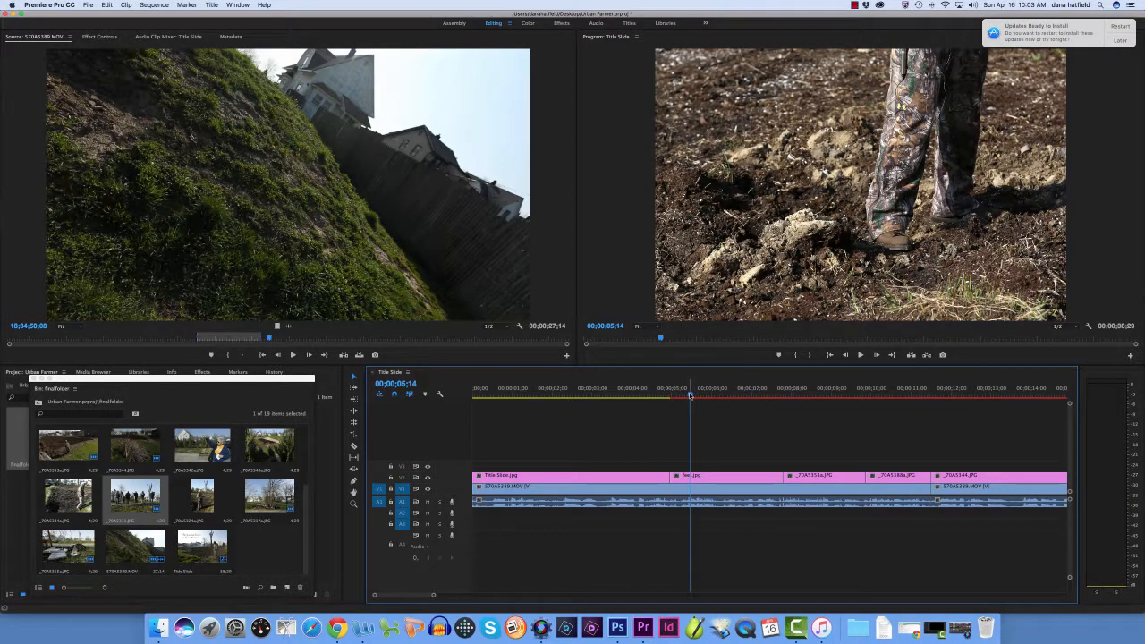
{"action": "left_click_drag", "start_coordinate": [417, 596], "coordinate": [450, 597]}
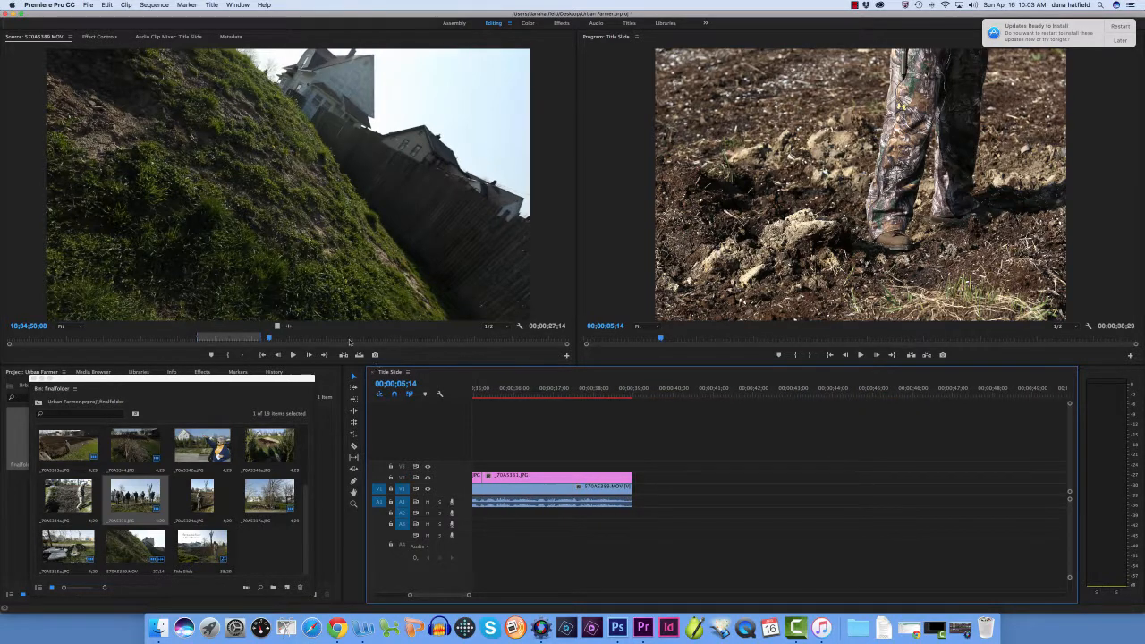
{"action": "left_click_drag", "start_coordinate": [268, 338], "coordinate": [259, 338]}
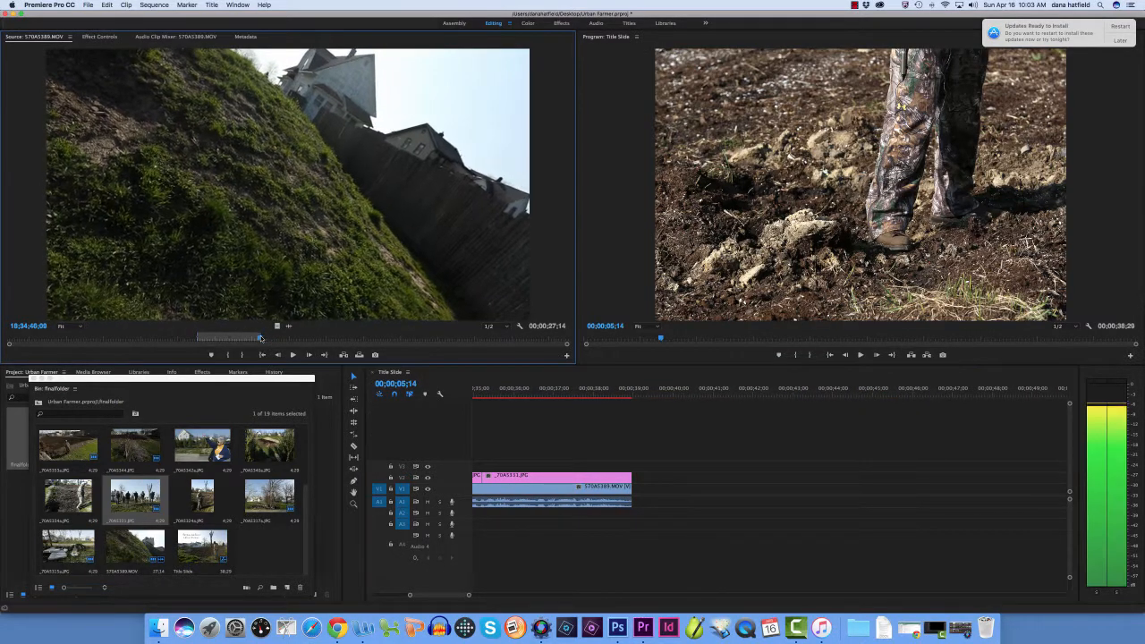
{"action": "left_click", "coordinate": [293, 355]}
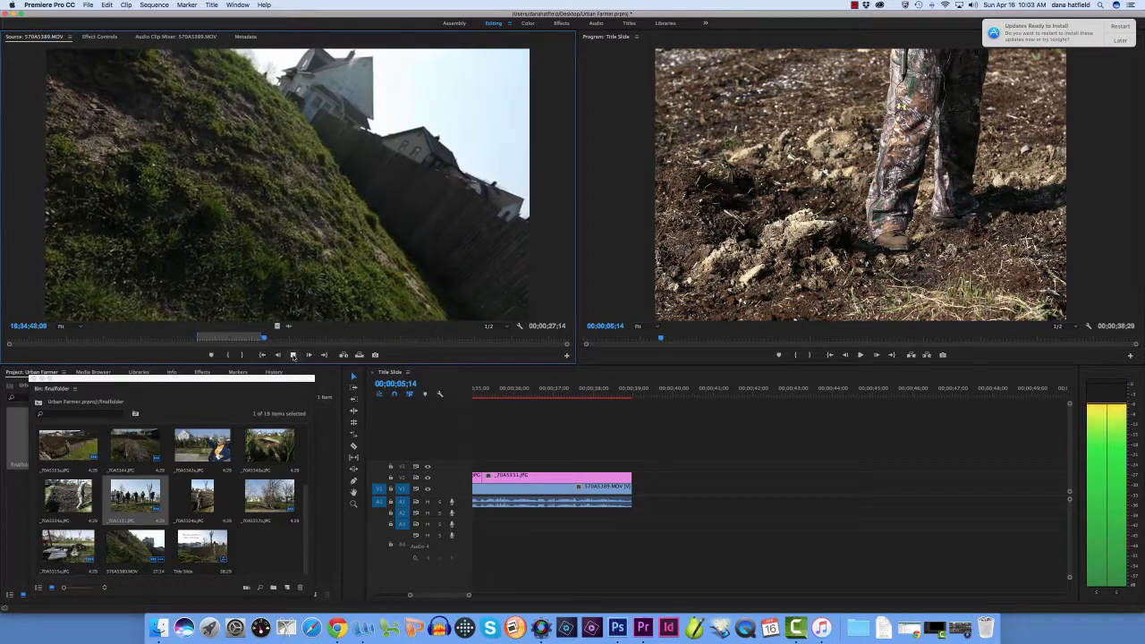
{"action": "left_click", "coordinate": [293, 355]}
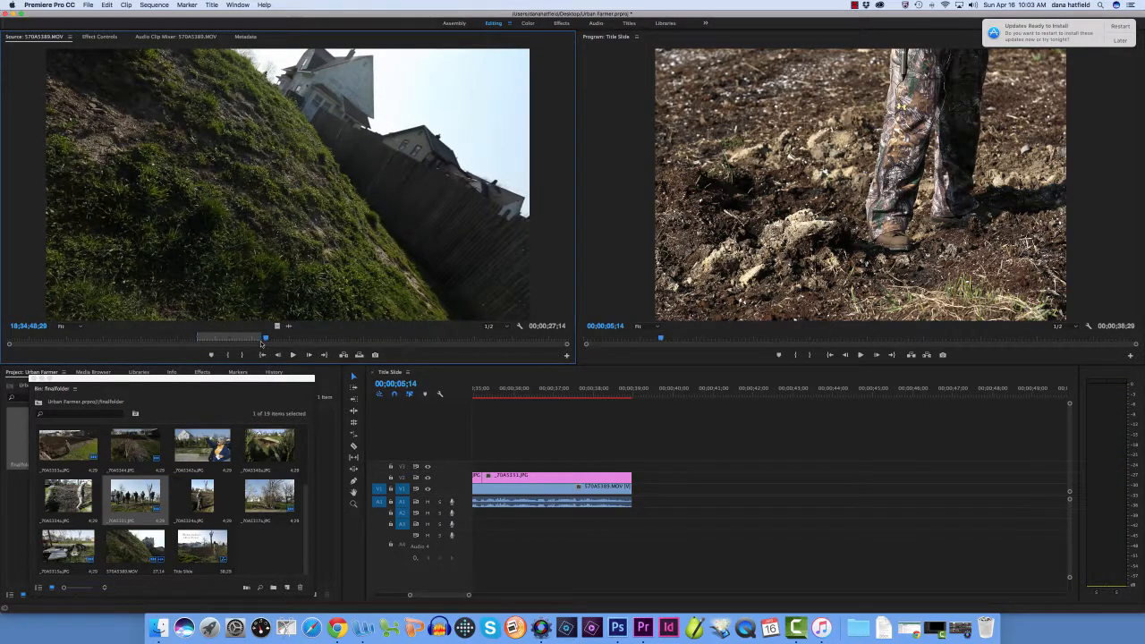
{"action": "left_click_drag", "start_coordinate": [262, 344], "coordinate": [261, 341]}
{"action": "left_click", "coordinate": [229, 355]}
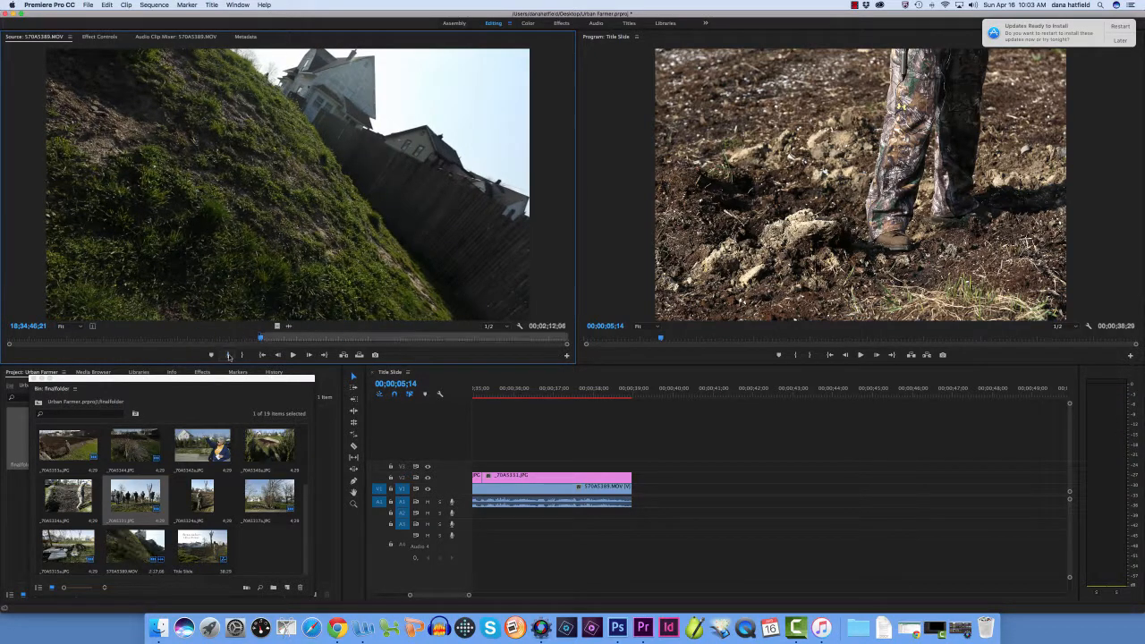
Play the source clip on, mark the Out point at 18;34;53;07 and place the excerpt directly after the last interview clip on V1
{"action": "left_click", "coordinate": [293, 356]}
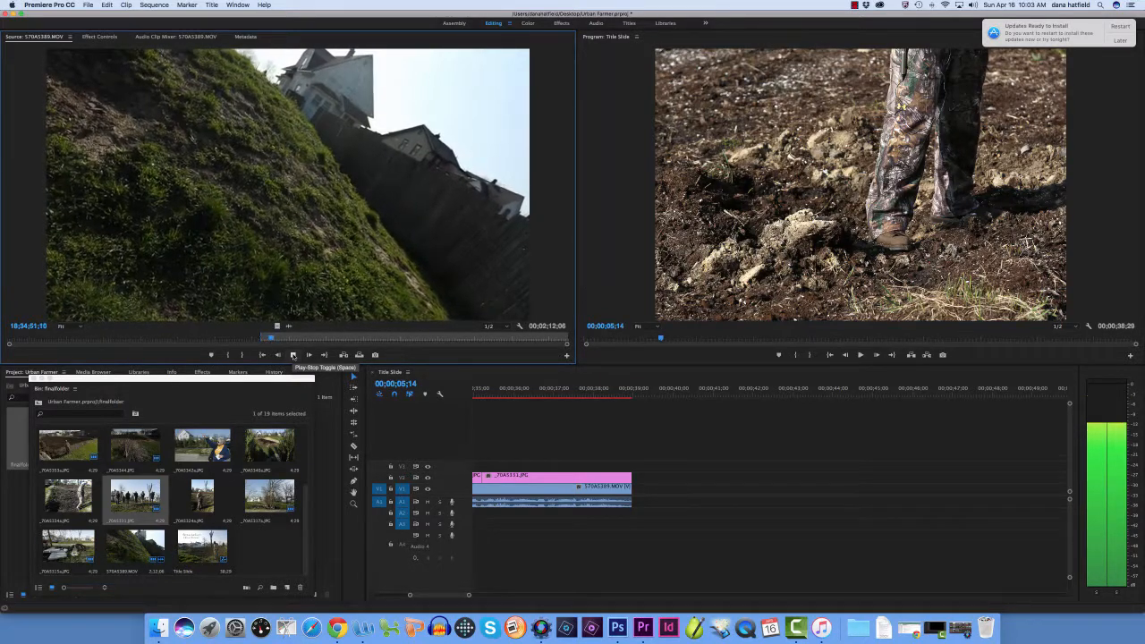
{"action": "left_click", "coordinate": [293, 355]}
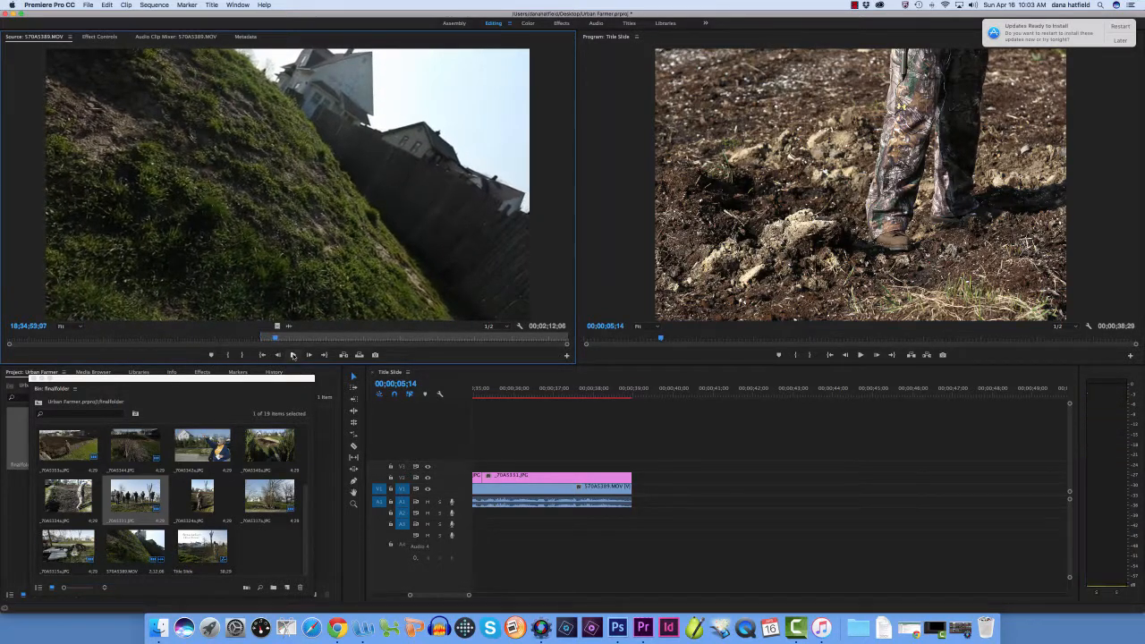
{"action": "left_click", "coordinate": [242, 355]}
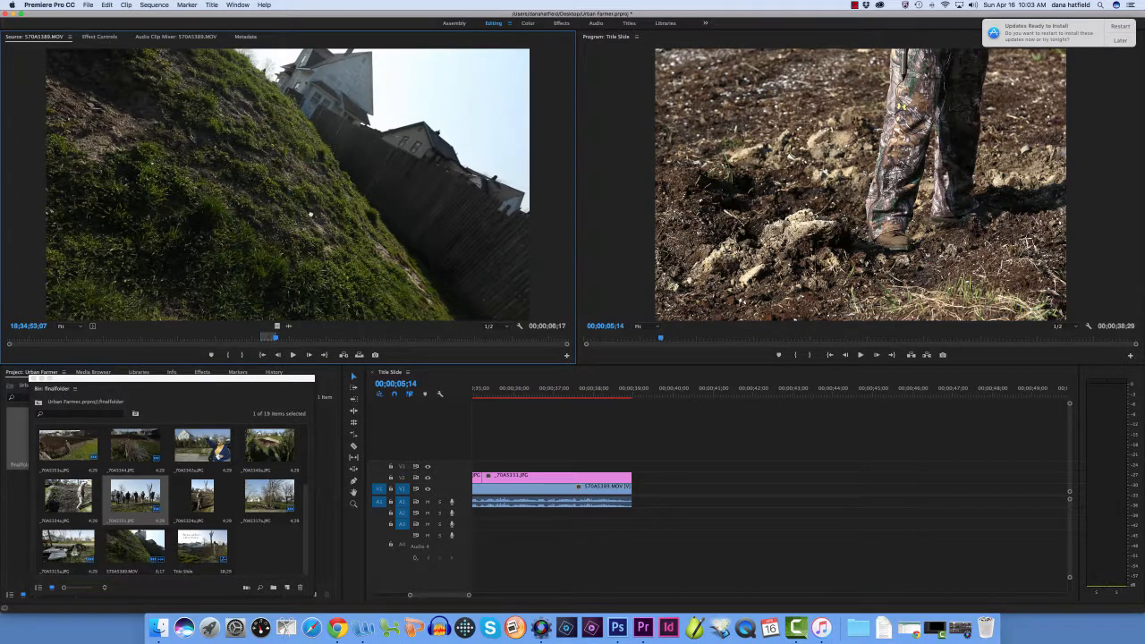
{"action": "left_click_drag", "start_coordinate": [760, 418], "coordinate": [638, 502]}
Cover the new excerpt on V2 with _70A5317a.JPG, trimmed to about 3 seconds, and _70A5315a.JPG, trimmed to the end of the interview clip
{"action": "left_click", "coordinate": [307, 496]}
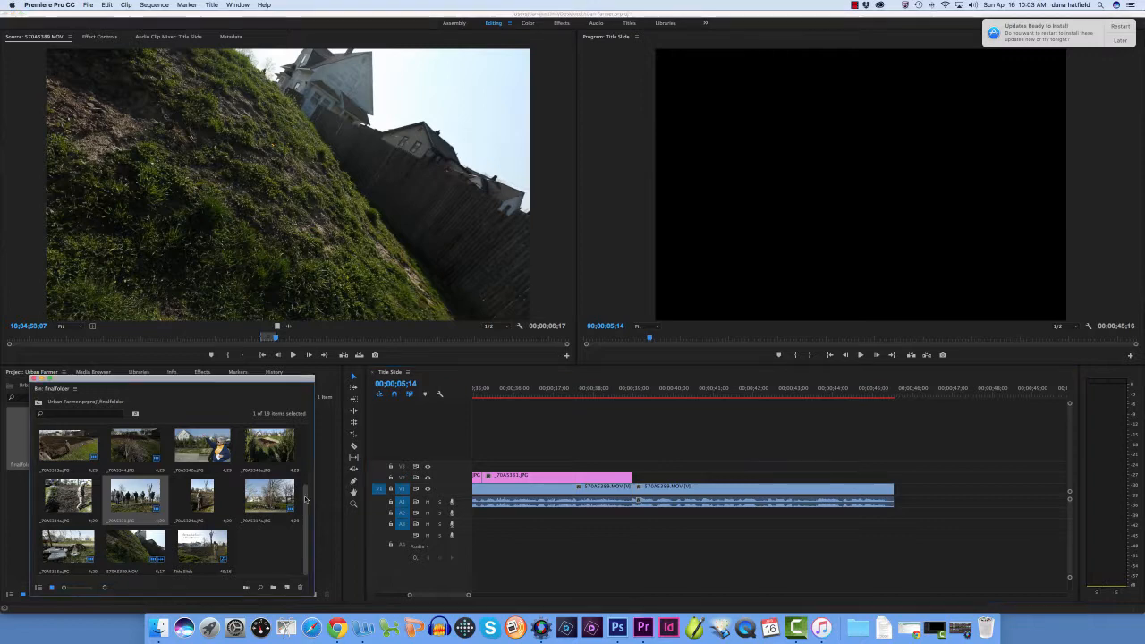
{"action": "left_click_drag", "start_coordinate": [269, 500], "coordinate": [636, 487]}
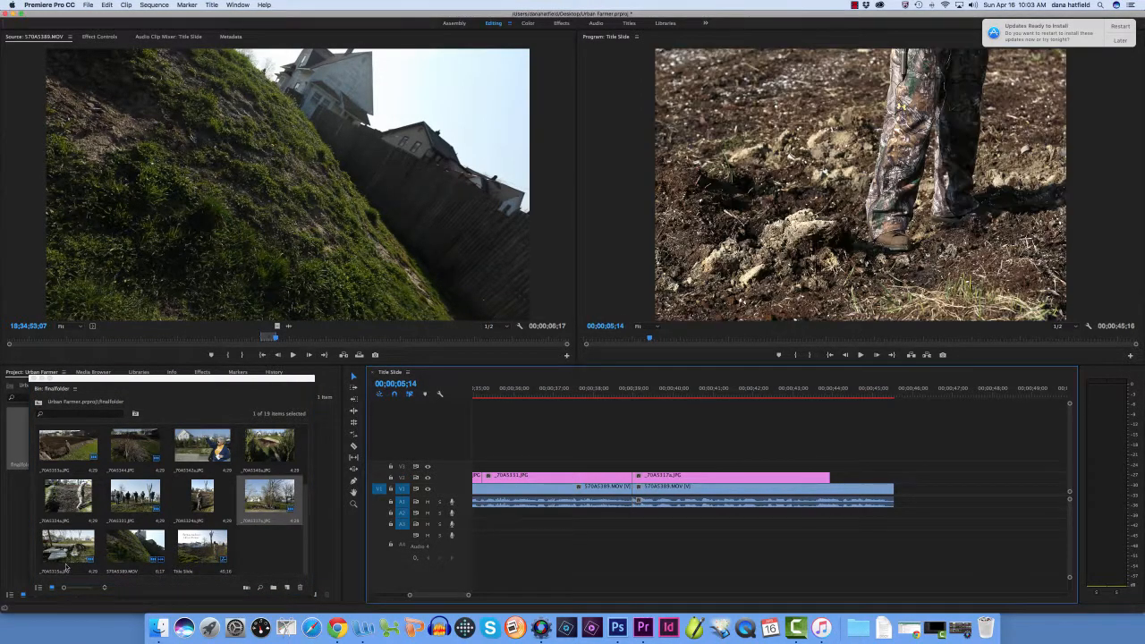
{"action": "left_click_drag", "start_coordinate": [834, 476], "coordinate": [750, 476]}
{"action": "left_click_drag", "start_coordinate": [68, 545], "coordinate": [760, 480]}
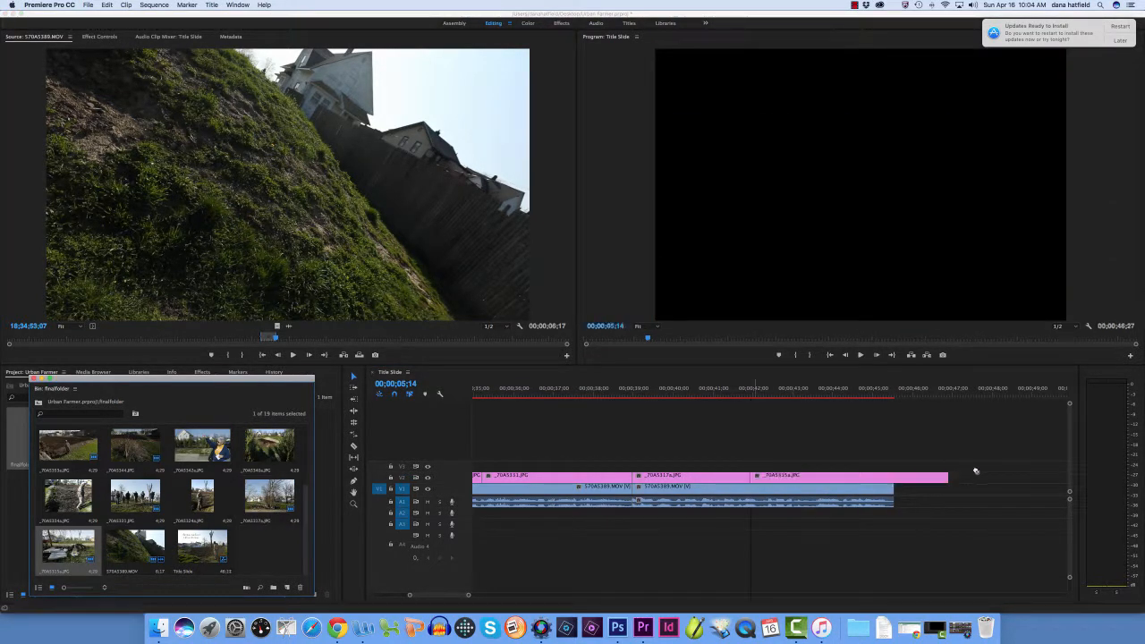
{"action": "left_click_drag", "start_coordinate": [949, 476], "coordinate": [893, 477]}
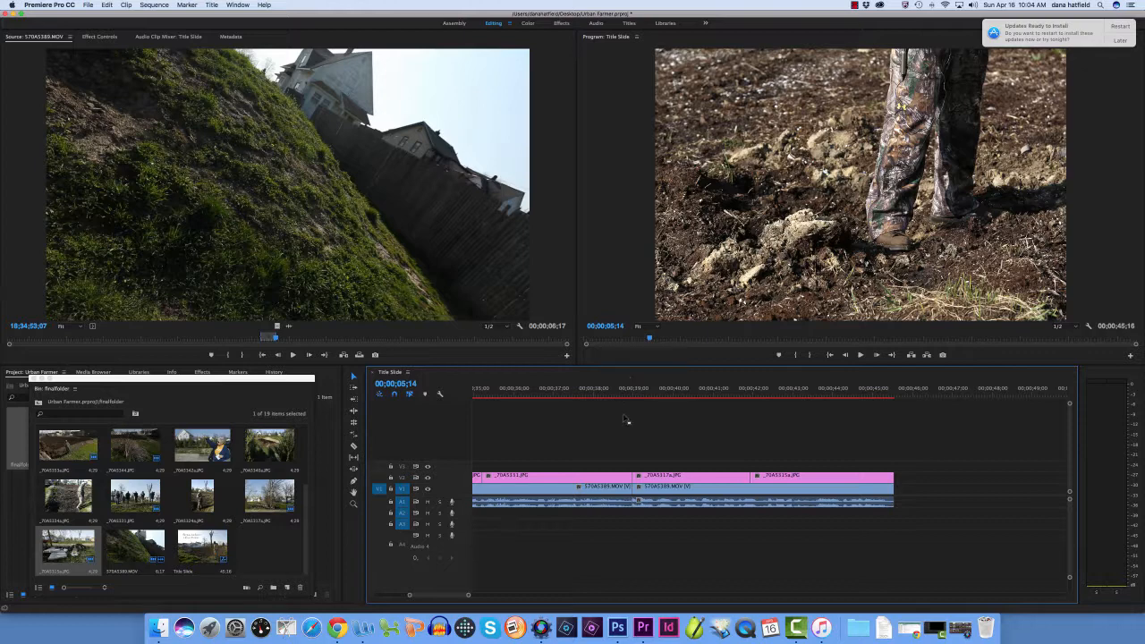
{"action": "key", "text": "grave"}
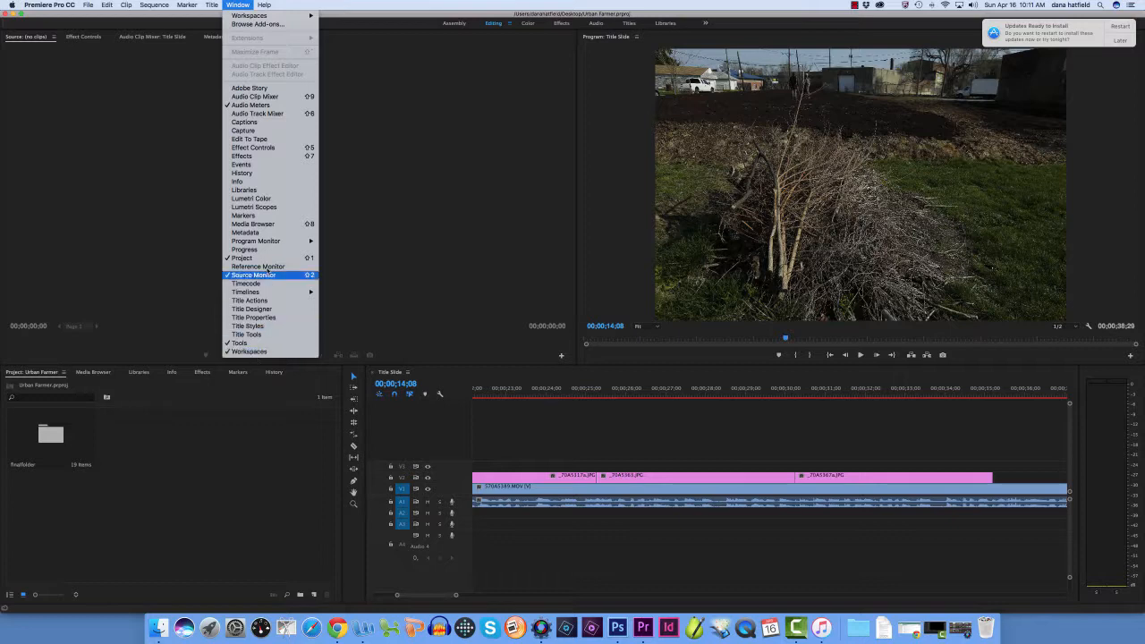
{"action": "mouse_move", "coordinate": [248, 18]}
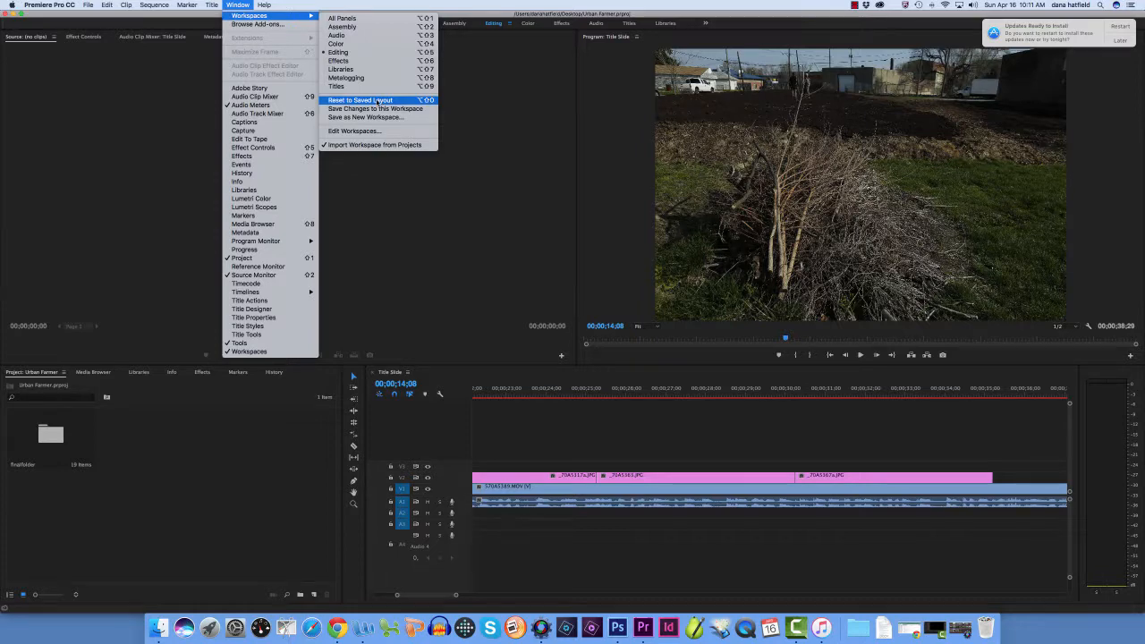
{"action": "left_click", "coordinate": [963, 447]}
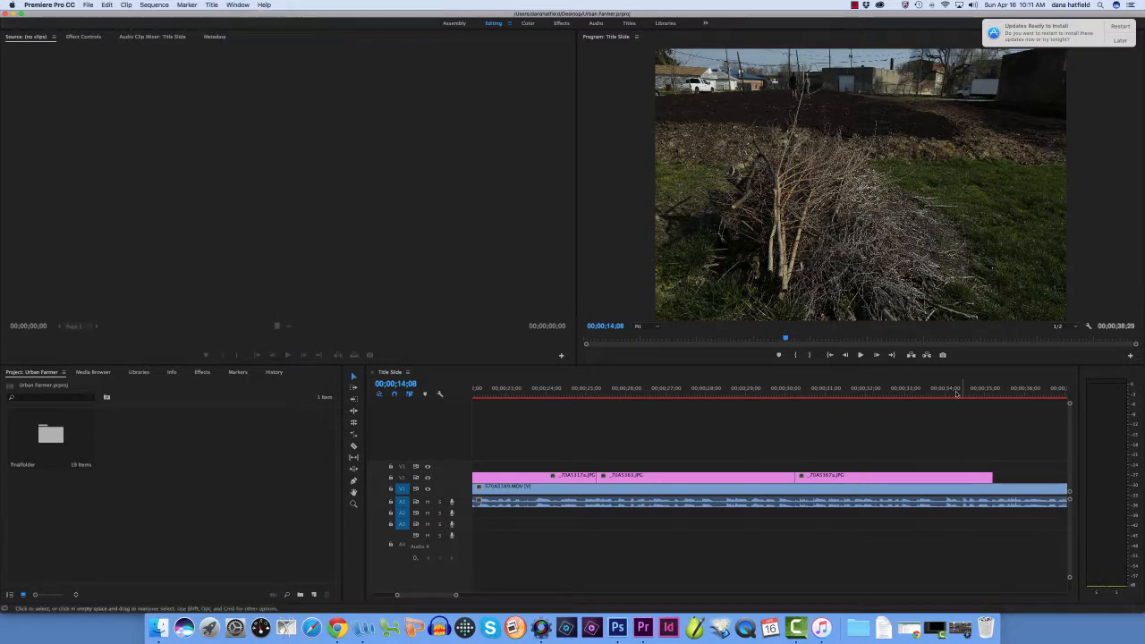
Play the sequence from 00;00;34;09 to 00;00;35;27, then open the finalfolder bin and move it over the project contents
{"action": "left_click", "coordinate": [958, 389]}
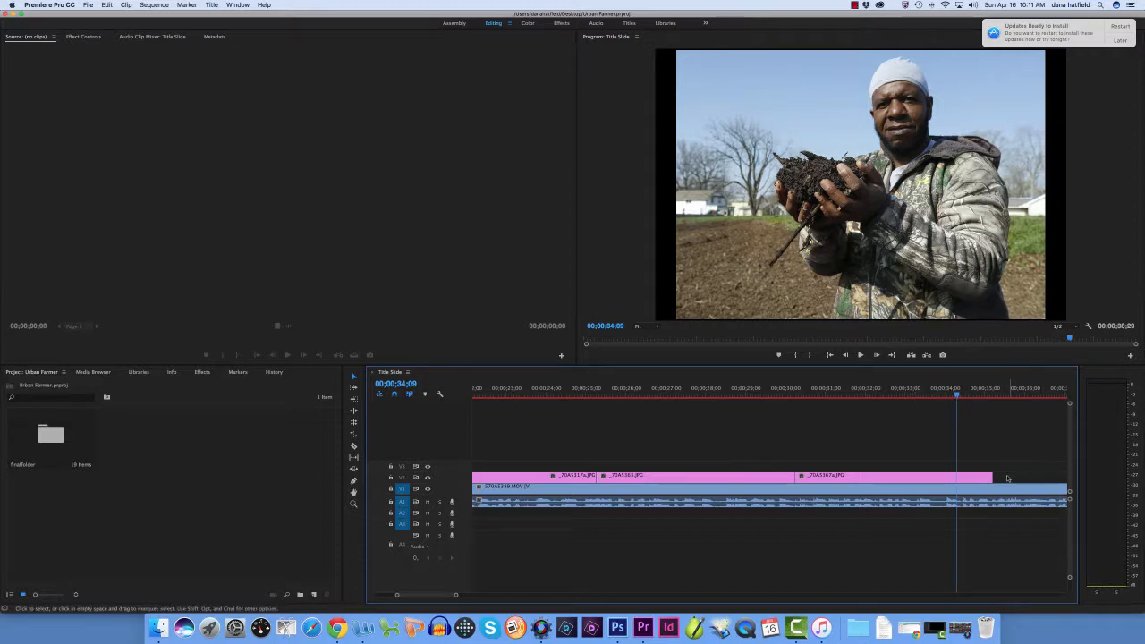
{"action": "left_click", "coordinate": [861, 355]}
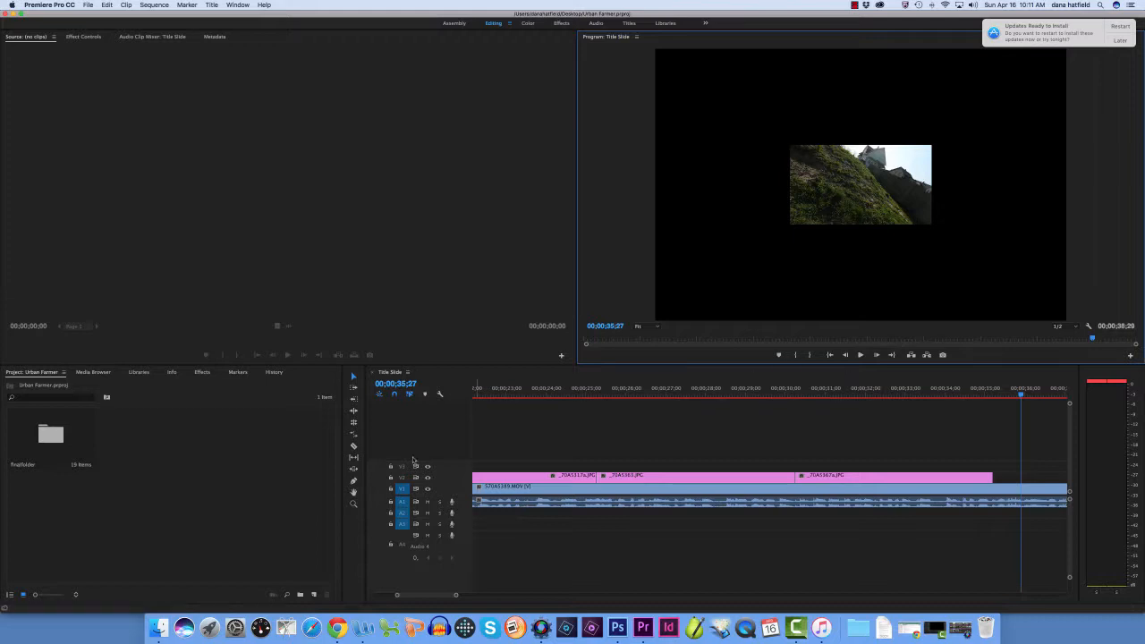
{"action": "left_click", "coordinate": [53, 439]}
{"action": "double_click", "coordinate": [53, 438]}
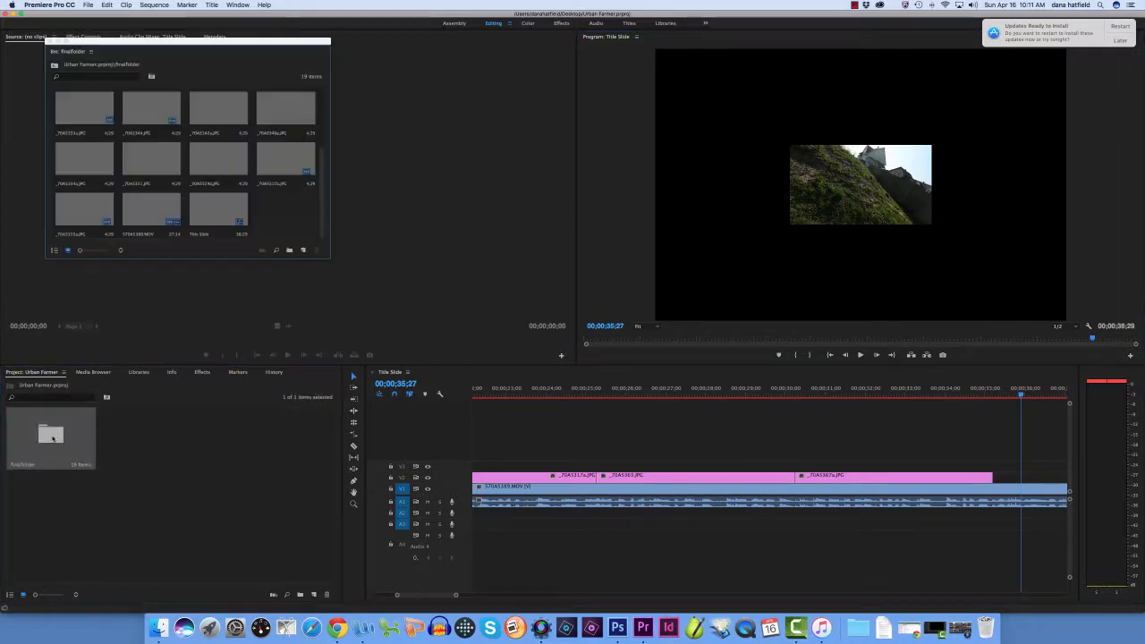
{"action": "left_click_drag", "start_coordinate": [208, 42], "coordinate": [185, 395]}
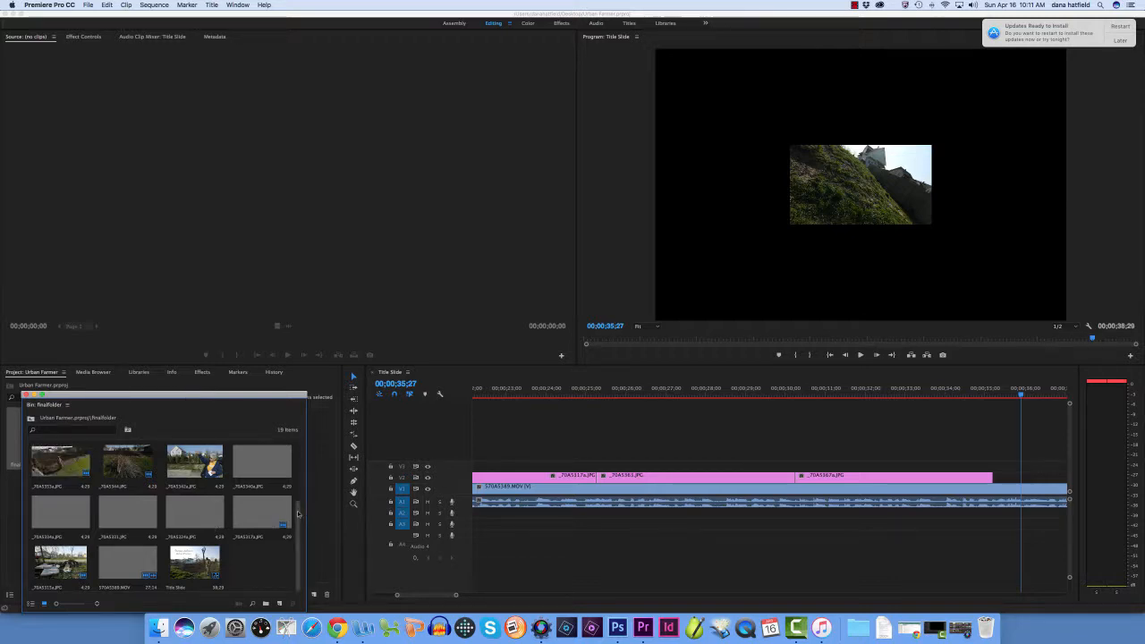
Find the group photo _70A5331.JPG in finalfolder and place it on V2 directly after _70A5367a.JPG
{"action": "scroll", "coordinate": [299, 490], "scroll_direction": "up", "scroll_amount": 2}
{"action": "scroll", "coordinate": [295, 519], "scroll_direction": "down", "scroll_amount": 3}
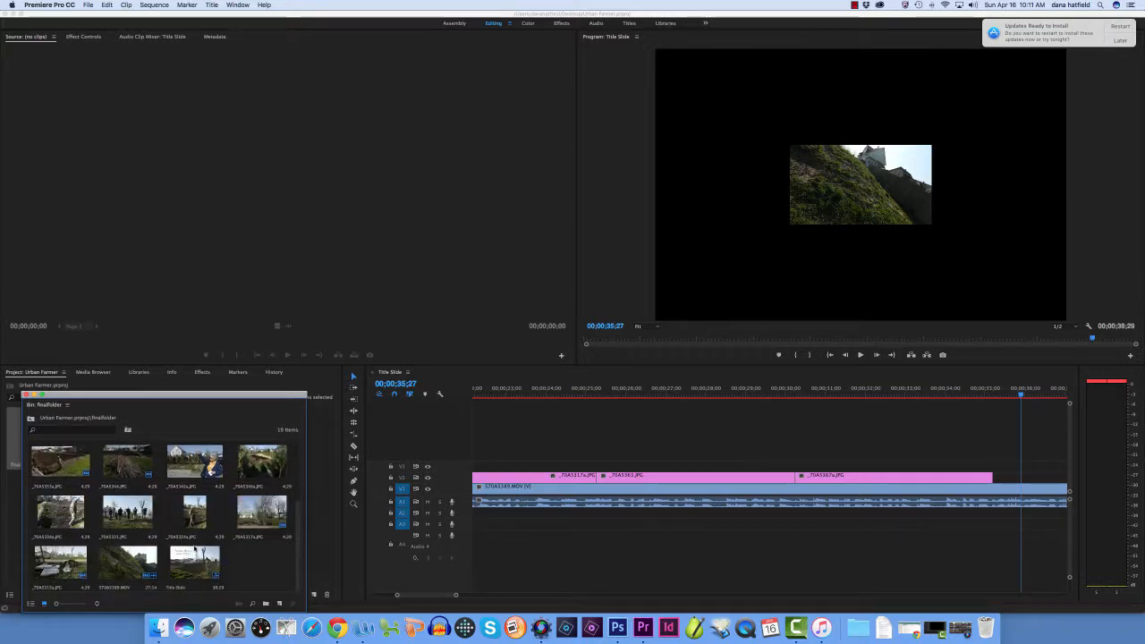
{"action": "left_click", "coordinate": [127, 511]}
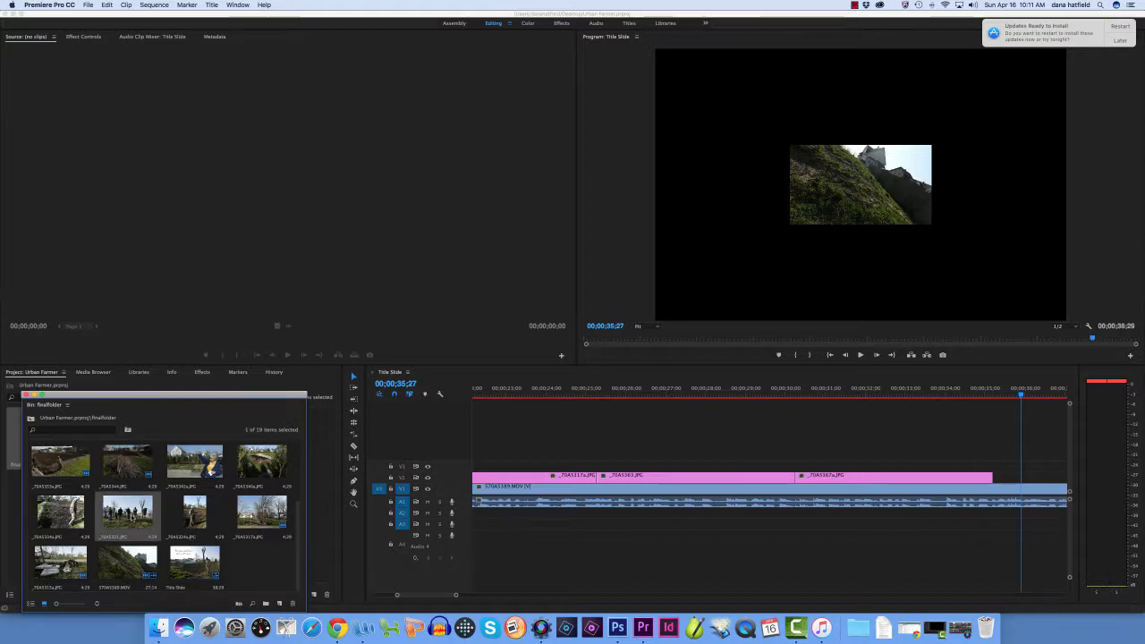
{"action": "left_click_drag", "start_coordinate": [155, 507], "coordinate": [998, 484]}
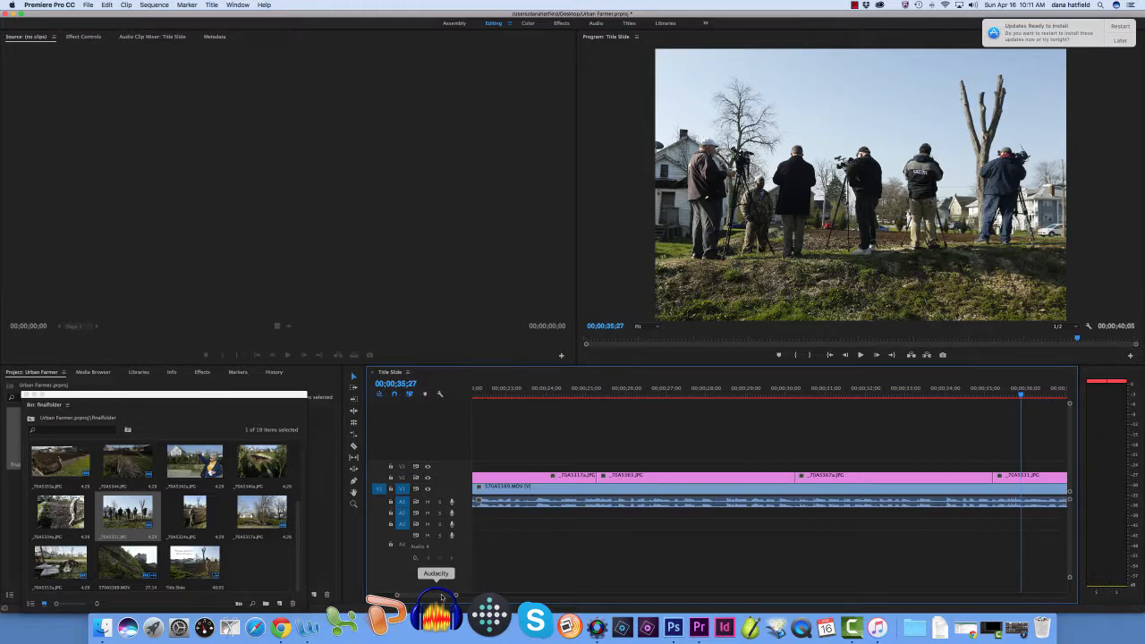
Play the sequence to 00;00;39;00 and trim the end of _70A5331.JPG to the end of the interview clip on V1
{"action": "scroll", "coordinate": [520, 571], "scroll_direction": "right", "scroll_amount": 5}
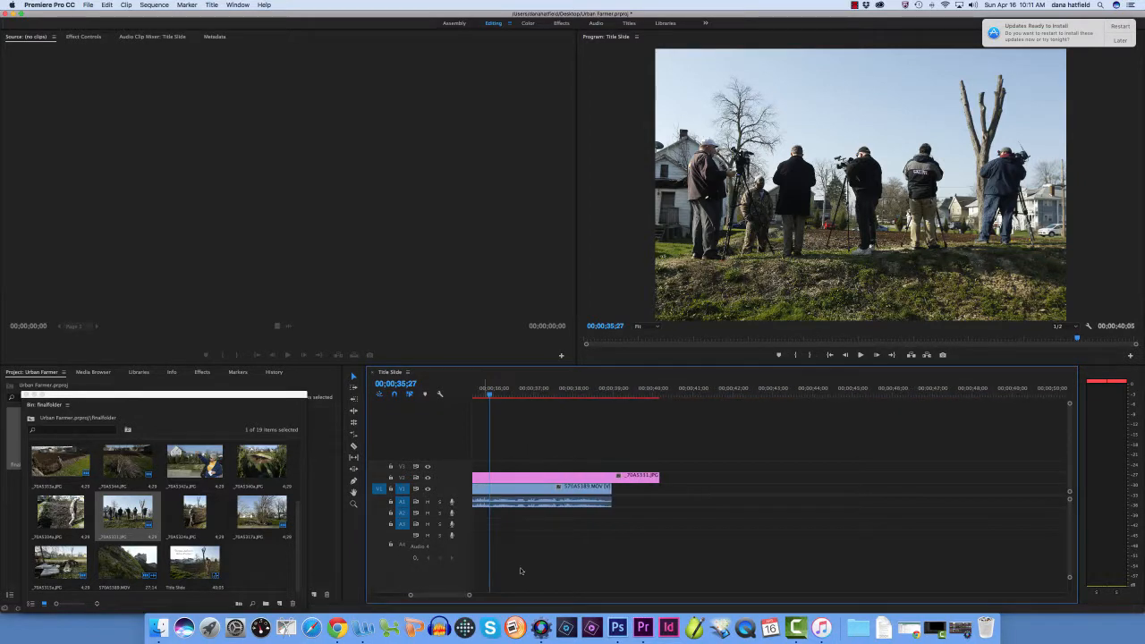
{"action": "left_click", "coordinate": [861, 355]}
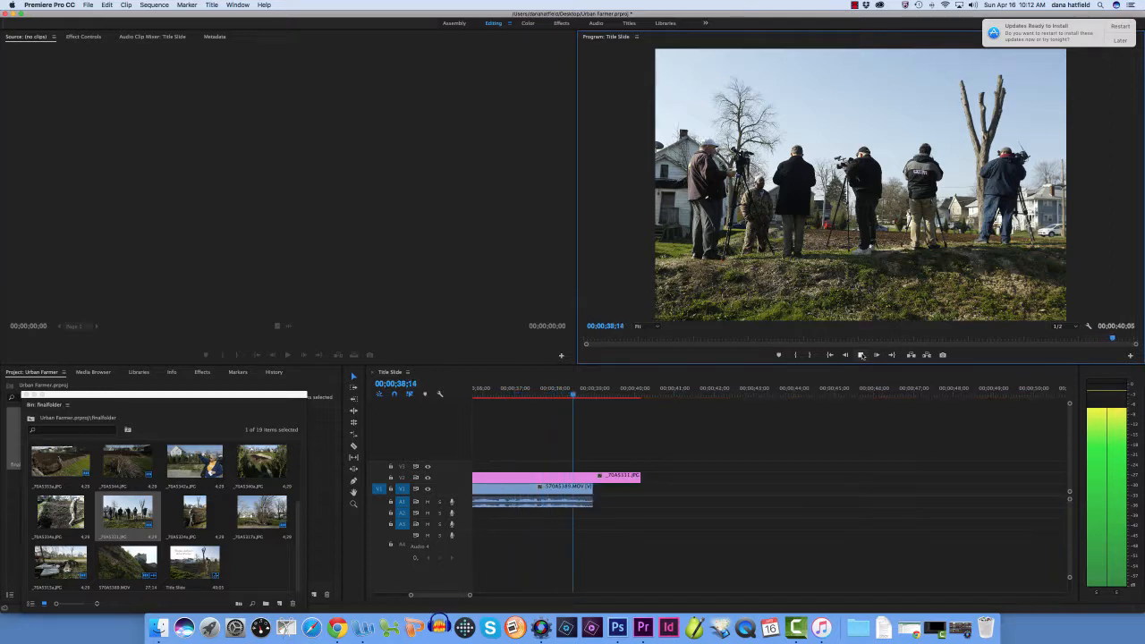
{"action": "left_click", "coordinate": [861, 355]}
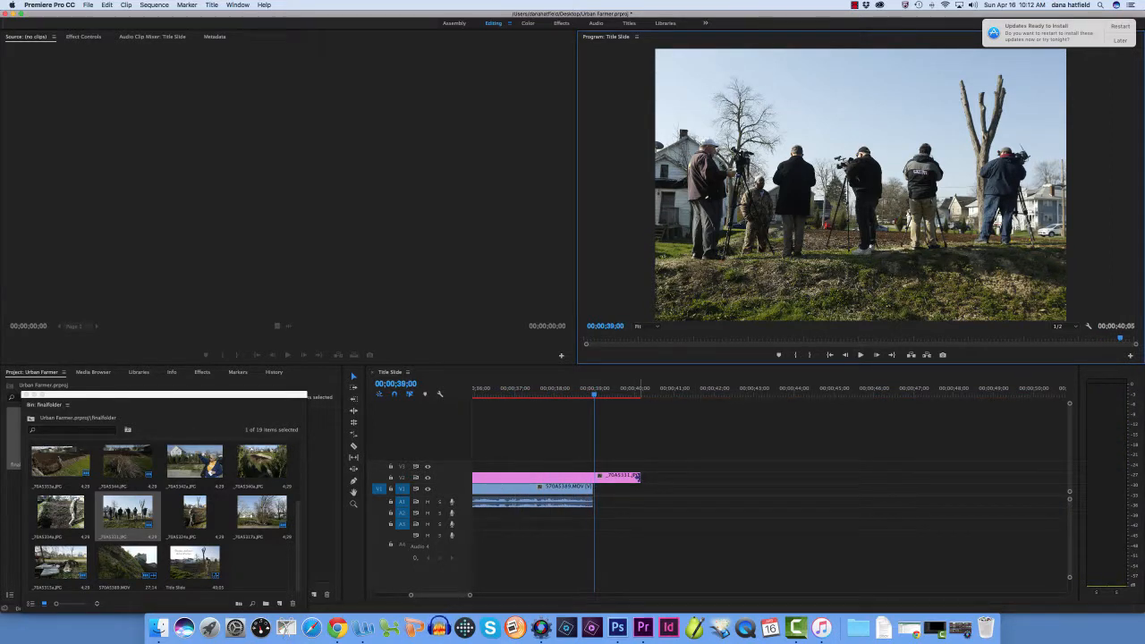
{"action": "left_click", "coordinate": [637, 477]}
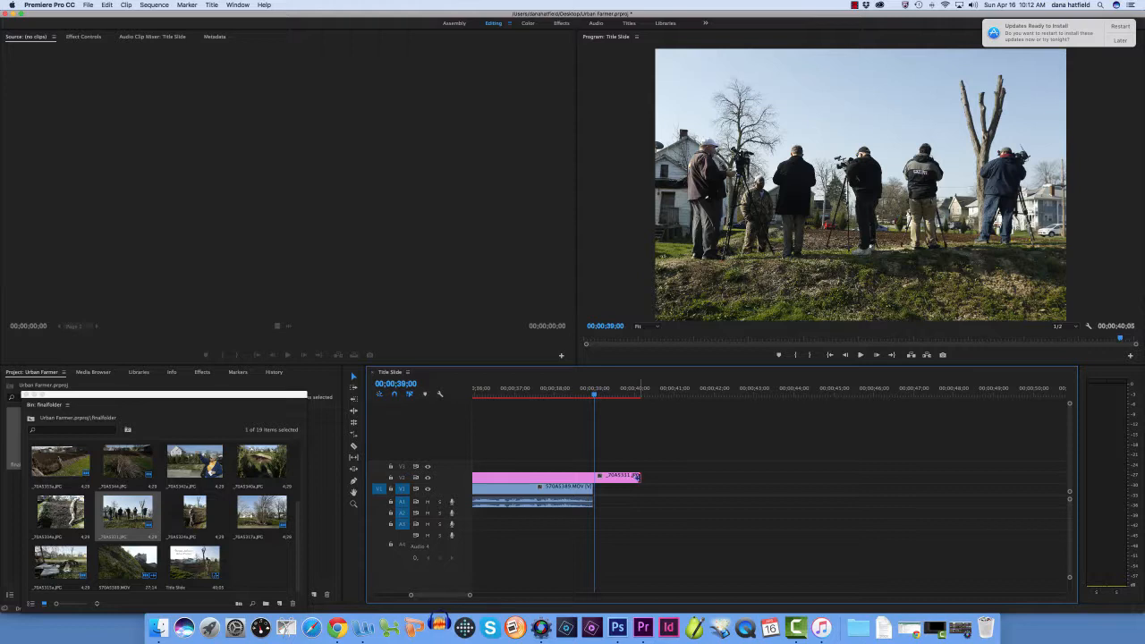
{"action": "left_click_drag", "start_coordinate": [648, 478], "coordinate": [643, 480]}
{"action": "left_click_drag", "start_coordinate": [595, 397], "coordinate": [586, 397]}
{"action": "left_click_drag", "start_coordinate": [590, 479], "coordinate": [591, 478]}
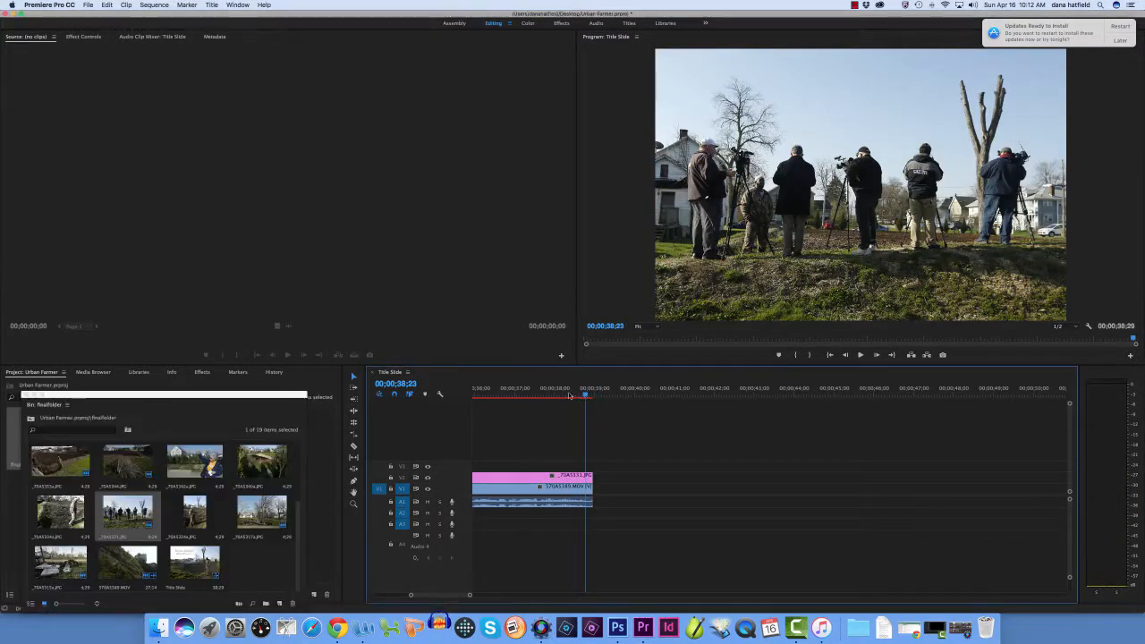
Find End Slide.jpg in finalfolder and place it on V2 directly after _70A5331.JPG
{"action": "left_click", "coordinate": [861, 356]}
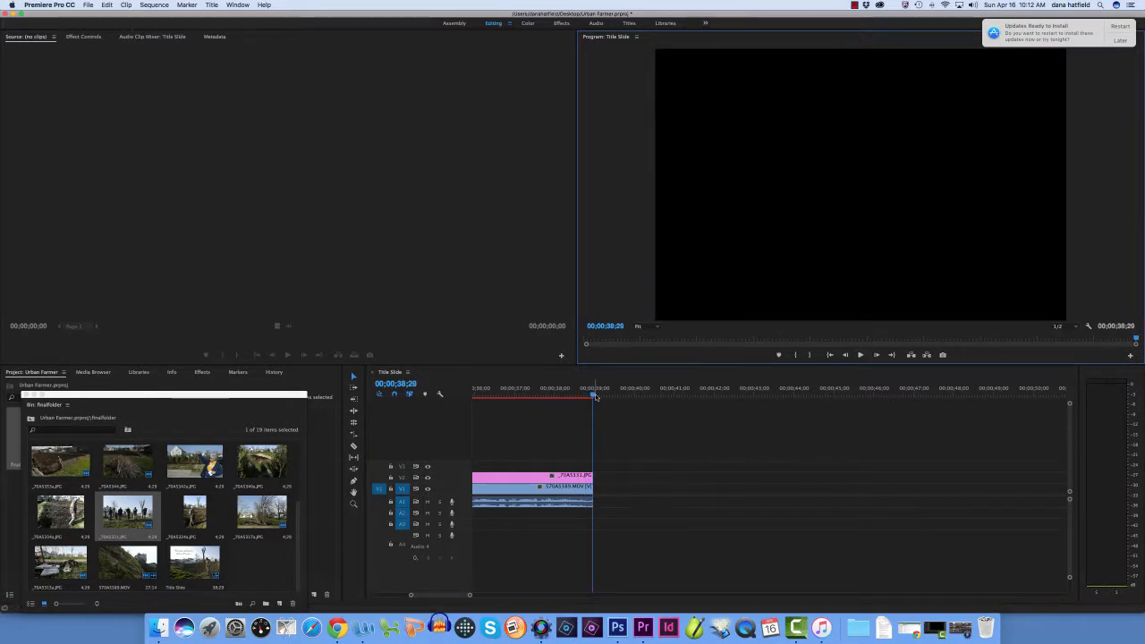
{"action": "left_click_drag", "start_coordinate": [594, 393], "coordinate": [573, 394]}
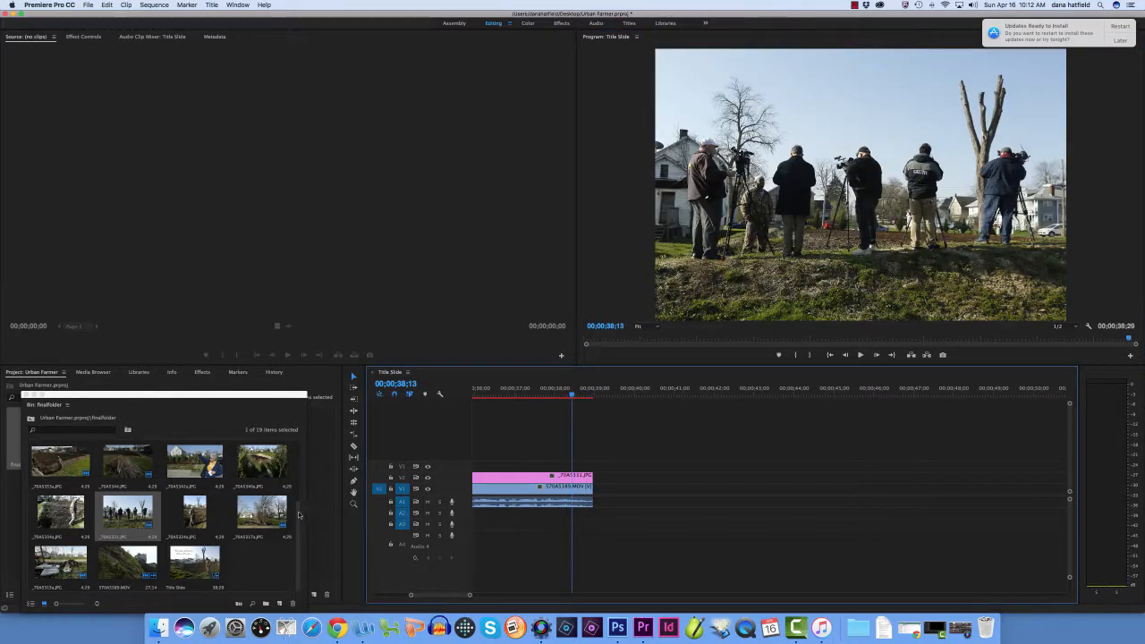
{"action": "left_click_drag", "start_coordinate": [299, 514], "coordinate": [298, 443]}
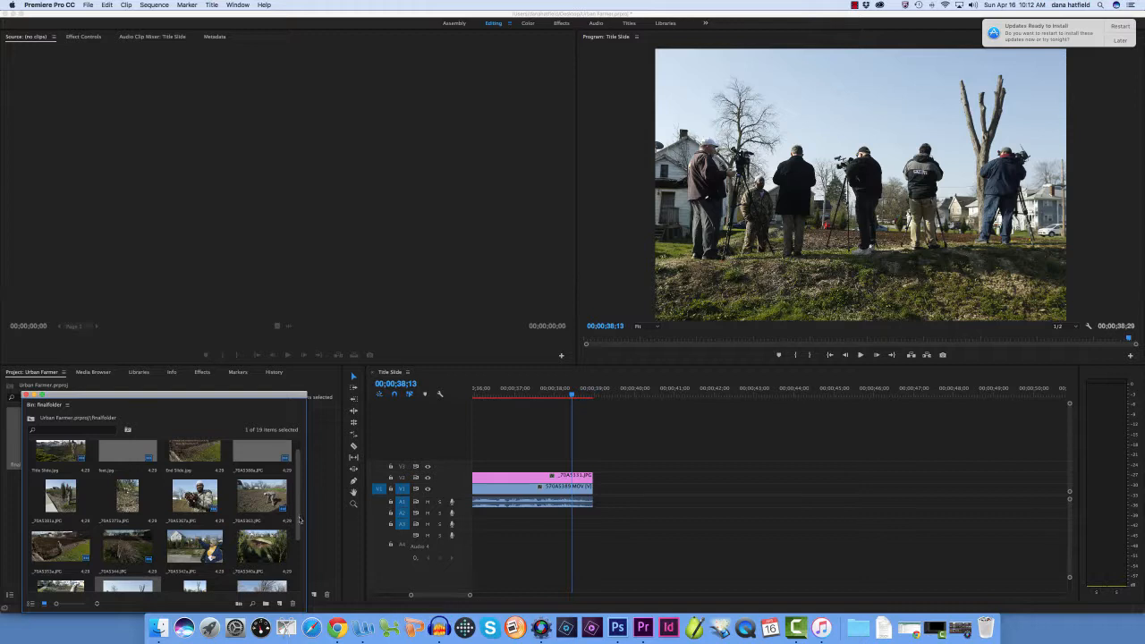
{"action": "scroll", "coordinate": [301, 519], "scroll_direction": "down", "scroll_amount": 1}
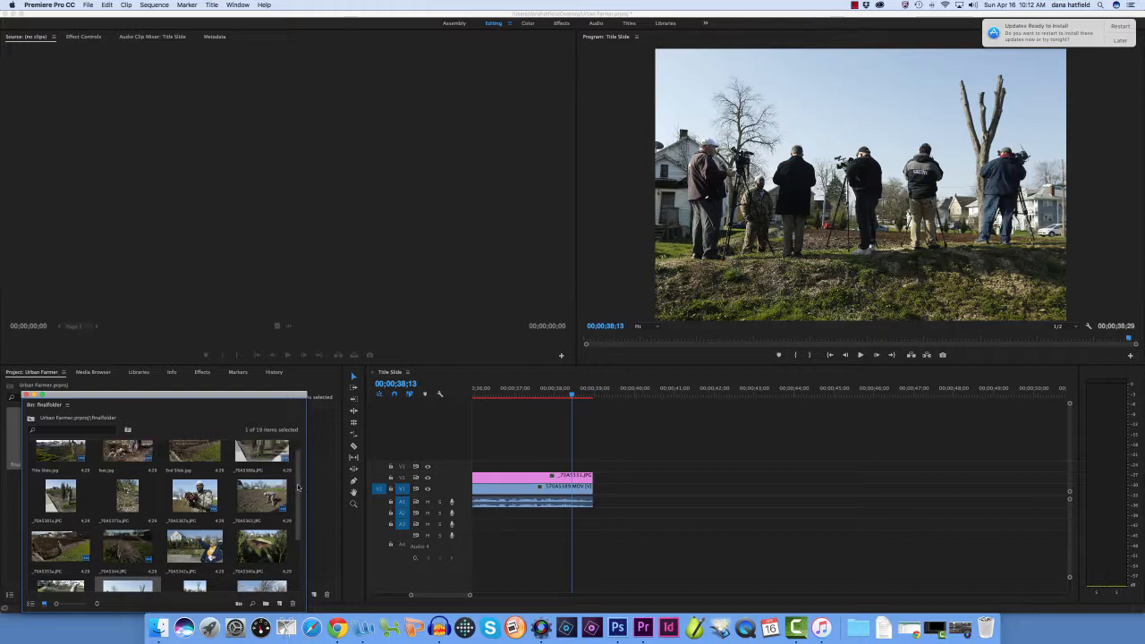
{"action": "scroll", "coordinate": [125, 546], "scroll_direction": "down", "scroll_amount": 2}
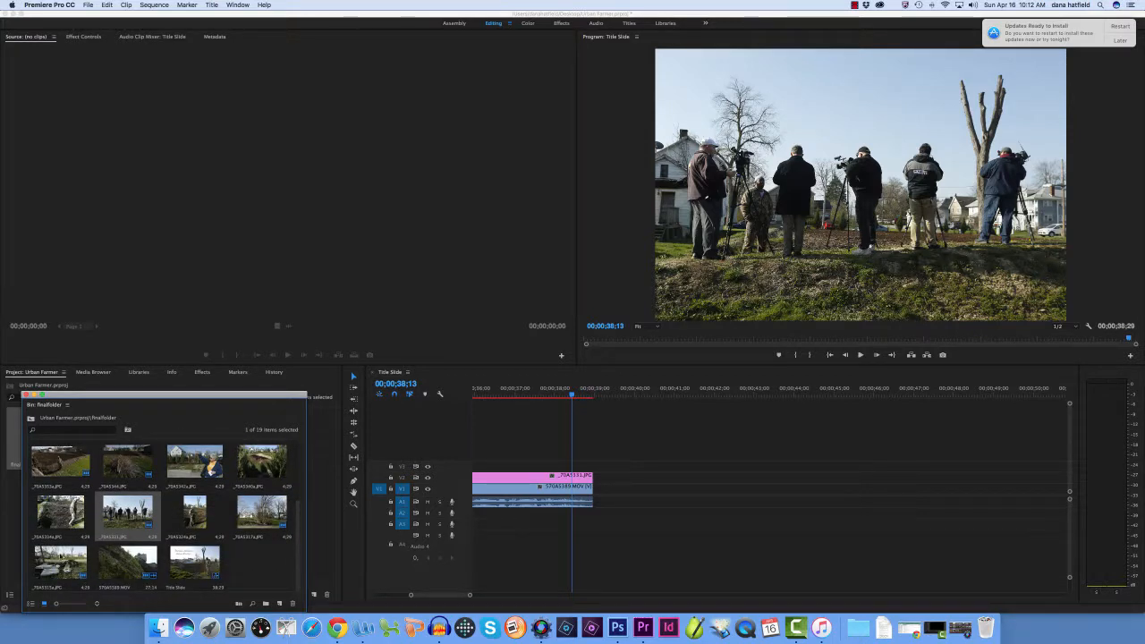
{"action": "scroll", "coordinate": [301, 519], "scroll_direction": "up", "scroll_amount": 5}
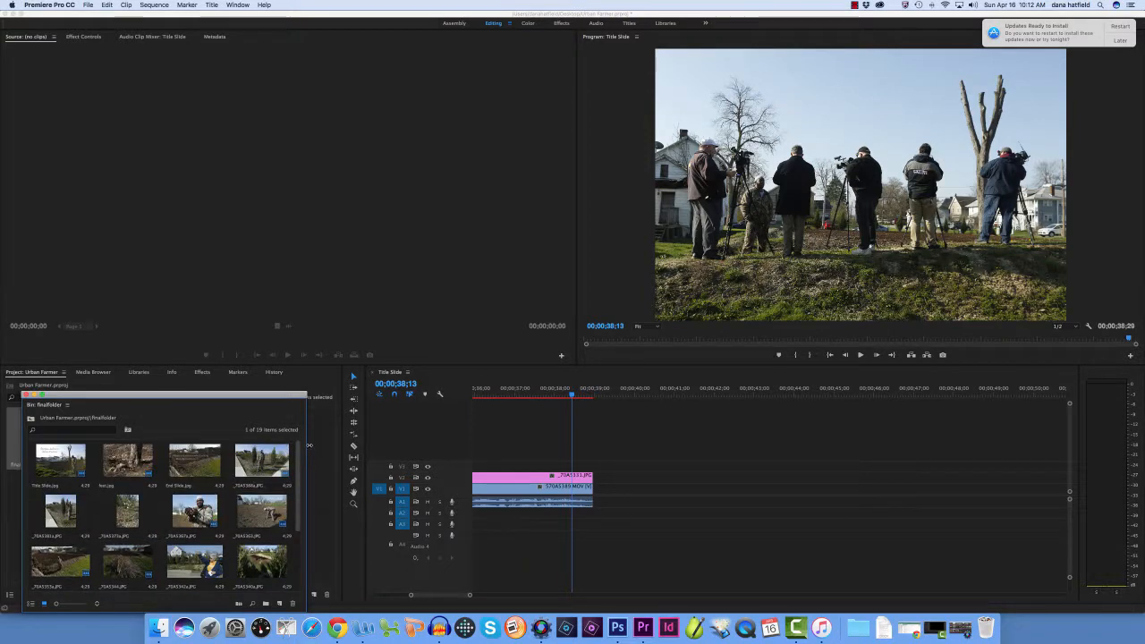
{"action": "left_click_drag", "start_coordinate": [195, 460], "coordinate": [607, 477]}
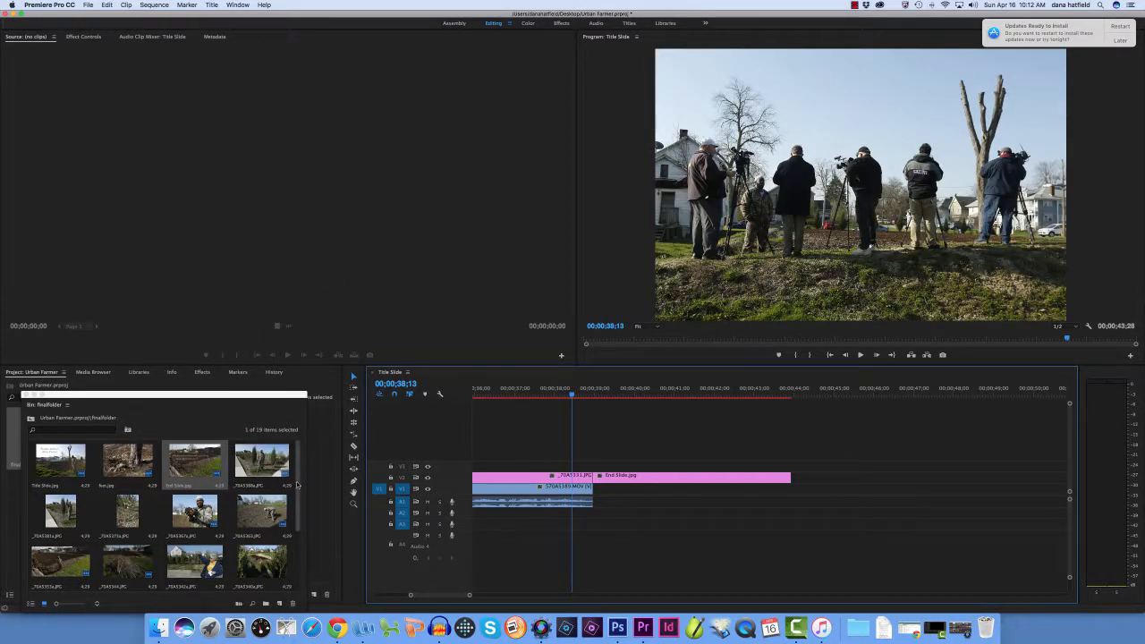
Open 570A5389.MOV from finalfolder as the source clip and listen near its end for a closing interview excerpt
{"action": "left_click_drag", "start_coordinate": [297, 523], "coordinate": [297, 586]}
{"action": "left_click", "coordinate": [117, 562]}
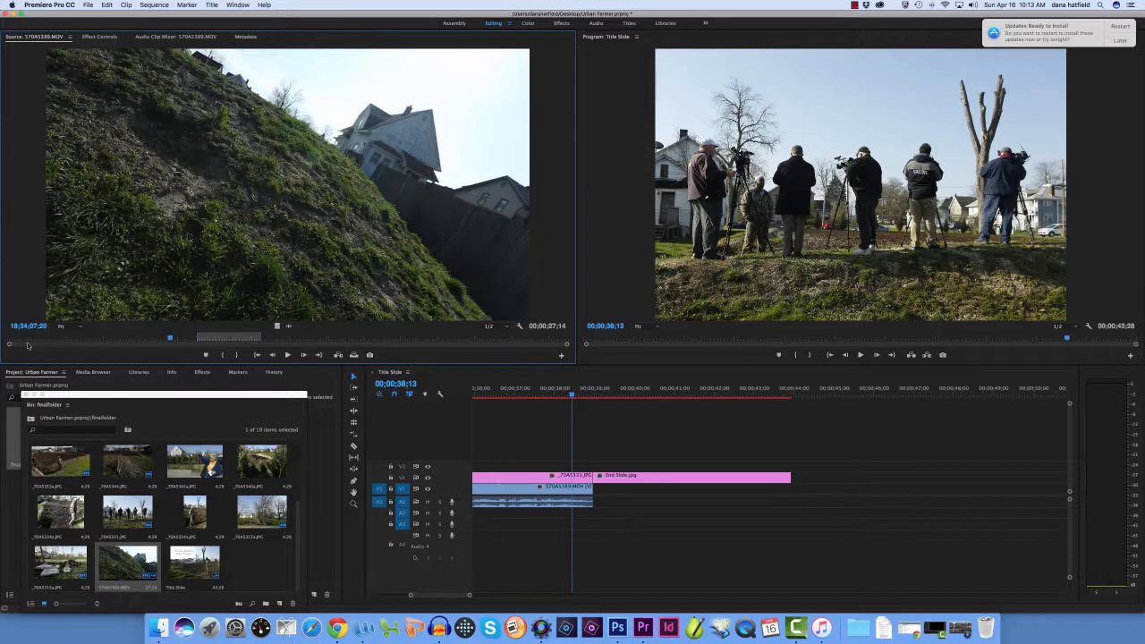
{"action": "left_click_drag", "start_coordinate": [11, 345], "coordinate": [341, 348]}
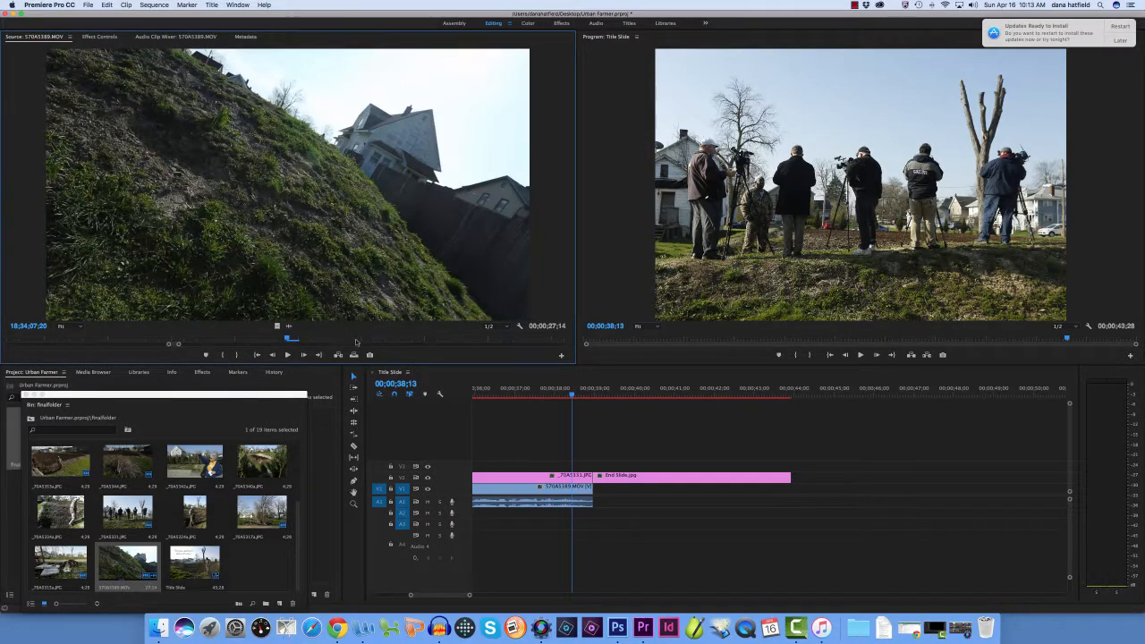
{"action": "left_click", "coordinate": [287, 355]}
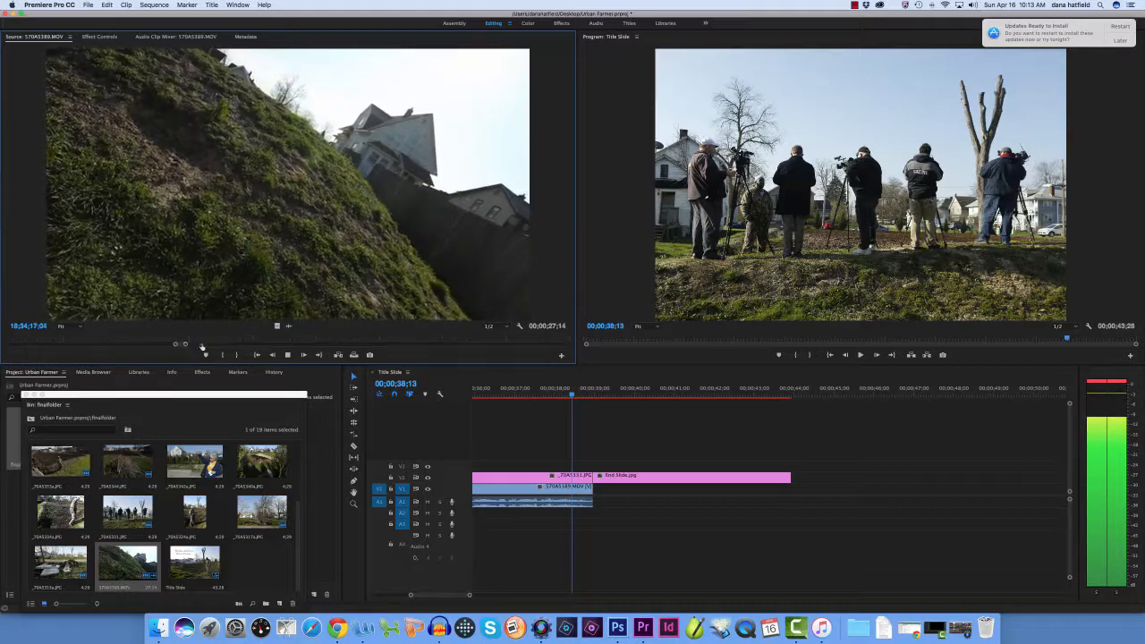
{"action": "left_click_drag", "start_coordinate": [186, 344], "coordinate": [510, 342]}
{"action": "left_click", "coordinate": [553, 338]}
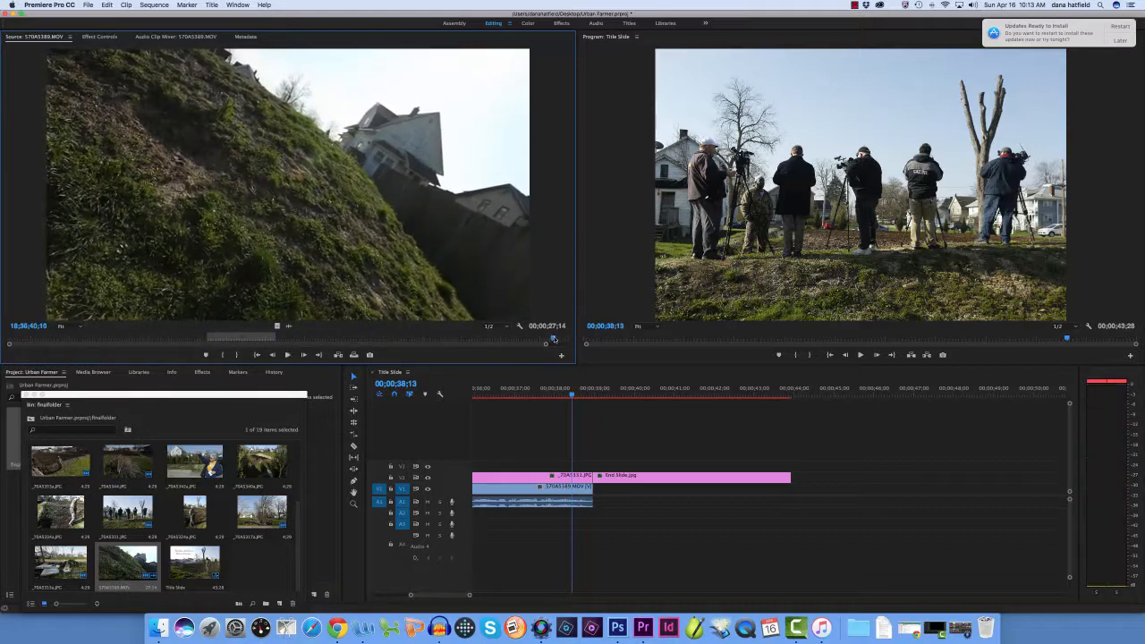
{"action": "left_click", "coordinate": [288, 355]}
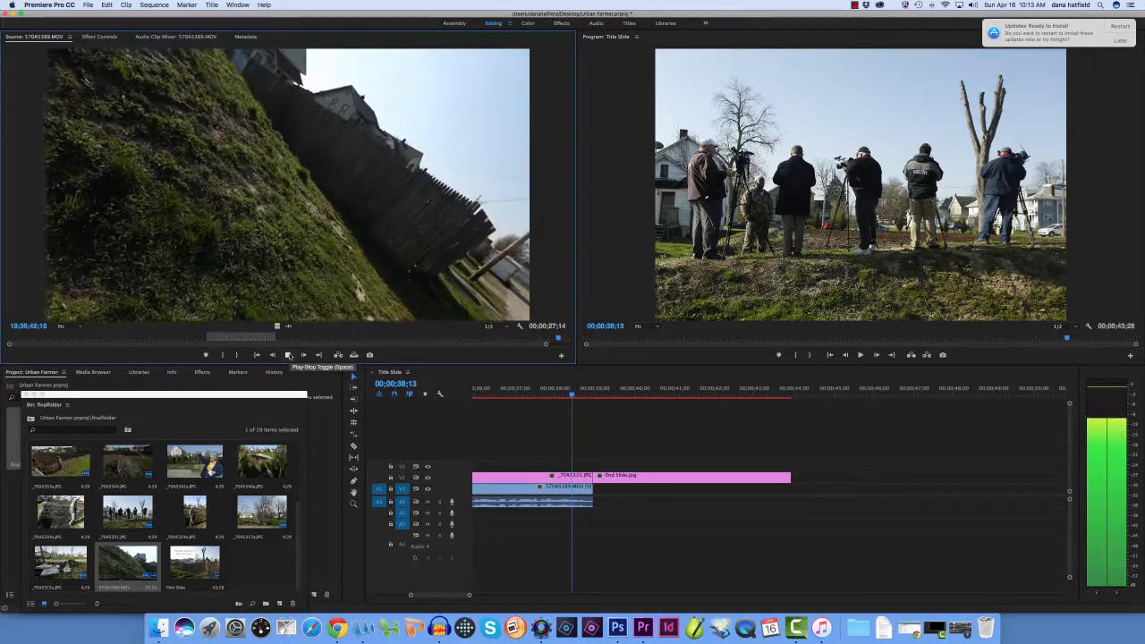
{"action": "left_click", "coordinate": [549, 341]}
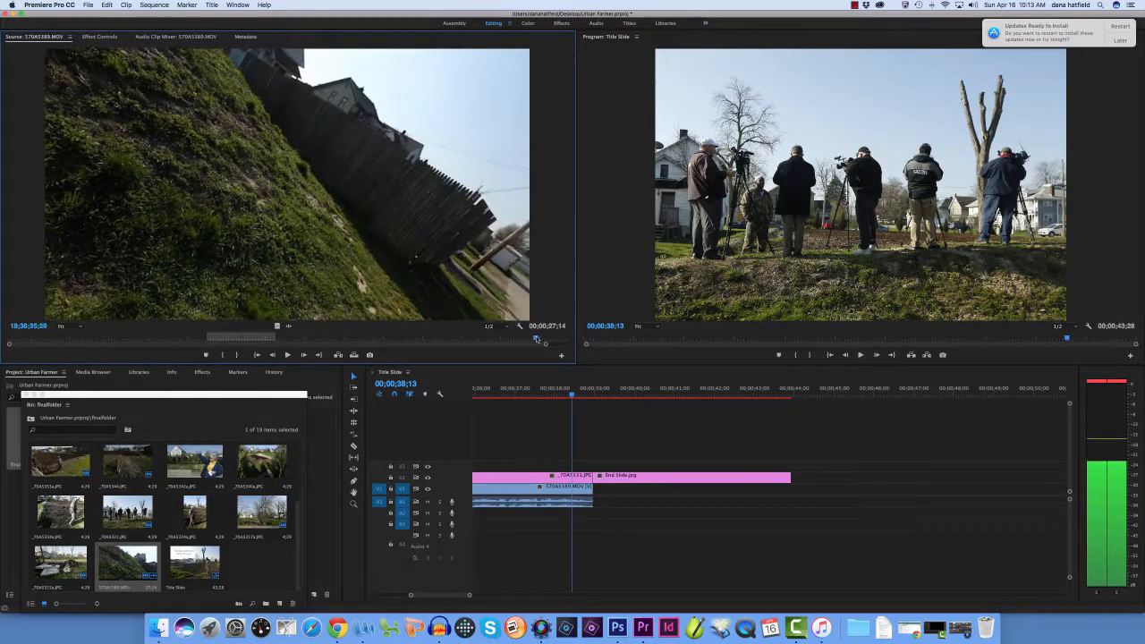
{"action": "left_click", "coordinate": [288, 355]}
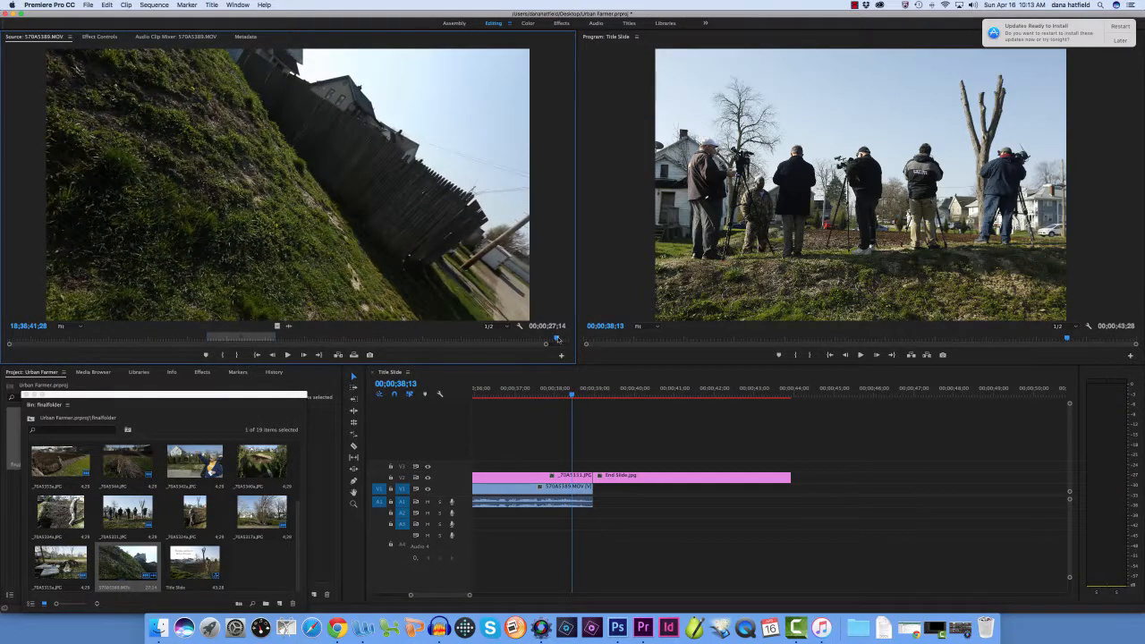
Try an In point at 18;36;34;21 in the source clip and play the interview from there
{"action": "left_click", "coordinate": [287, 356]}
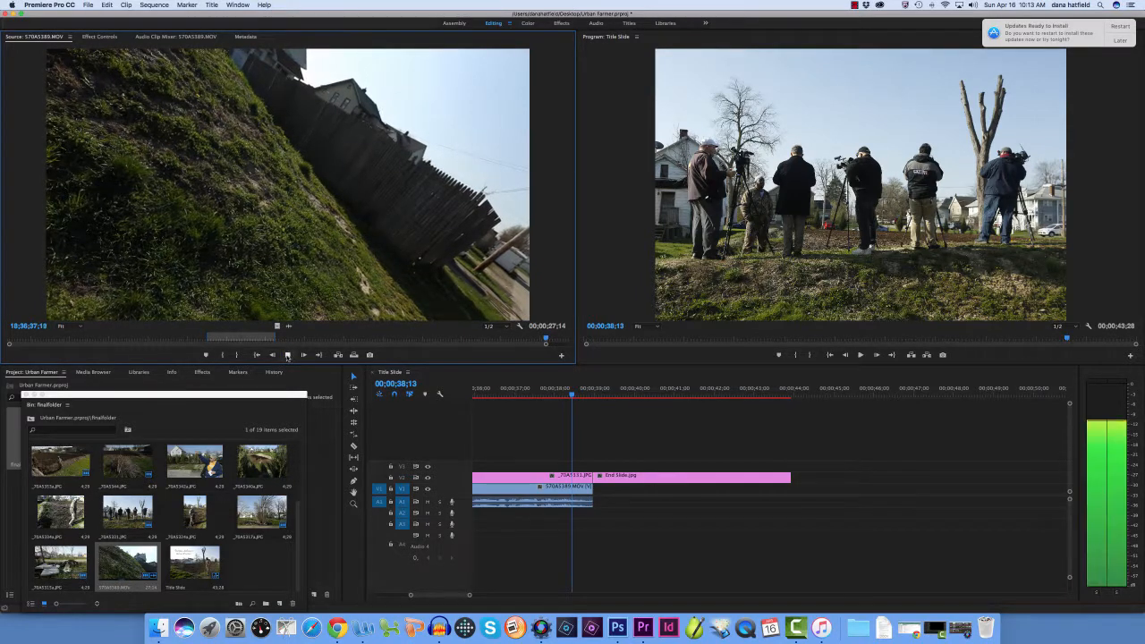
{"action": "left_click_drag", "start_coordinate": [547, 340], "coordinate": [538, 339]}
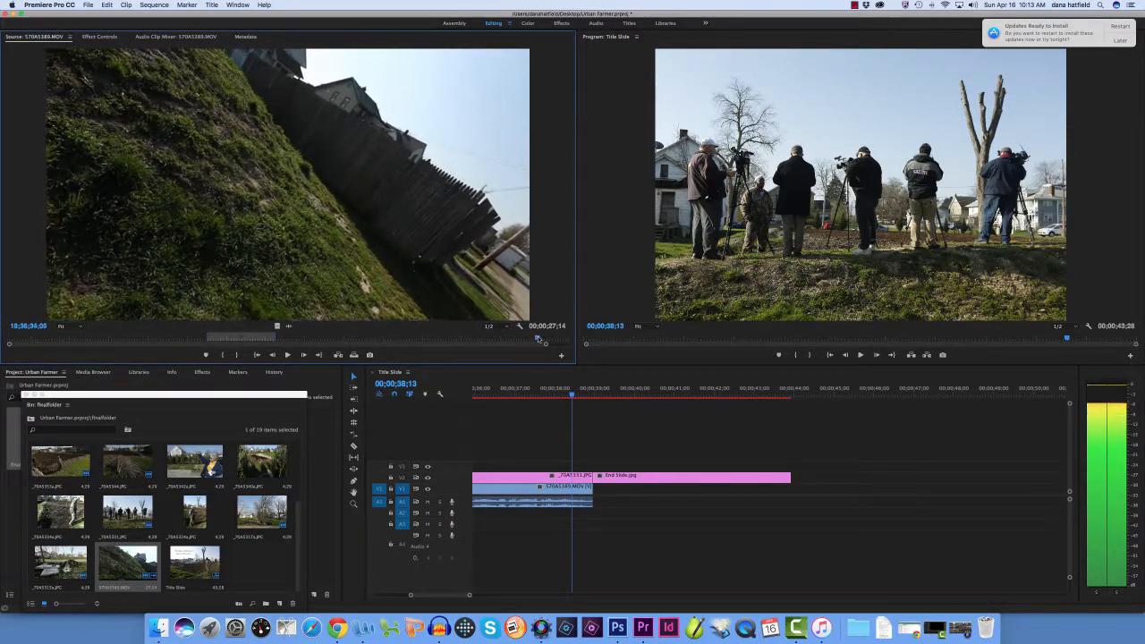
{"action": "left_click", "coordinate": [287, 356]}
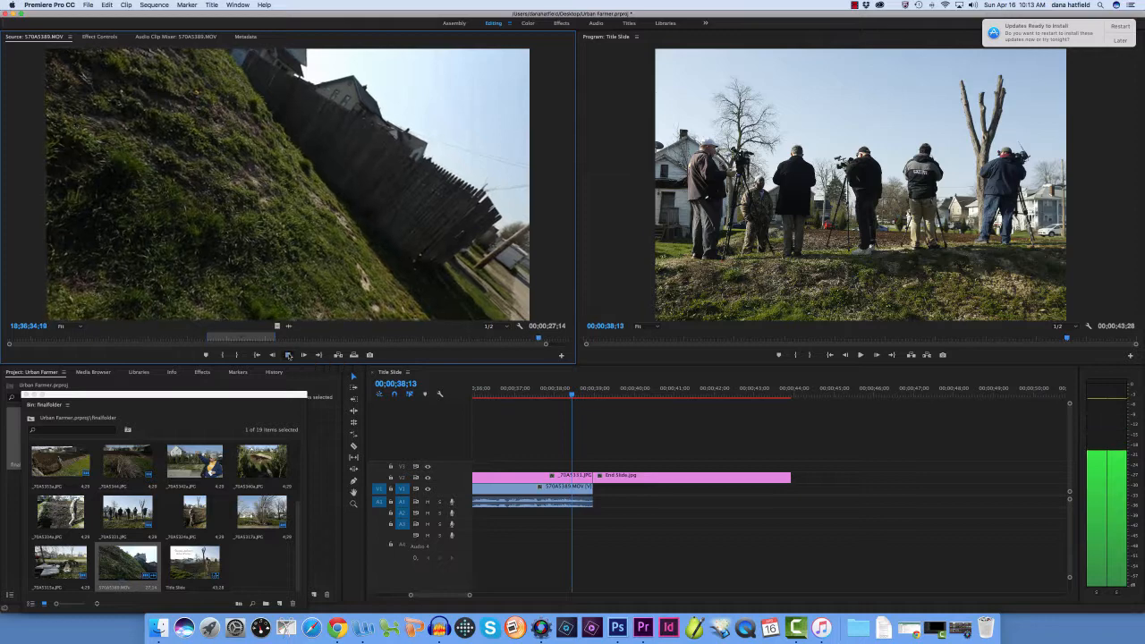
{"action": "left_click", "coordinate": [287, 356]}
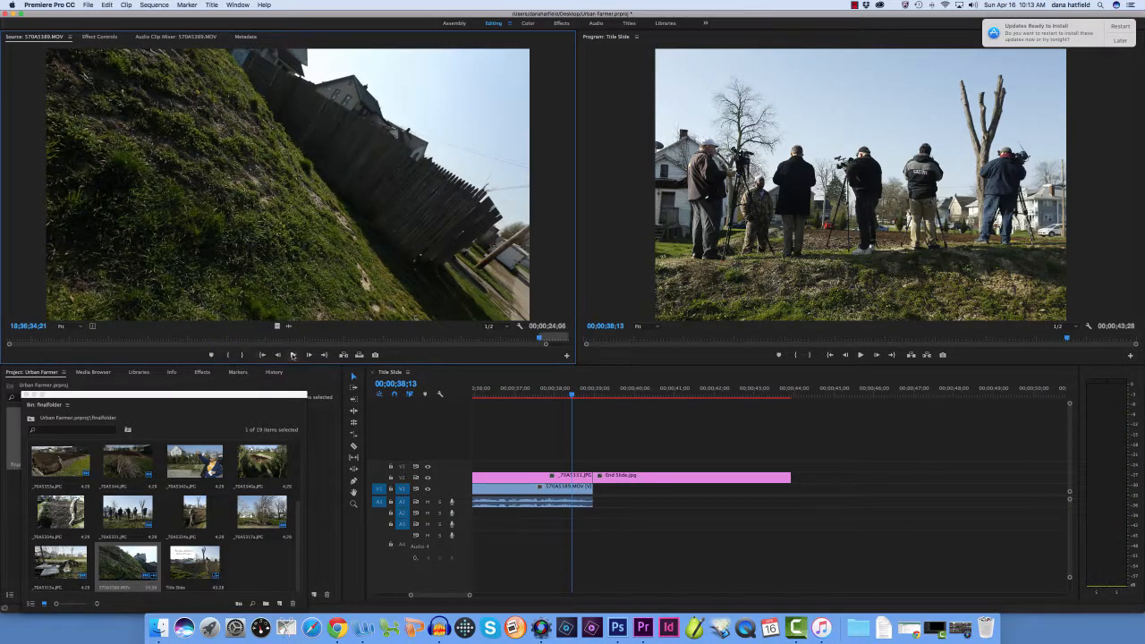
{"action": "left_click", "coordinate": [293, 355]}
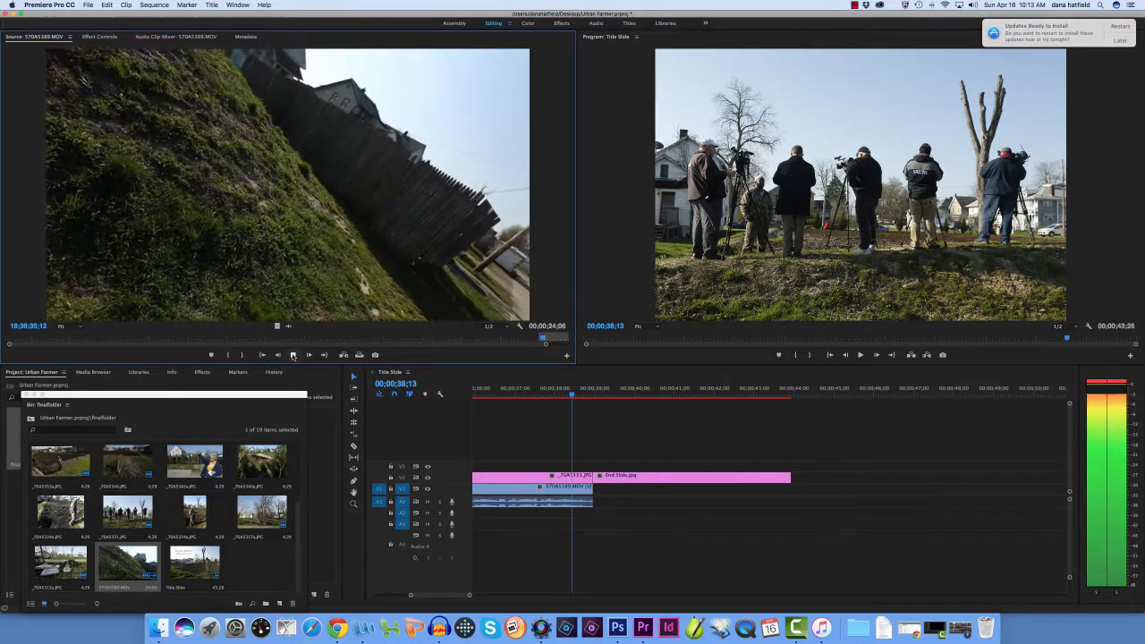
{"action": "left_click", "coordinate": [292, 355]}
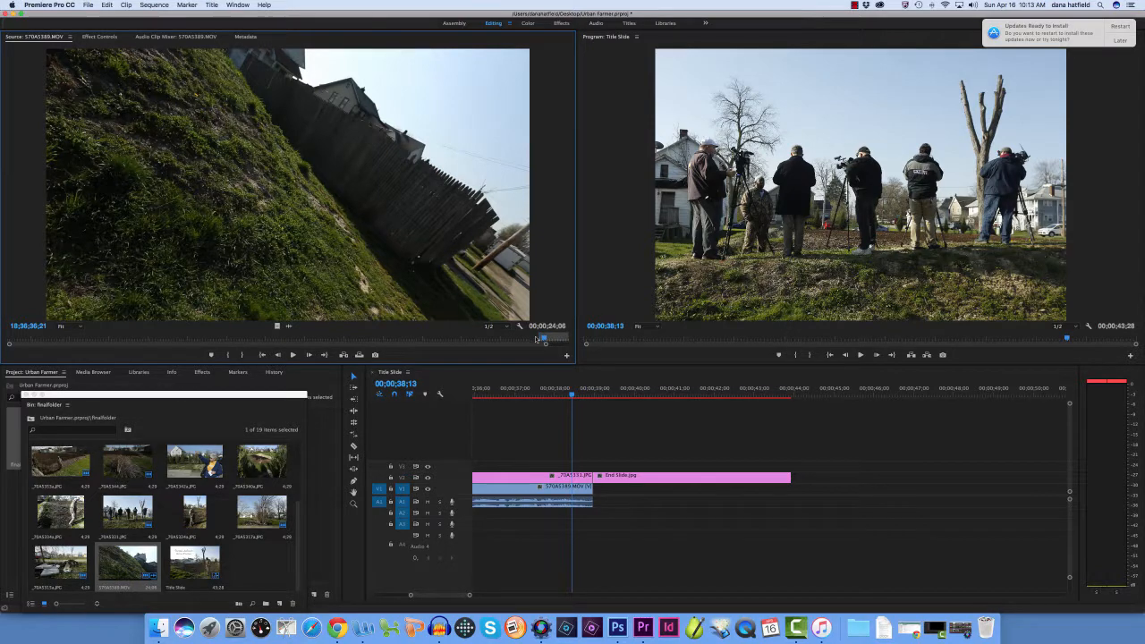
Mark the closing interview excerpt in the source clip with an In point at 18;36;35;25 and an Out point at 18;36;44;12
{"action": "left_click_drag", "start_coordinate": [537, 338], "coordinate": [539, 339]}
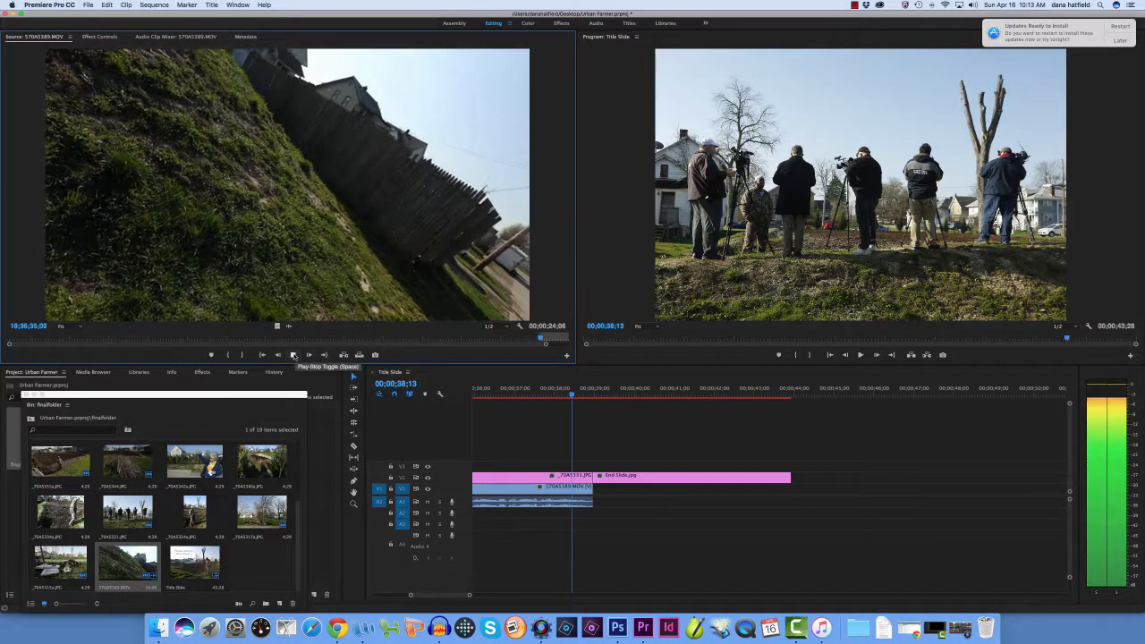
{"action": "left_click", "coordinate": [293, 355]}
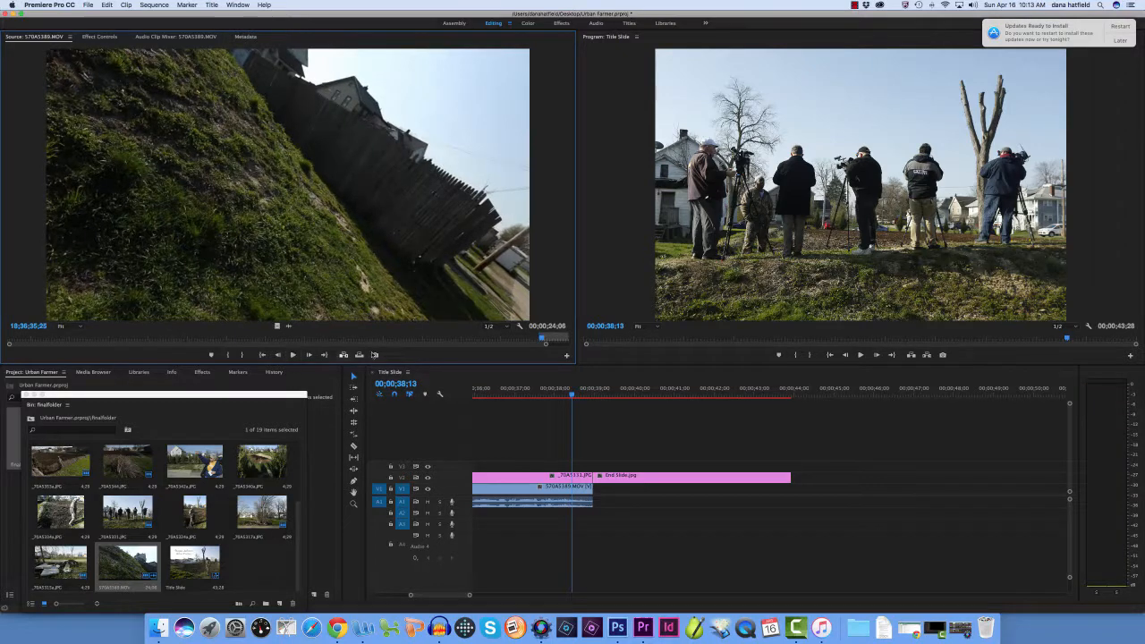
{"action": "left_click", "coordinate": [229, 355]}
{"action": "left_click", "coordinate": [294, 355]}
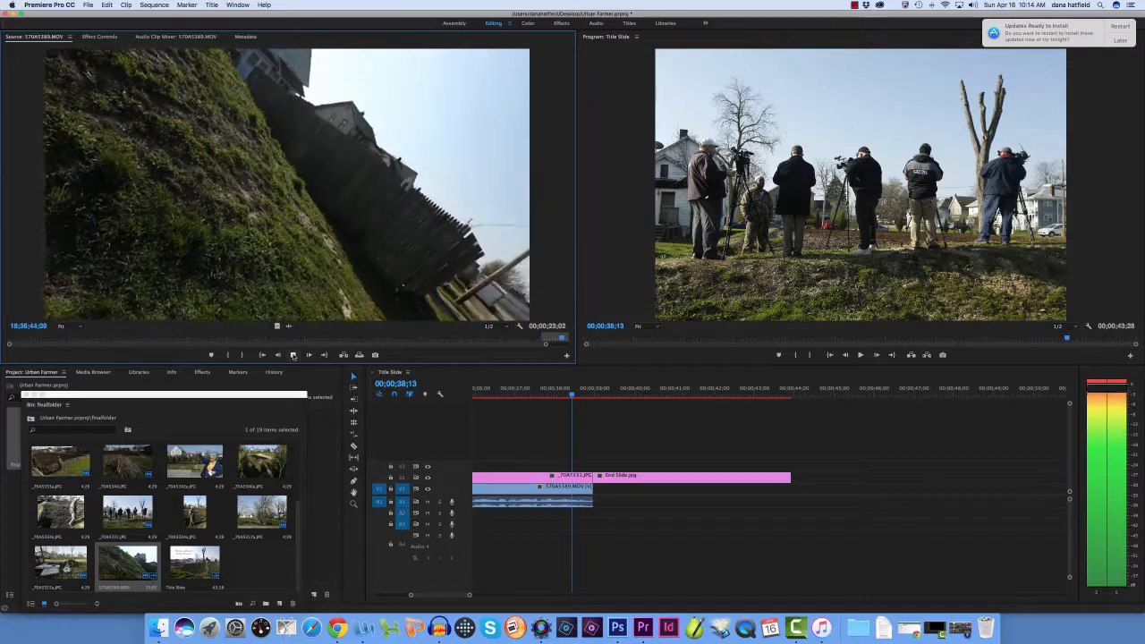
{"action": "left_click", "coordinate": [292, 355]}
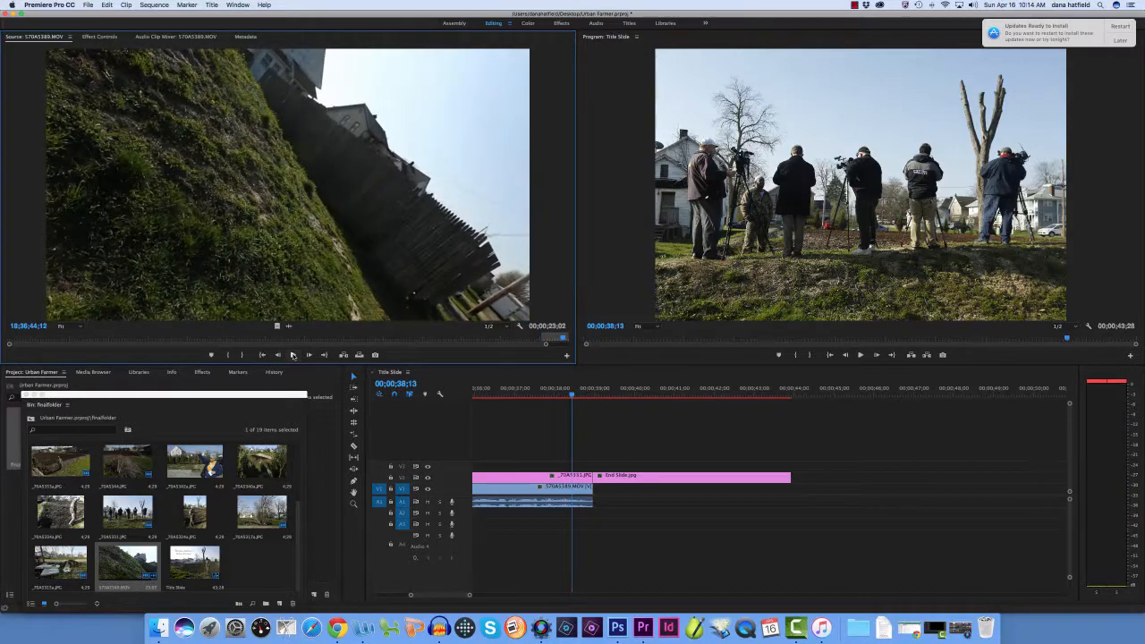
{"action": "left_click", "coordinate": [241, 356]}
Place the marked excerpt on V1 directly after the interview clip, extend End Slide.jpg to its end and play the result through
{"action": "left_click_drag", "start_coordinate": [345, 233], "coordinate": [598, 499]}
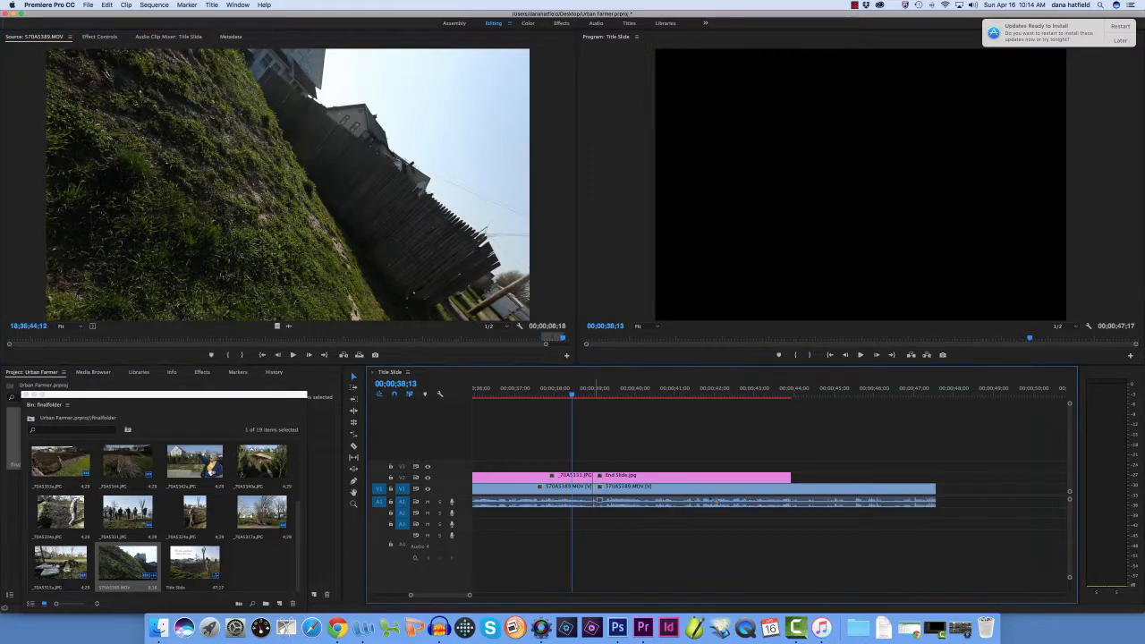
{"action": "left_click_drag", "start_coordinate": [788, 475], "coordinate": [936, 475]}
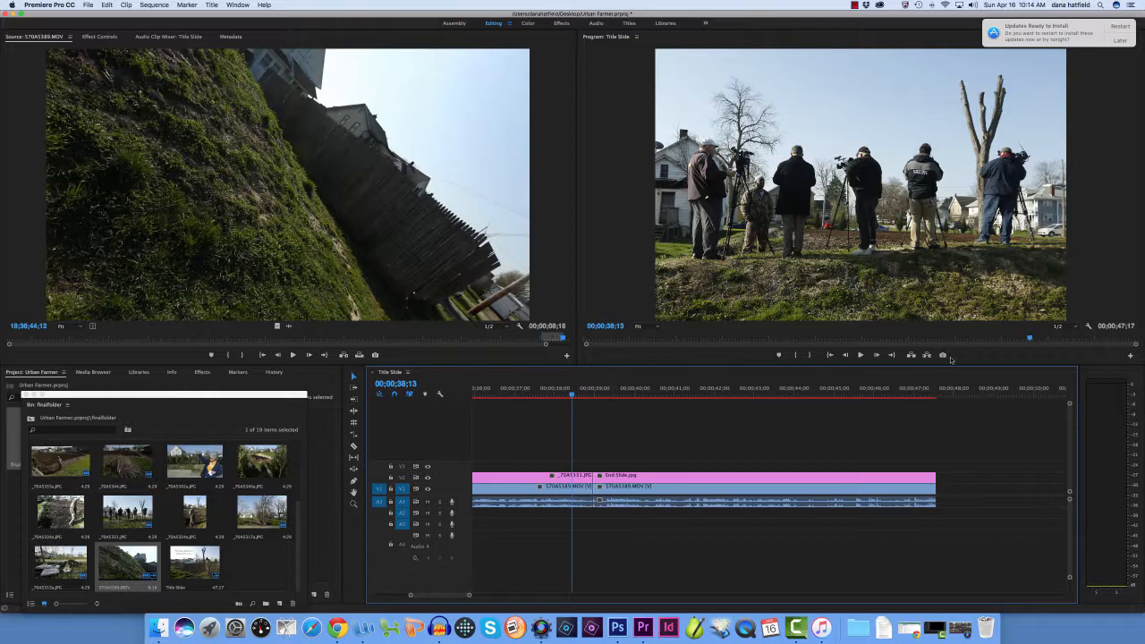
{"action": "left_click", "coordinate": [860, 355]}
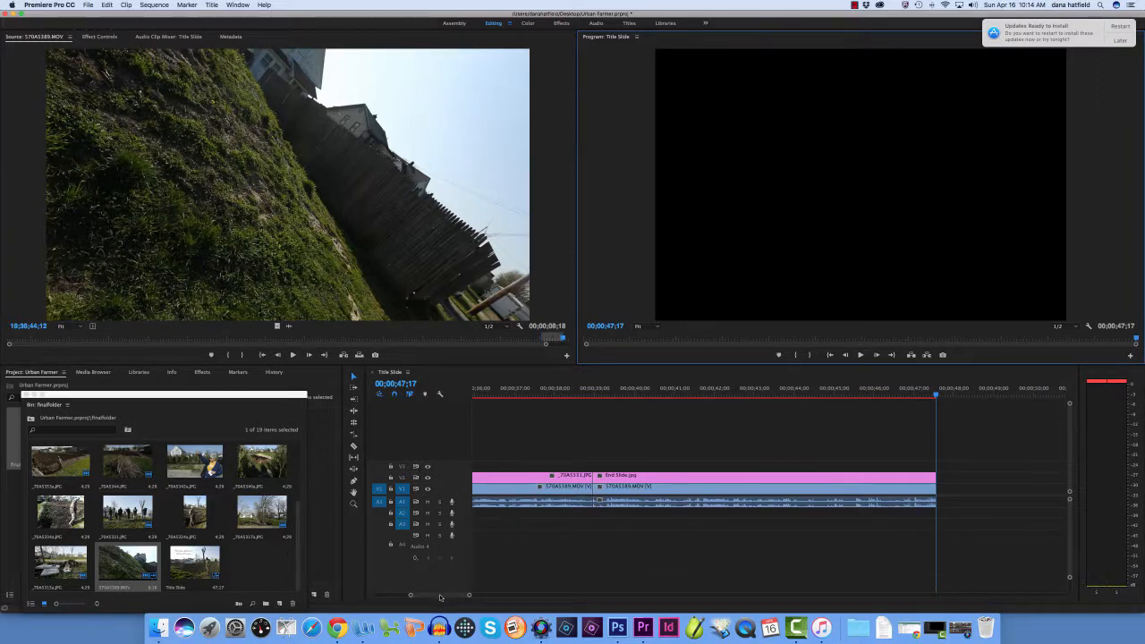
Return to the start of the sequence, scrub to 00;00;04;06 within Title Slide.jpg, and close the finalfolder bin window
{"action": "left_click_drag", "start_coordinate": [439, 598], "coordinate": [404, 598]}
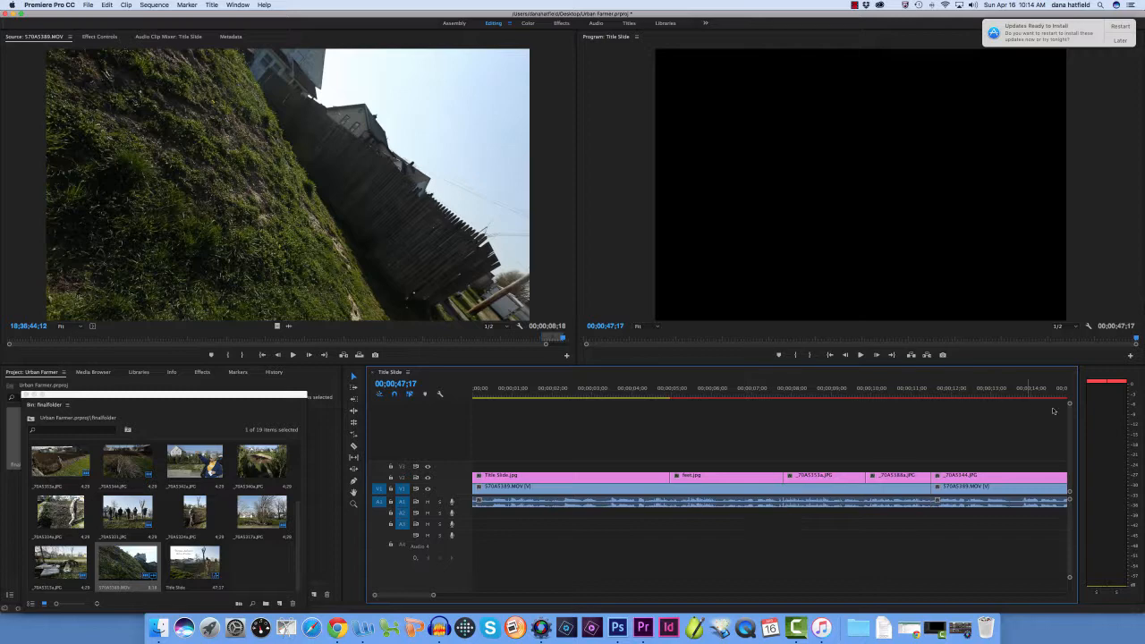
{"action": "left_click", "coordinate": [482, 394]}
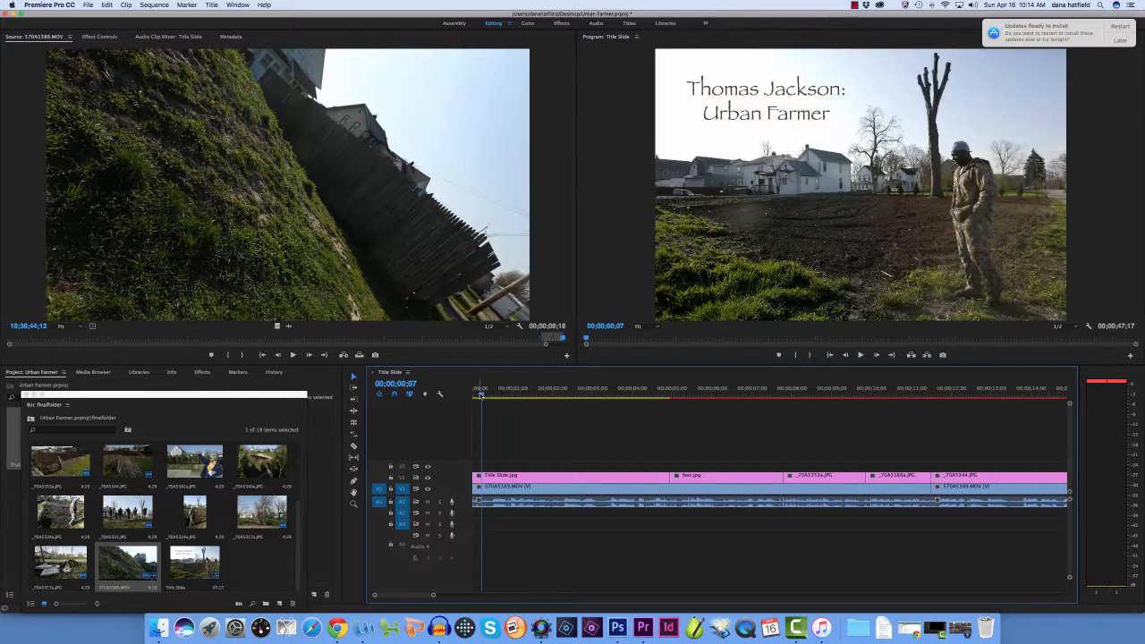
{"action": "left_click_drag", "start_coordinate": [481, 394], "coordinate": [474, 394]}
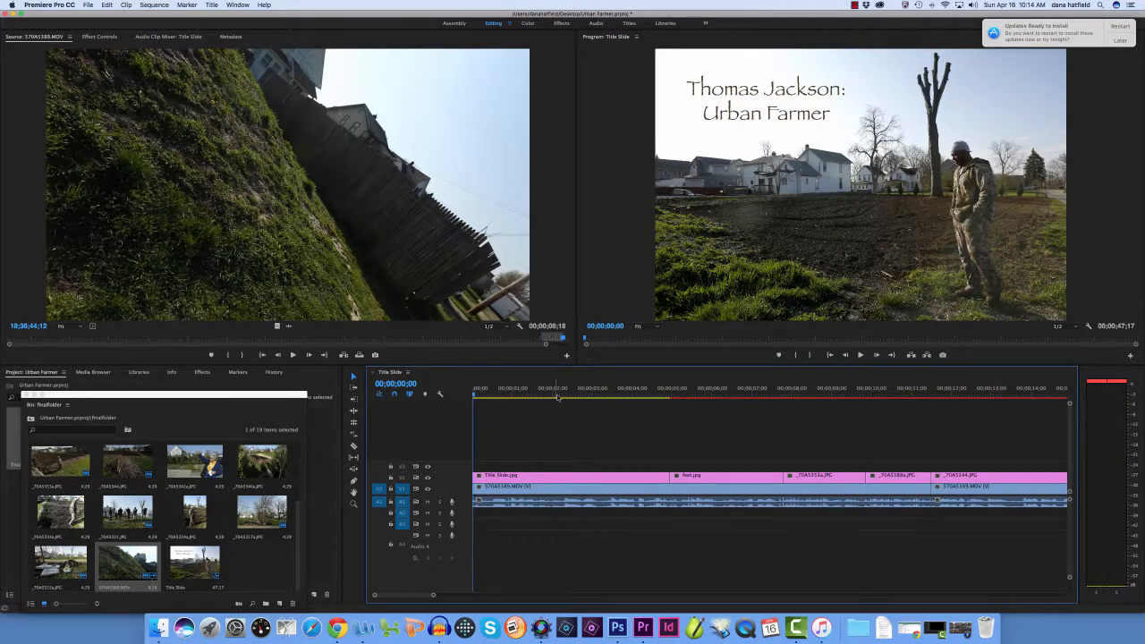
{"action": "mouse_move", "coordinate": [477, 395]}
{"action": "left_mouse_down"}
{"action": "mouse_move", "coordinate": [578, 394]}
{"action": "mouse_move", "coordinate": [474, 396]}
{"action": "left_mouse_up"}
{"action": "left_click_drag", "start_coordinate": [475, 397], "coordinate": [640, 394]}
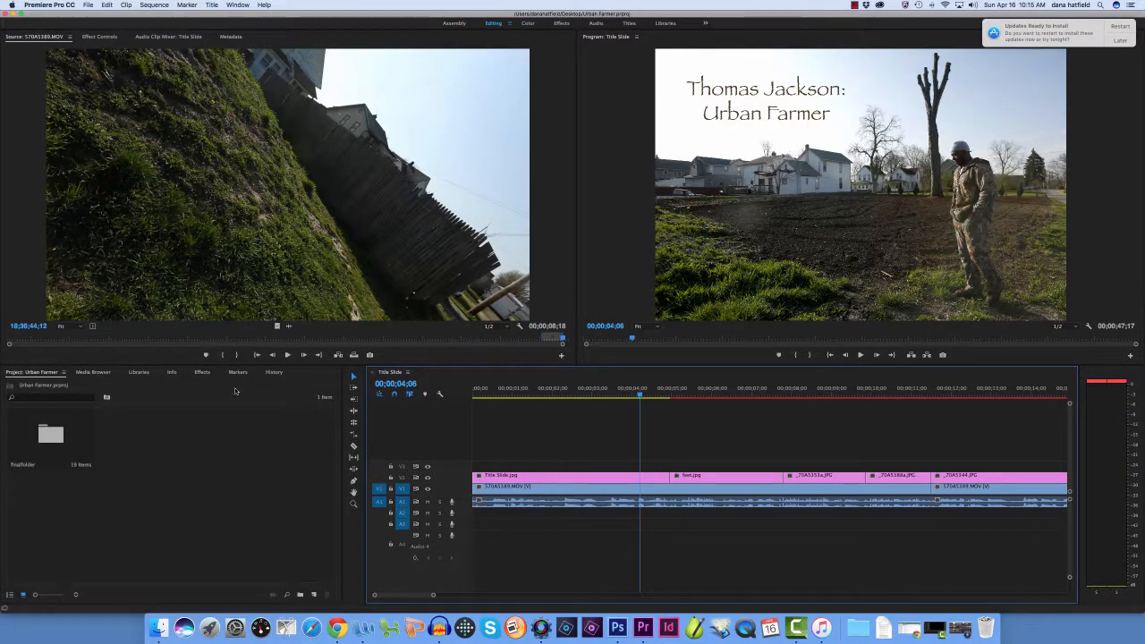
Apply the Cross Dissolve video transition to the cut between Title Slide.jpg and the photo after it on V2
{"action": "left_click", "coordinate": [202, 373]}
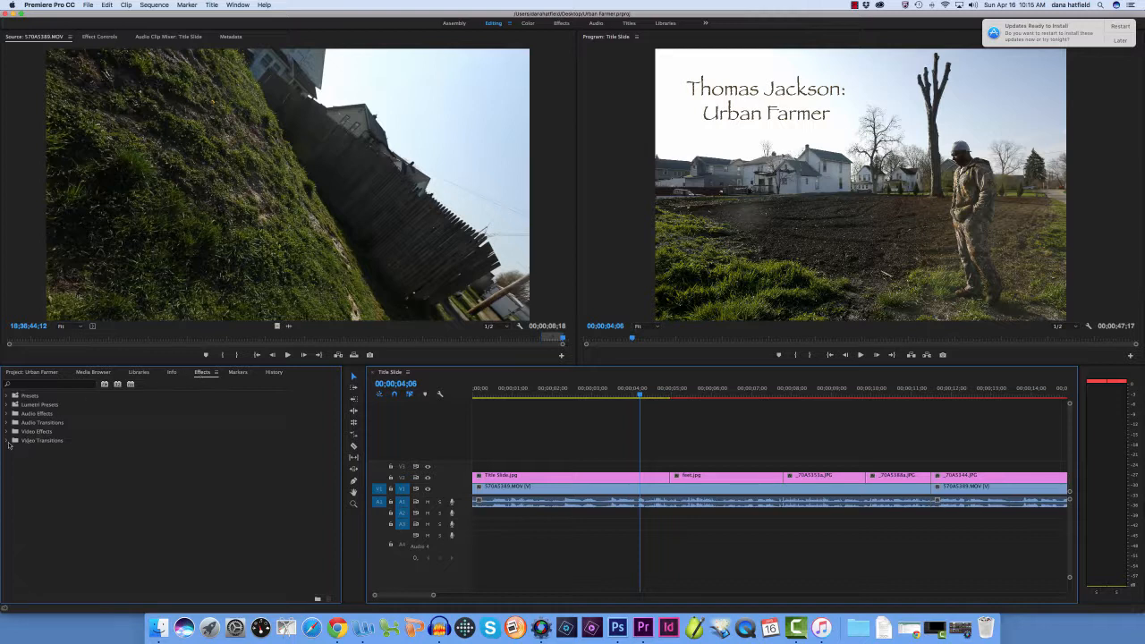
{"action": "left_click", "coordinate": [8, 441]}
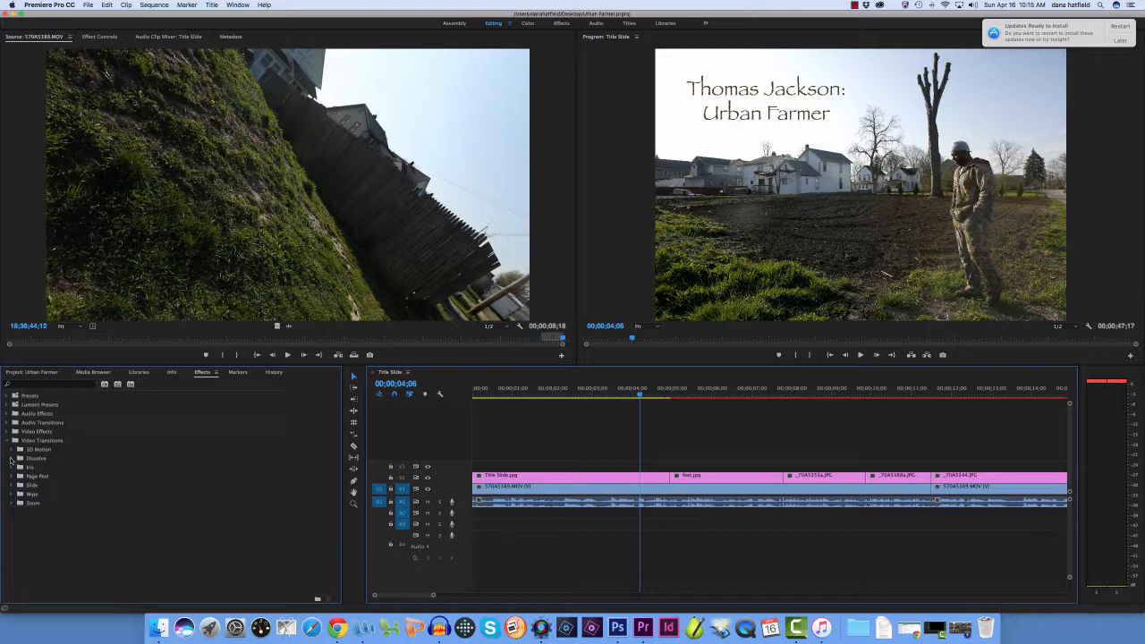
{"action": "left_click", "coordinate": [10, 458]}
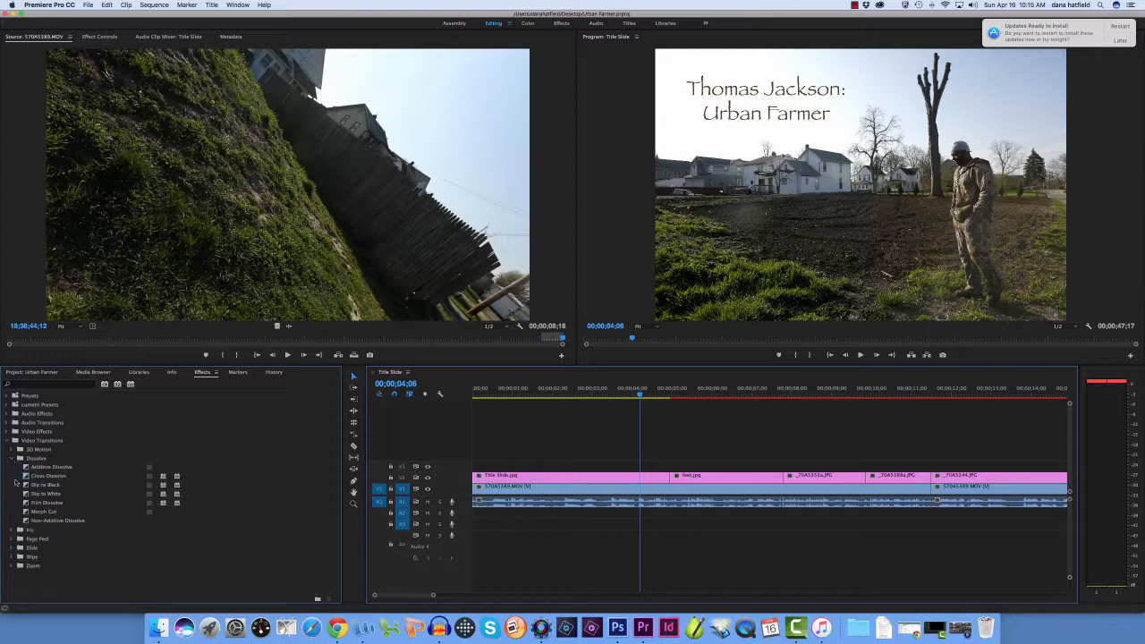
{"action": "left_click", "coordinate": [53, 478]}
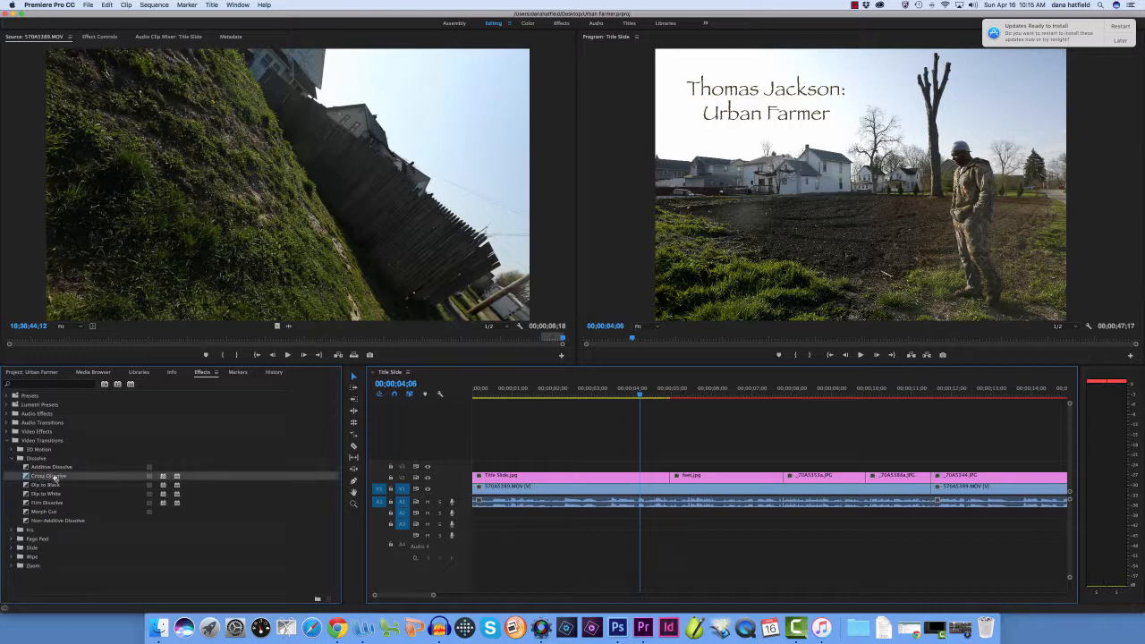
{"action": "left_click_drag", "start_coordinate": [205, 471], "coordinate": [672, 478]}
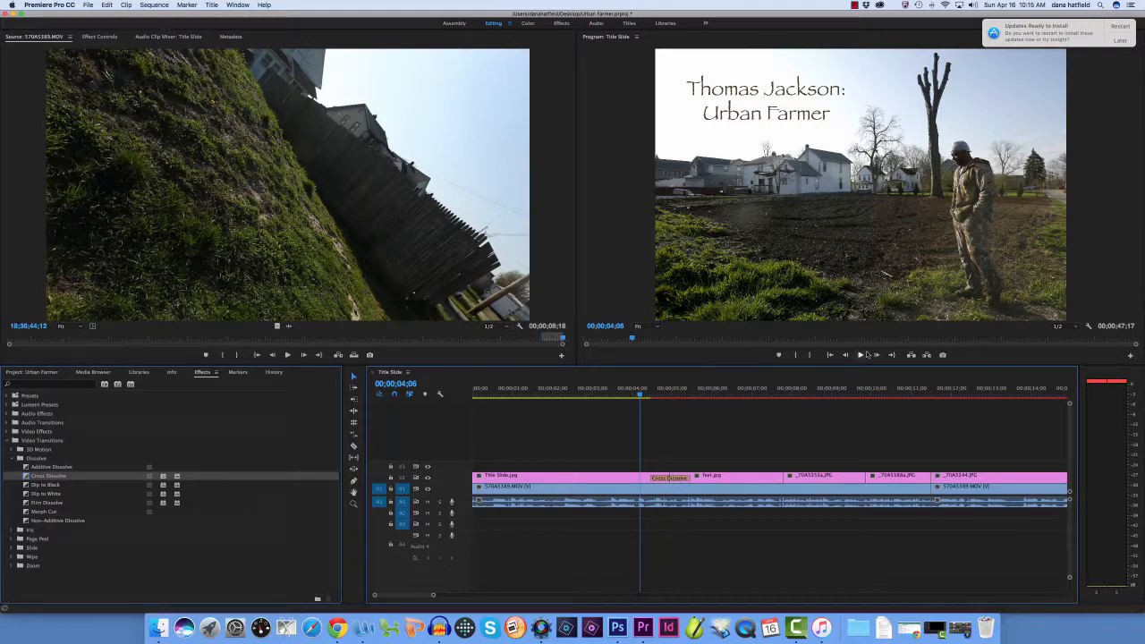
Play the Cross Dissolve after Title Slide.jpg several times, starting just before the transition
{"action": "left_click", "coordinate": [860, 355]}
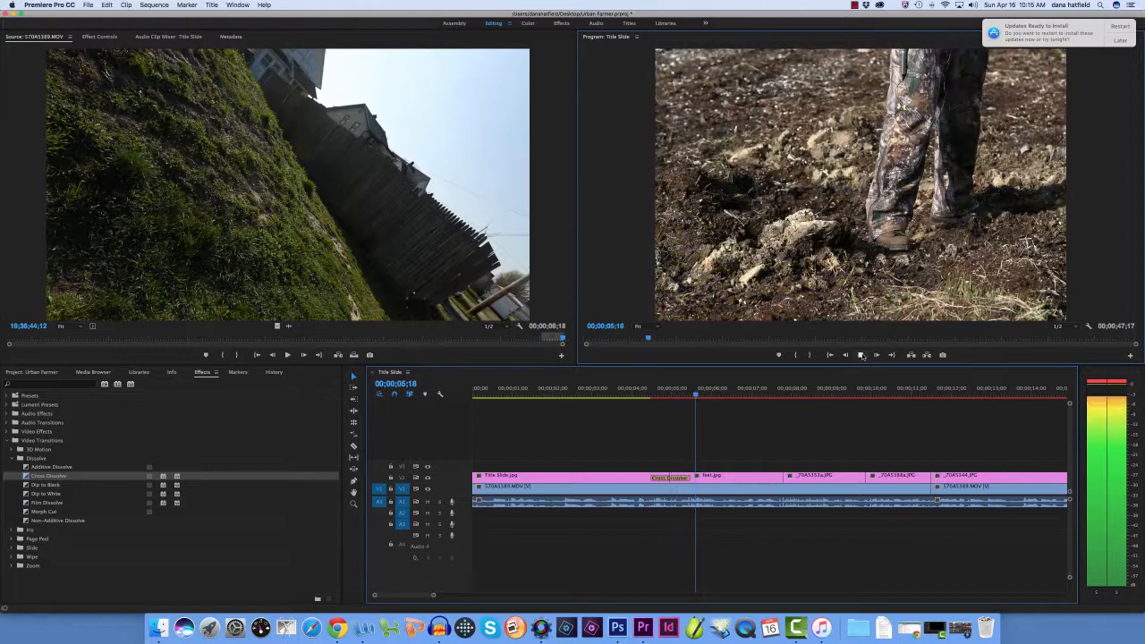
{"action": "left_click_drag", "start_coordinate": [697, 394], "coordinate": [638, 394]}
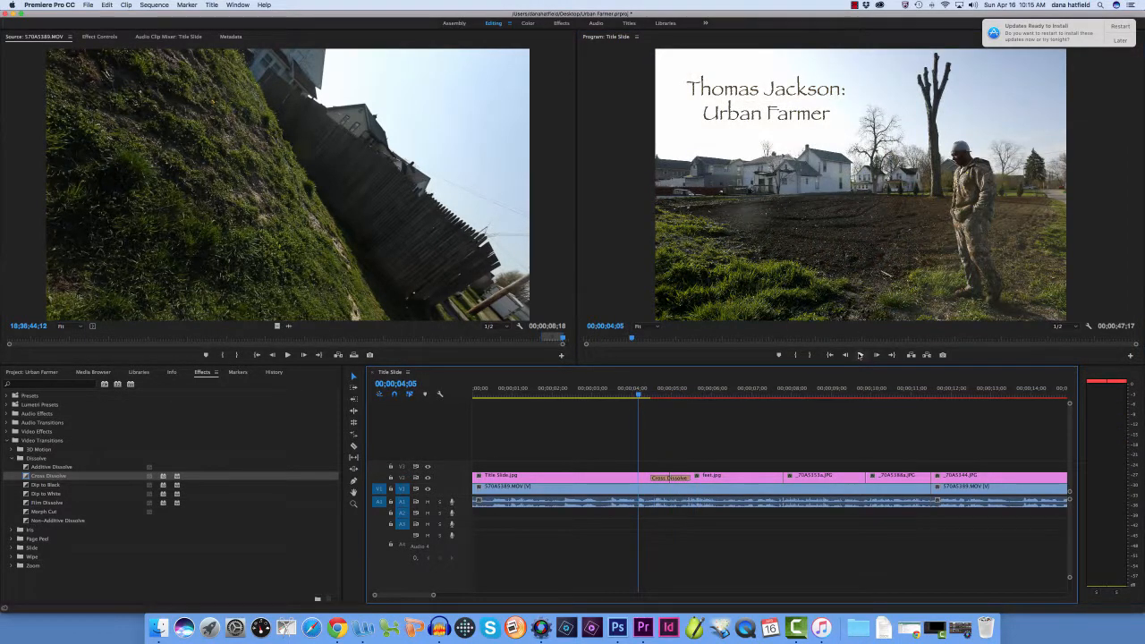
{"action": "left_click", "coordinate": [861, 355]}
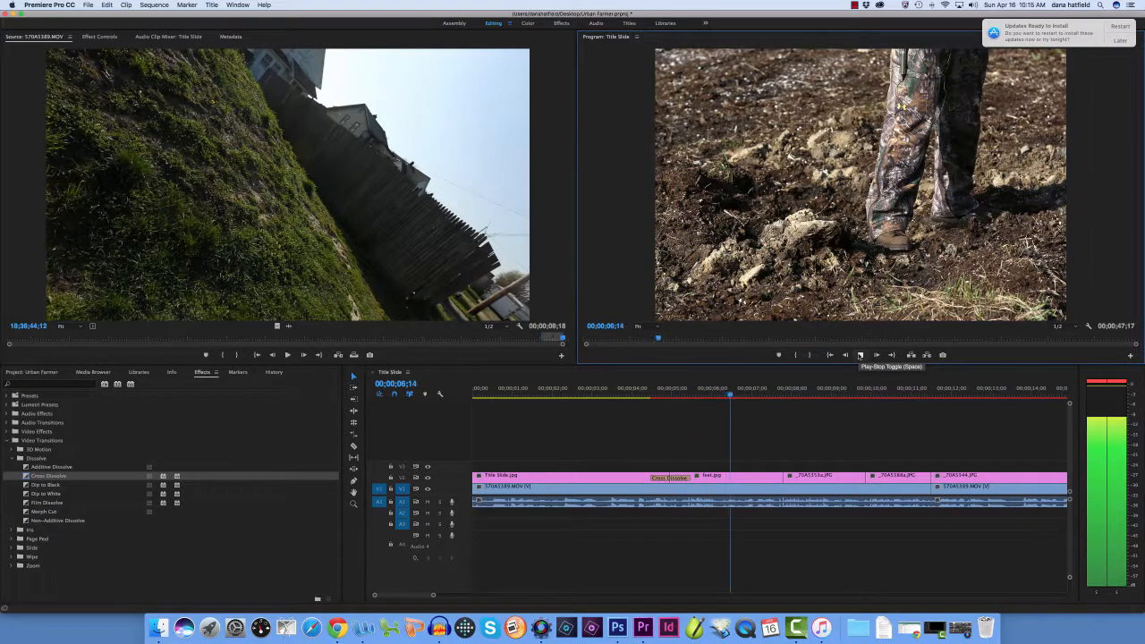
{"action": "left_click", "coordinate": [861, 355]}
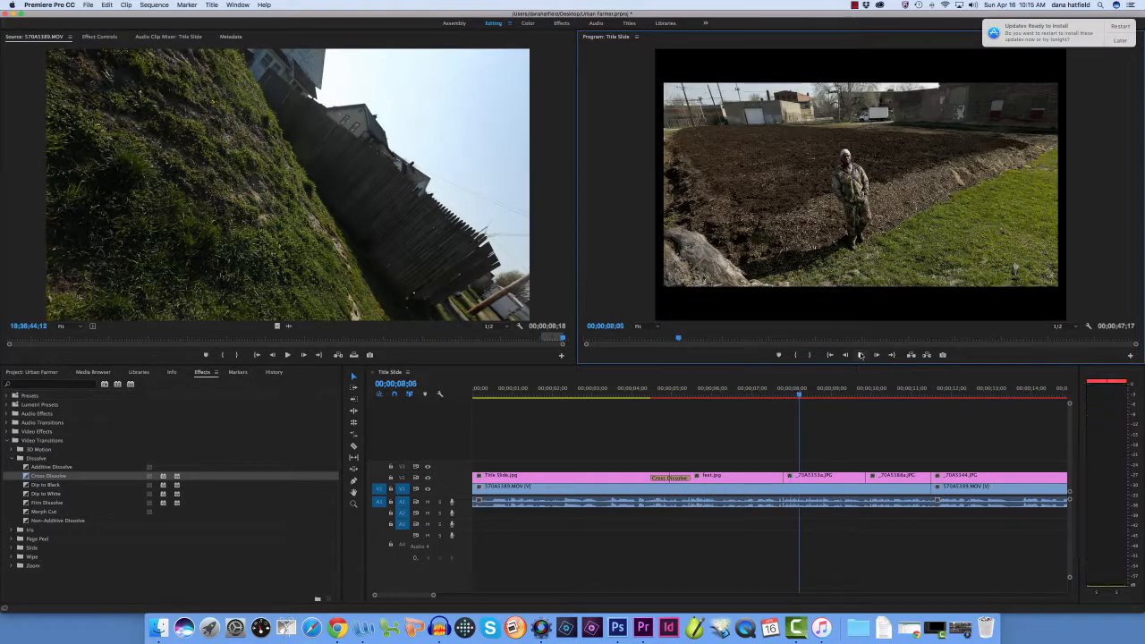
{"action": "left_click_drag", "start_coordinate": [800, 394], "coordinate": [640, 414]}
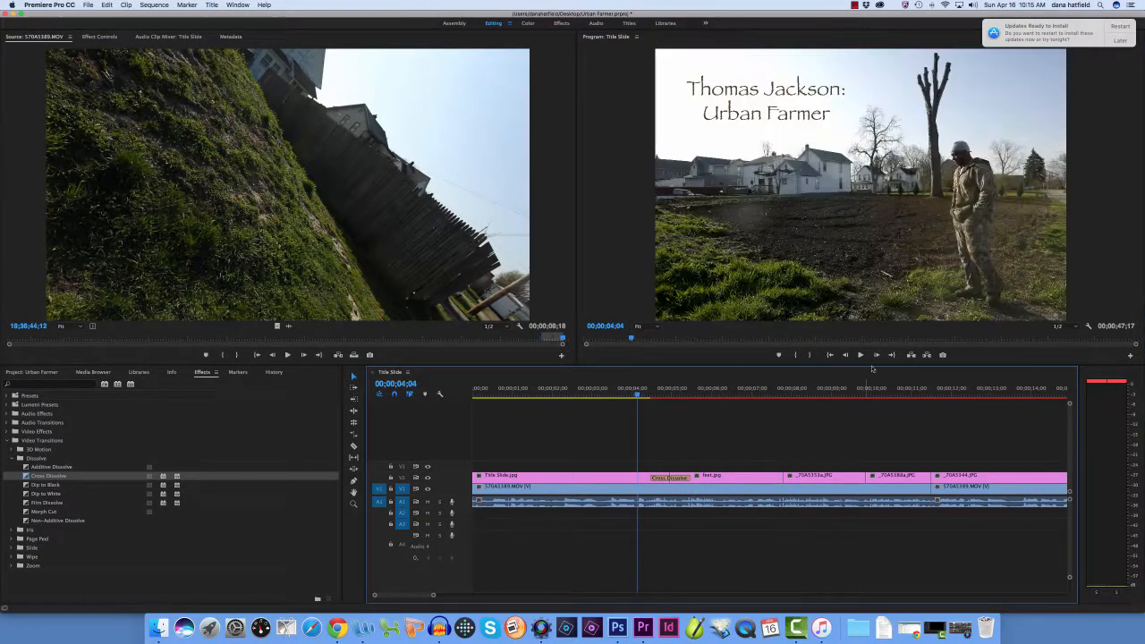
{"action": "left_click", "coordinate": [860, 355]}
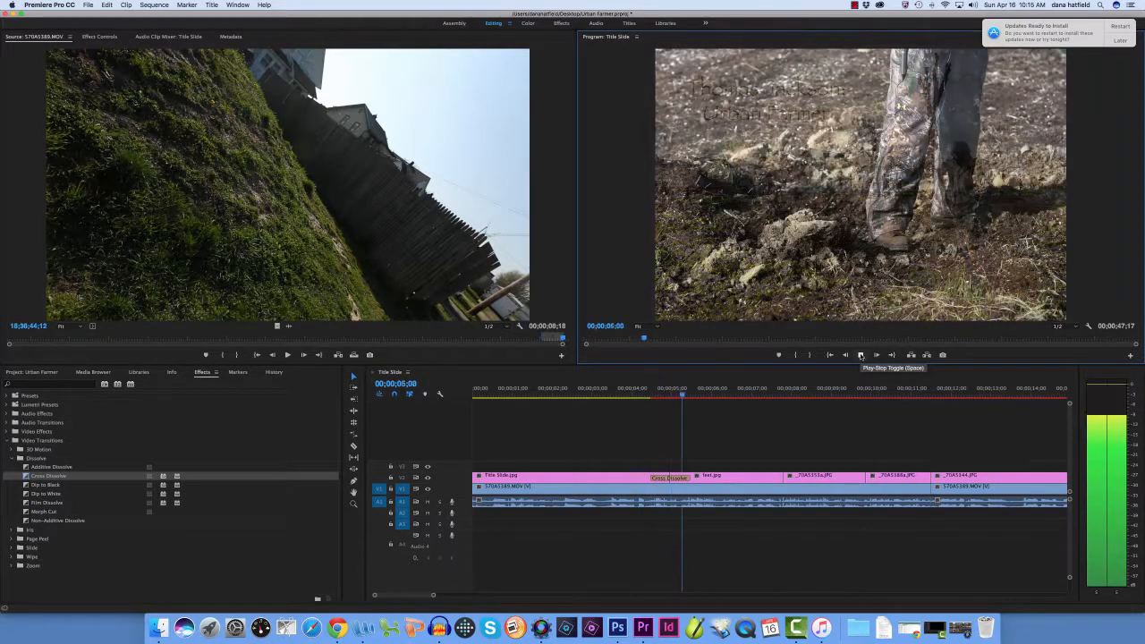
{"action": "left_click", "coordinate": [861, 355]}
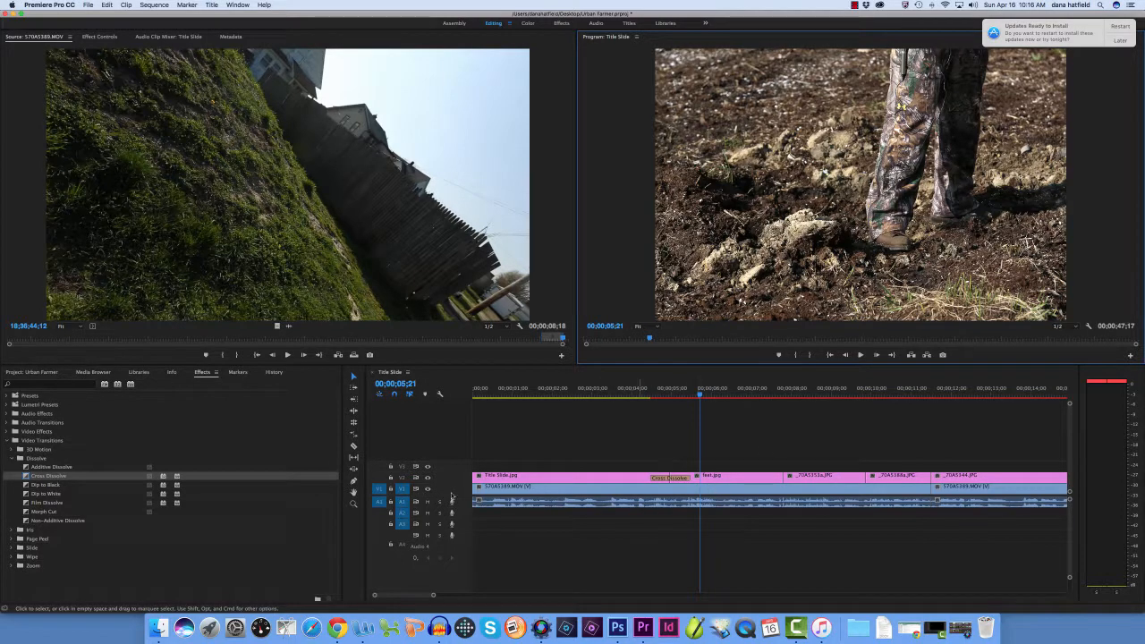
Apply Cross Dissolve to the next three photo cuts on V2, undoing the misplaced one, and preview the first of them
{"action": "left_click_drag", "start_coordinate": [36, 476], "coordinate": [785, 477]}
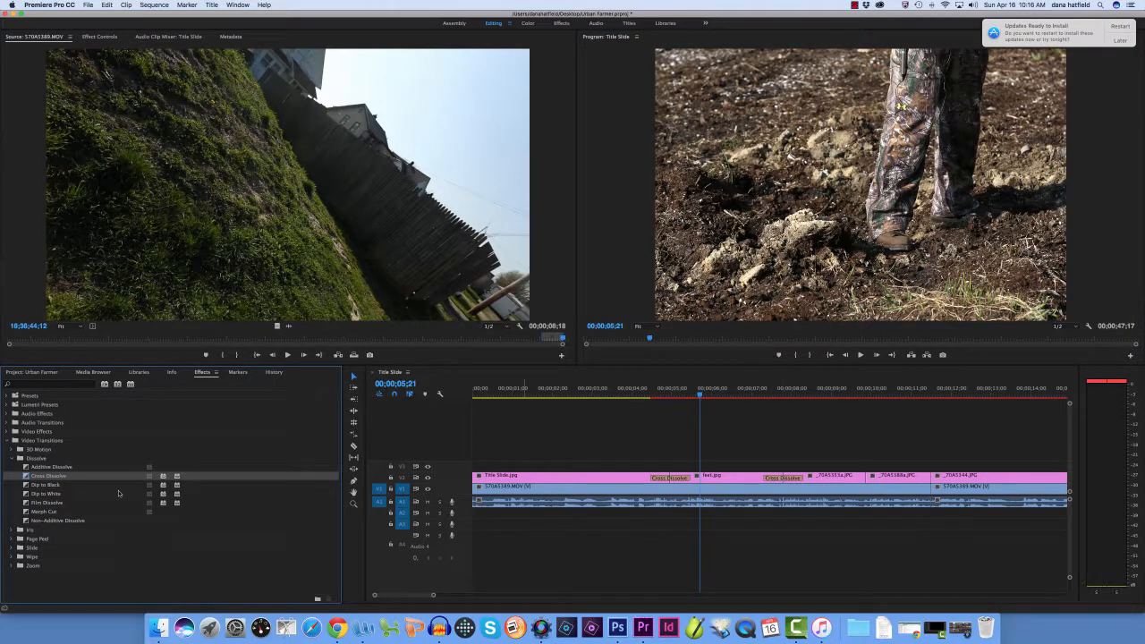
{"action": "left_click_drag", "start_coordinate": [50, 476], "coordinate": [865, 479]}
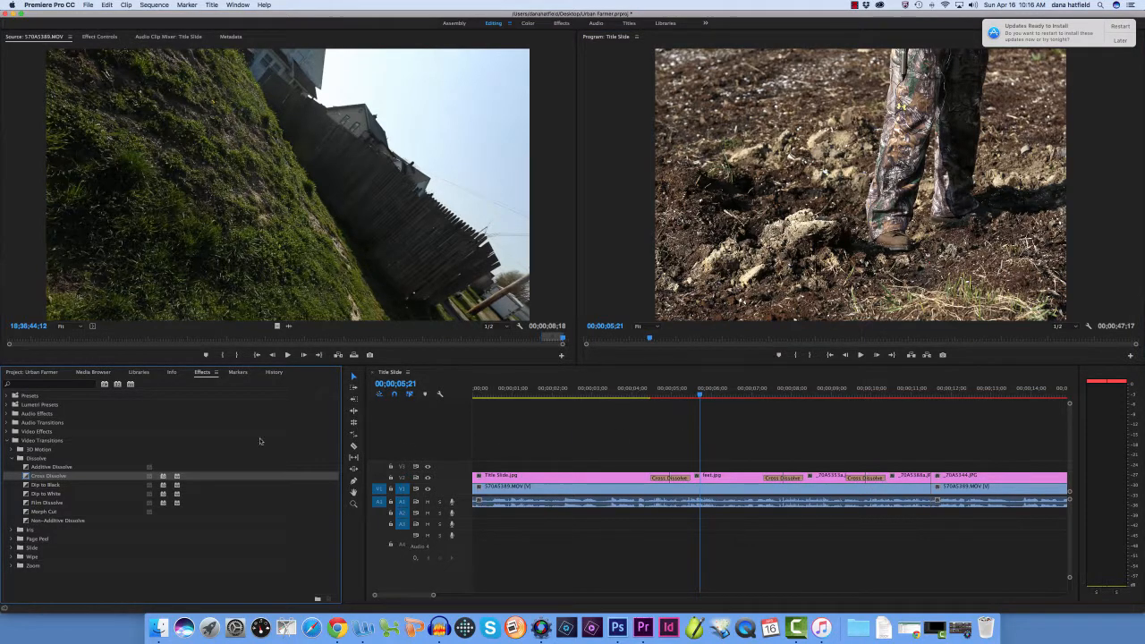
{"action": "left_click_drag", "start_coordinate": [42, 478], "coordinate": [933, 483]}
{"action": "left_click", "coordinate": [107, 4]}
{"action": "left_click", "coordinate": [121, 16]}
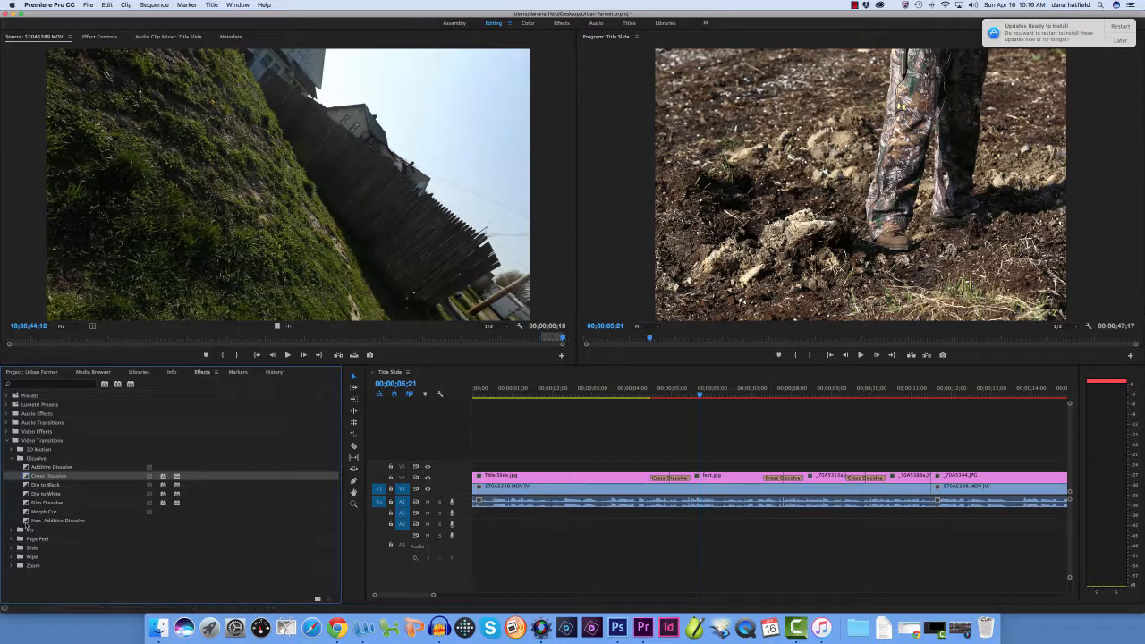
{"action": "left_click_drag", "start_coordinate": [69, 472], "coordinate": [932, 480]}
{"action": "left_click", "coordinate": [860, 355]}
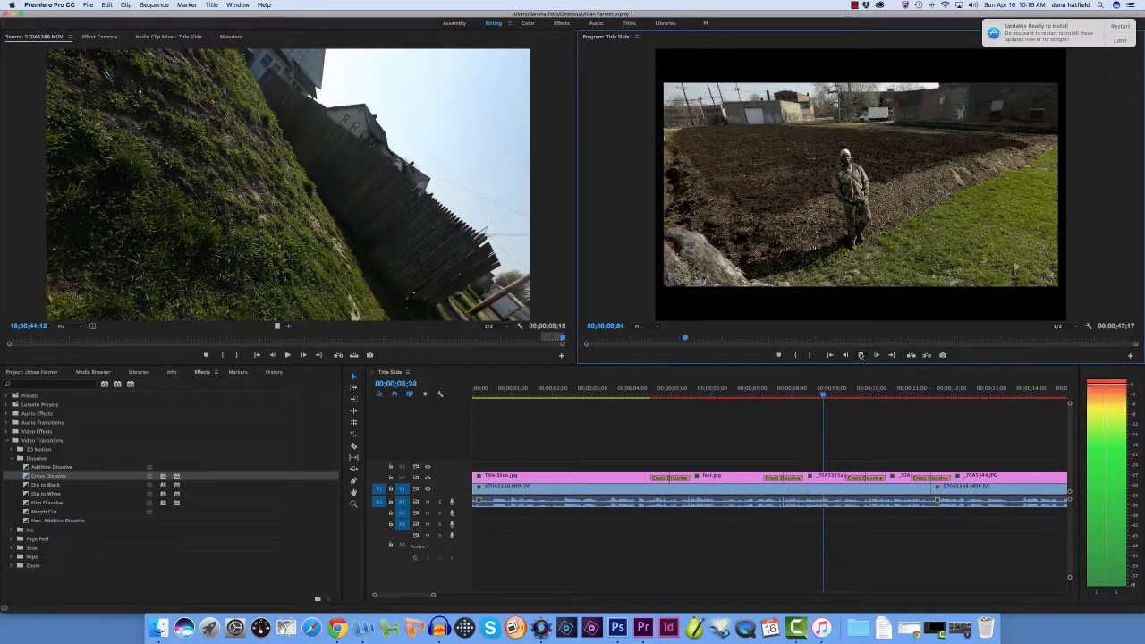
{"action": "key", "text": "space"}
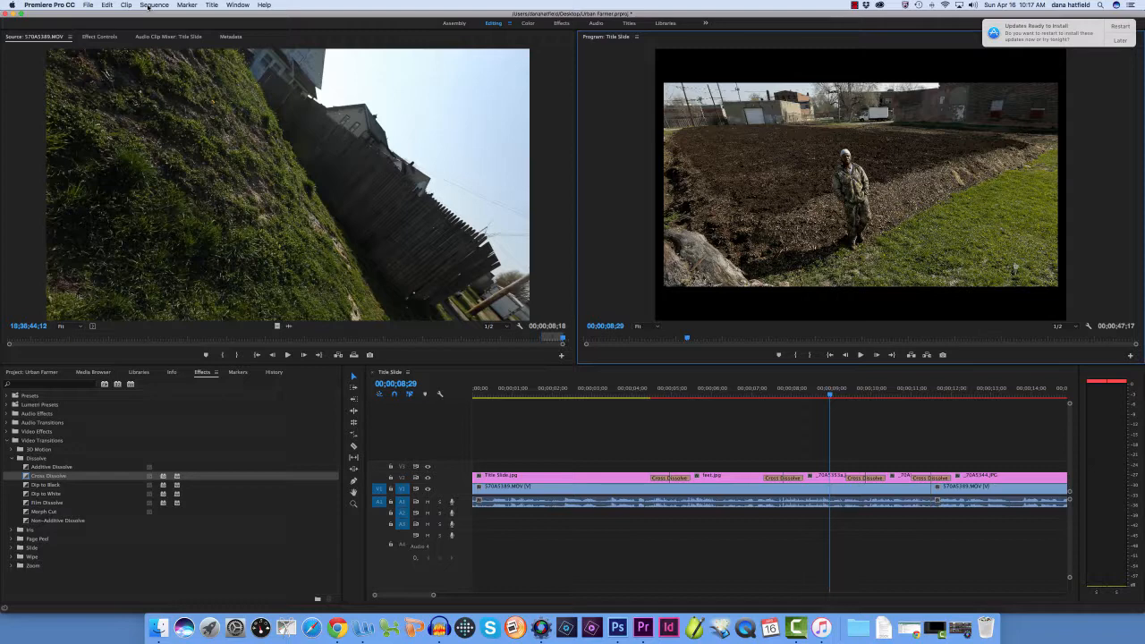
Save the project and open the media export settings for the sequence, with the dialog moved fully into view
{"action": "left_click", "coordinate": [88, 5]}
{"action": "left_click", "coordinate": [95, 81]}
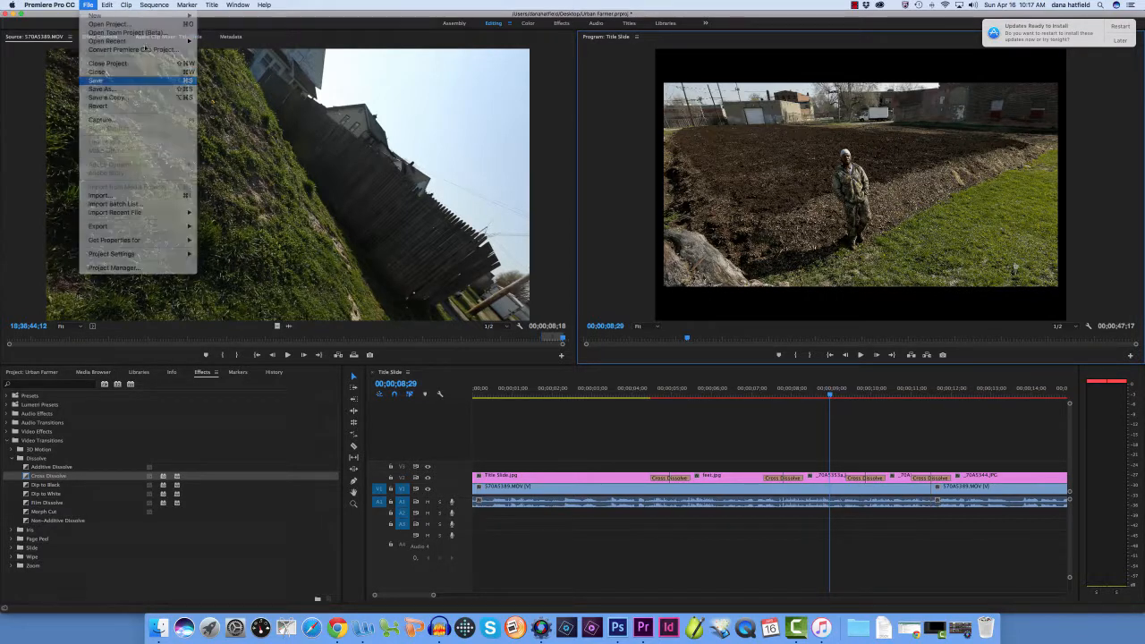
{"action": "left_click", "coordinate": [89, 5]}
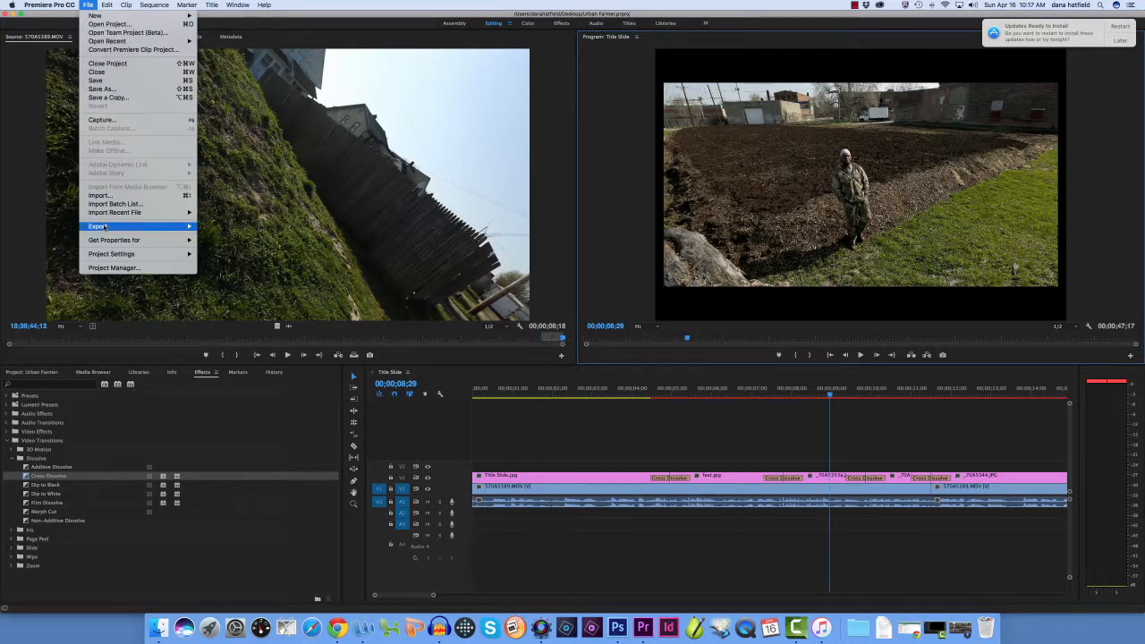
{"action": "mouse_move", "coordinate": [104, 227]}
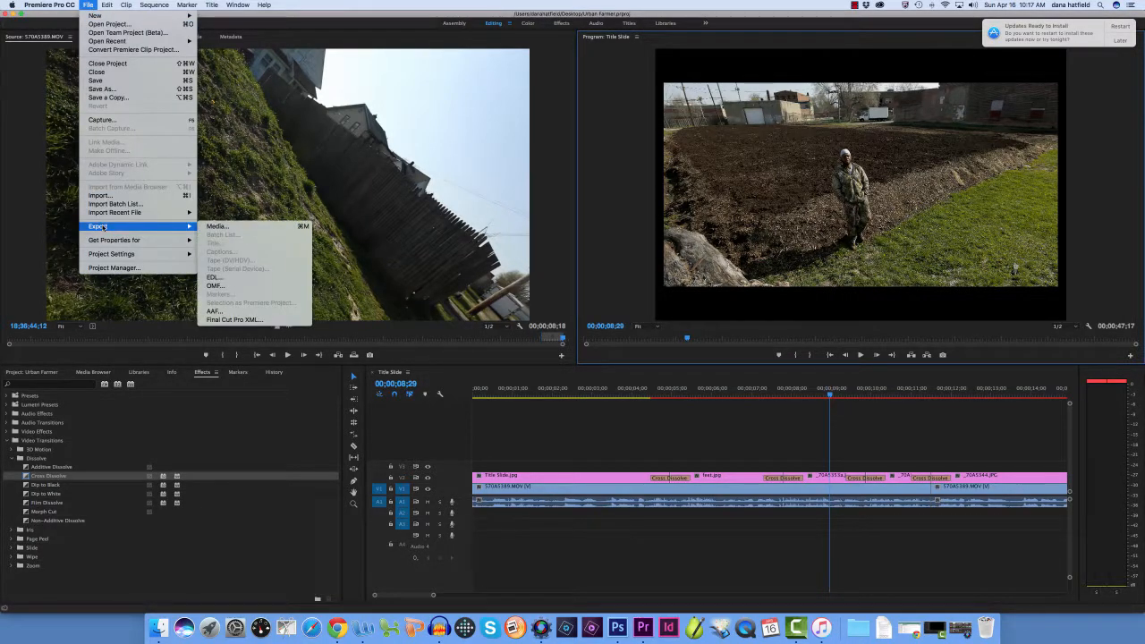
{"action": "left_click", "coordinate": [215, 227]}
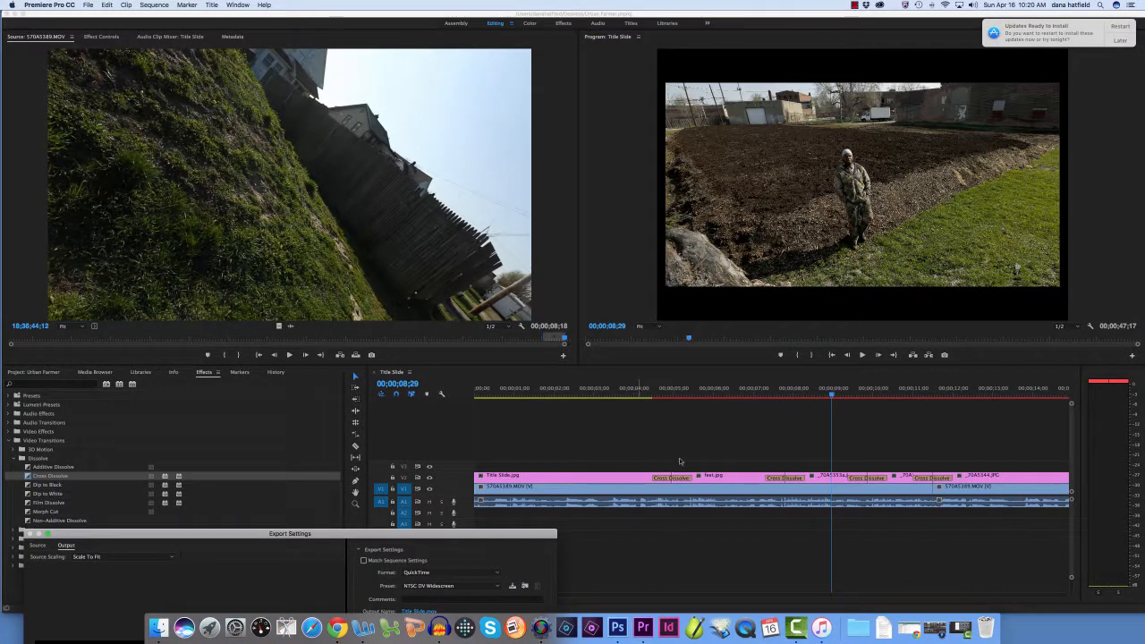
{"action": "left_click_drag", "start_coordinate": [404, 534], "coordinate": [419, 147]}
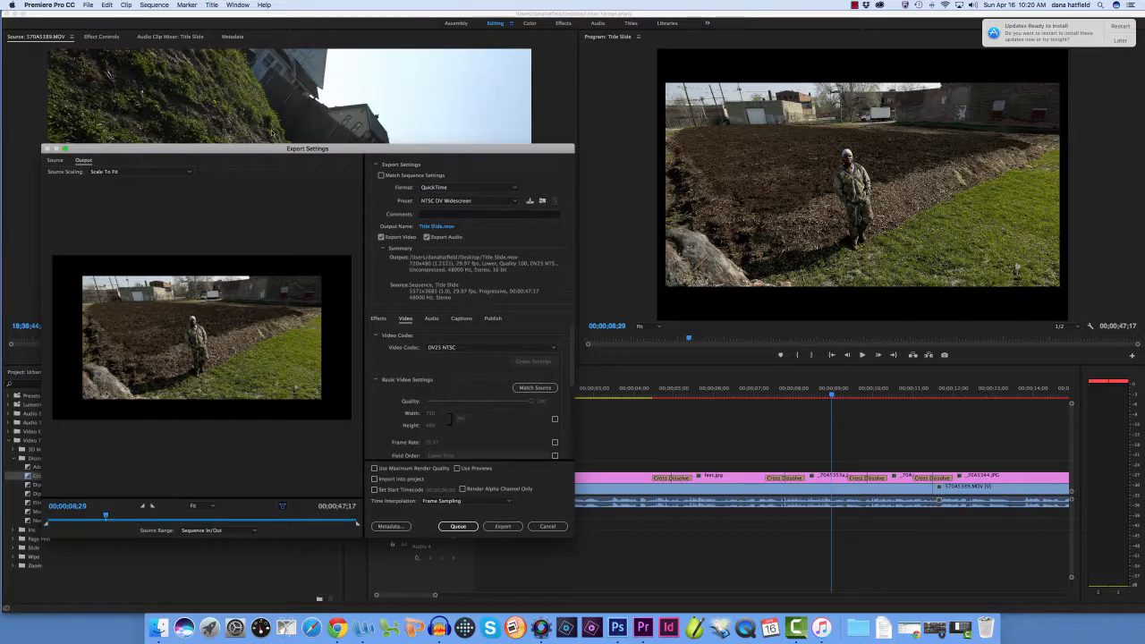
{"action": "left_click_drag", "start_coordinate": [275, 149], "coordinate": [530, 140]}
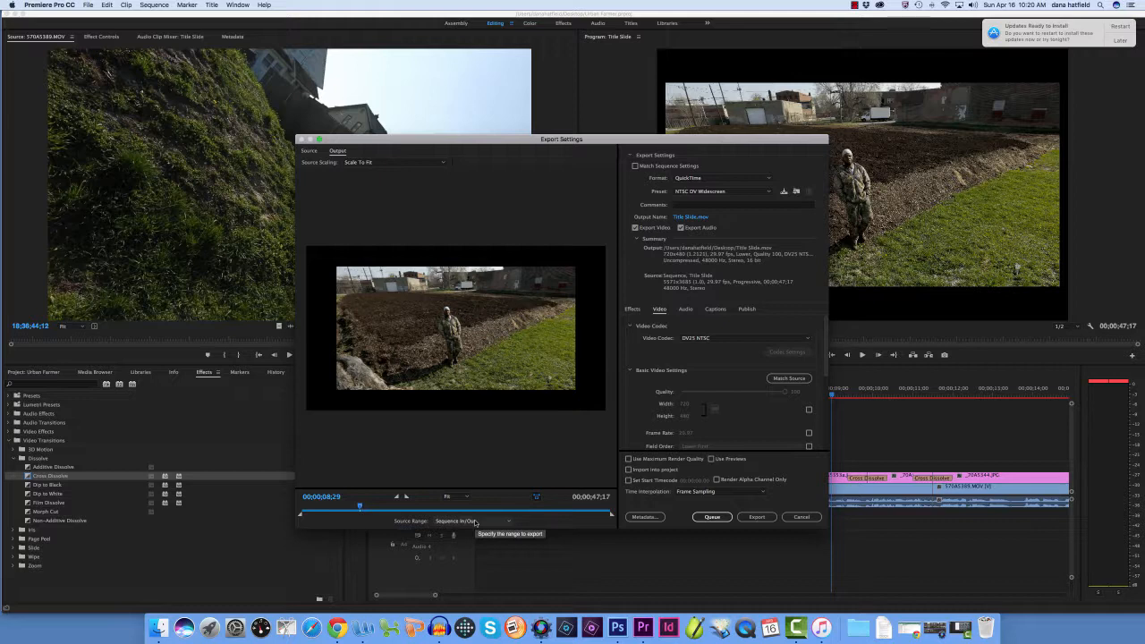
Set the export's source range to Entire Sequence and its preset to PAL DV
{"action": "left_click", "coordinate": [475, 524]}
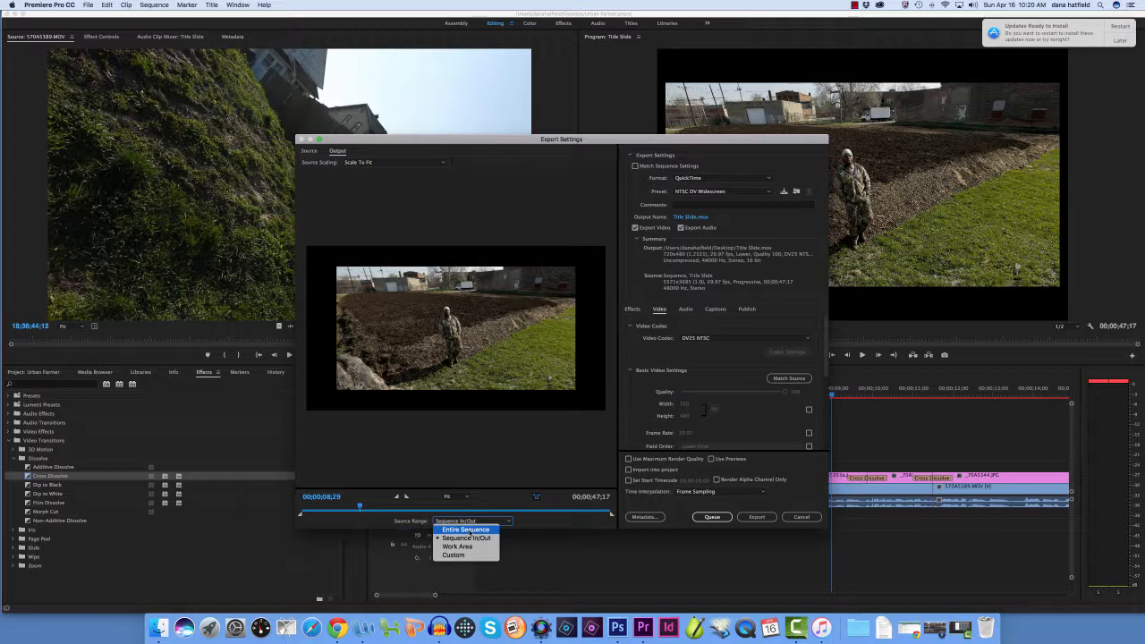
{"action": "left_click", "coordinate": [466, 531]}
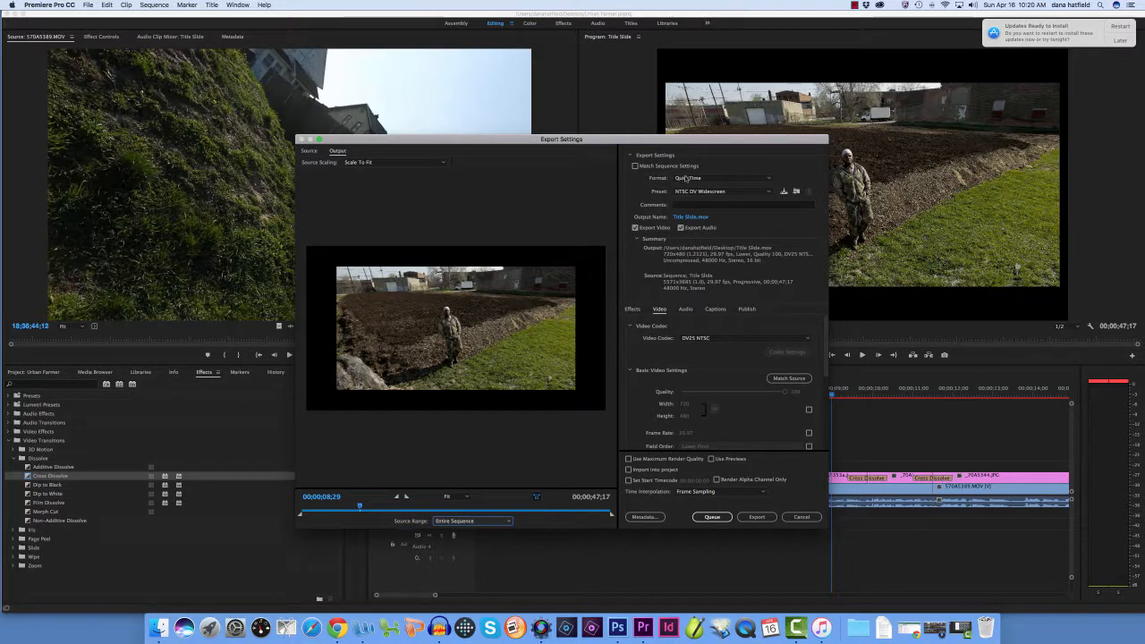
{"action": "left_click", "coordinate": [708, 191]}
{"action": "left_click", "coordinate": [708, 192]}
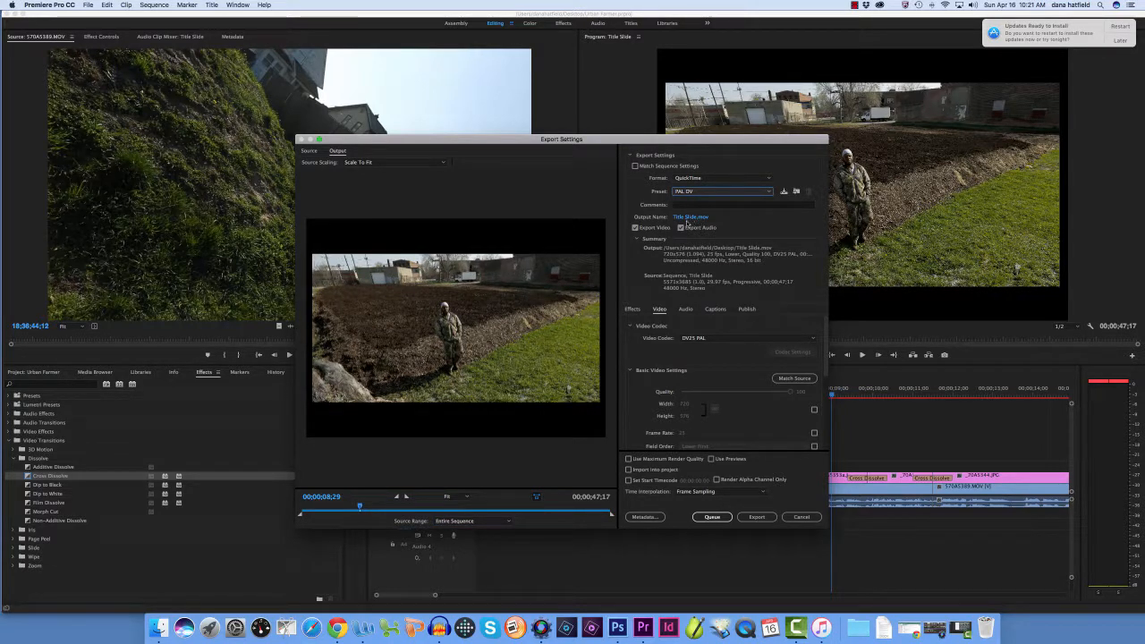
Name the export's output file Urban Farmer.mov, saved on the Desktop
{"action": "left_click", "coordinate": [689, 219]}
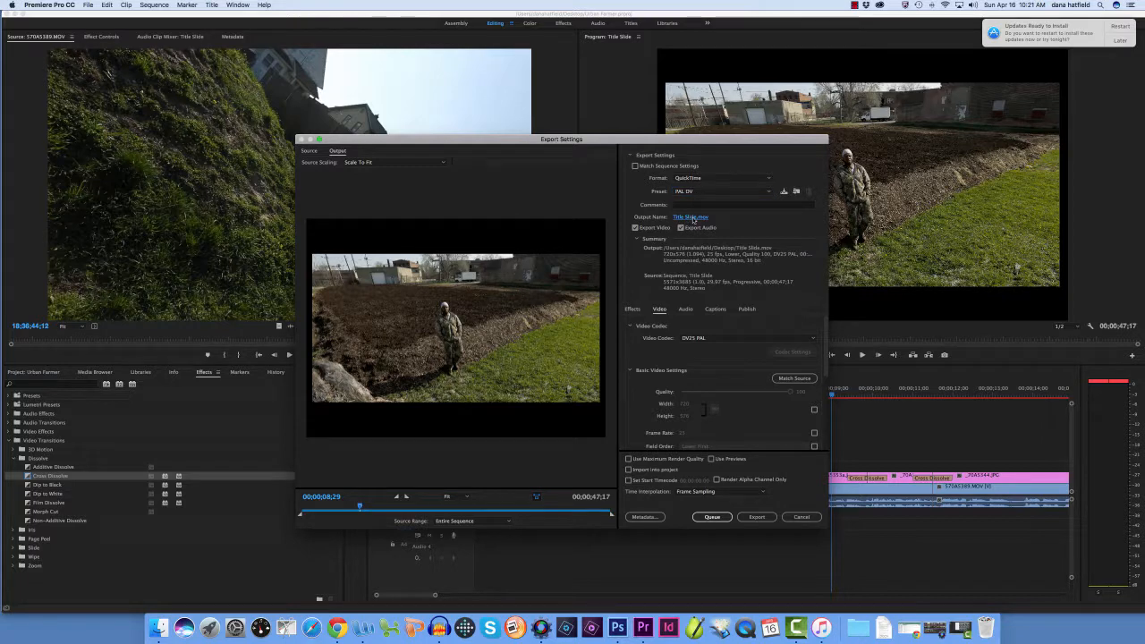
{"action": "left_click", "coordinate": [694, 218]}
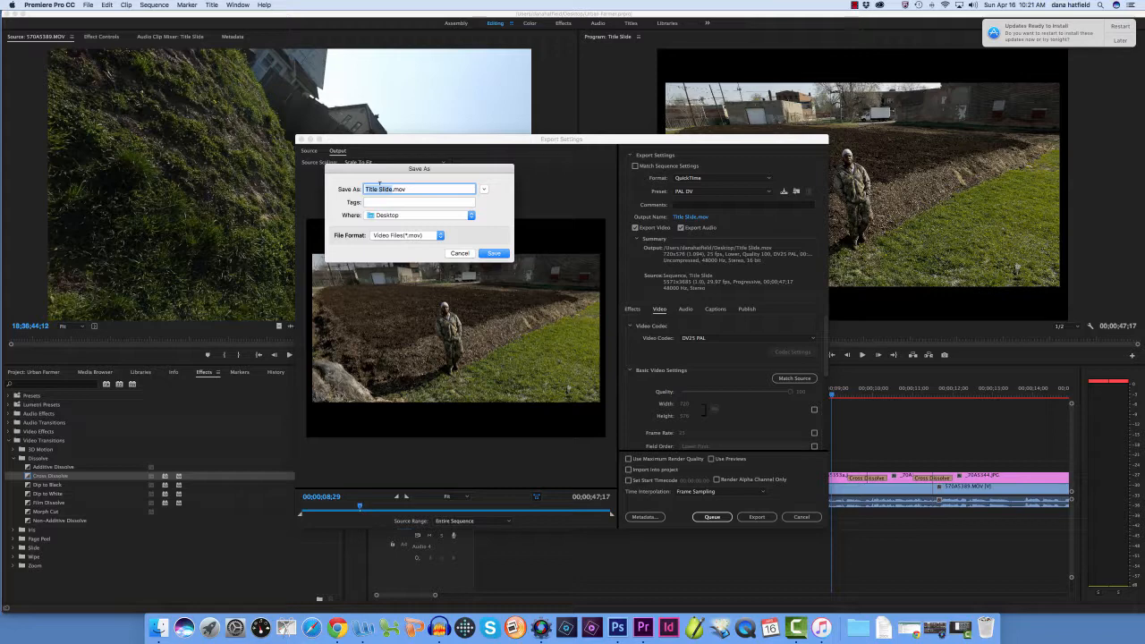
{"action": "type", "text": "Urban Farmer"}
{"action": "left_click", "coordinate": [495, 253]}
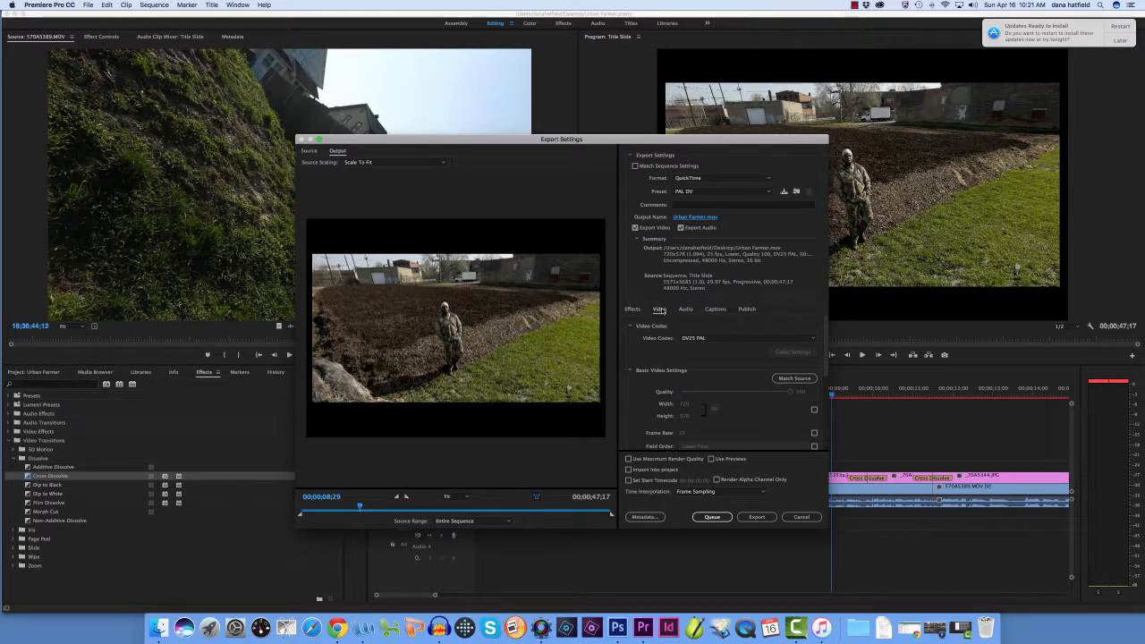
Set the export's video codec to MPEG-4 Video and the frame width to 1,920
{"action": "left_click", "coordinate": [686, 337]}
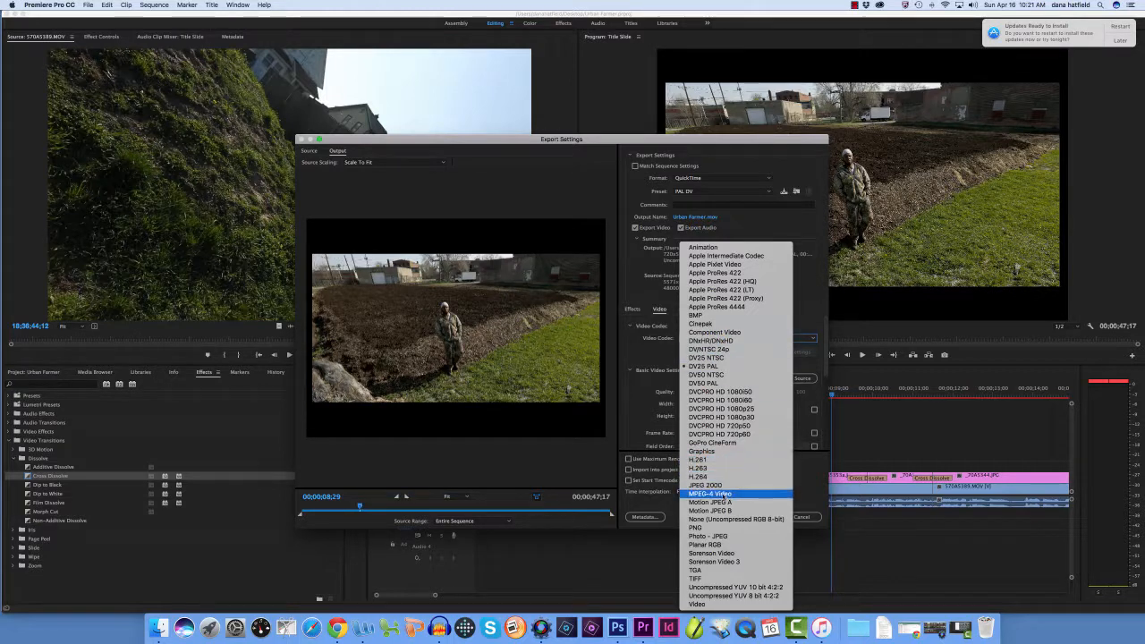
{"action": "key", "text": "Escape"}
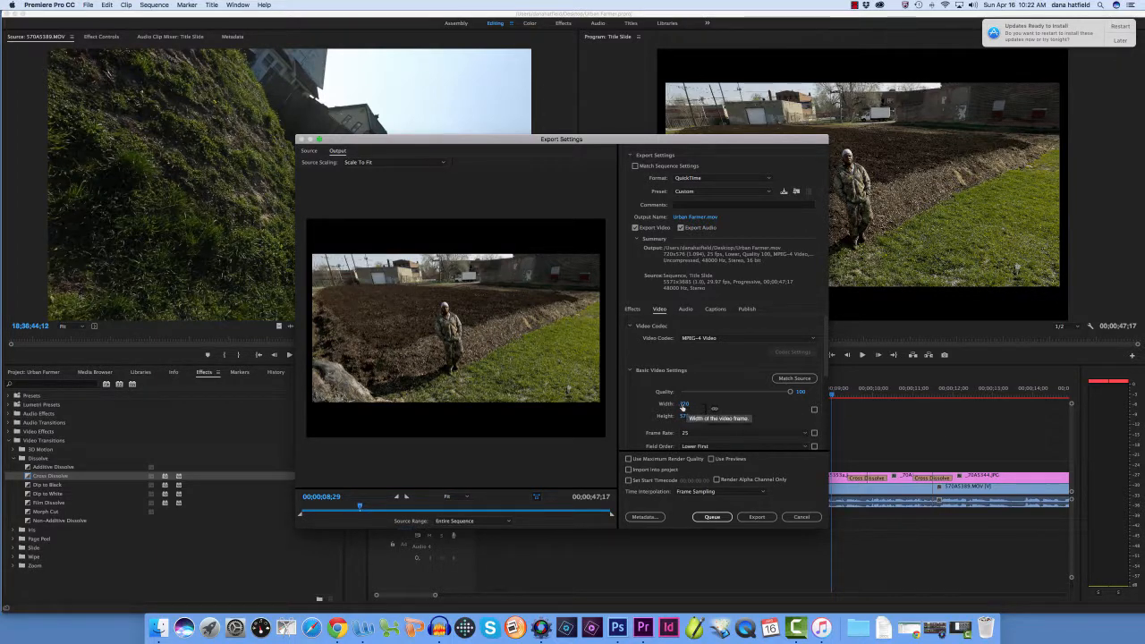
{"action": "left_click", "coordinate": [685, 405]}
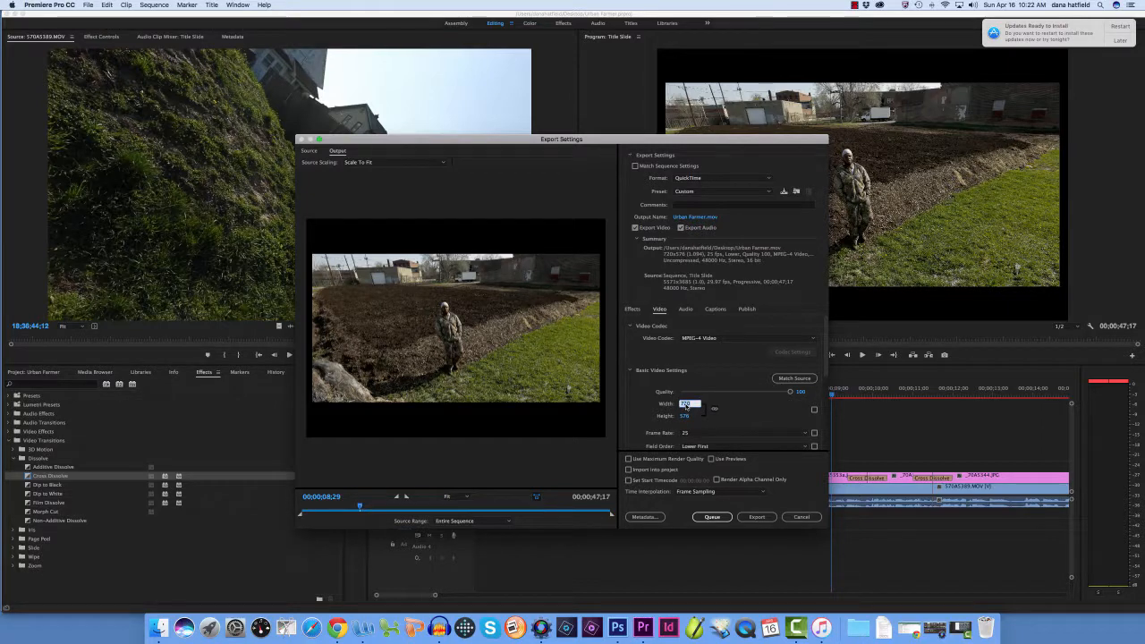
{"action": "type", "text": "19"}
{"action": "key", "text": "Tab"}
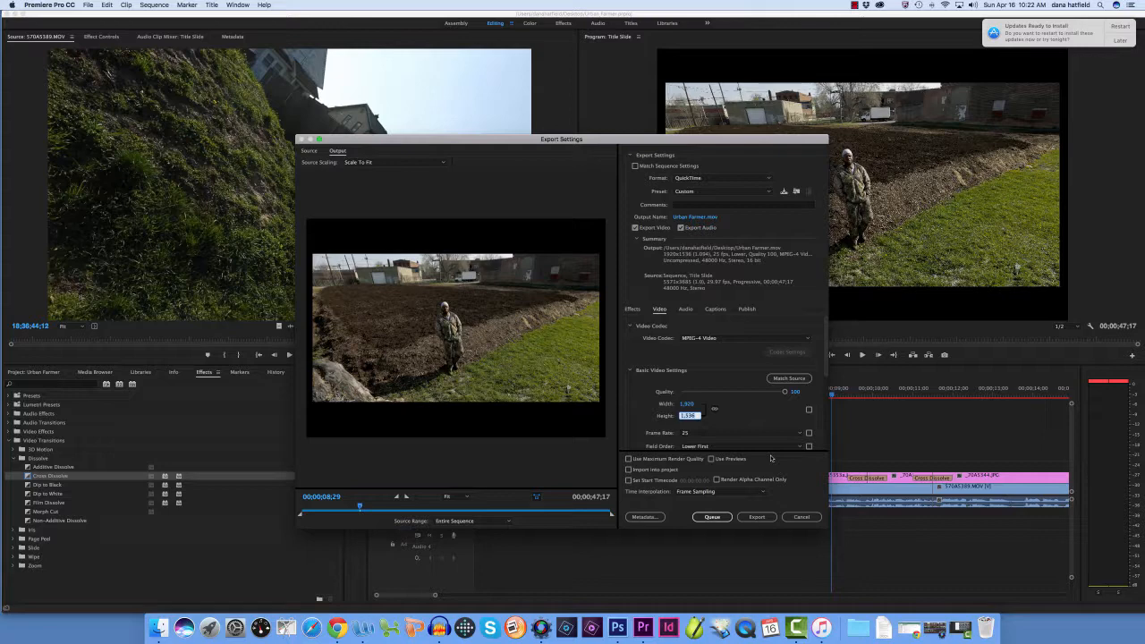
Try the Upper First field order and a frame rate of 60 fps for the exported video
{"action": "left_click", "coordinate": [713, 447]}
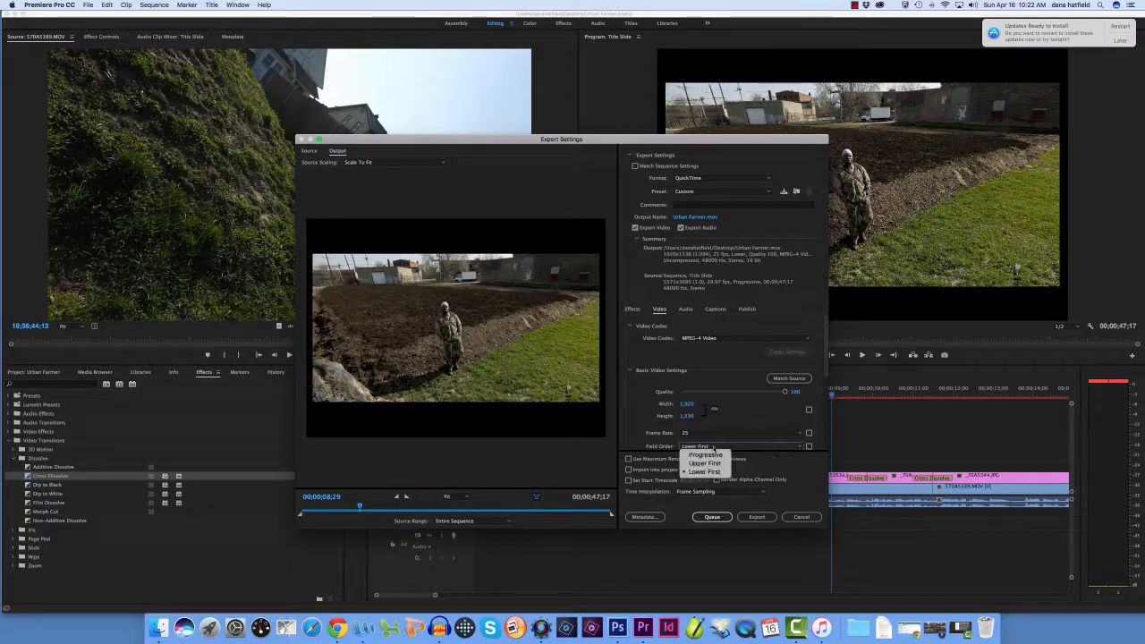
{"action": "left_click", "coordinate": [705, 462]}
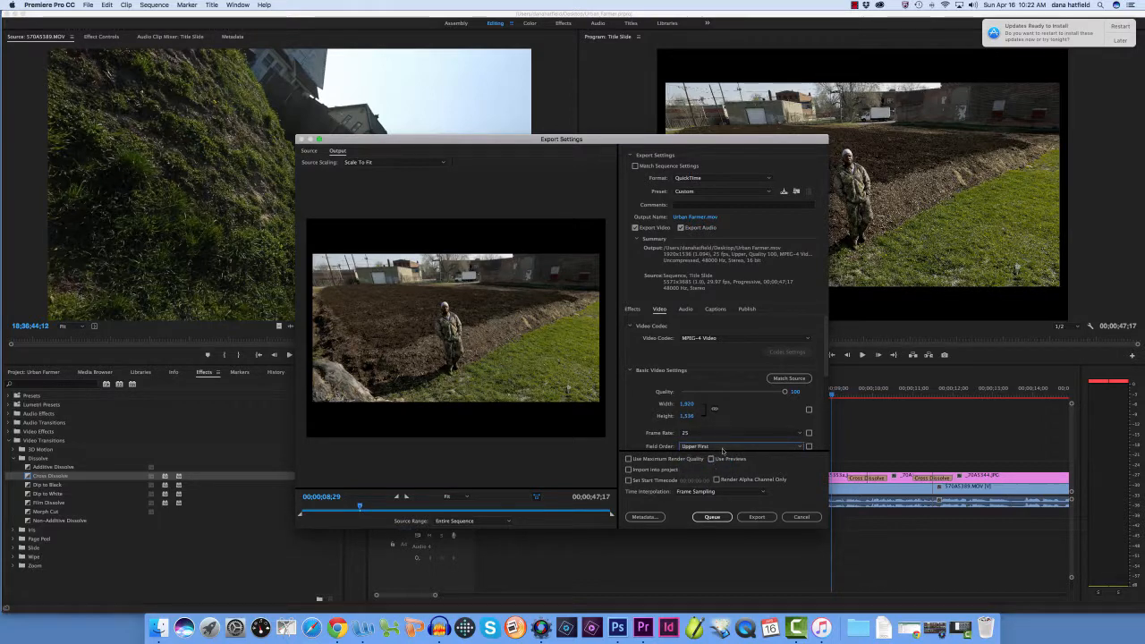
{"action": "left_click_drag", "start_coordinate": [718, 433], "coordinate": [724, 433]}
{"action": "scroll", "coordinate": [725, 433], "scroll_direction": "down", "scroll_amount": 3}
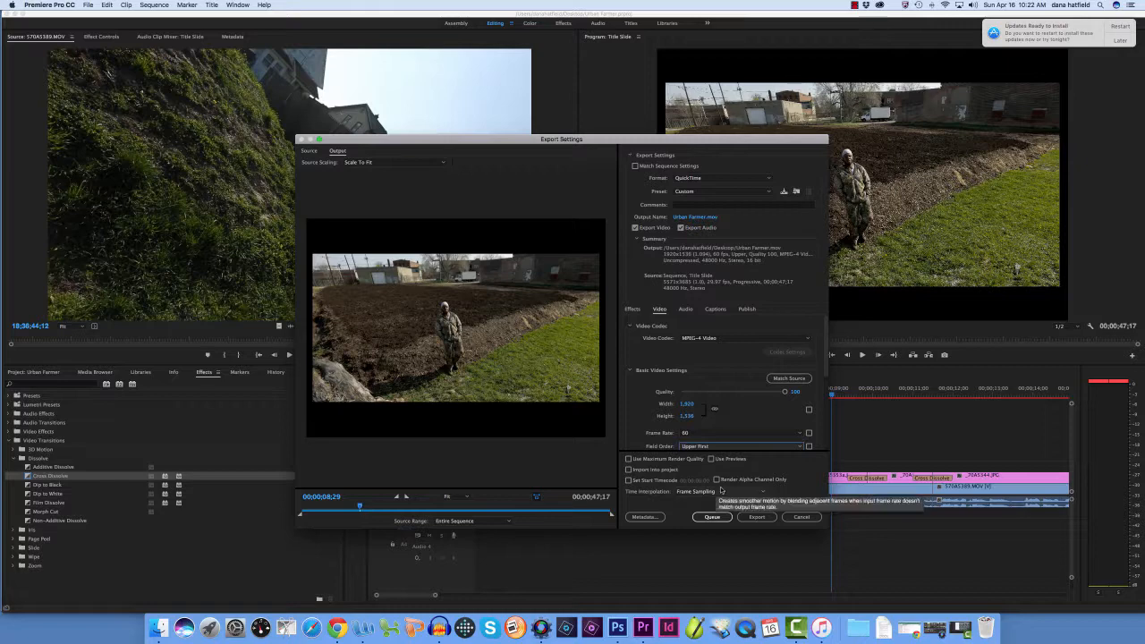
{"action": "left_click", "coordinate": [693, 435]}
{"action": "left_click", "coordinate": [694, 534]}
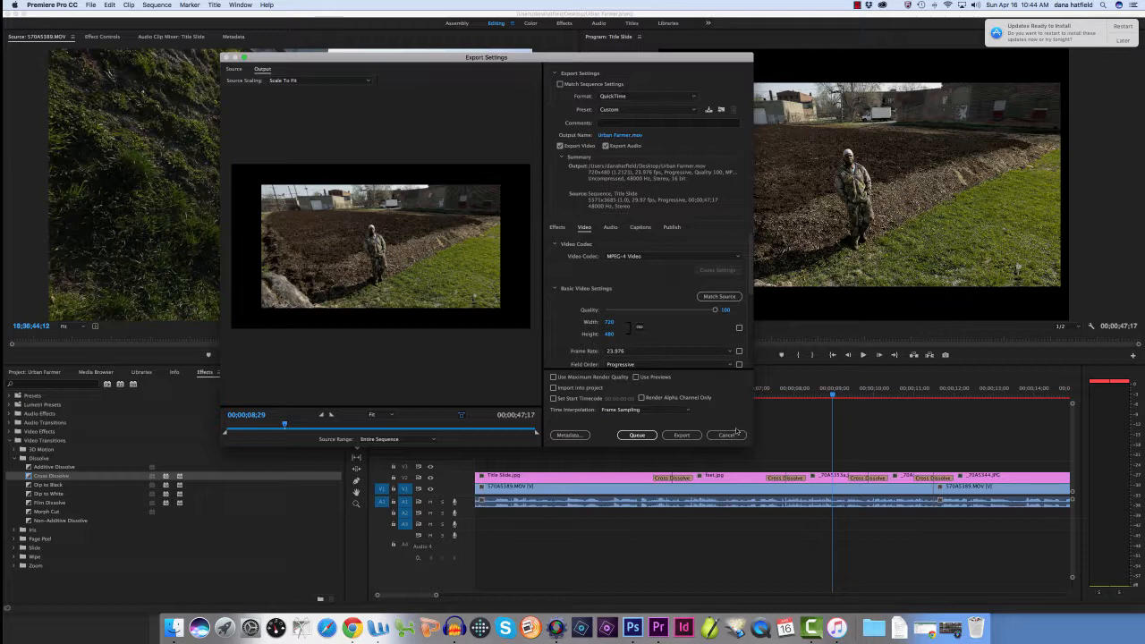
Switch to Camtasia 2 and move its Untitled project window fully into view
{"action": "left_click", "coordinate": [814, 618]}
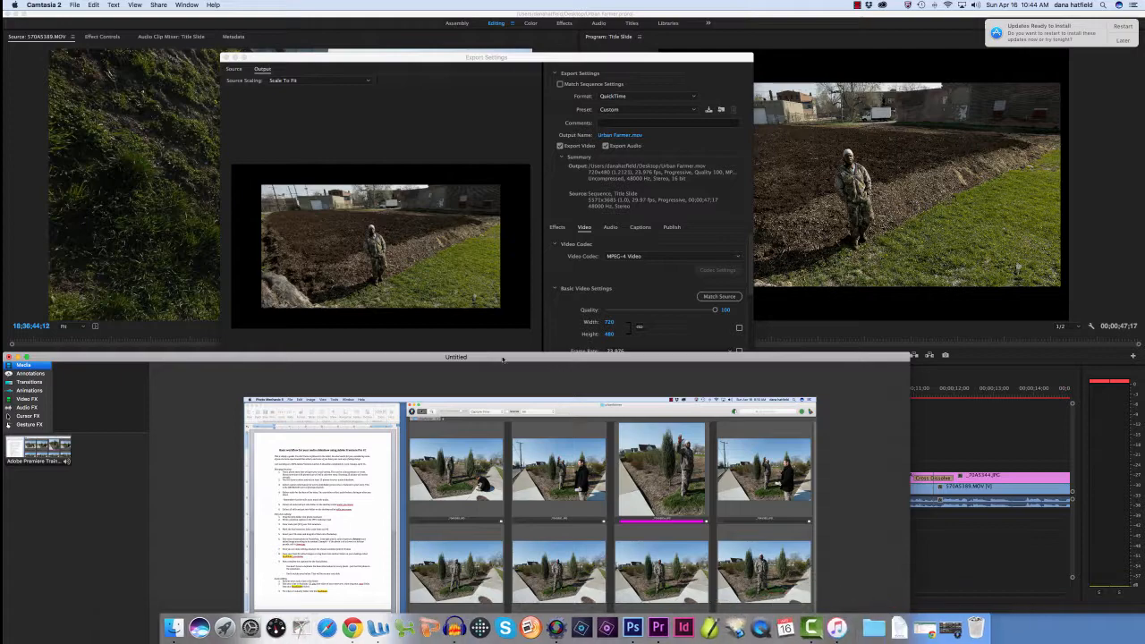
{"action": "left_click_drag", "start_coordinate": [500, 357], "coordinate": [569, 72]}
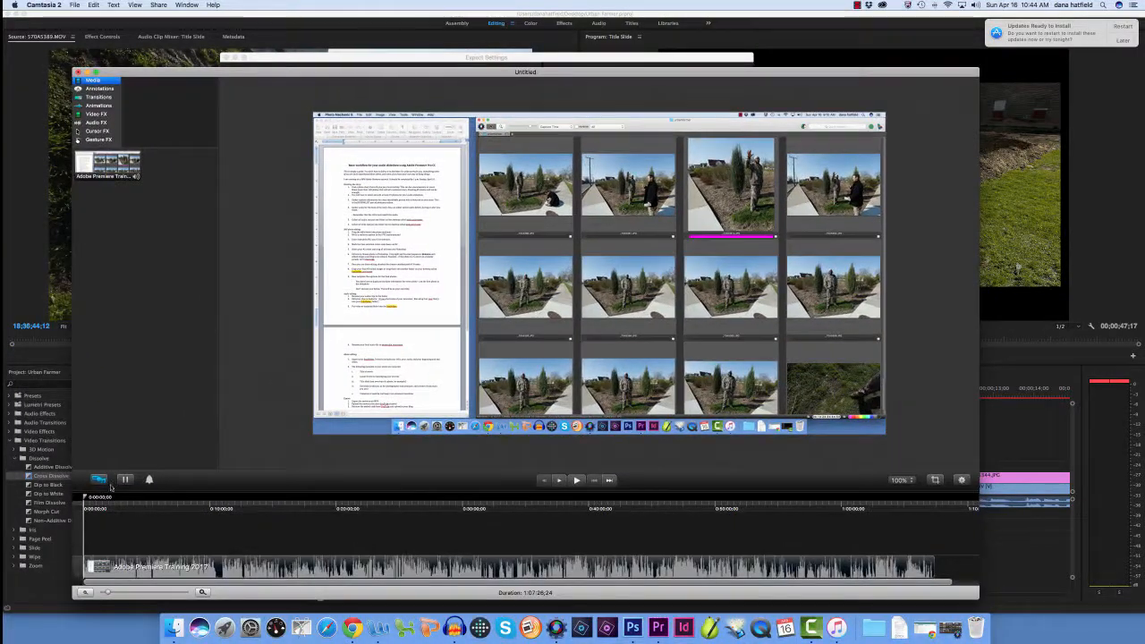